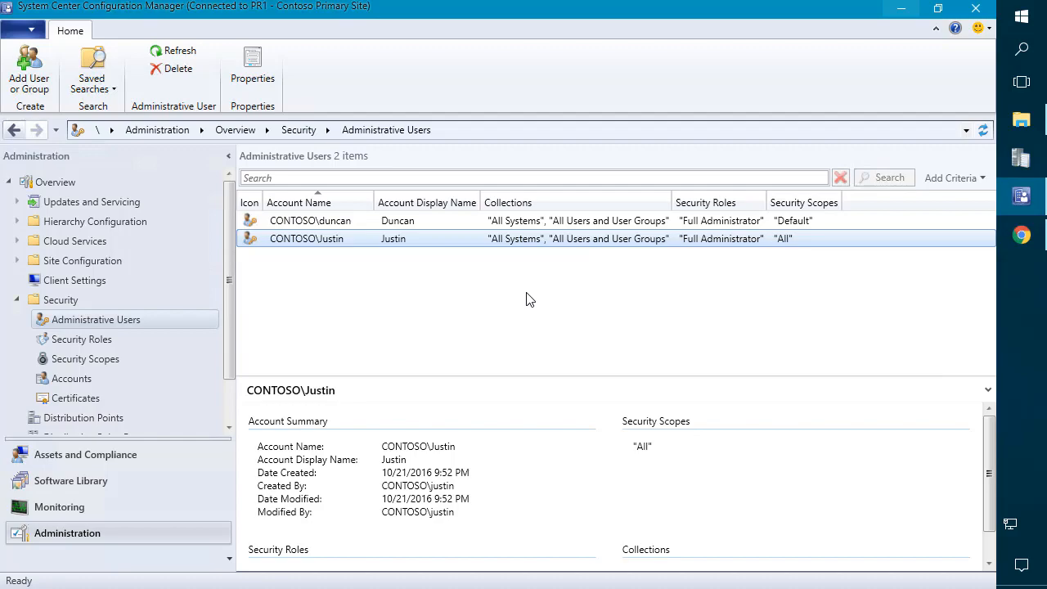
Step: Bring the Microsoft Docs role-based administration fundamentals page to the front in Chrome
{"action": "left_click", "coordinate": [1022, 236]}
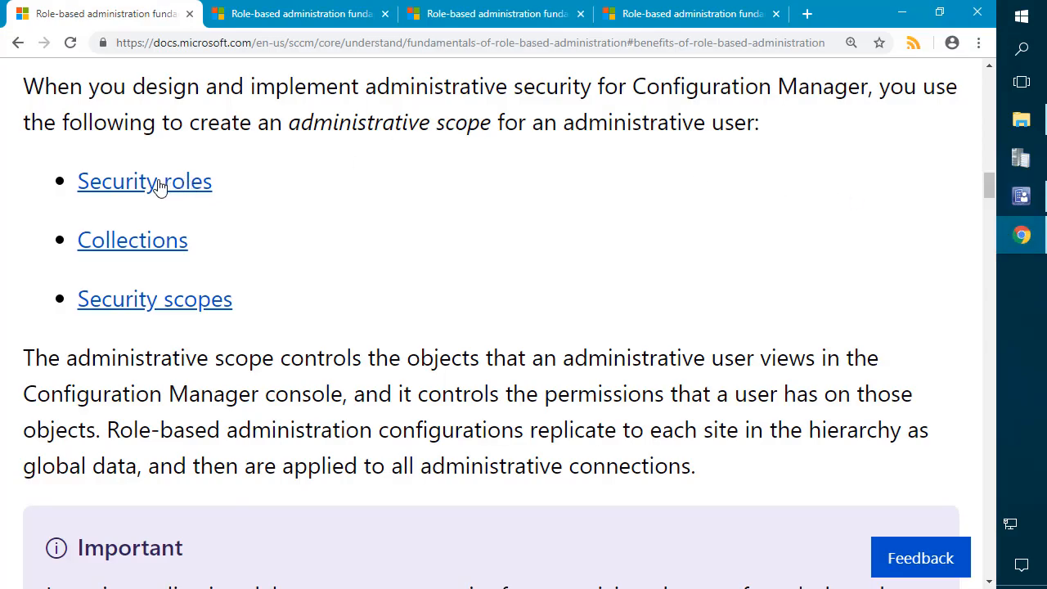
Step: Read through the built-in security roles, then move on to the Security scopes section
{"action": "left_click", "coordinate": [307, 20]}
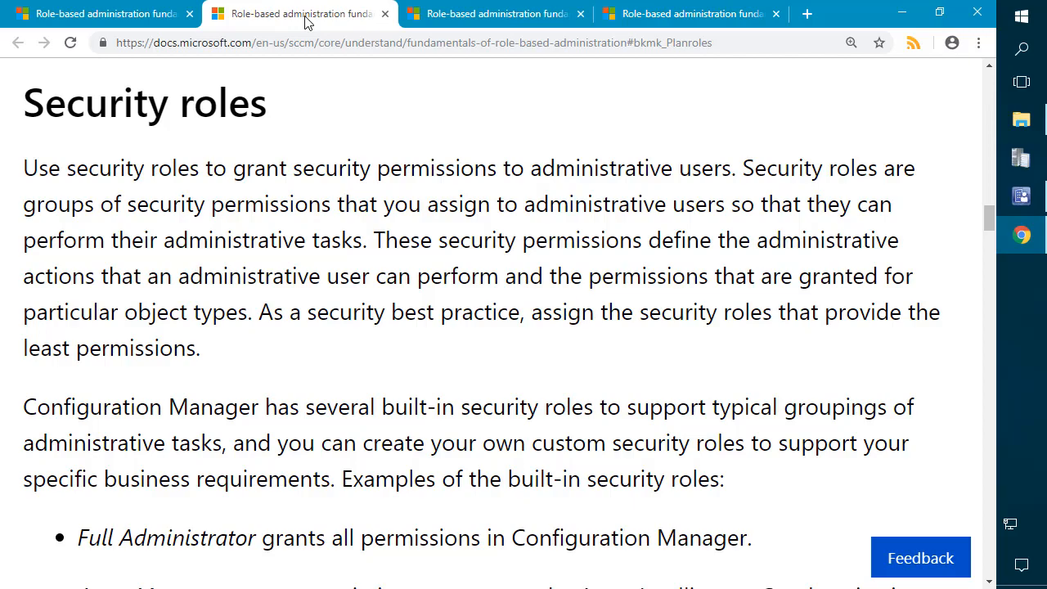
{"action": "scroll", "coordinate": [502, 227], "scroll_direction": "down", "scroll_amount": 3}
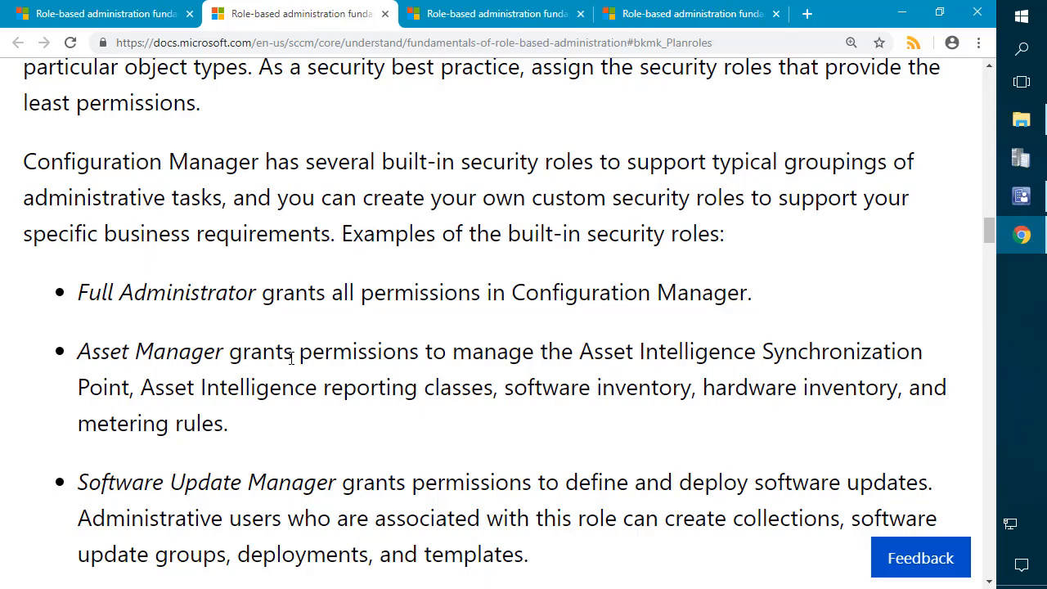
{"action": "scroll", "coordinate": [291, 335], "scroll_direction": "down", "scroll_amount": 2}
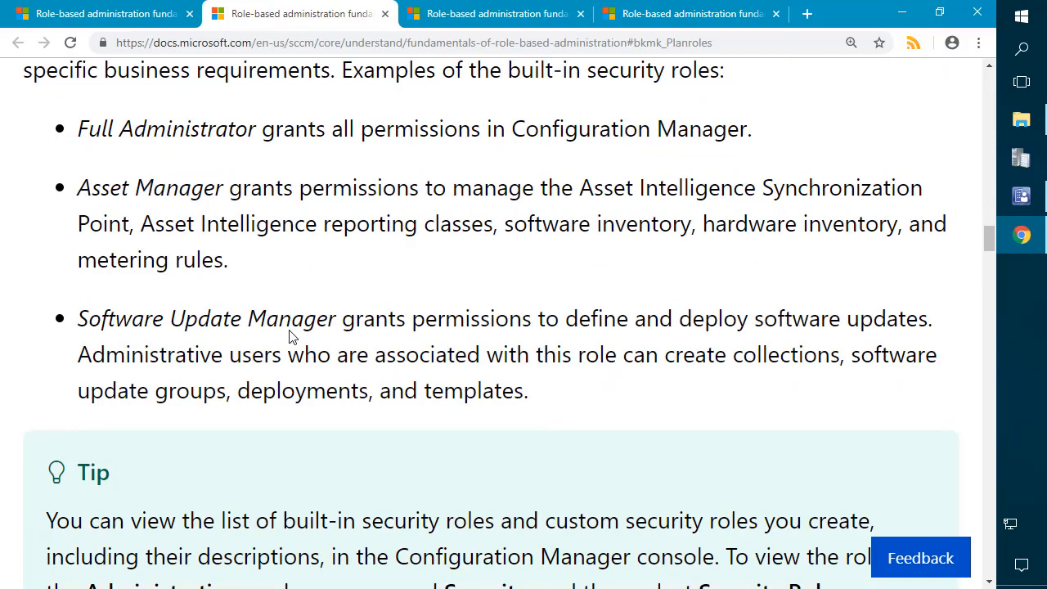
{"action": "scroll", "coordinate": [291, 336], "scroll_direction": "down", "scroll_amount": 3}
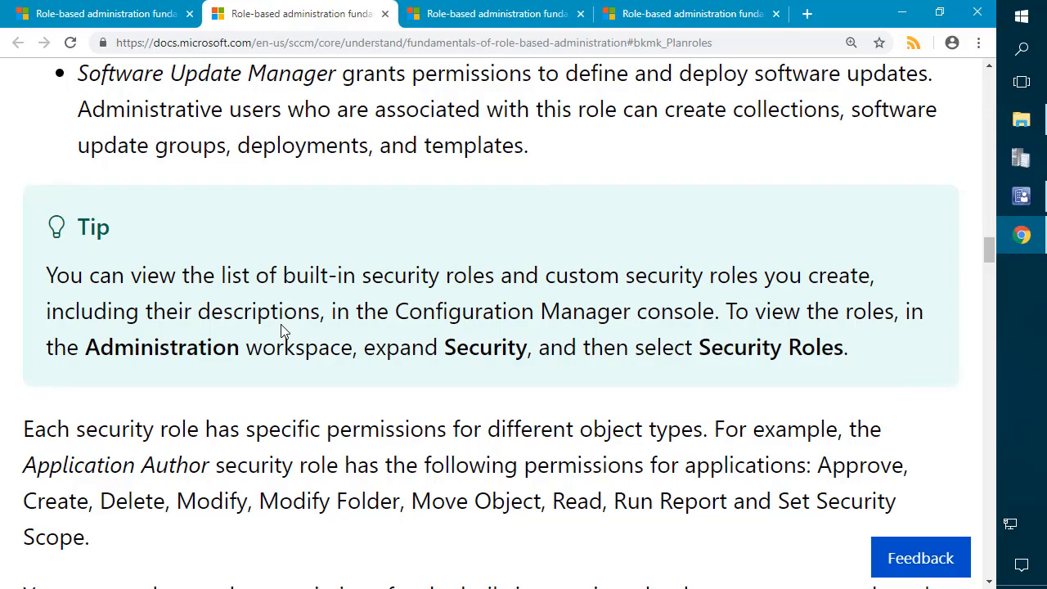
{"action": "left_click", "coordinate": [505, 18]}
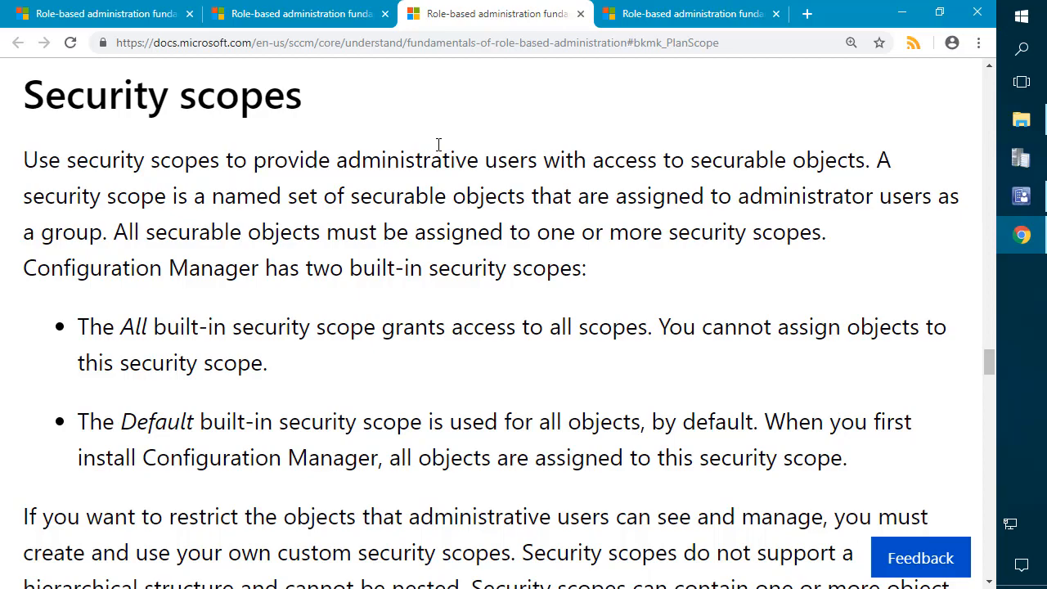
Step: Scroll the object types security scopes can contain and highlight 'Applications'
{"action": "scroll", "coordinate": [438, 145], "scroll_direction": "down", "scroll_amount": 5}
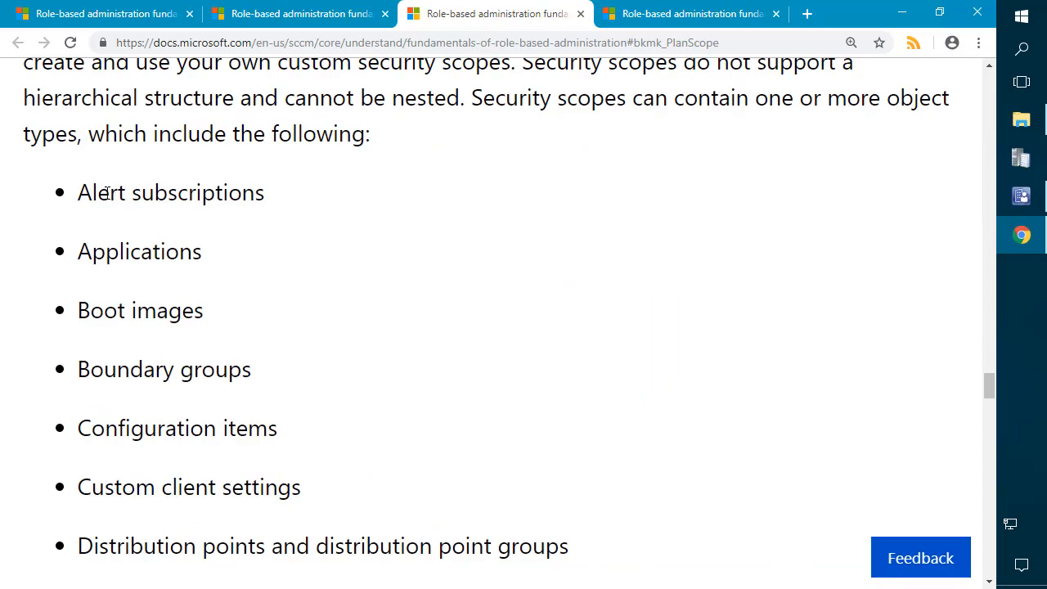
{"action": "left_click_drag", "start_coordinate": [80, 194], "coordinate": [267, 524]}
{"action": "scroll", "coordinate": [162, 254], "scroll_direction": "down", "scroll_amount": 3}
{"action": "scroll", "coordinate": [260, 512], "scroll_direction": "up", "scroll_amount": 5}
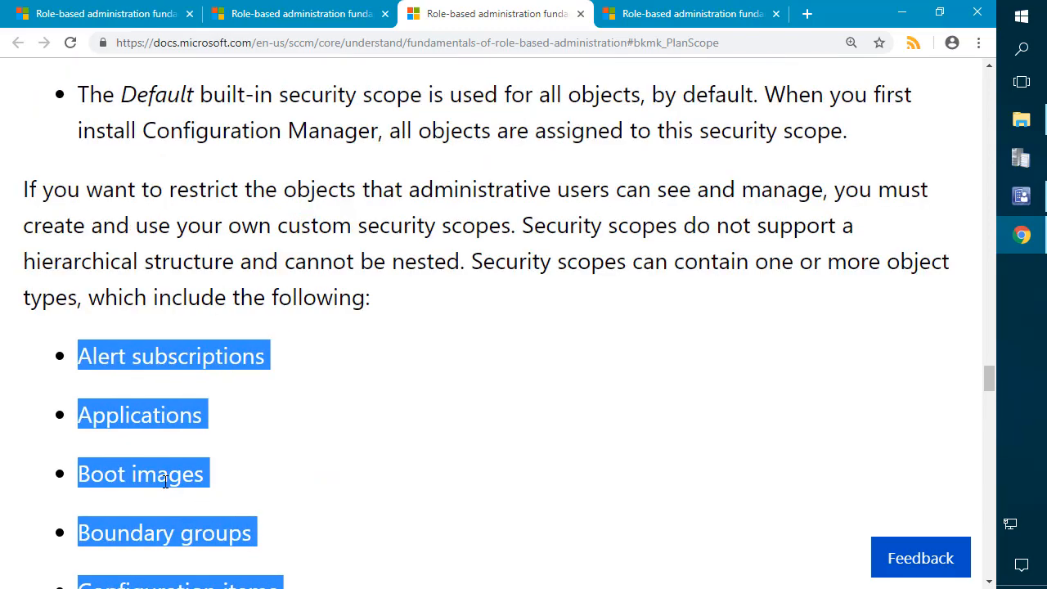
{"action": "left_click", "coordinate": [164, 483]}
{"action": "double_click", "coordinate": [162, 417]}
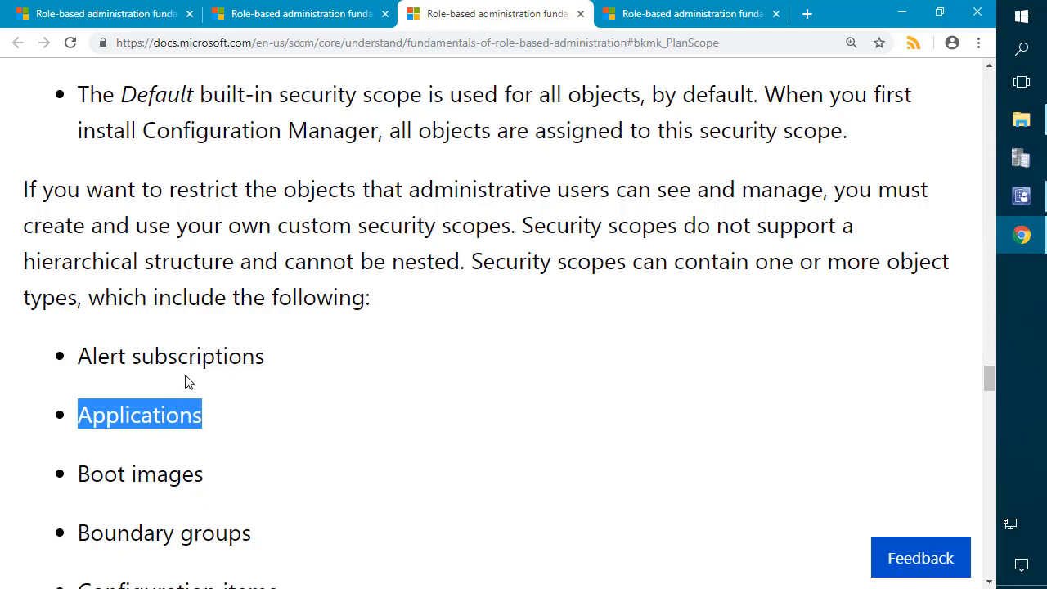
Step: Scroll down to the list of objects not limited by security scopes
{"action": "scroll", "coordinate": [187, 382], "scroll_direction": "down", "scroll_amount": 2}
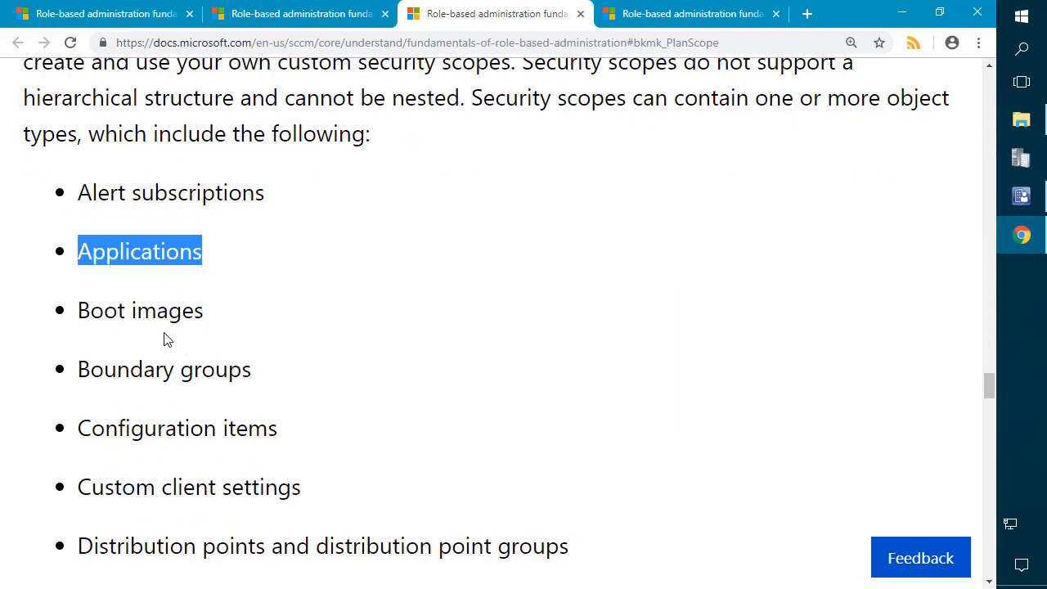
{"action": "scroll", "coordinate": [164, 325], "scroll_direction": "down", "scroll_amount": 2}
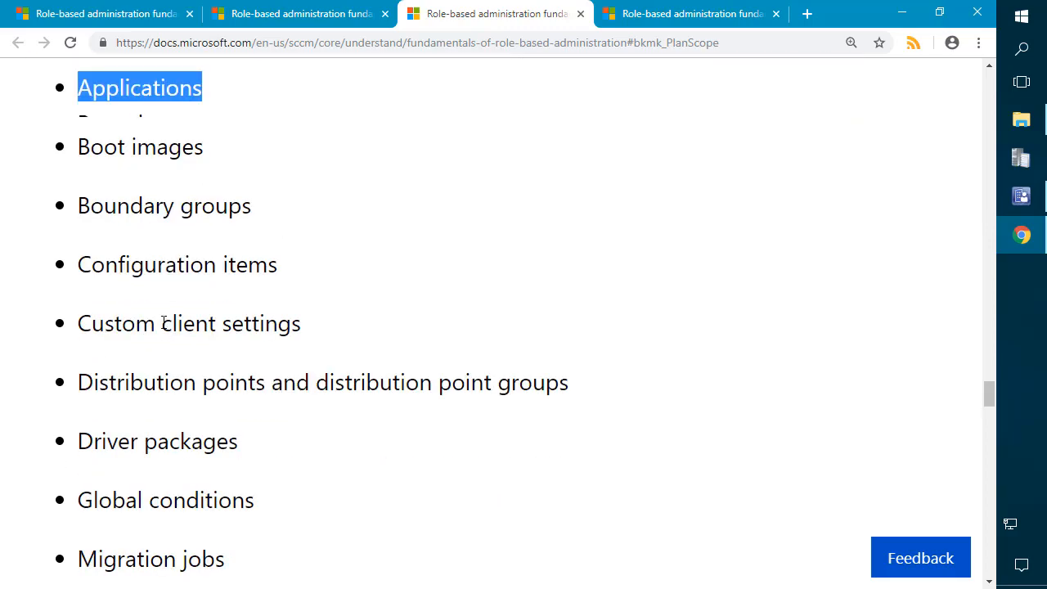
{"action": "scroll", "coordinate": [164, 325], "scroll_direction": "down", "scroll_amount": 4}
{"action": "scroll", "coordinate": [166, 323], "scroll_direction": "down", "scroll_amount": 2}
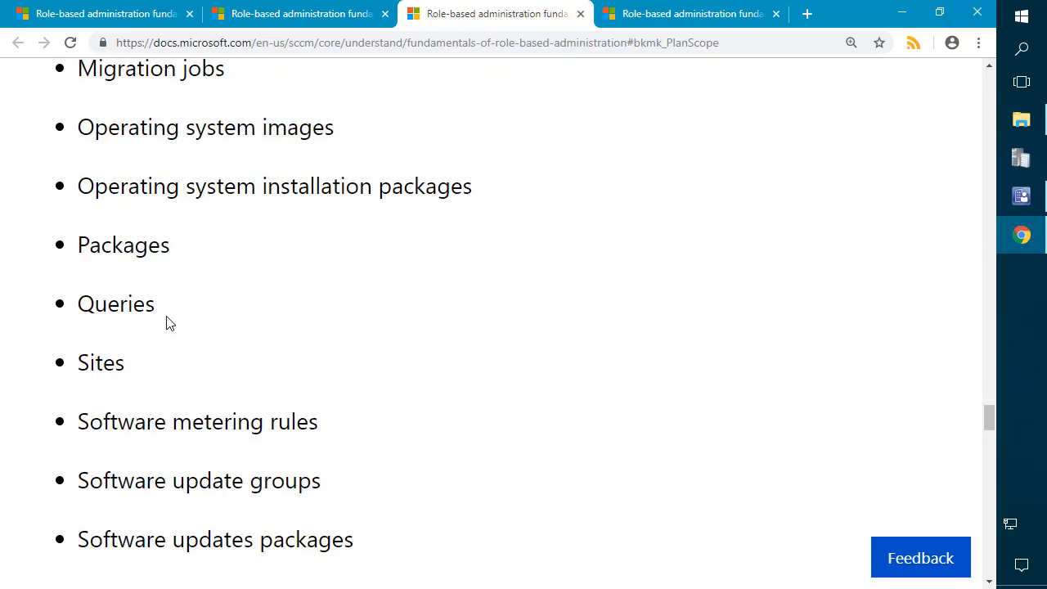
{"action": "scroll", "coordinate": [172, 322], "scroll_direction": "down", "scroll_amount": 1}
{"action": "scroll", "coordinate": [172, 322], "scroll_direction": "down", "scroll_amount": 2}
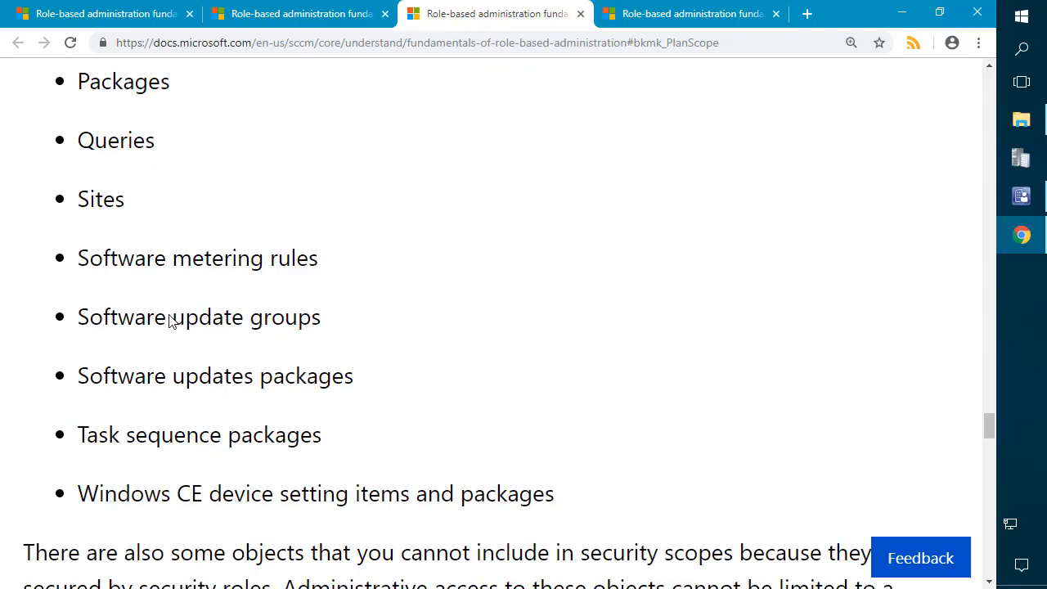
{"action": "scroll", "coordinate": [170, 315], "scroll_direction": "down", "scroll_amount": 7}
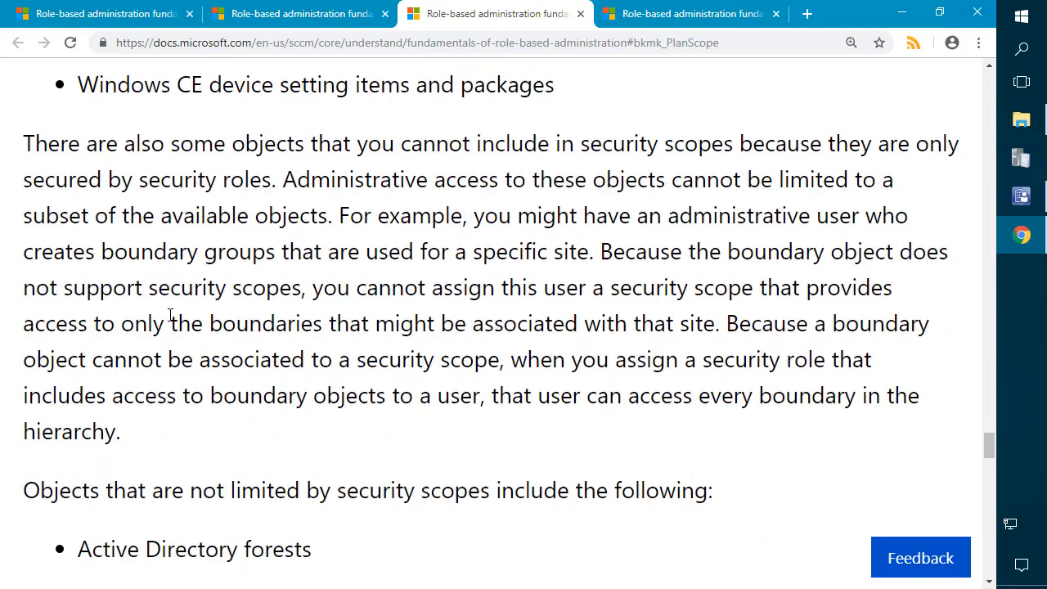
{"action": "scroll", "coordinate": [171, 315], "scroll_direction": "down", "scroll_amount": 2}
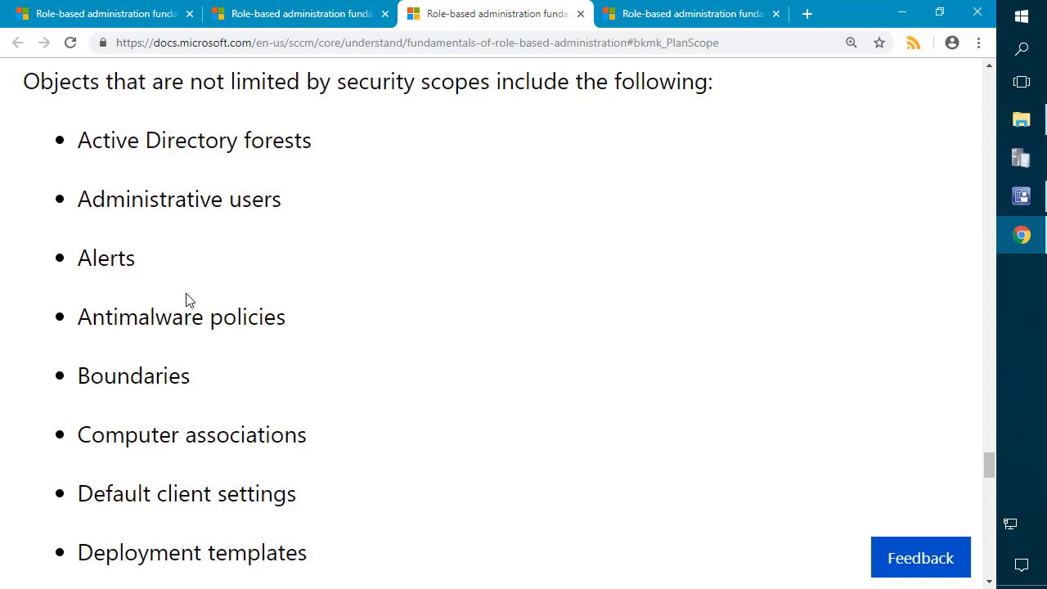
Step: Finish the unscoped objects list, highlighting 'Boundaries', then go to the Collections section
{"action": "scroll", "coordinate": [189, 273], "scroll_direction": "down", "scroll_amount": 3}
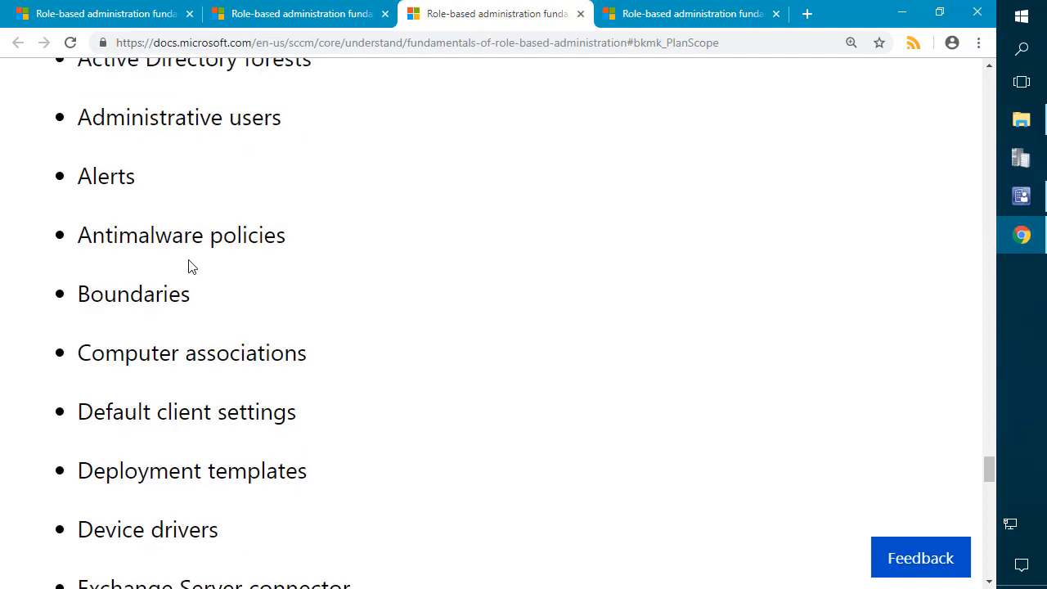
{"action": "scroll", "coordinate": [189, 248], "scroll_direction": "down", "scroll_amount": 4}
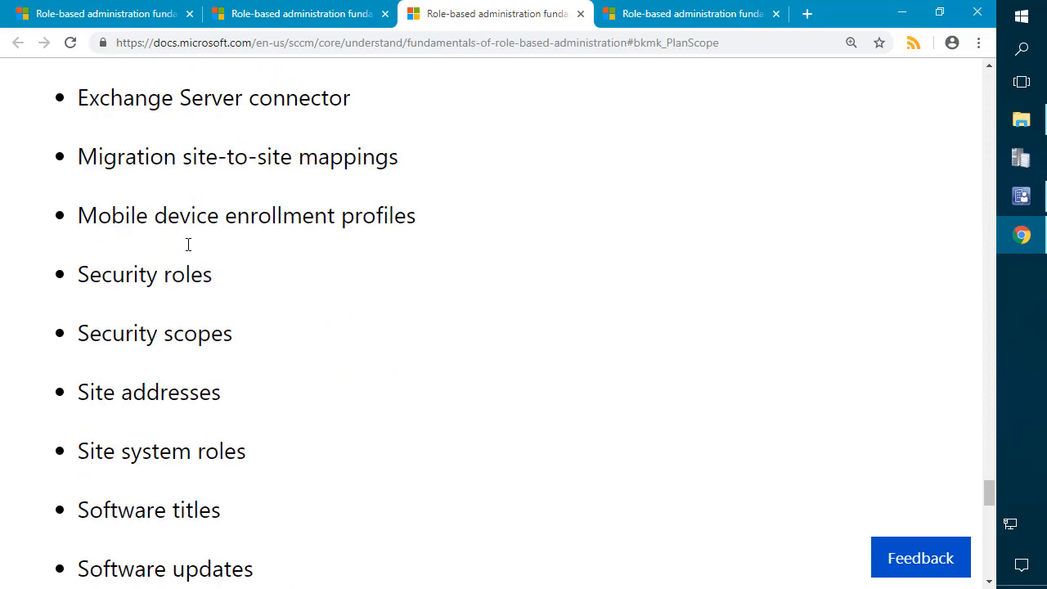
{"action": "scroll", "coordinate": [213, 304], "scroll_direction": "down", "scroll_amount": 3}
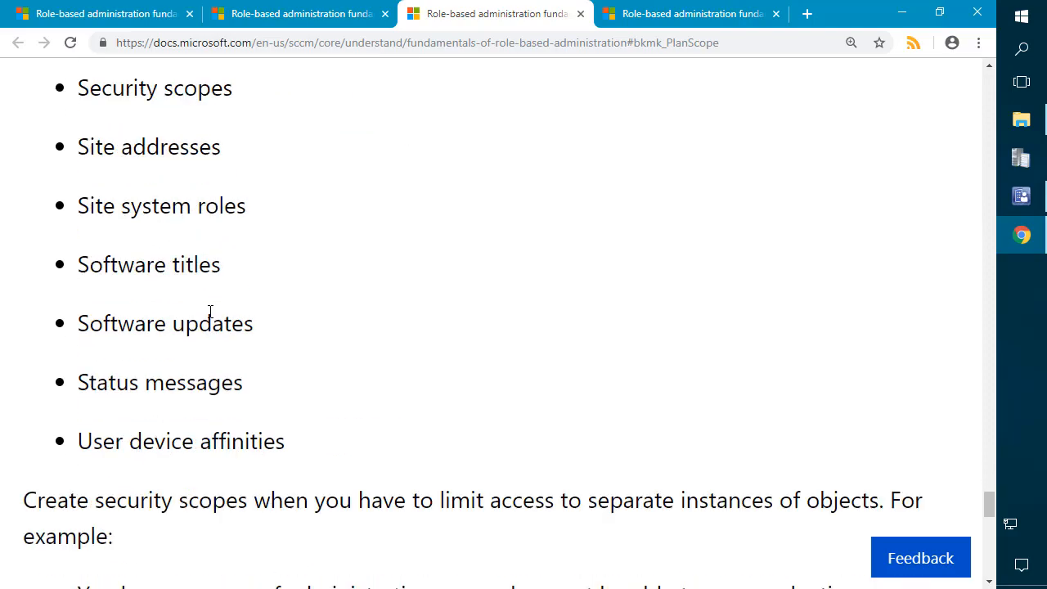
{"action": "scroll", "coordinate": [250, 352], "scroll_direction": "up", "scroll_amount": 3}
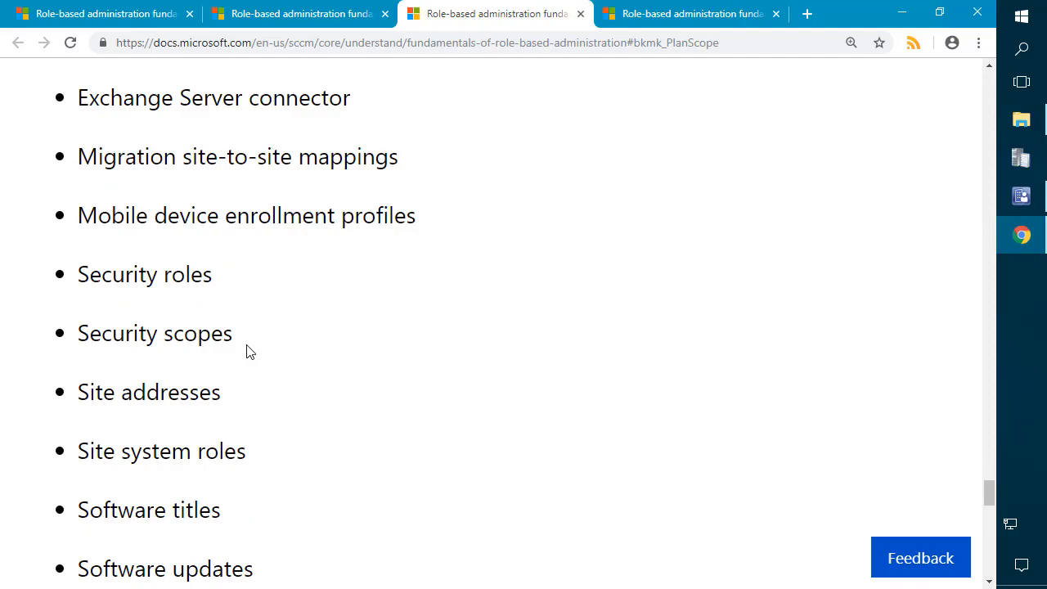
{"action": "scroll", "coordinate": [249, 352], "scroll_direction": "up", "scroll_amount": 3}
{"action": "scroll", "coordinate": [237, 350], "scroll_direction": "up", "scroll_amount": 2}
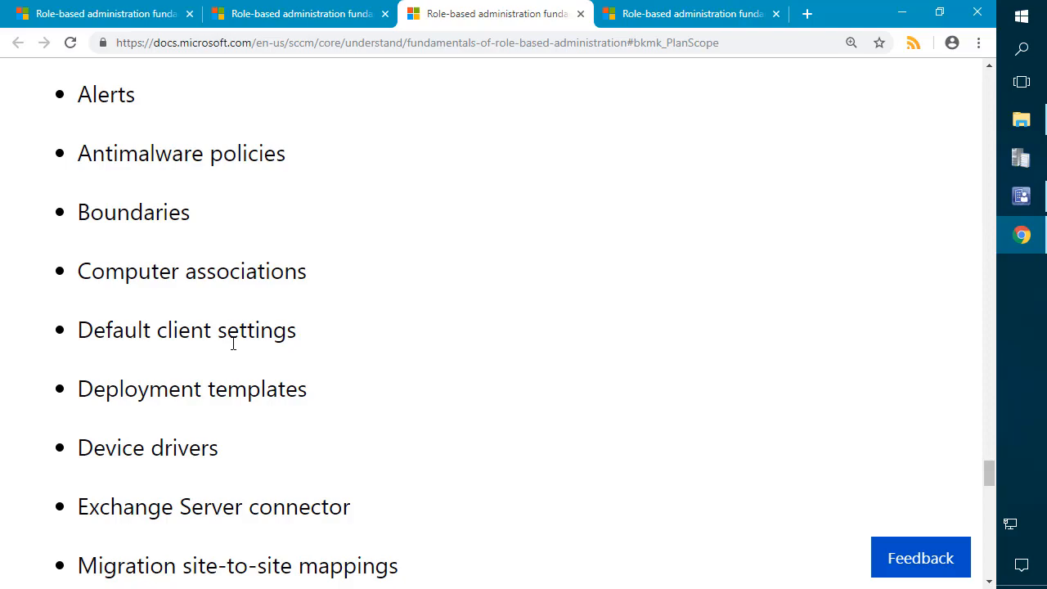
{"action": "scroll", "coordinate": [233, 344], "scroll_direction": "up", "scroll_amount": 2}
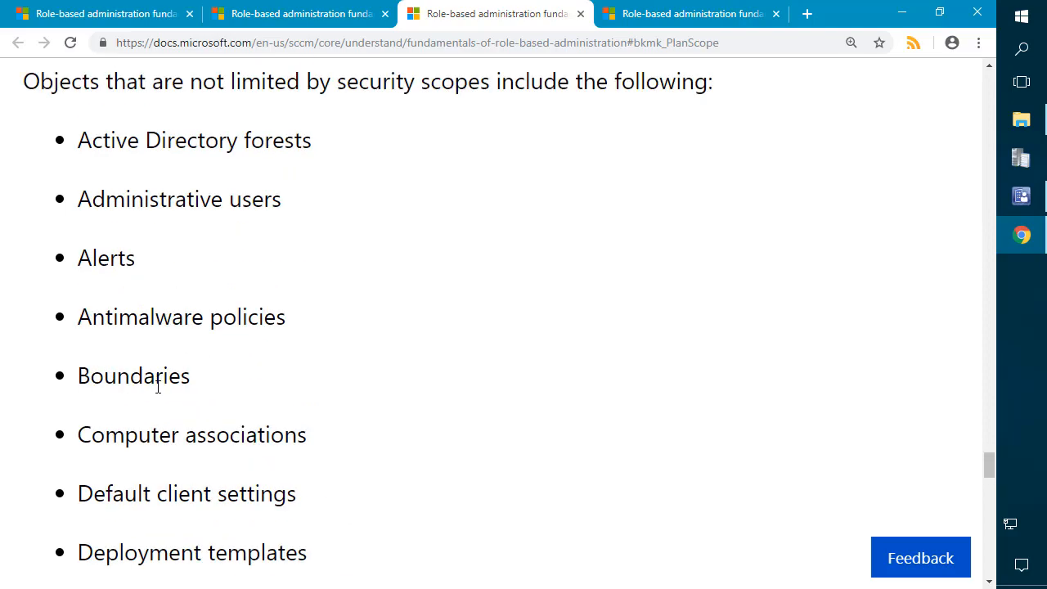
{"action": "double_click", "coordinate": [157, 383]}
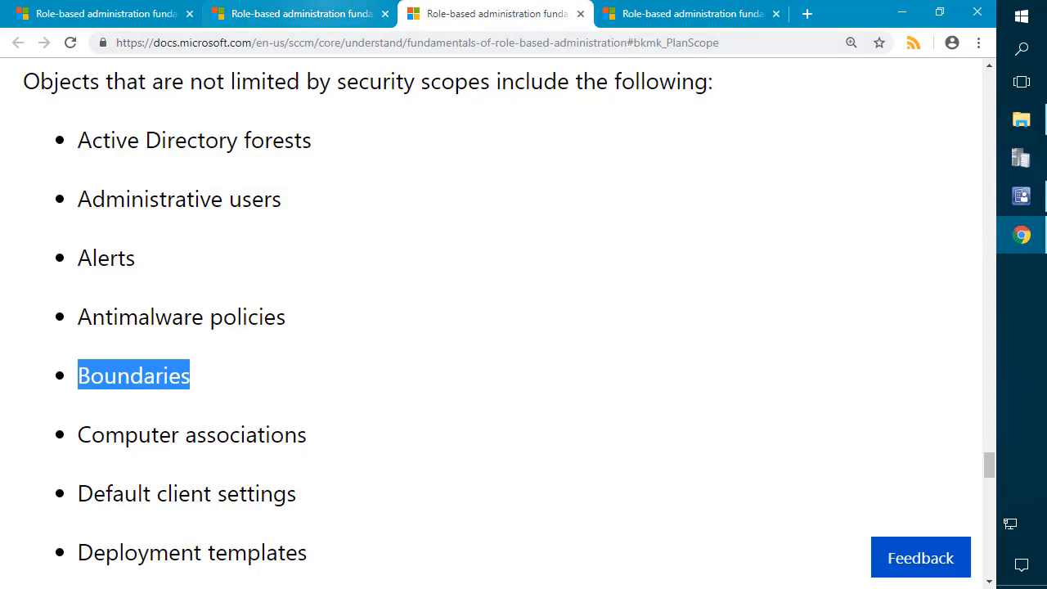
{"action": "left_click", "coordinate": [728, 14]}
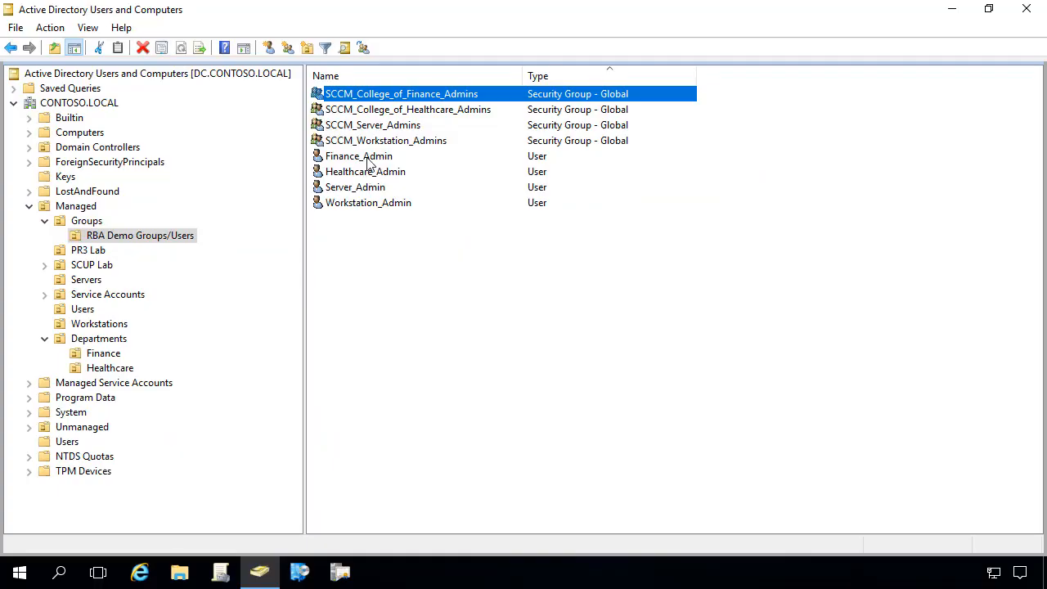
{"action": "left_click", "coordinate": [446, 252]}
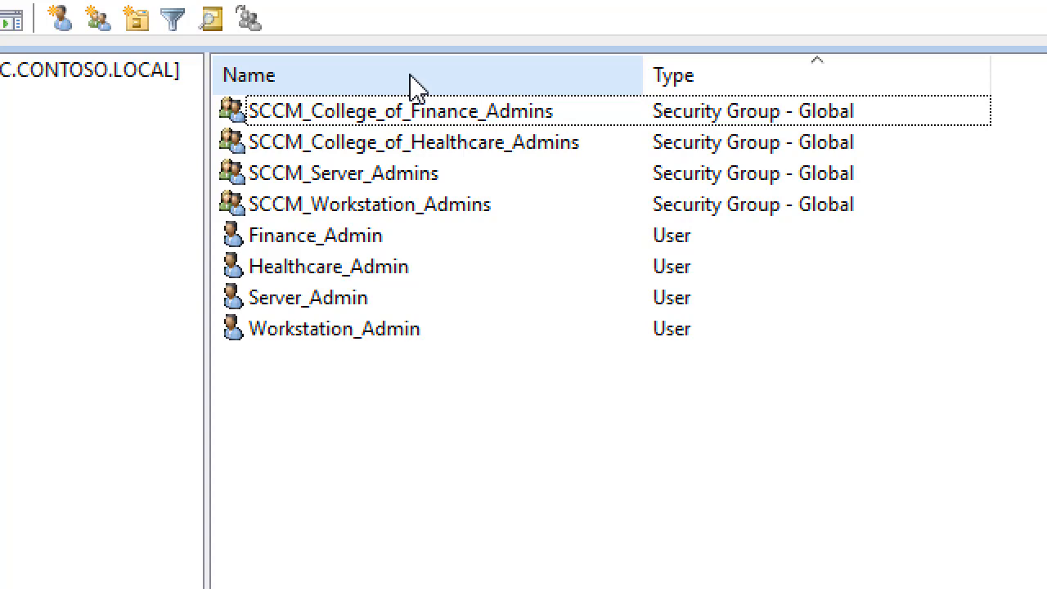
{"action": "left_click", "coordinate": [397, 180]}
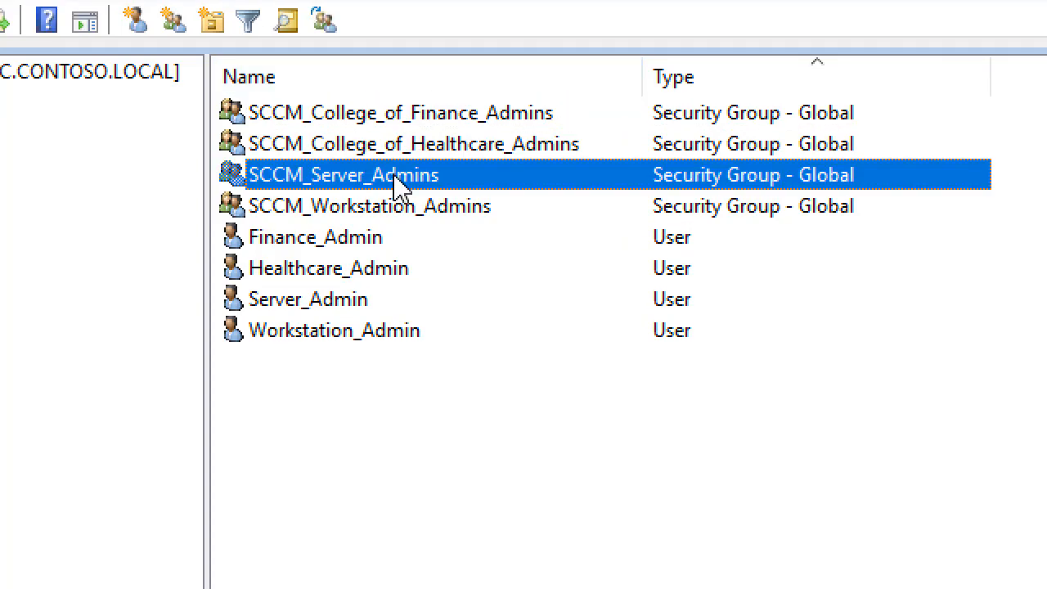
{"action": "left_click", "coordinate": [391, 211]}
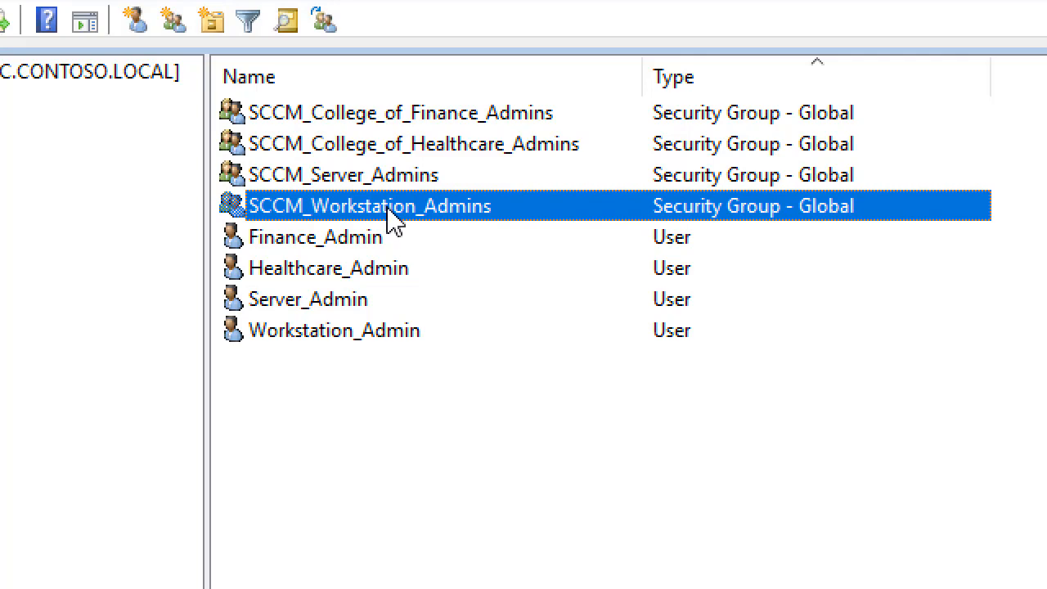
{"action": "left_click", "coordinate": [378, 186]}
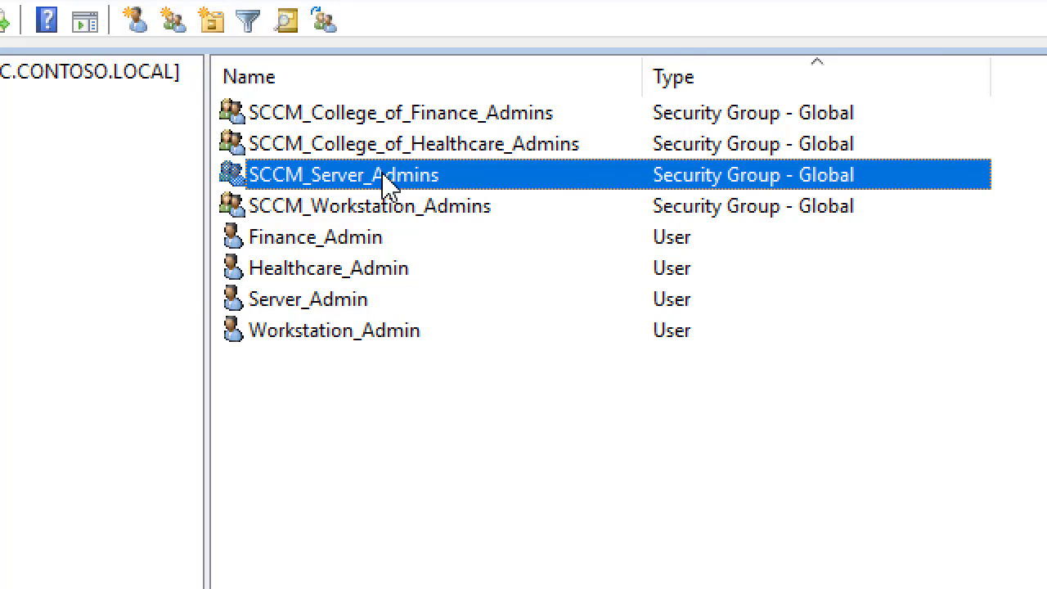
{"action": "left_click", "coordinate": [414, 216]}
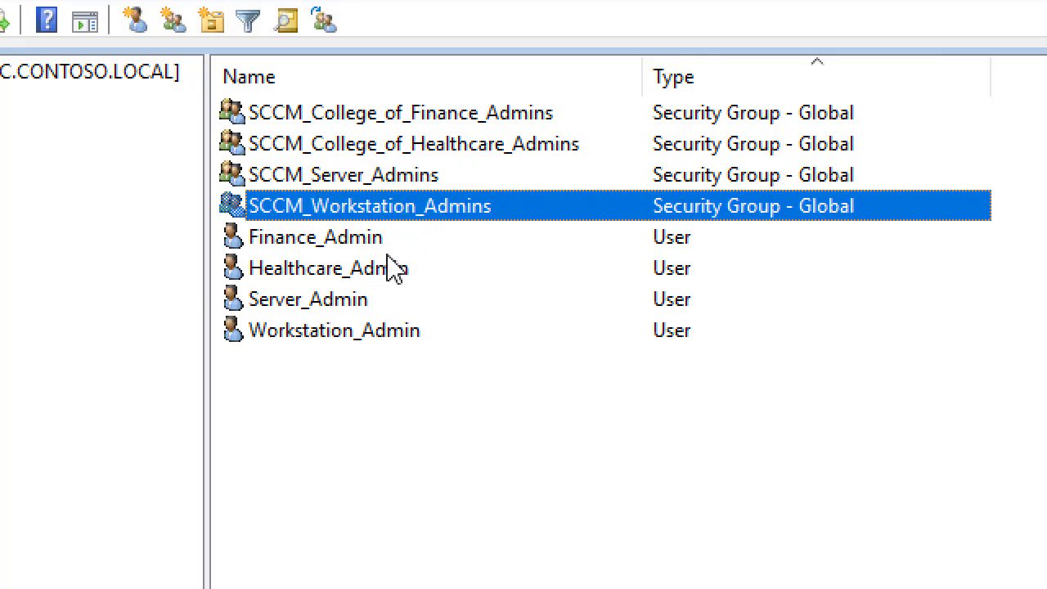
{"action": "left_click", "coordinate": [311, 306]}
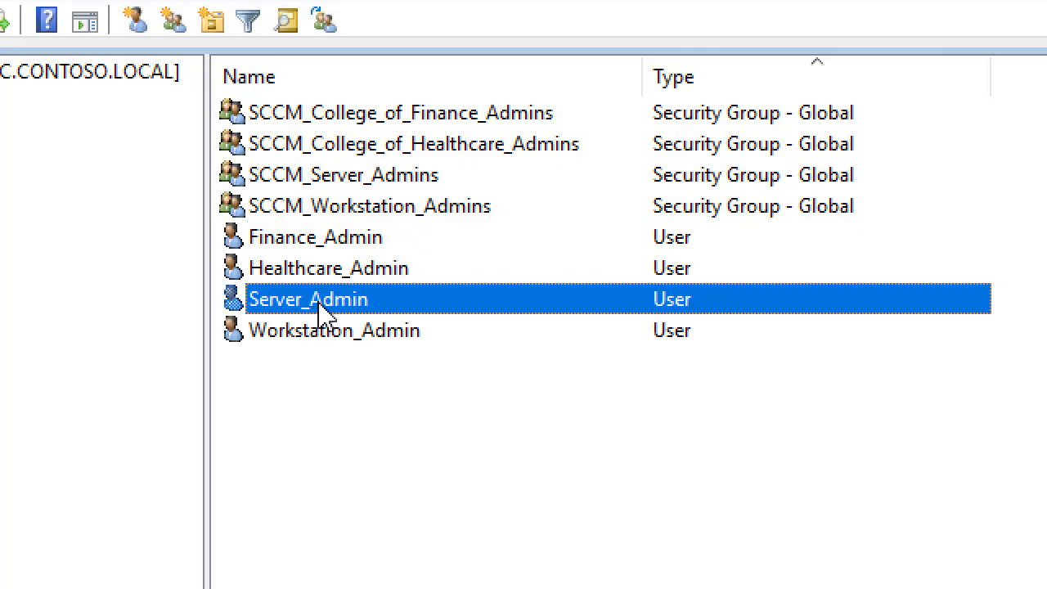
{"action": "left_click", "coordinate": [334, 330]}
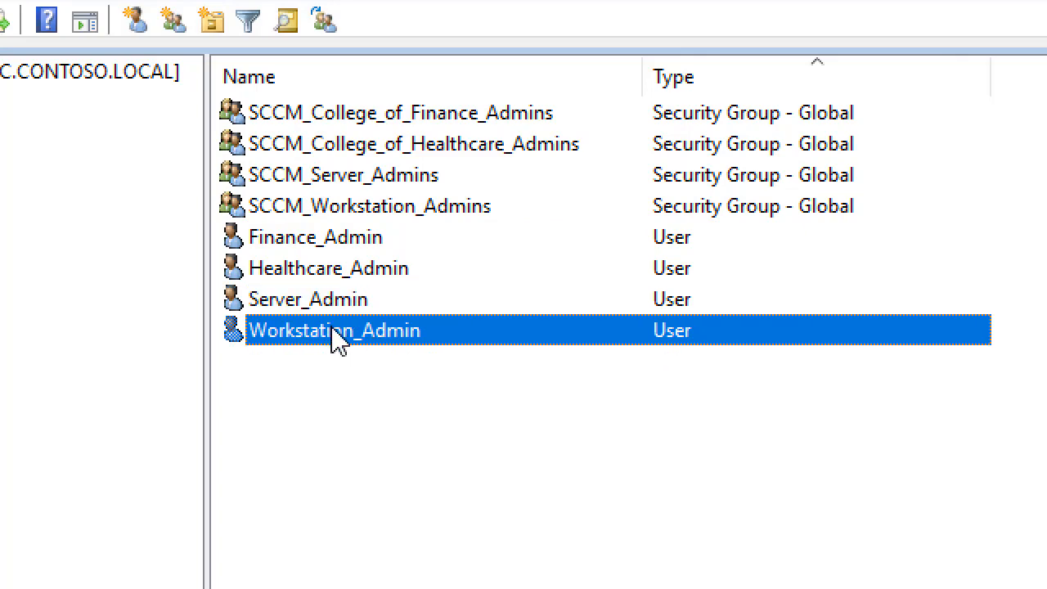
{"action": "left_click", "coordinate": [383, 181]}
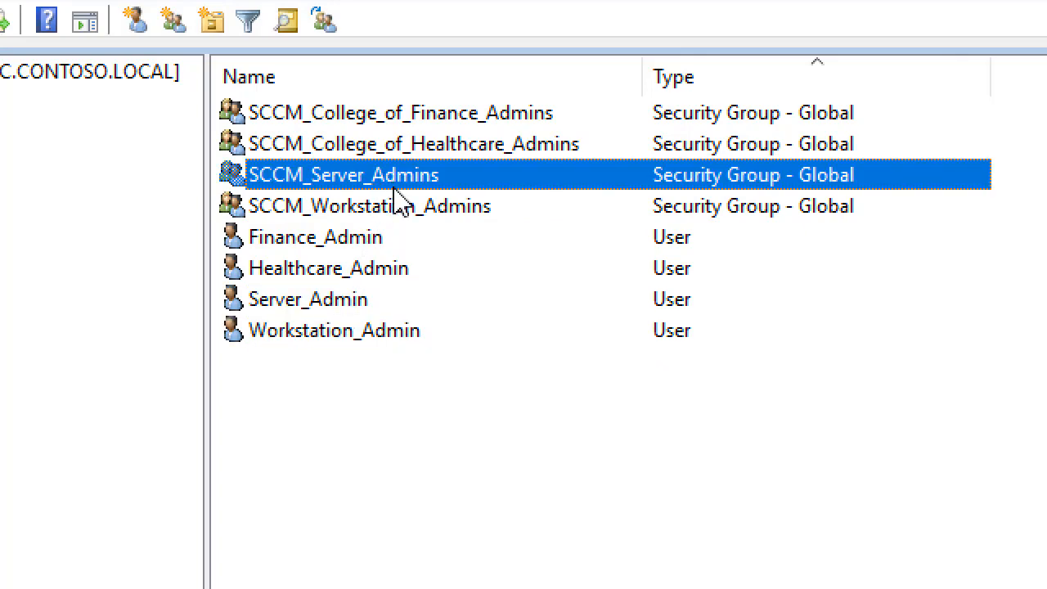
{"action": "left_click", "coordinate": [391, 206]}
{"action": "left_click", "coordinate": [357, 180]}
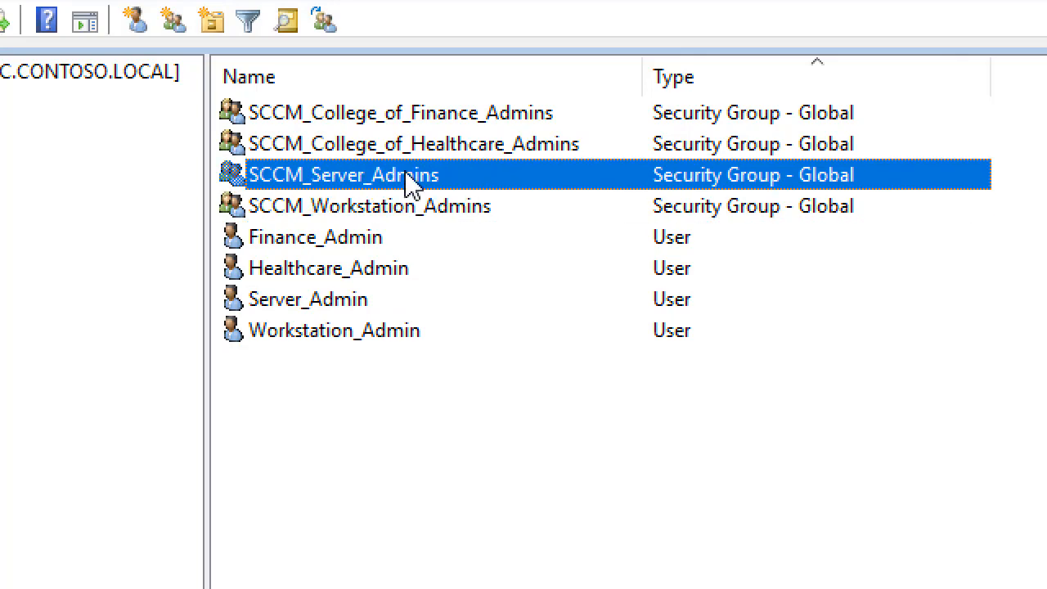
{"action": "left_click", "coordinate": [425, 120]}
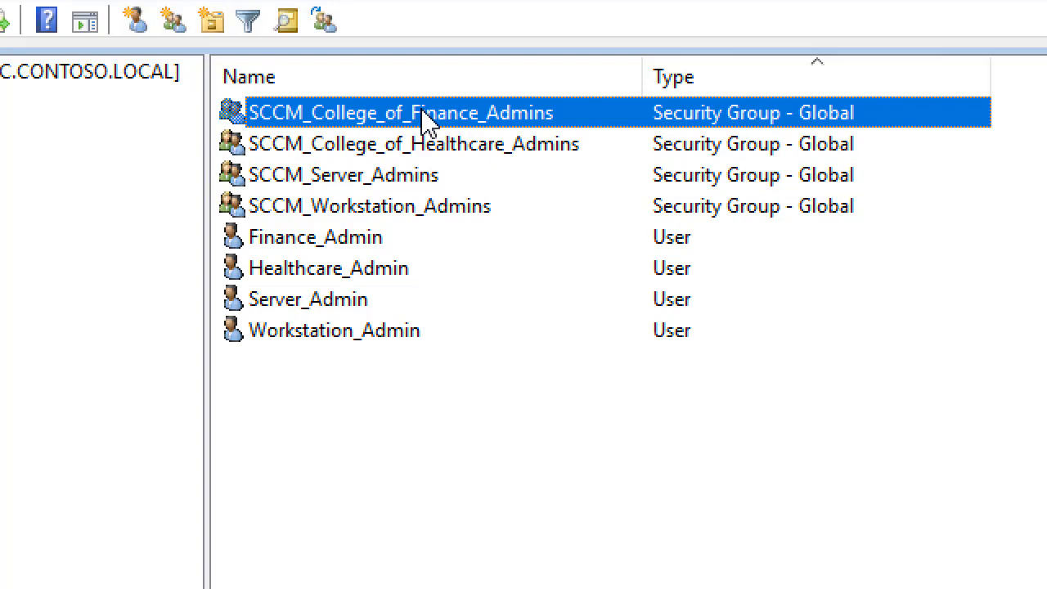
{"action": "left_click", "coordinate": [375, 144]}
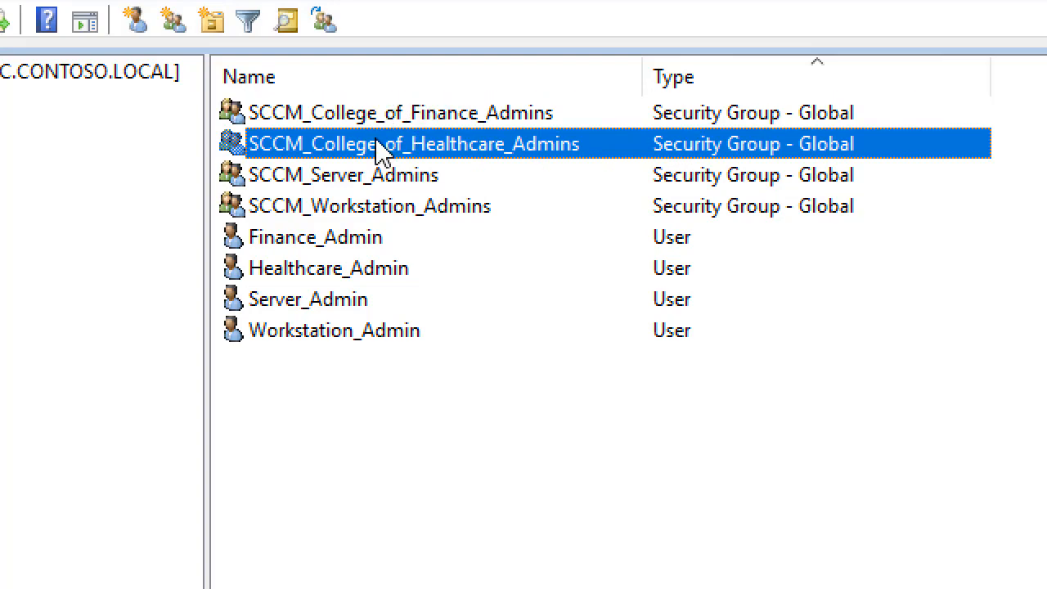
{"action": "left_click", "coordinate": [355, 119]}
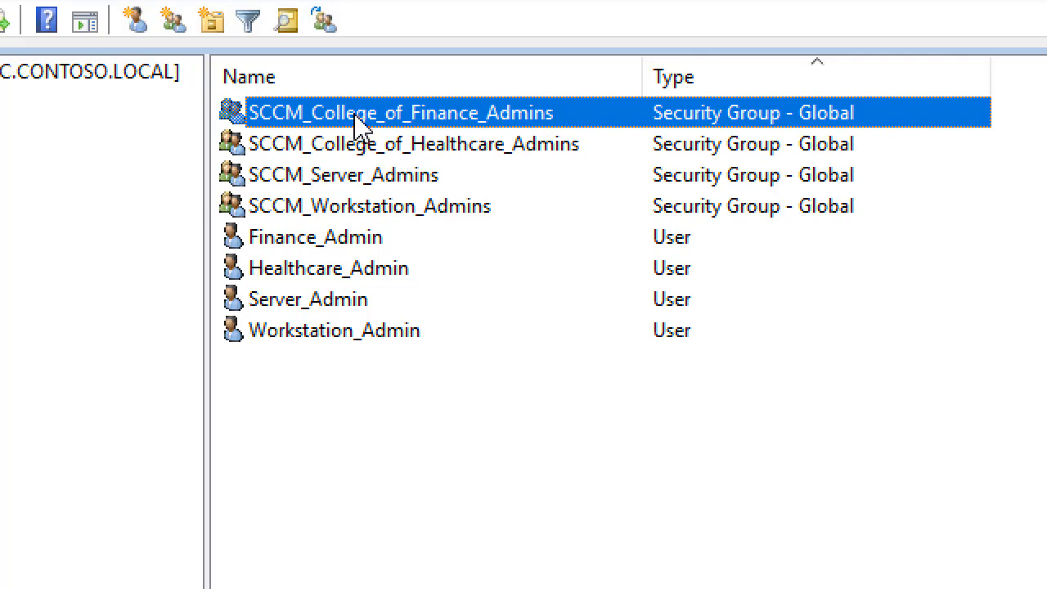
{"action": "left_click", "coordinate": [368, 147]}
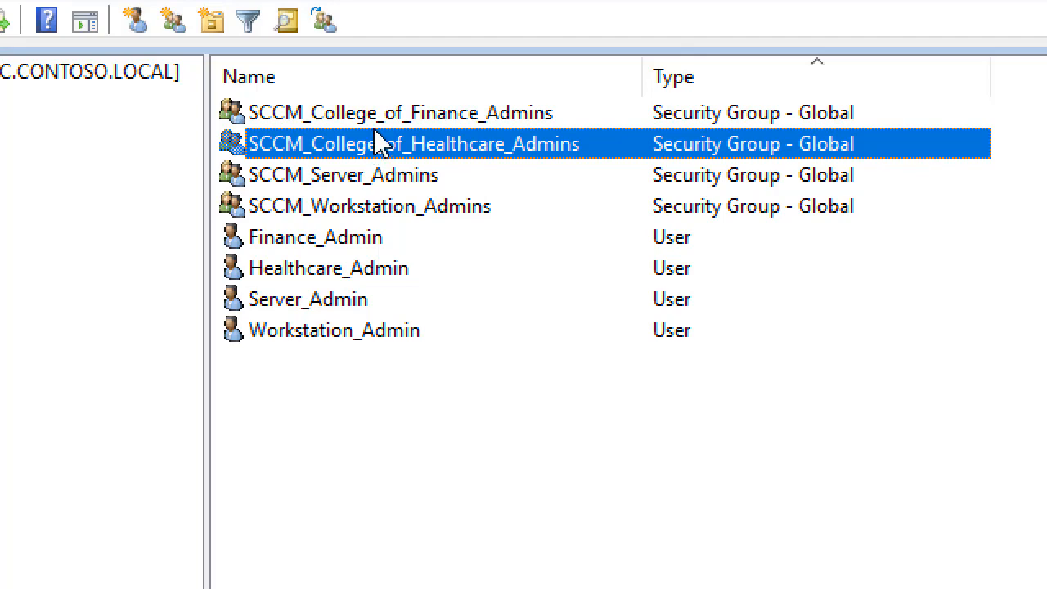
{"action": "left_click", "coordinate": [376, 126]}
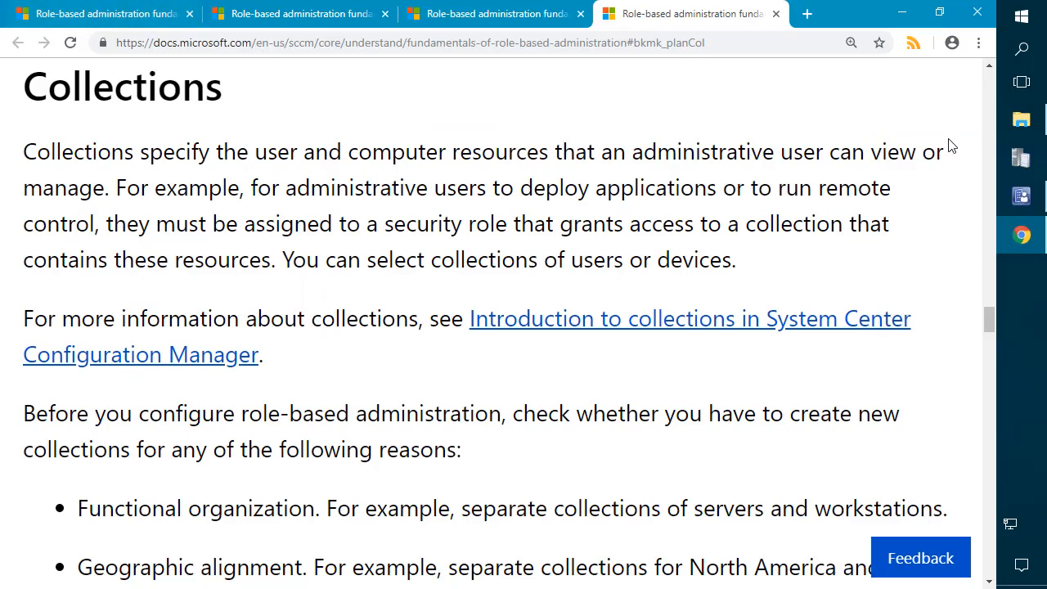
Step: Return to the Configuration Manager console's Administrative Users list
{"action": "left_click", "coordinate": [1022, 197]}
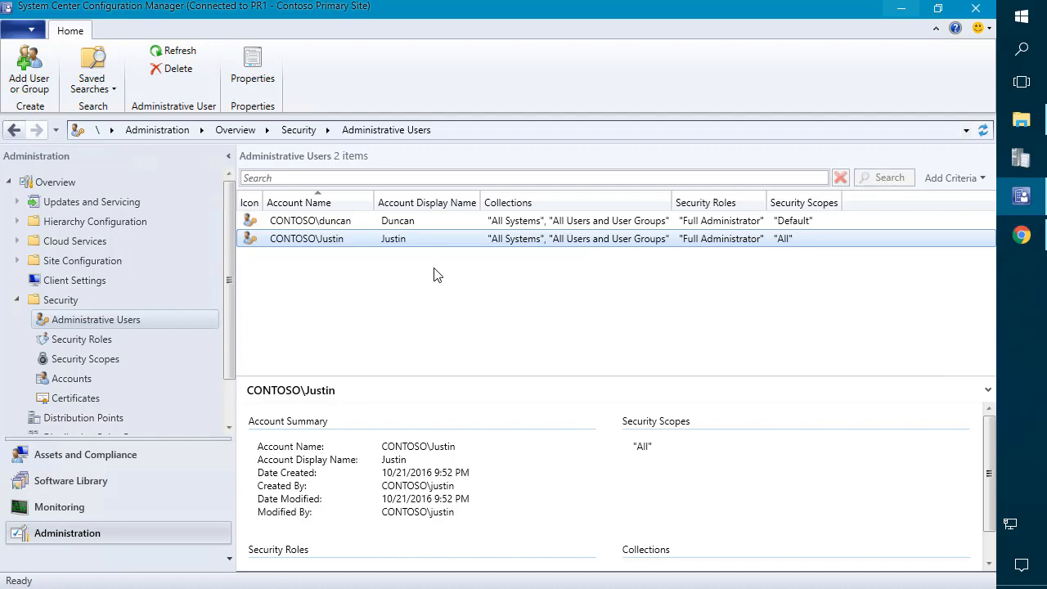
Step: Add SCCM_Server_Admins as a new administrative user with the Full Administrator role
{"action": "right_click", "coordinate": [340, 270]}
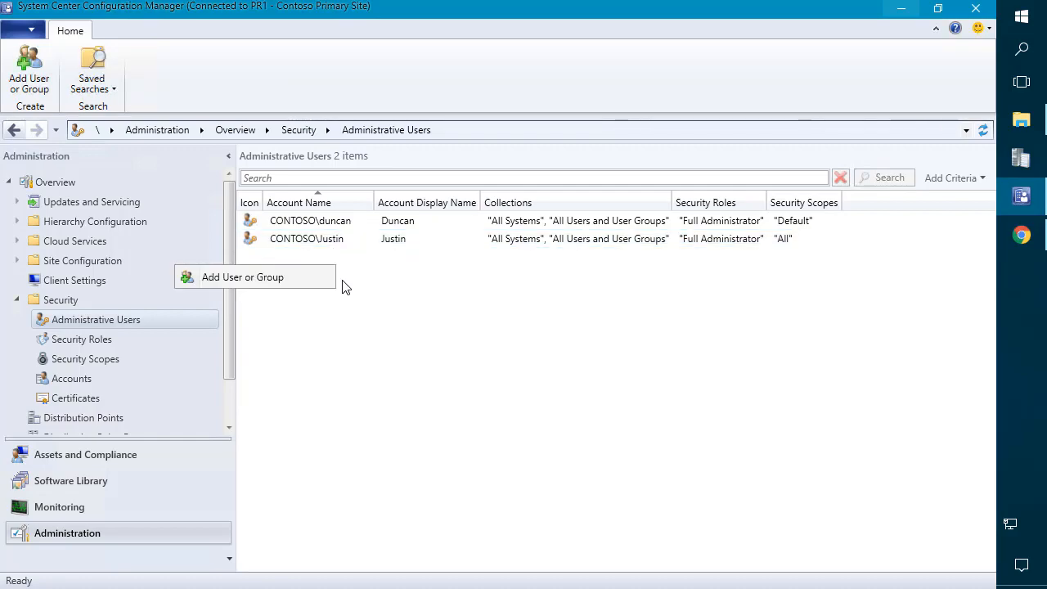
{"action": "left_click", "coordinate": [263, 283]}
{"action": "left_click", "coordinate": [708, 192]}
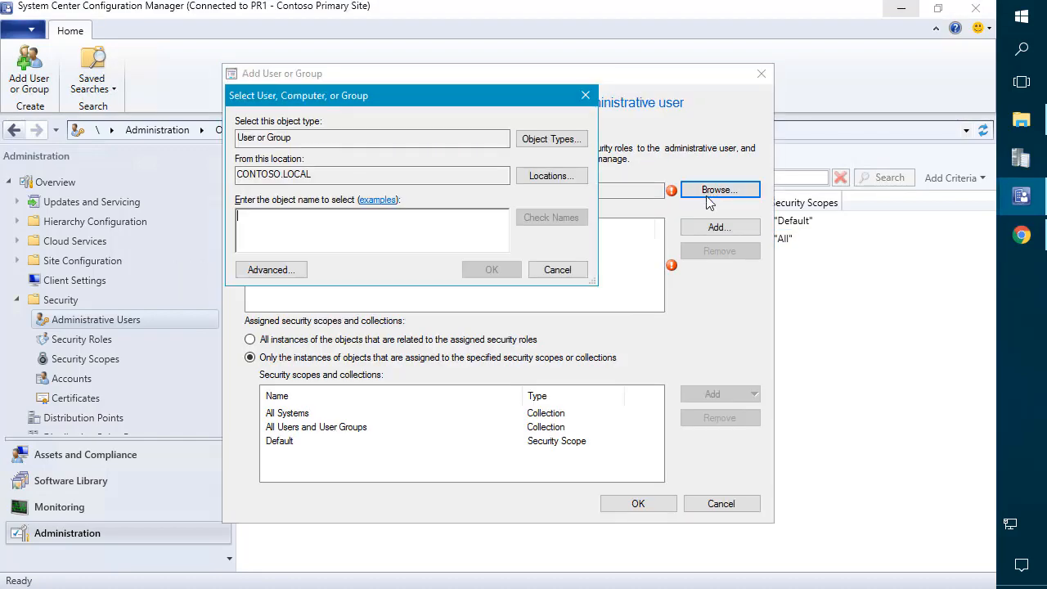
{"action": "type", "text": "SCCM_Server_Admins"}
{"action": "left_click", "coordinate": [492, 270]}
{"action": "left_click", "coordinate": [708, 227]}
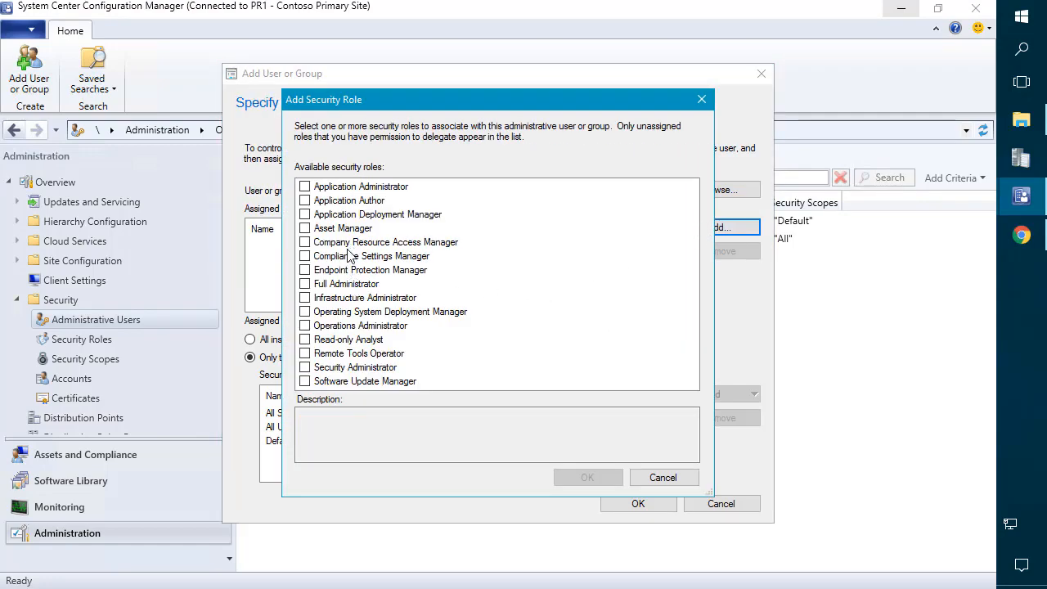
{"action": "left_click", "coordinate": [311, 286]}
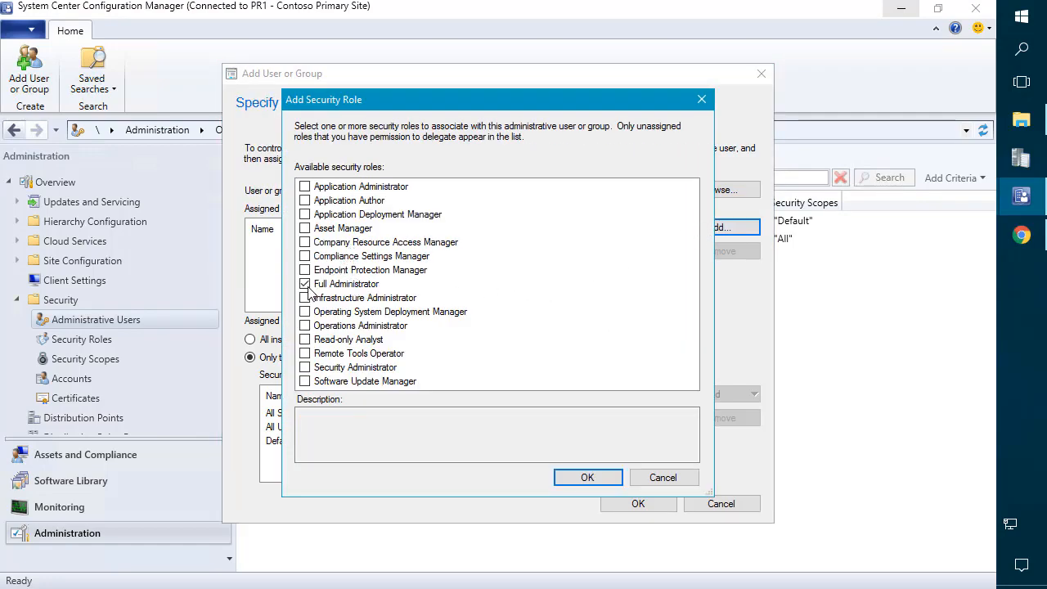
{"action": "left_click", "coordinate": [586, 478]}
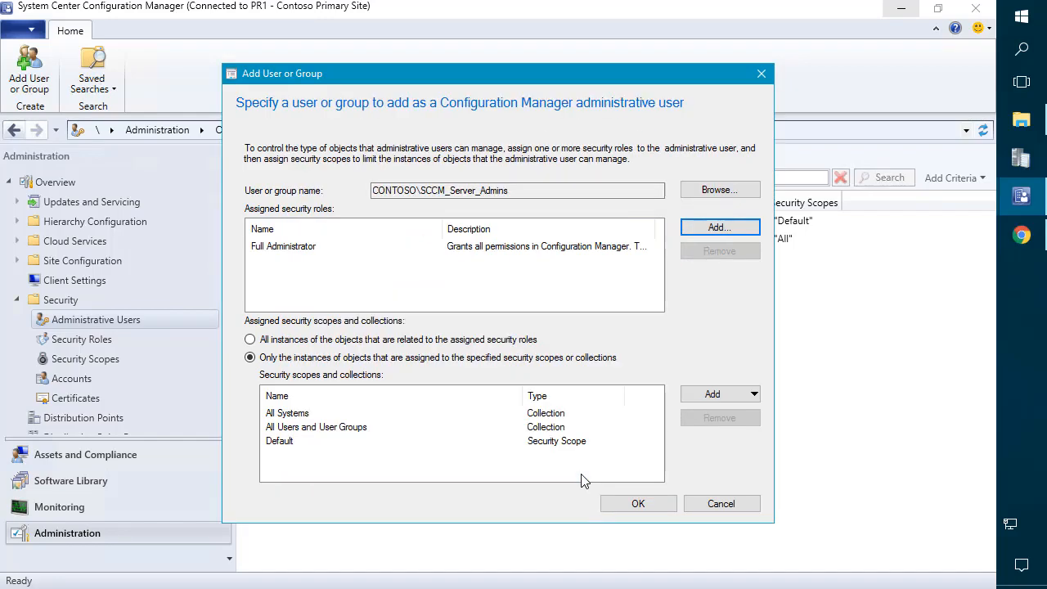
Step: Remove the All Systems and All Users and User Groups collections from its allowed collections
{"action": "left_click", "coordinate": [307, 416]}
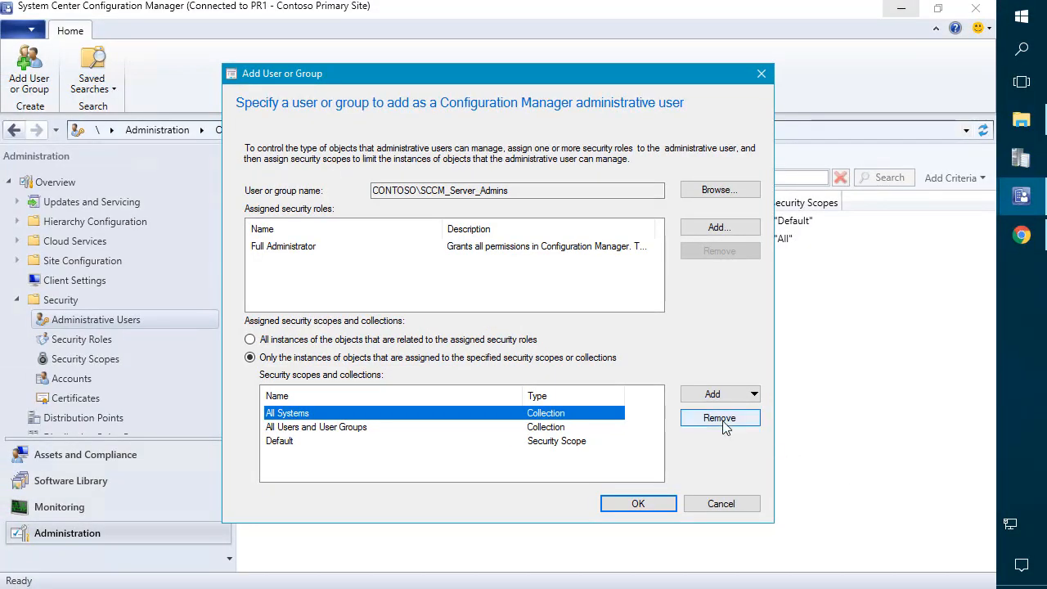
{"action": "left_click", "coordinate": [714, 418]}
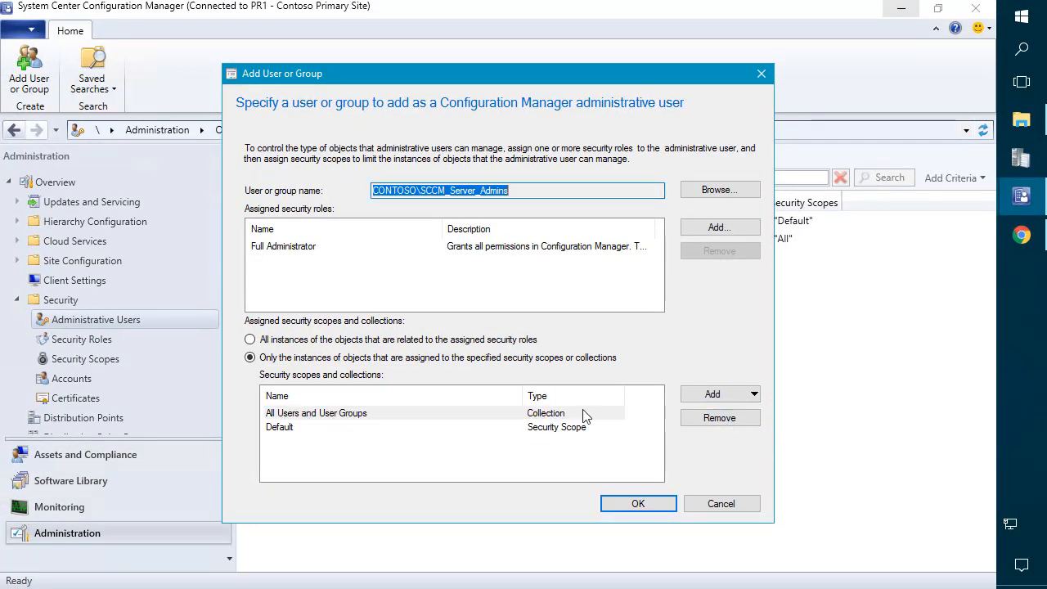
{"action": "left_click", "coordinate": [313, 414]}
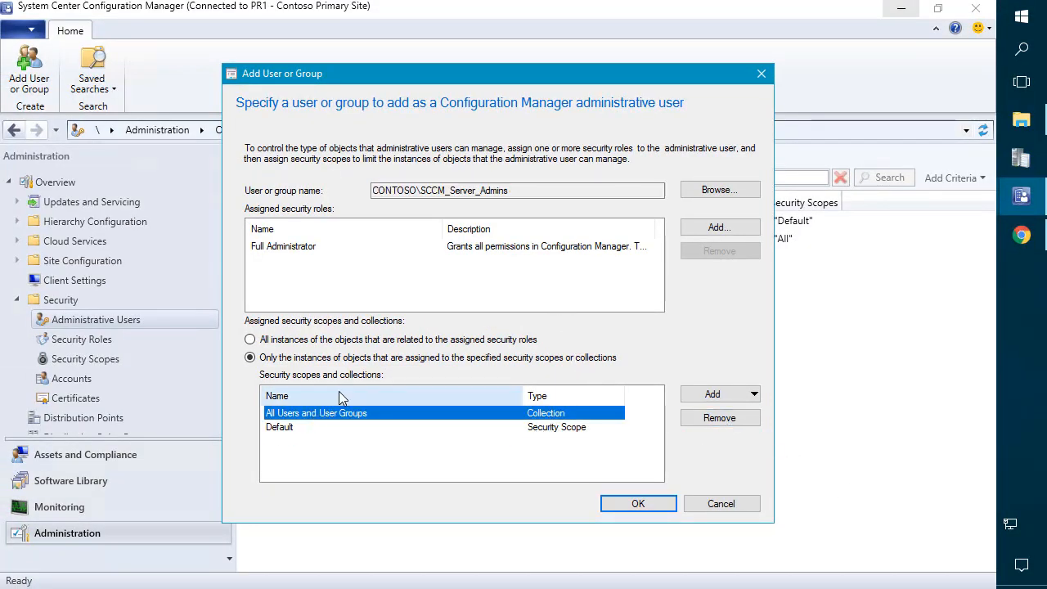
{"action": "left_click", "coordinate": [712, 421]}
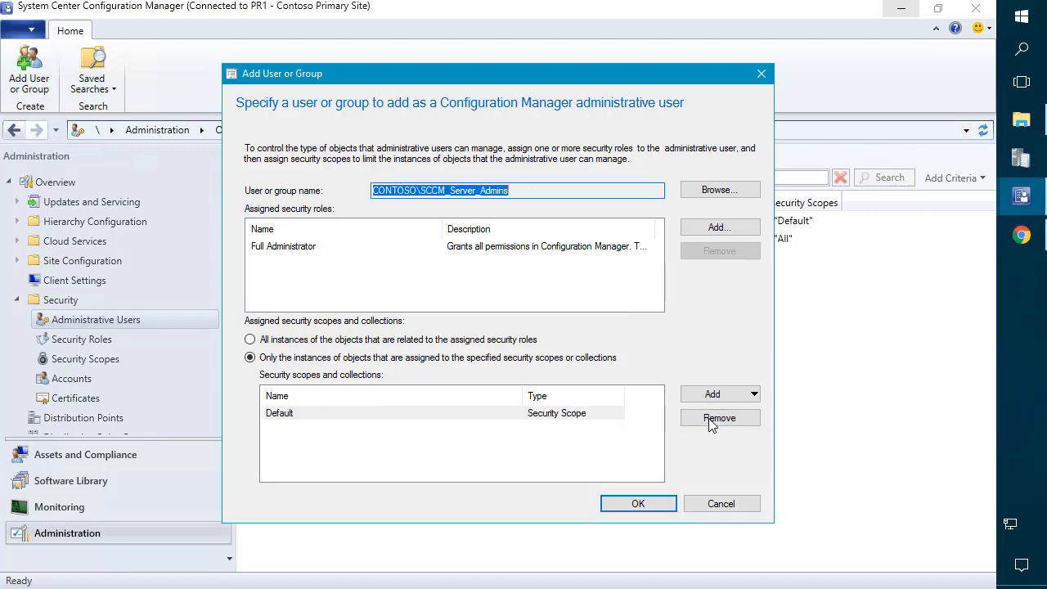
{"action": "left_click", "coordinate": [720, 395]}
Step: Limit SCCM_Server_Admins to the All Servers device collection, save it, and widen the Account Name column
{"action": "left_click", "coordinate": [712, 433]}
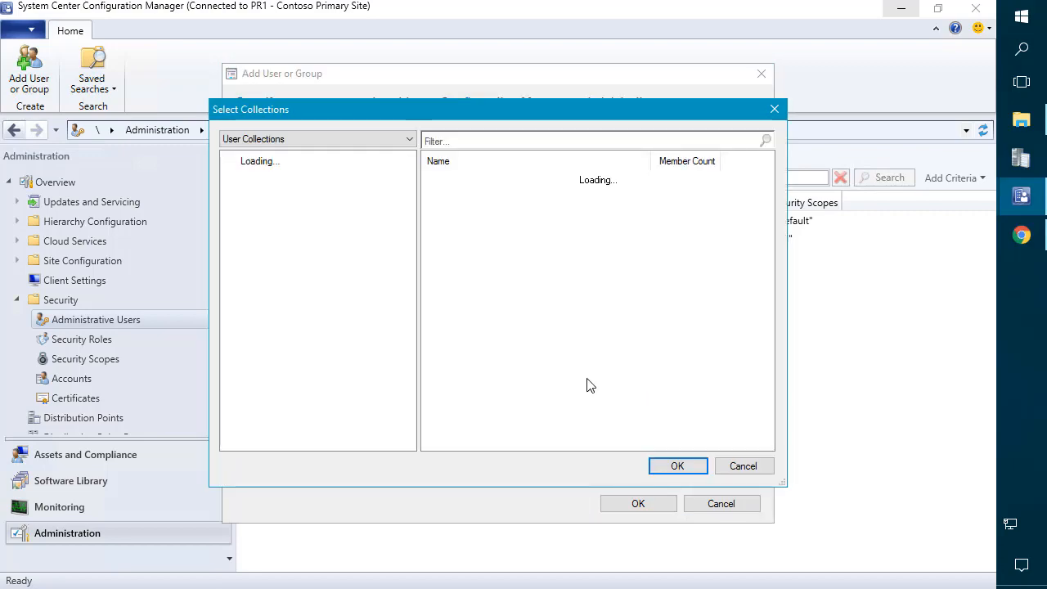
{"action": "left_click", "coordinate": [309, 139]}
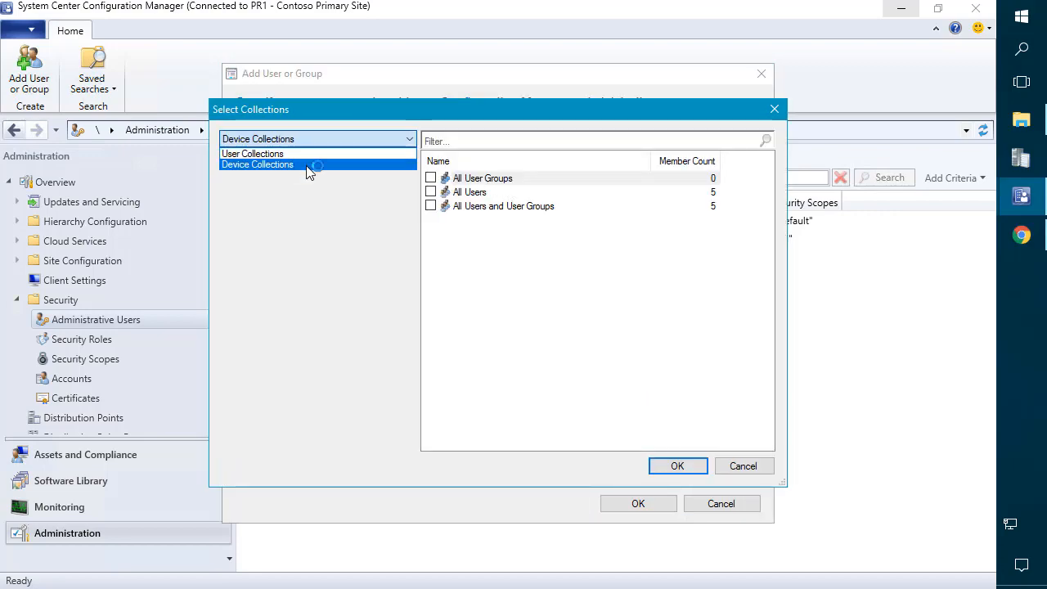
{"action": "left_click", "coordinate": [300, 166]}
{"action": "left_click", "coordinate": [430, 206]}
{"action": "left_click", "coordinate": [706, 210]}
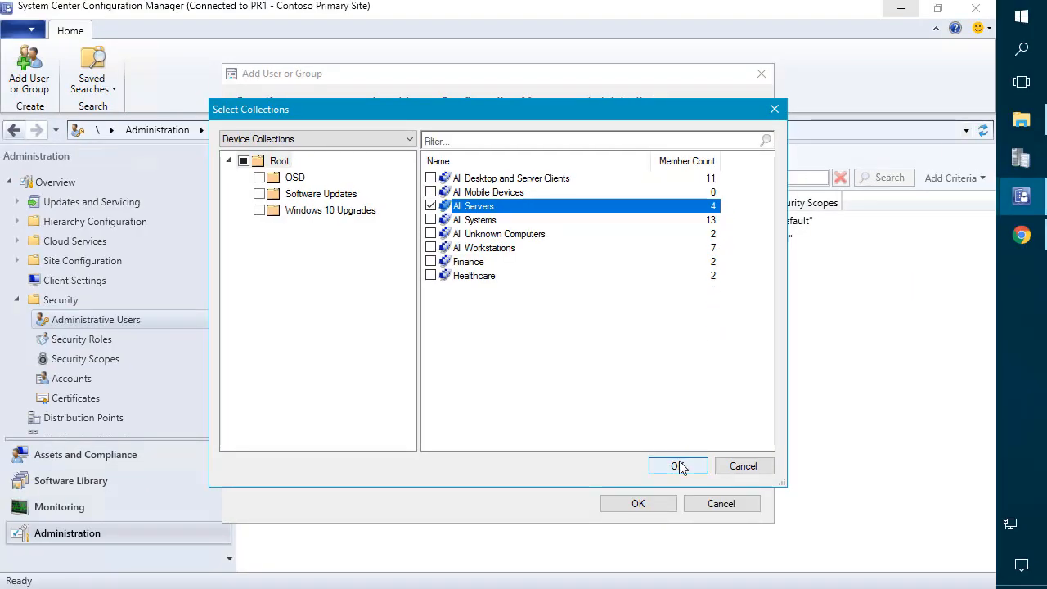
{"action": "left_click", "coordinate": [676, 464]}
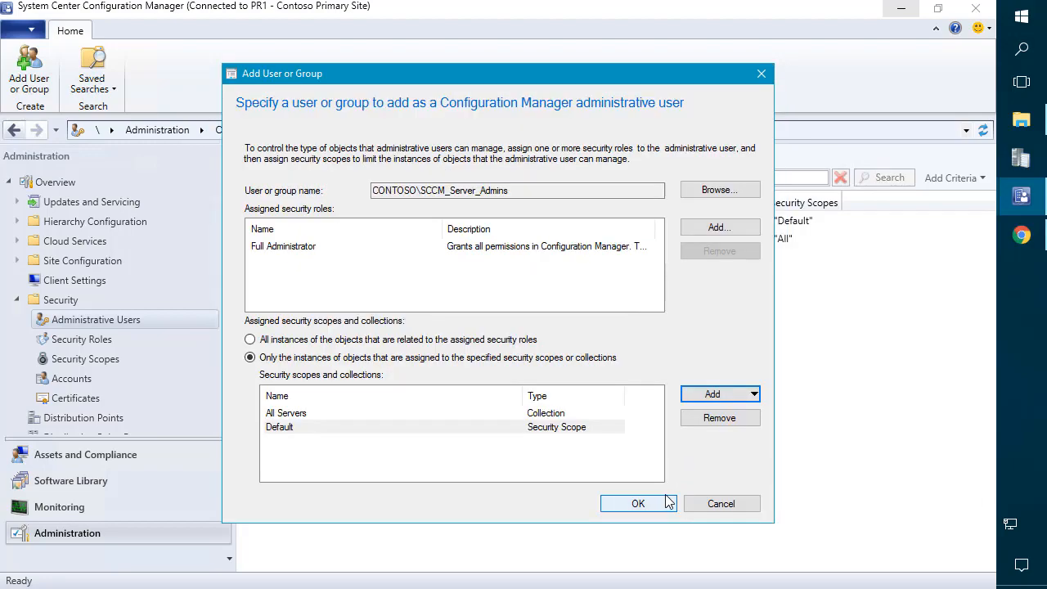
{"action": "left_click", "coordinate": [657, 504]}
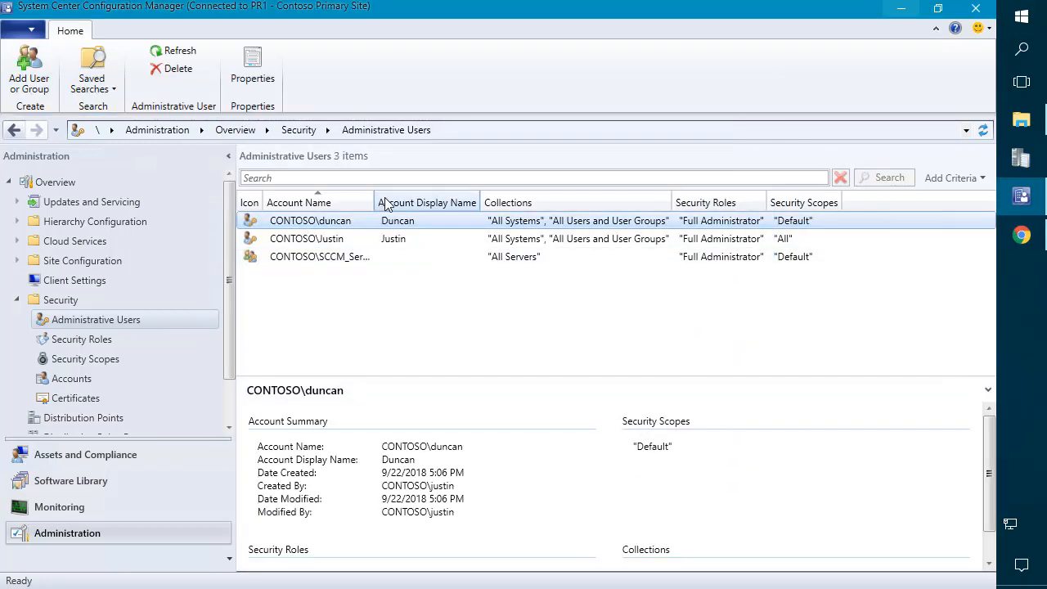
{"action": "left_click_drag", "start_coordinate": [375, 203], "coordinate": [424, 203]}
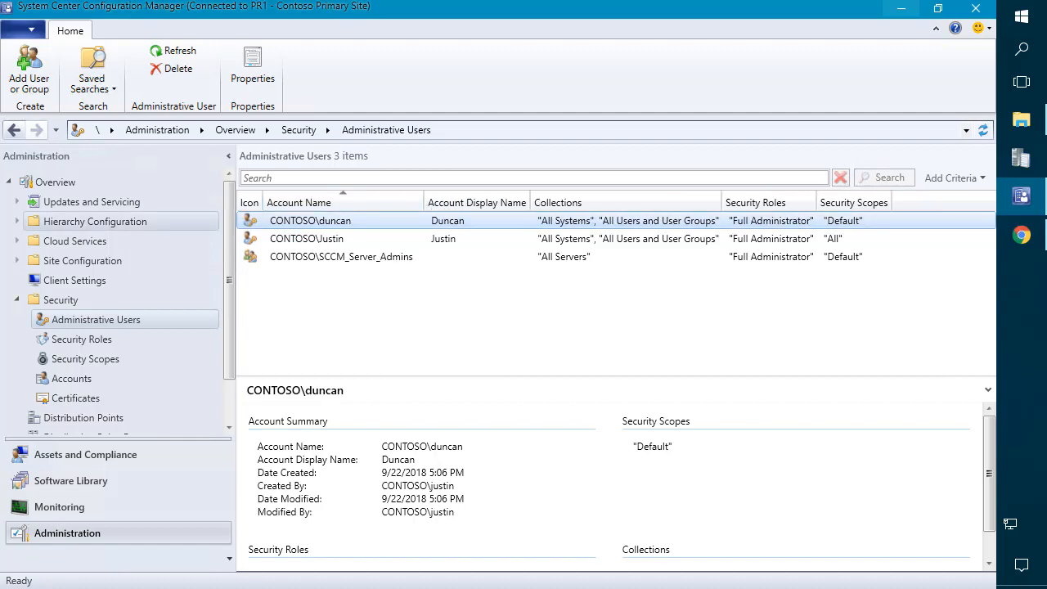
Step: Add SCCM_Workstation_Admins as an administrative user with the Full Administrator role
{"action": "right_click", "coordinate": [386, 342]}
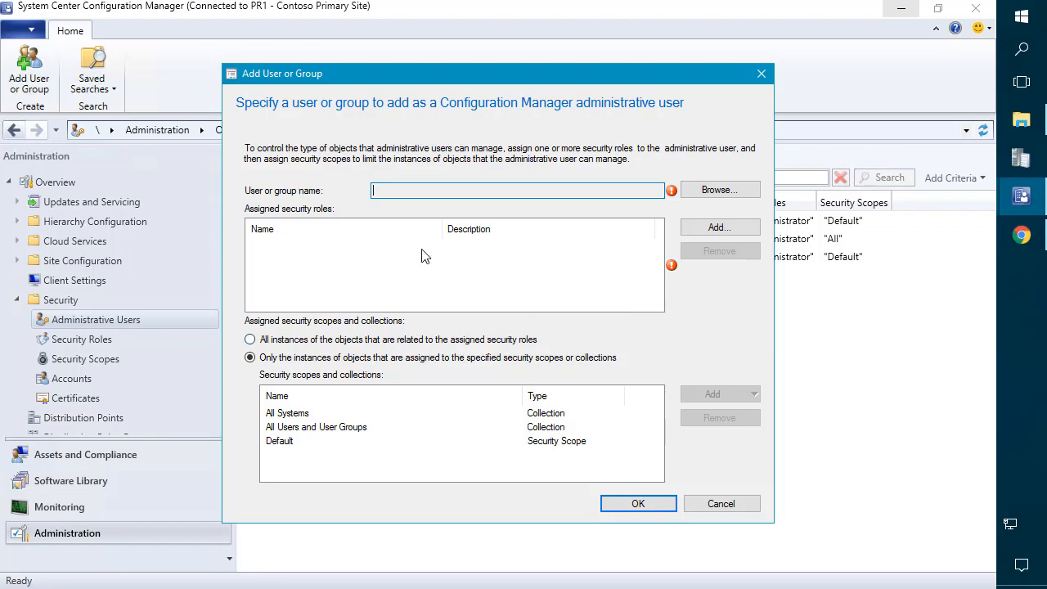
{"action": "left_click", "coordinate": [720, 191]}
{"action": "type", "text": "SCCM_Workstation_Admins"}
{"action": "left_click", "coordinate": [493, 271]}
{"action": "left_click", "coordinate": [727, 226]}
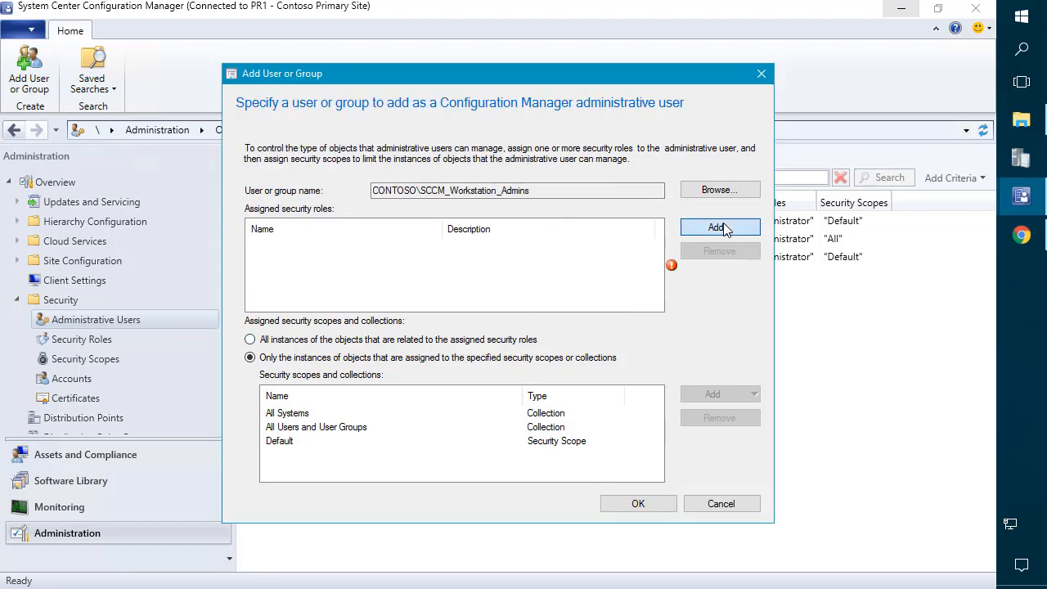
{"action": "left_click", "coordinate": [305, 284]}
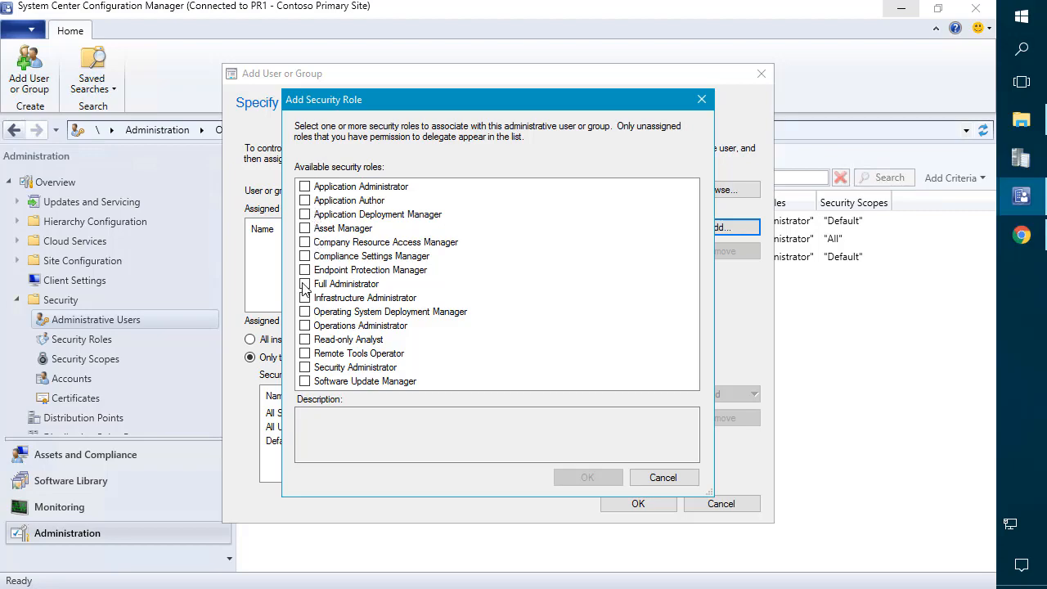
{"action": "left_click", "coordinate": [587, 477]}
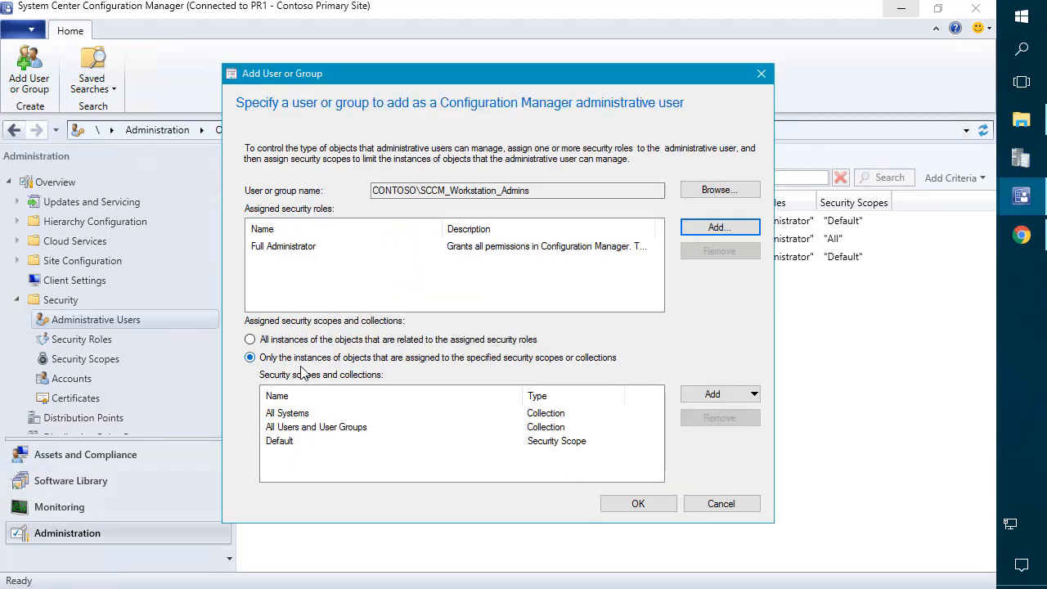
Step: Remove the All Systems and All Users and User Groups collections from its allowed collections
{"action": "left_click", "coordinate": [355, 414]}
{"action": "left_click", "coordinate": [721, 420]}
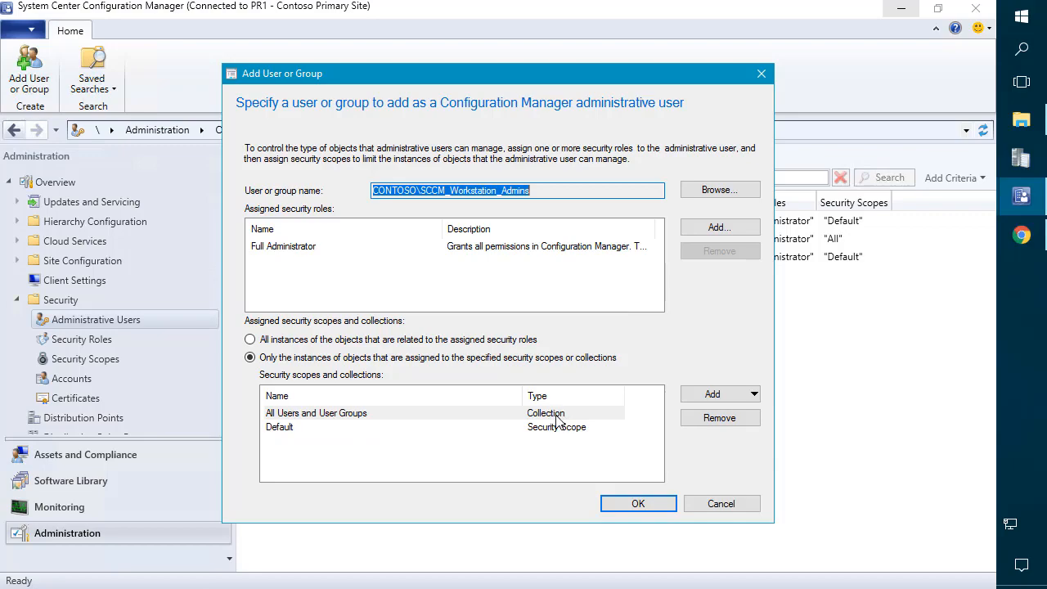
{"action": "left_click", "coordinate": [563, 419]}
{"action": "left_click", "coordinate": [711, 419]}
Step: Limit it to the All Workstations device collection and save the new administrative user
{"action": "left_click", "coordinate": [752, 395]}
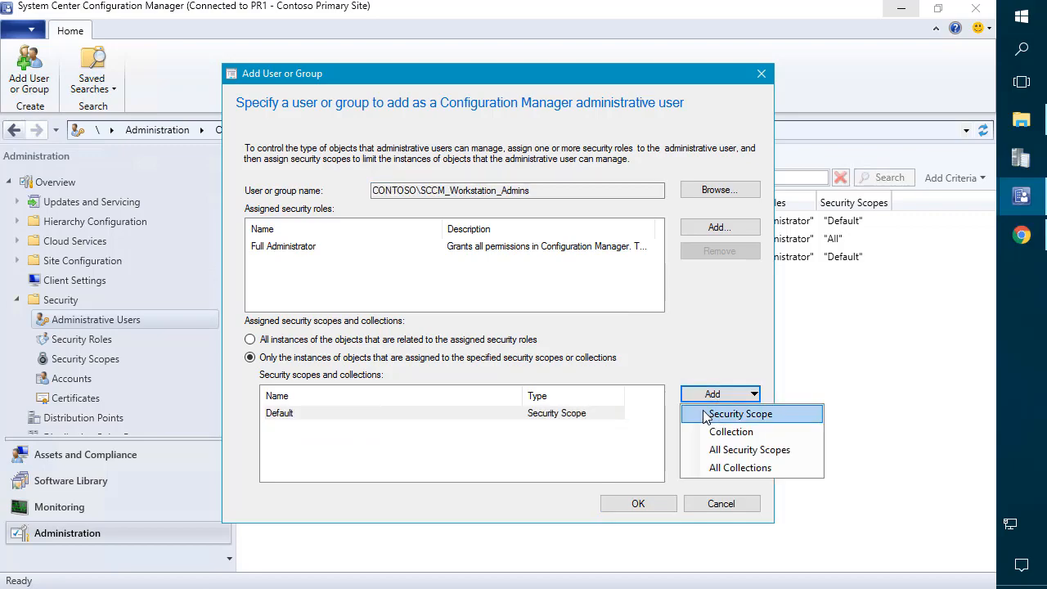
{"action": "left_click", "coordinate": [712, 432]}
{"action": "left_click", "coordinate": [334, 139]}
{"action": "left_click", "coordinate": [276, 164]}
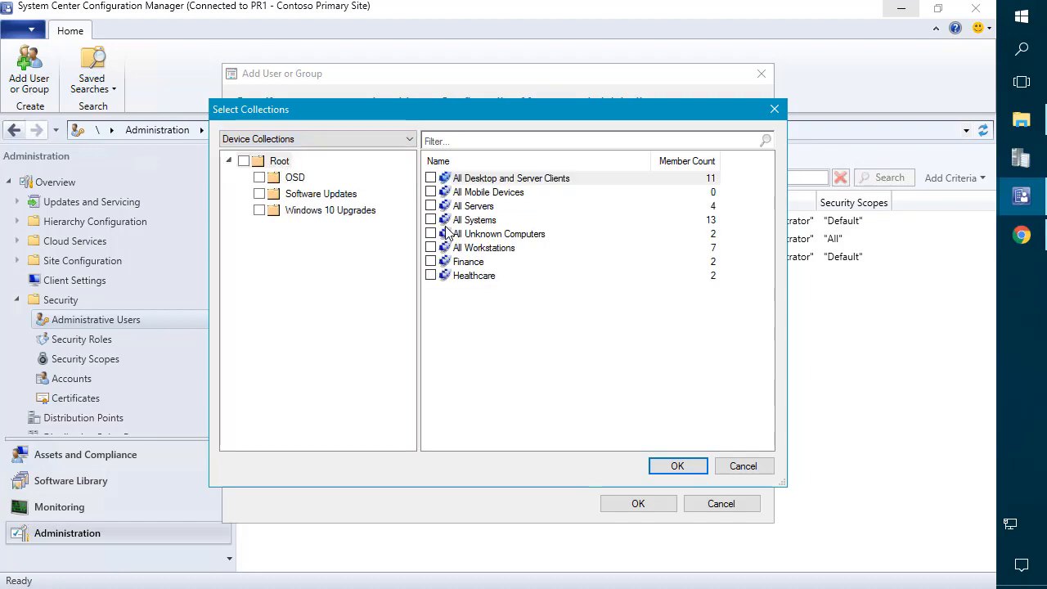
{"action": "left_click", "coordinate": [431, 248]}
{"action": "left_click", "coordinate": [678, 263]}
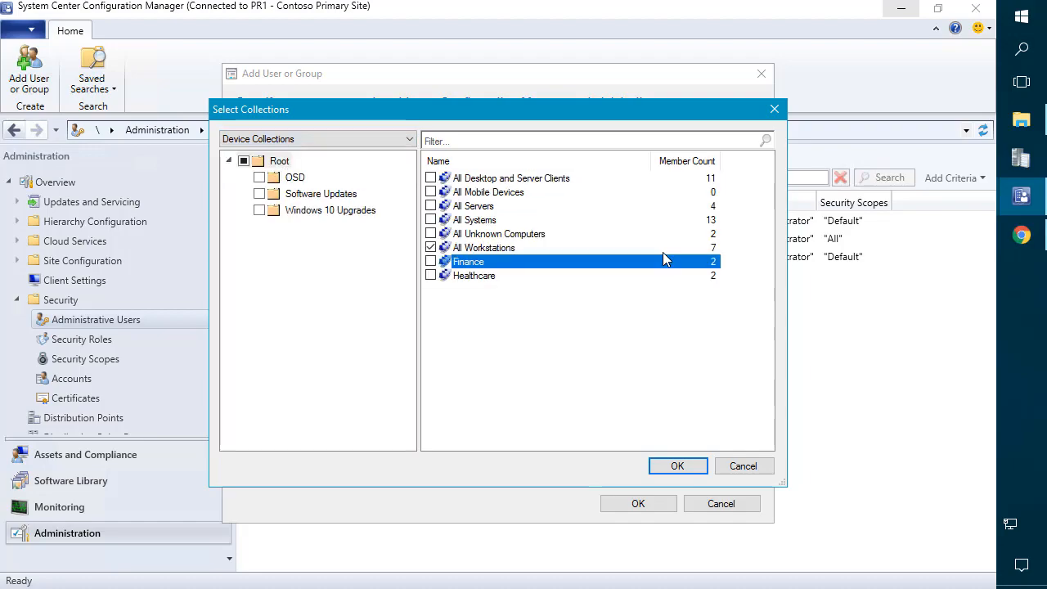
{"action": "left_click", "coordinate": [665, 249]}
{"action": "left_click", "coordinate": [692, 466]}
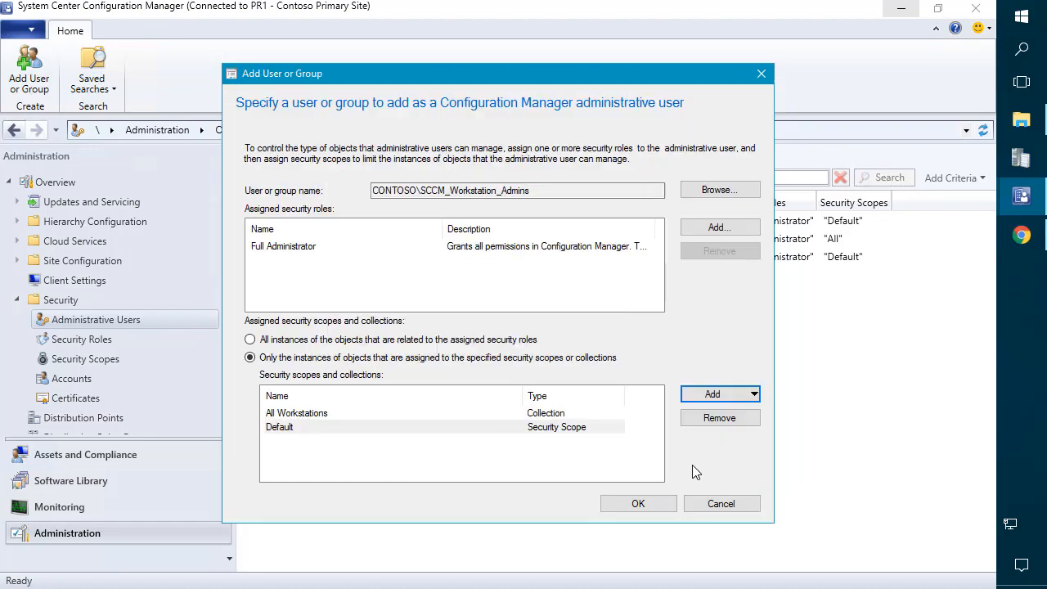
{"action": "left_click", "coordinate": [632, 506]}
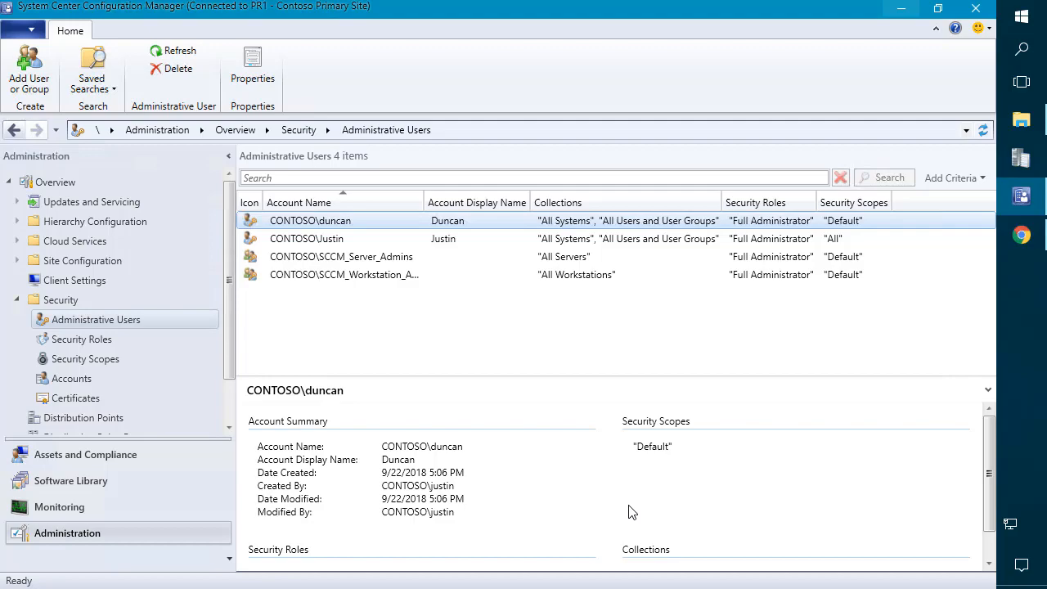
Step: Run the Configuration Manager Console as a different user, signing in with the workstation admin account and password
{"action": "left_click", "coordinate": [901, 8]}
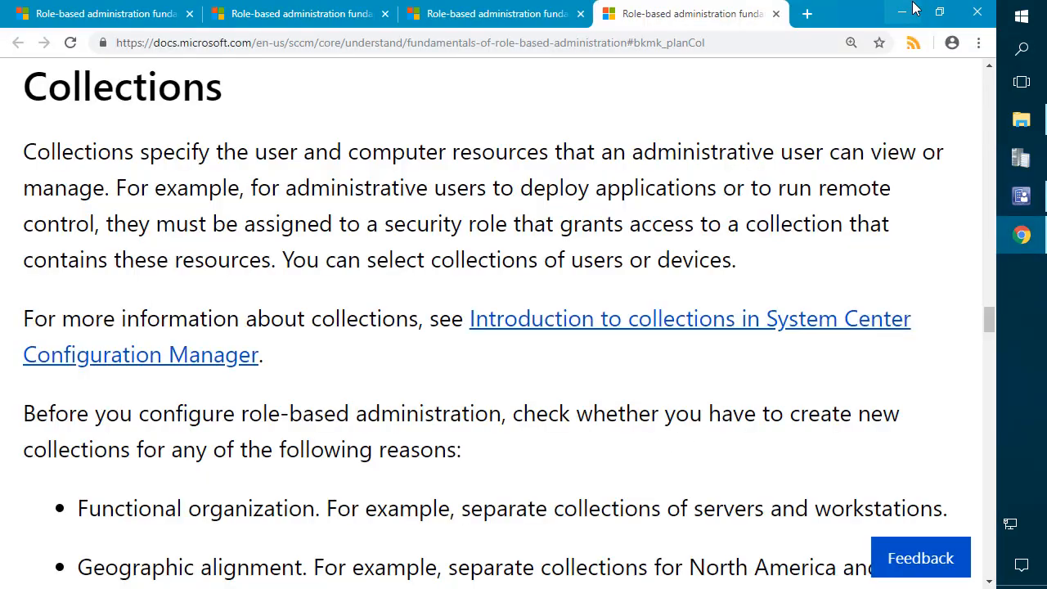
{"action": "left_click", "coordinate": [1021, 120]}
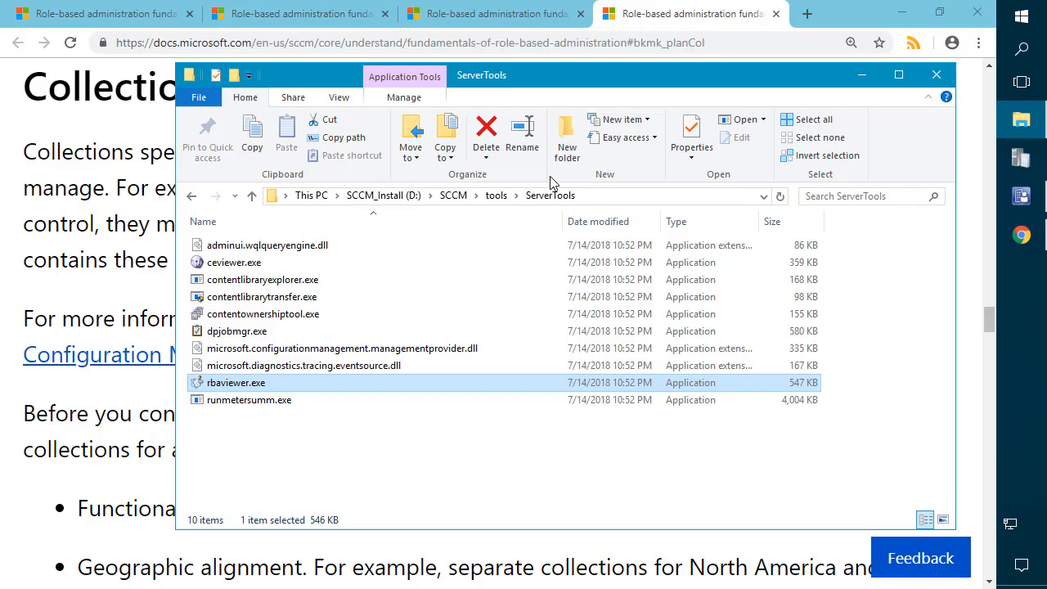
{"action": "left_click", "coordinate": [1024, 16]}
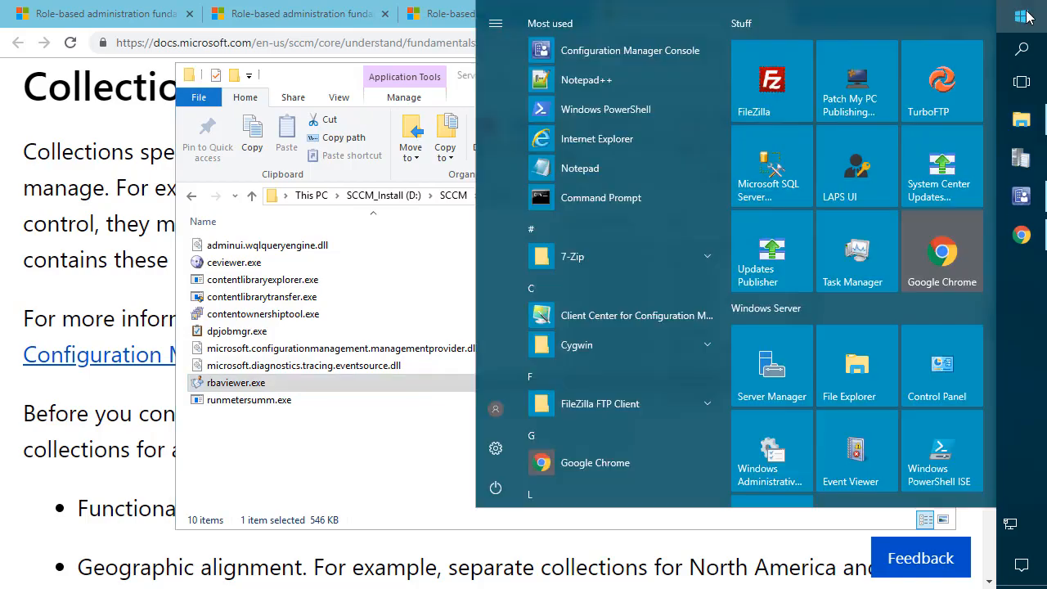
{"action": "type", "text": "confi"}
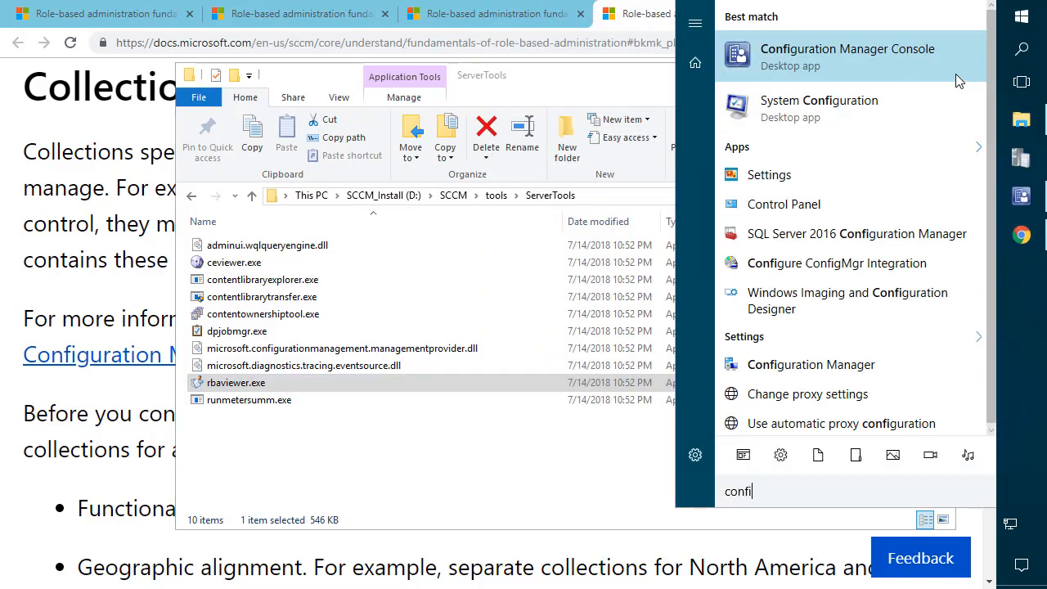
{"action": "right_click", "coordinate": [913, 56]}
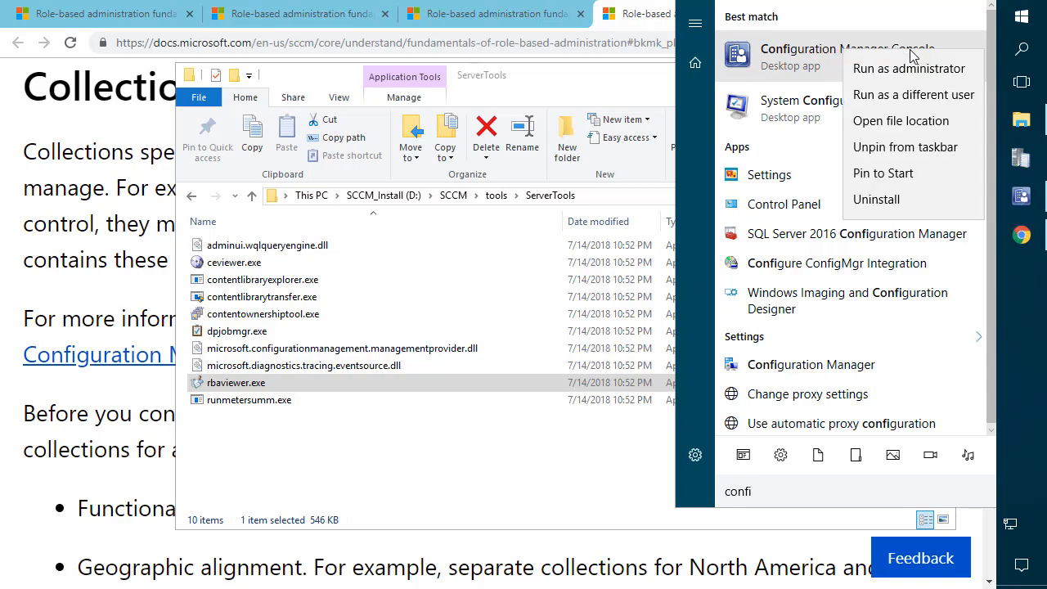
{"action": "left_click", "coordinate": [915, 96]}
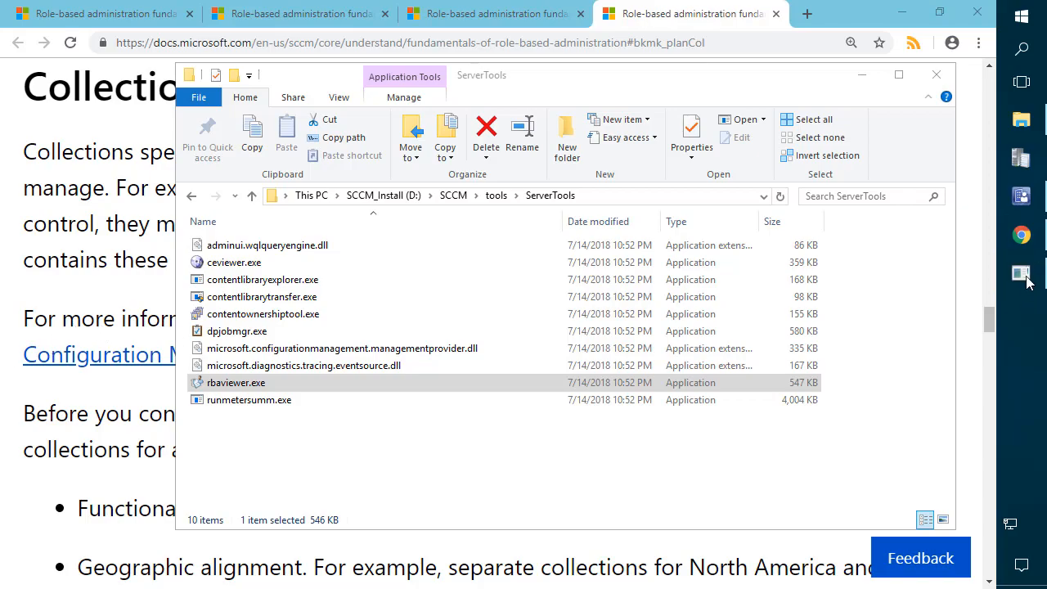
{"action": "type", "text": "Workstation_Admin"}
{"action": "left_click", "coordinate": [473, 326]}
{"action": "type", "text": "•"}
{"action": "key", "text": "Return"}
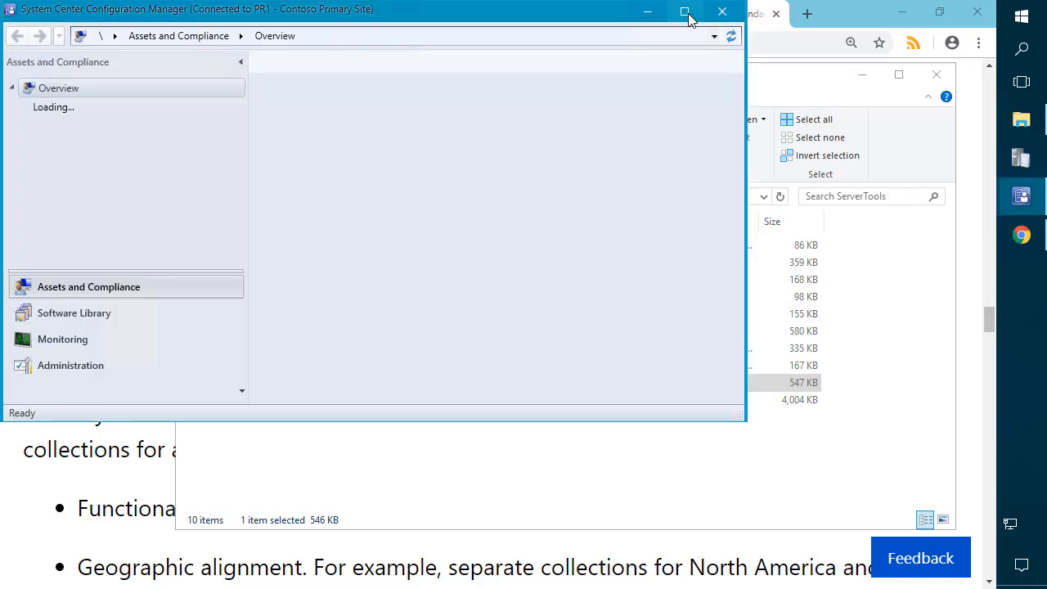
Step: Maximize the workstation admin's console and browse the Software Library, Monitoring and Administration workspaces
{"action": "left_click", "coordinate": [686, 13]}
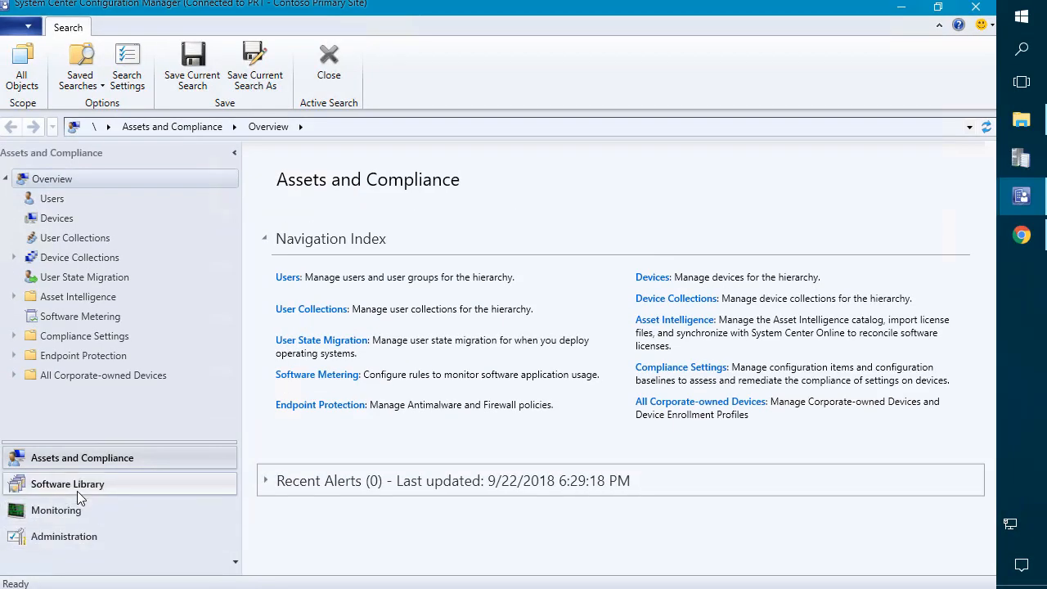
{"action": "left_click", "coordinate": [76, 492]}
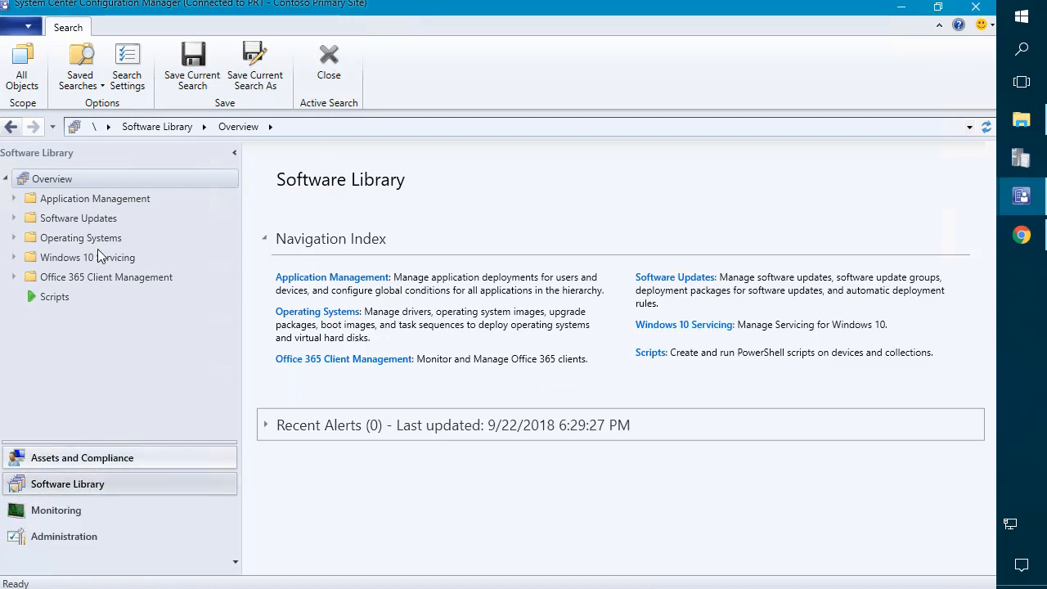
{"action": "left_click", "coordinate": [77, 511]}
{"action": "left_click", "coordinate": [72, 537]}
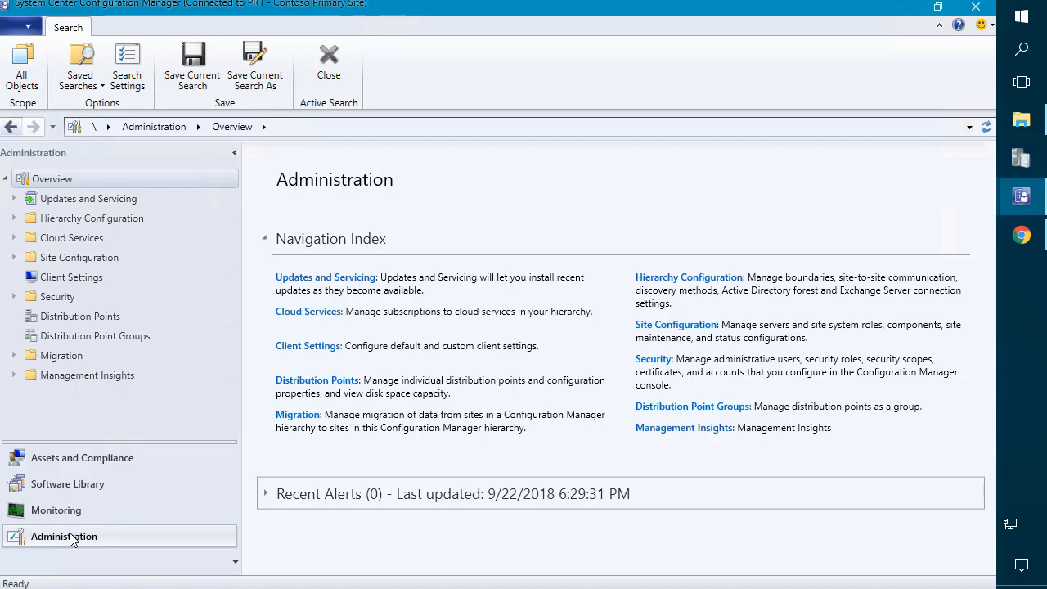
Step: Check Assets and Compliance: Devices lists 7 workstations and only All Workstations collection appears
{"action": "left_click", "coordinate": [99, 466]}
{"action": "left_click", "coordinate": [57, 219]}
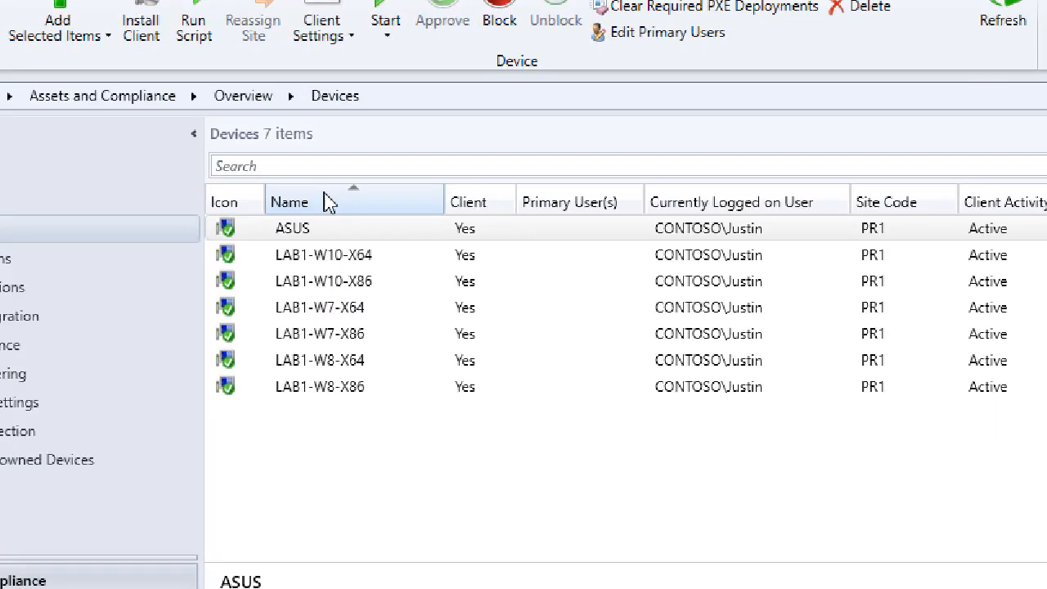
{"action": "left_click", "coordinate": [339, 219]}
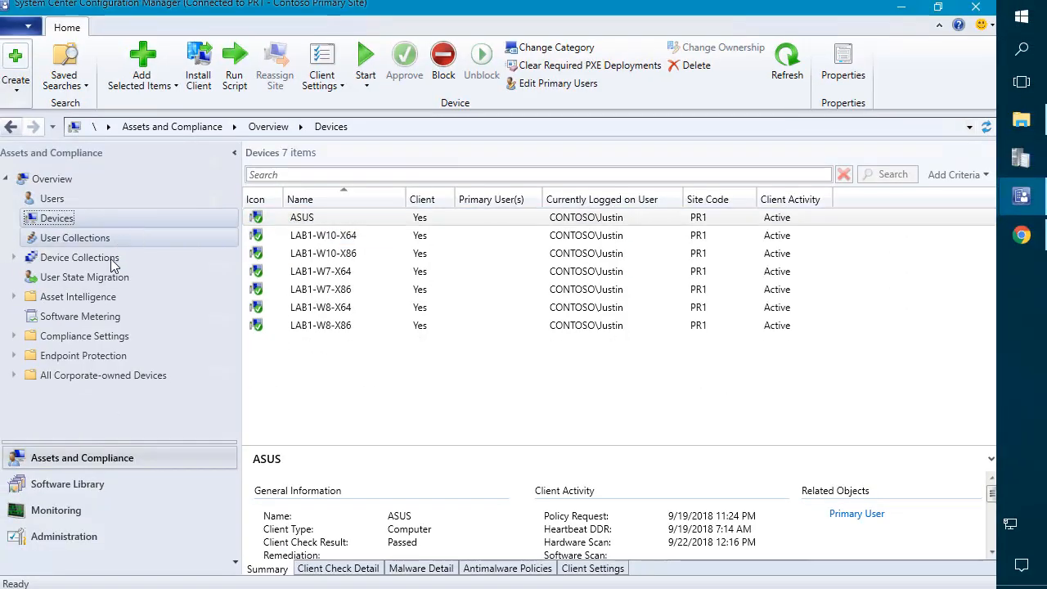
{"action": "left_click", "coordinate": [112, 260]}
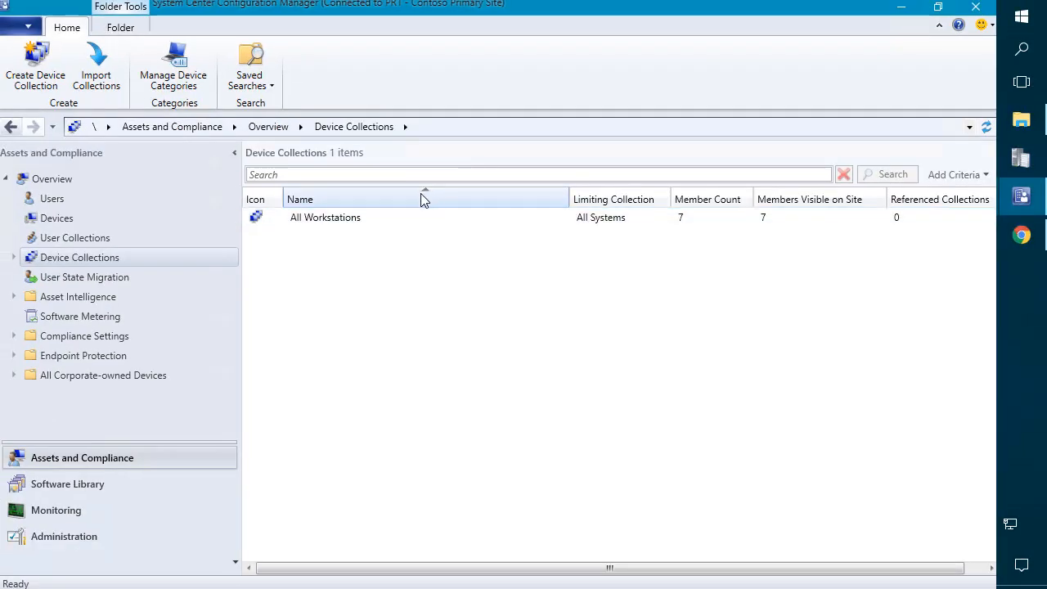
Step: Compare with the full administrator's console, then narrow the workstation admin's collections Name column
{"action": "left_click", "coordinate": [1020, 197]}
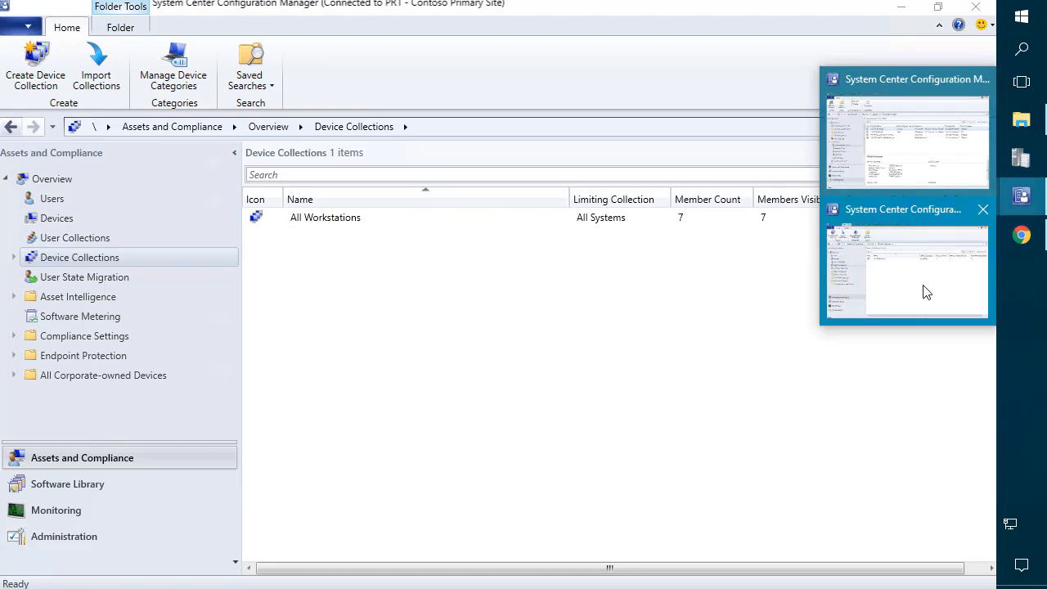
{"action": "left_click", "coordinate": [897, 154]}
{"action": "left_click", "coordinate": [87, 458]}
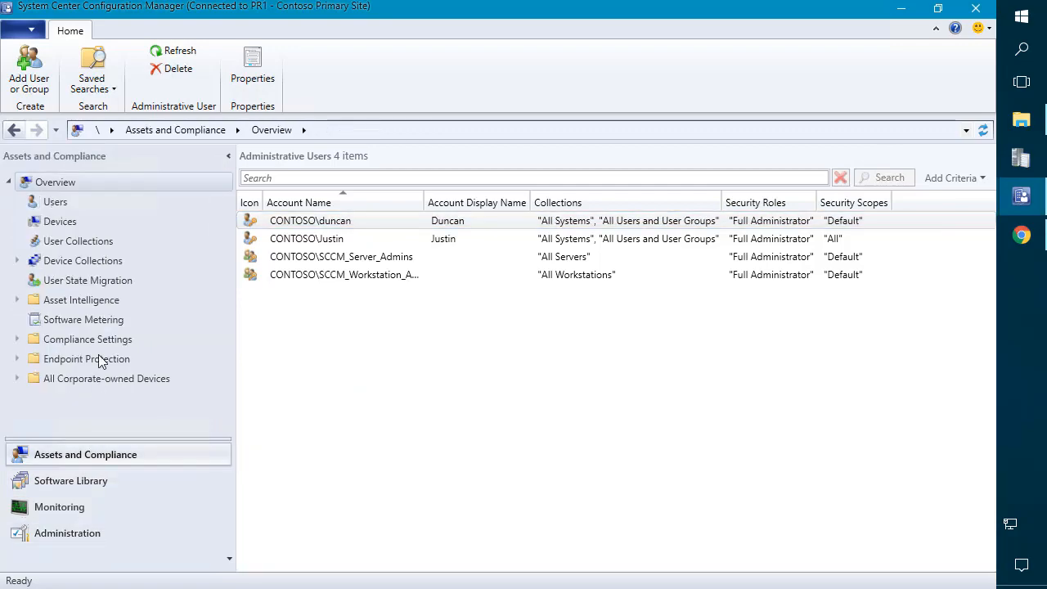
{"action": "left_click", "coordinate": [60, 224]}
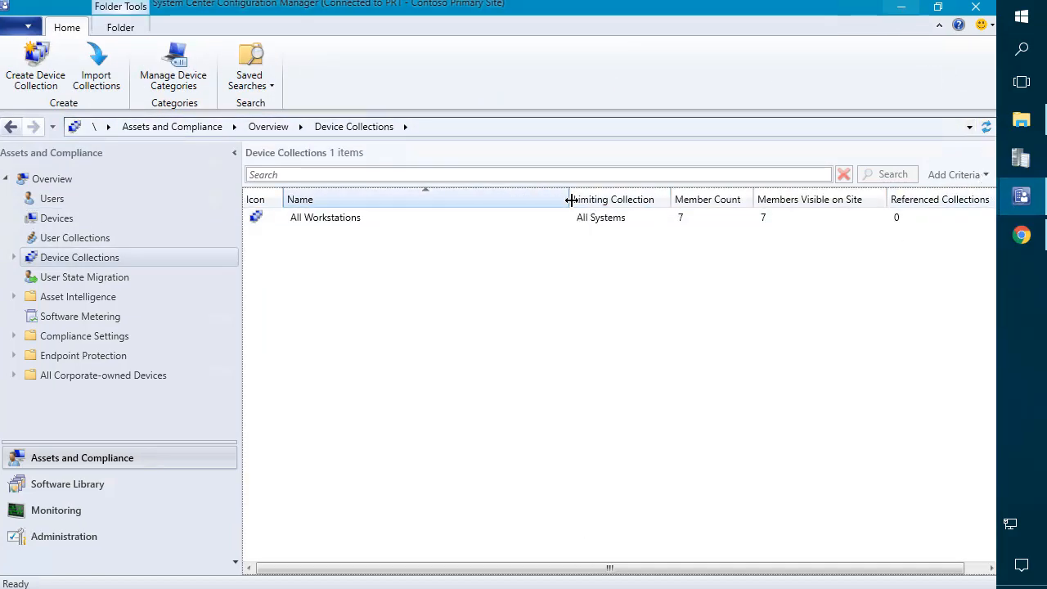
{"action": "left_click_drag", "start_coordinate": [570, 201], "coordinate": [365, 203]}
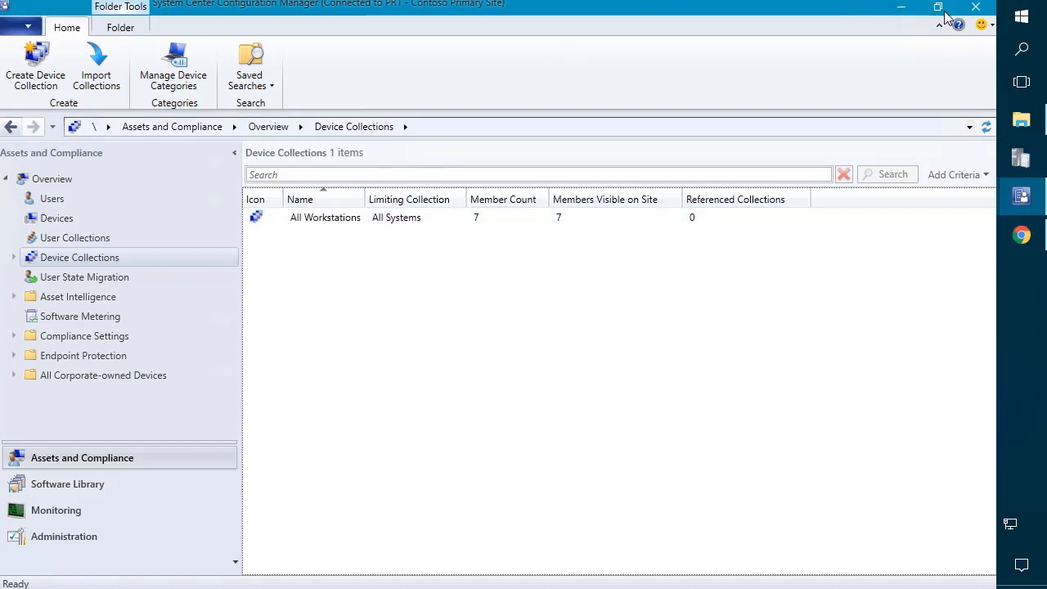
Step: Launch Configuration Manager Console from Start as a different user, signing in as Server_Admin with its password
{"action": "left_click", "coordinate": [1021, 18]}
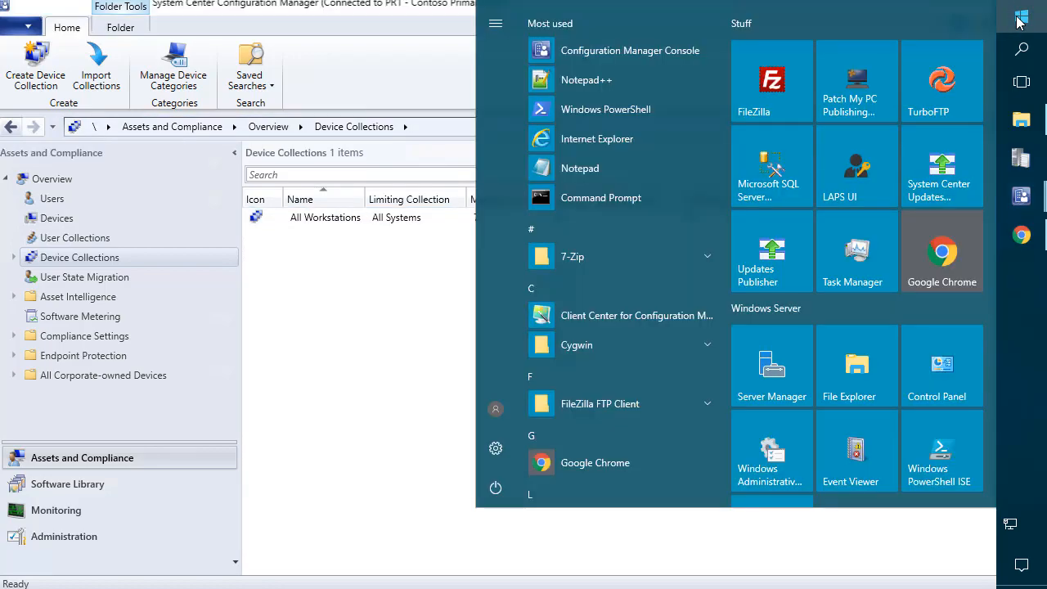
{"action": "type", "text": "confi"}
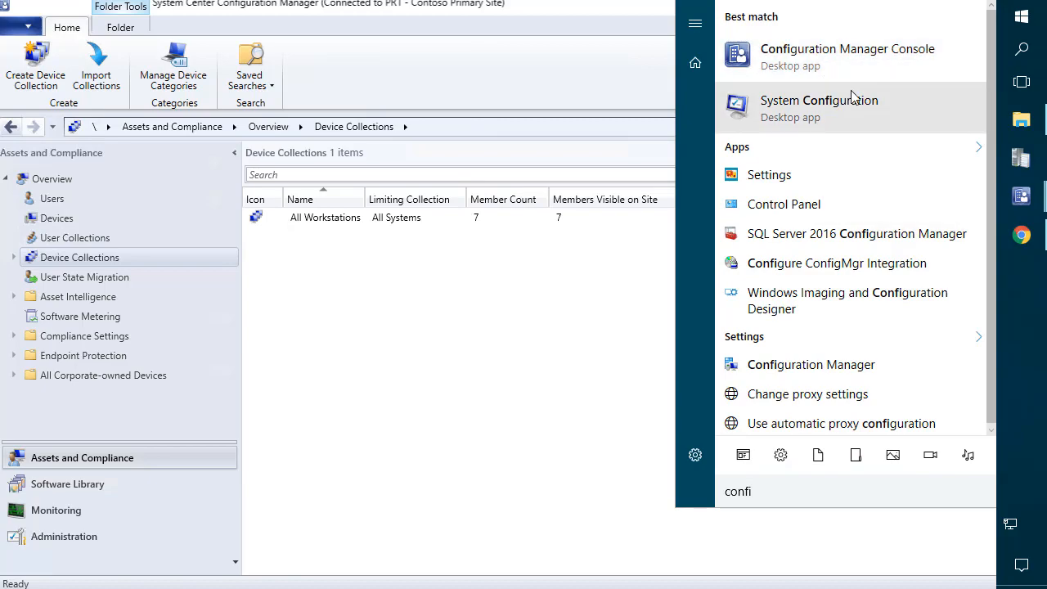
{"action": "right_click", "coordinate": [848, 73]}
{"action": "left_click", "coordinate": [874, 110]}
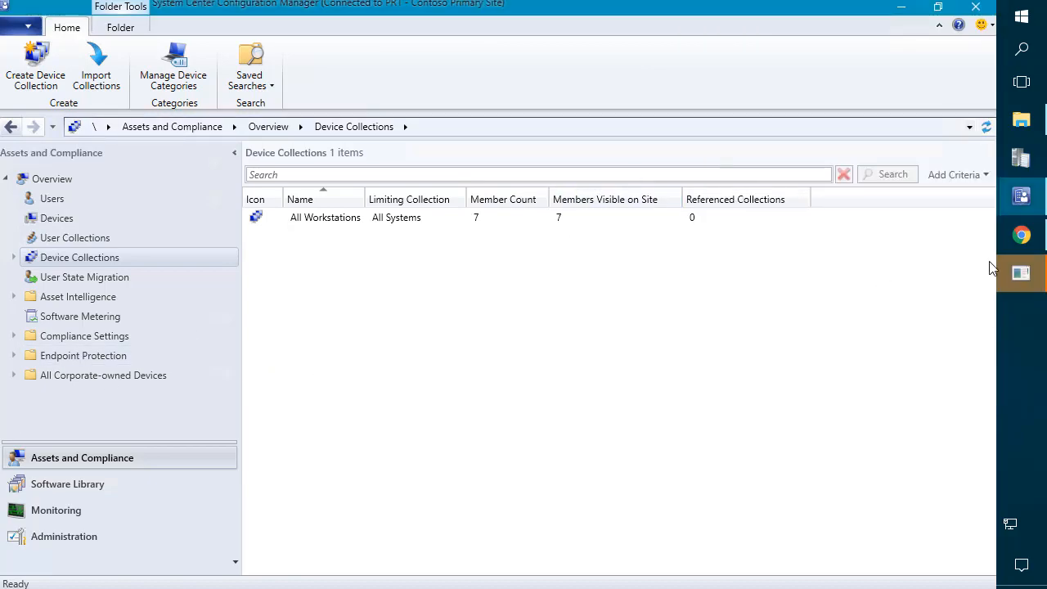
{"action": "type", "text": "Server_Admin"}
{"action": "key", "text": "Tab"}
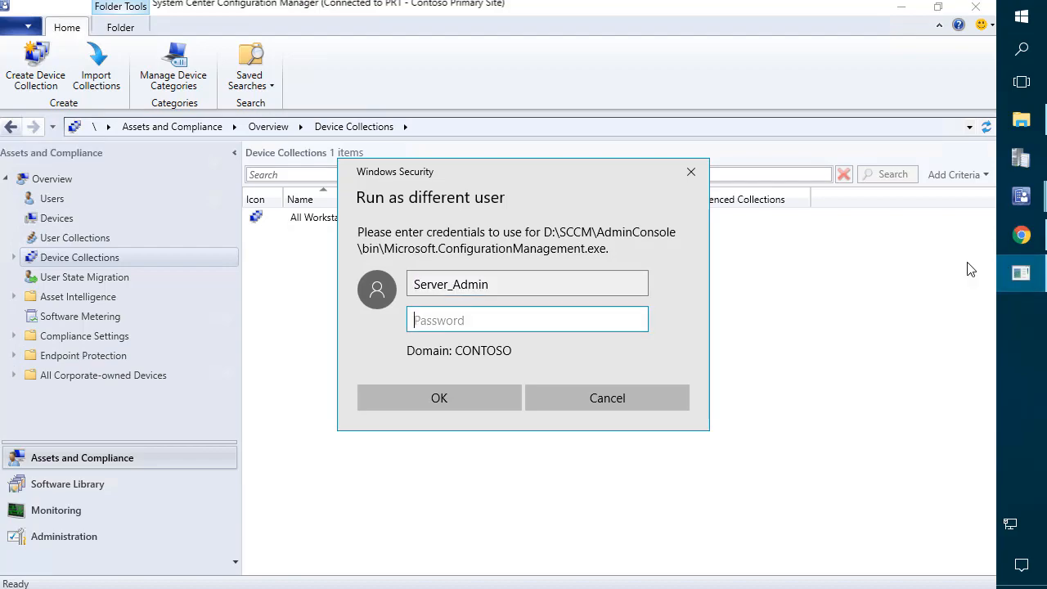
{"action": "type", "text": "*******"}
{"action": "key", "text": "Return"}
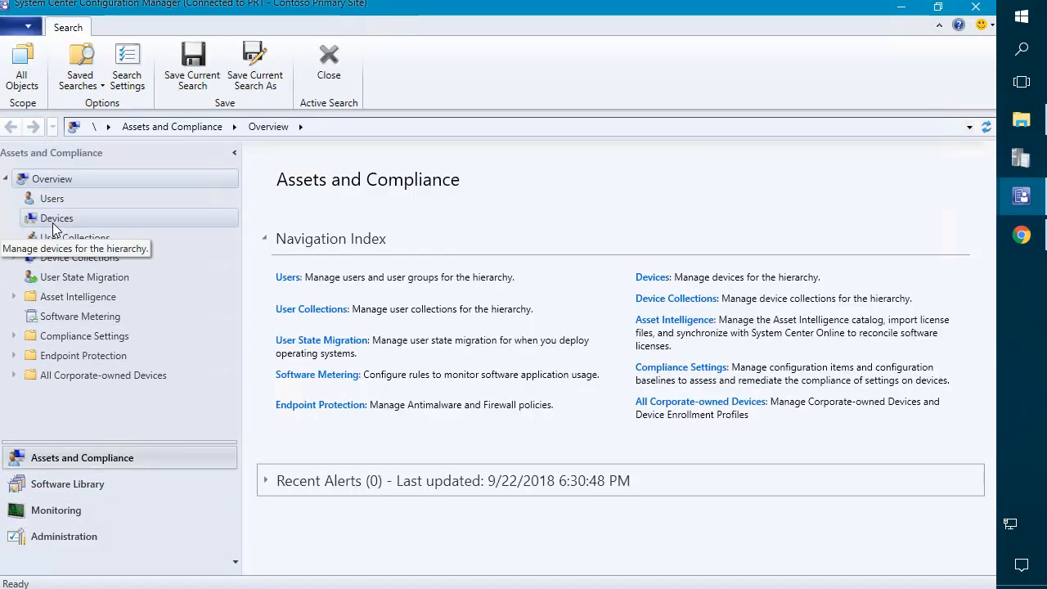
Step: View the server admin's Device Collections and start creating a new device collection
{"action": "left_click", "coordinate": [53, 221]}
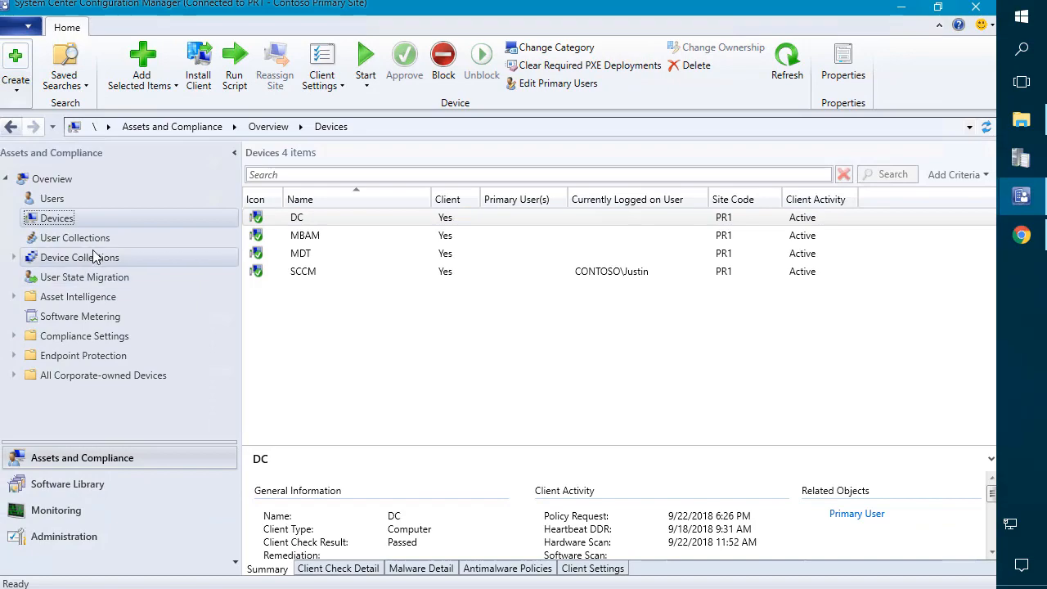
{"action": "left_click", "coordinate": [96, 257]}
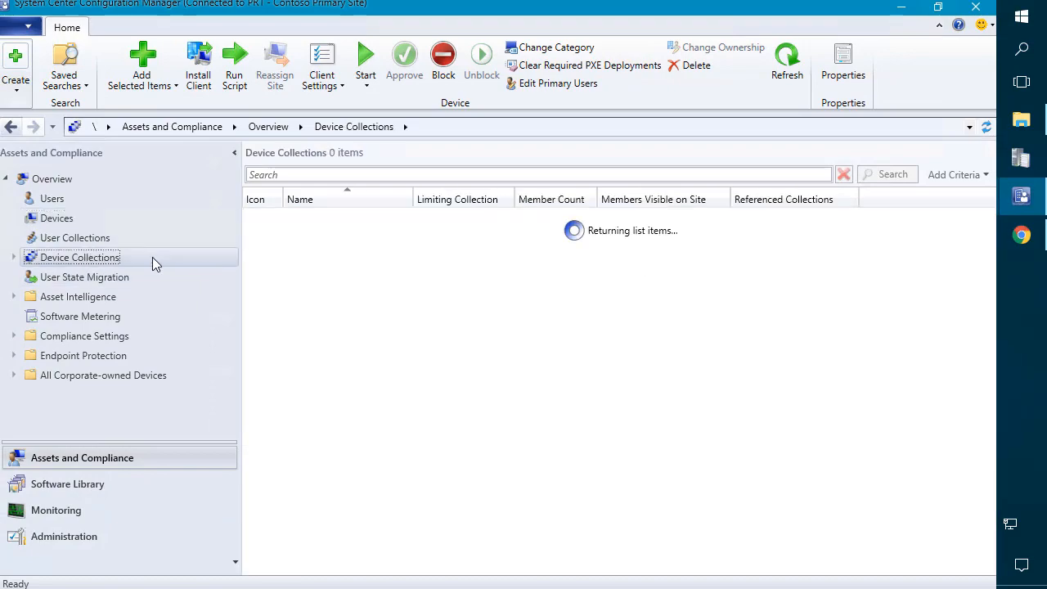
{"action": "right_click", "coordinate": [338, 257]}
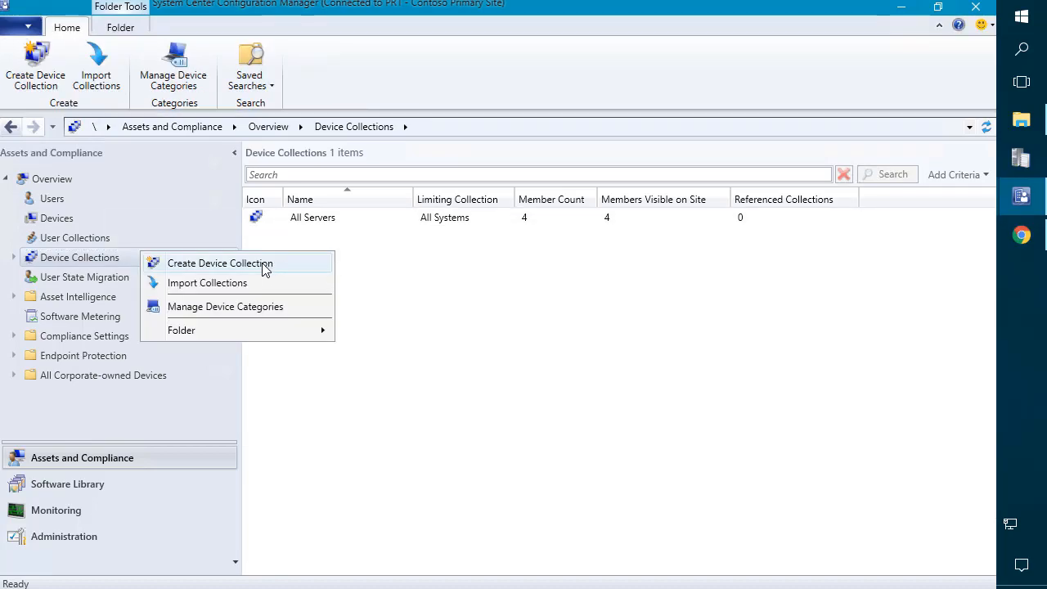
{"action": "left_click", "coordinate": [265, 263]}
Step: Browse to All Servers as the limiting collection, then cancel the wizard and discard the collection
{"action": "left_click", "coordinate": [712, 289]}
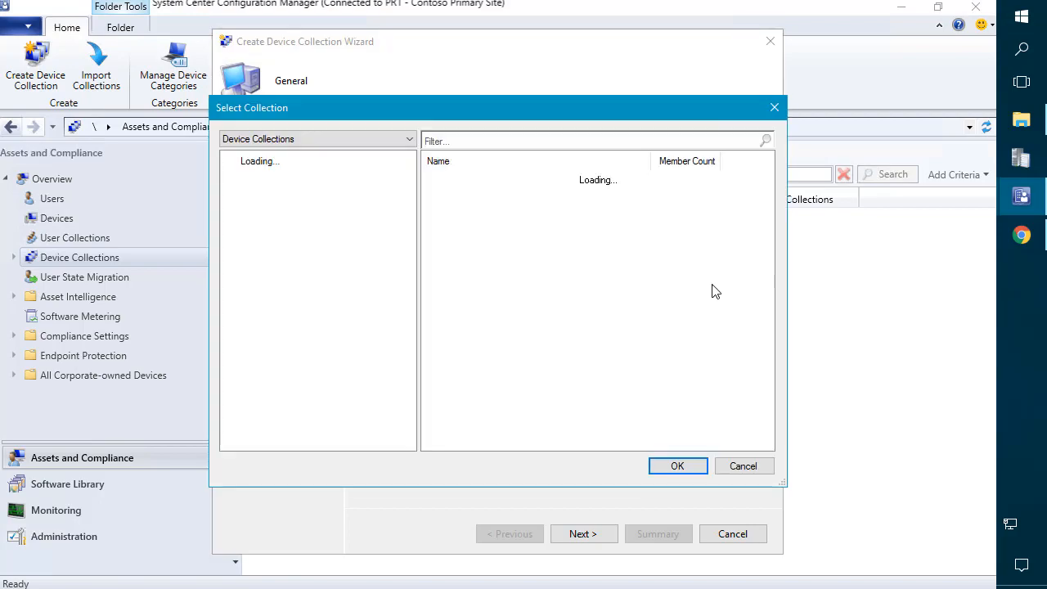
{"action": "left_click", "coordinate": [455, 182]}
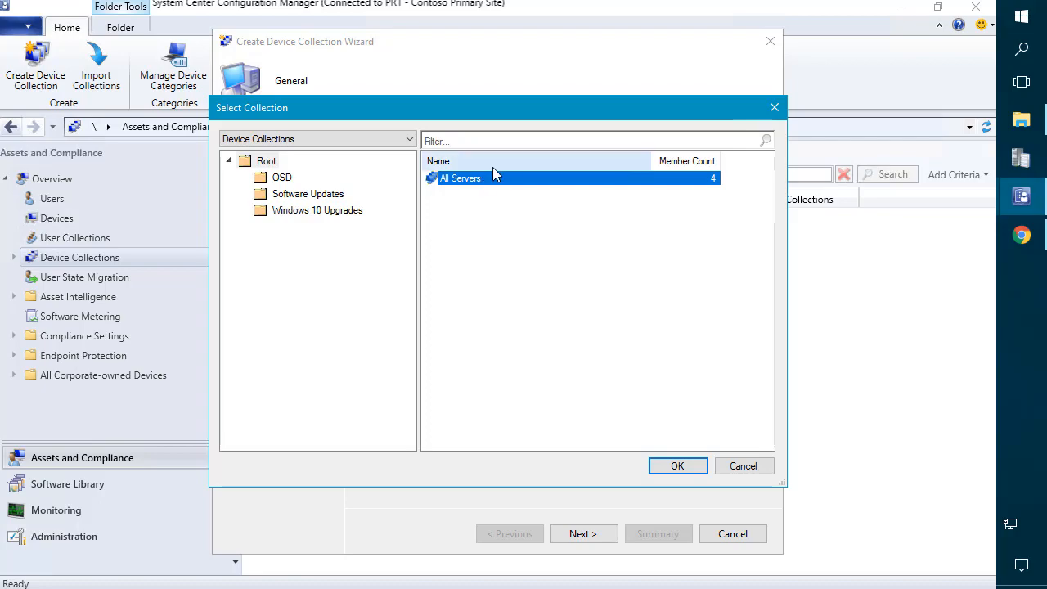
{"action": "left_click", "coordinate": [741, 466]}
{"action": "left_click", "coordinate": [730, 540]}
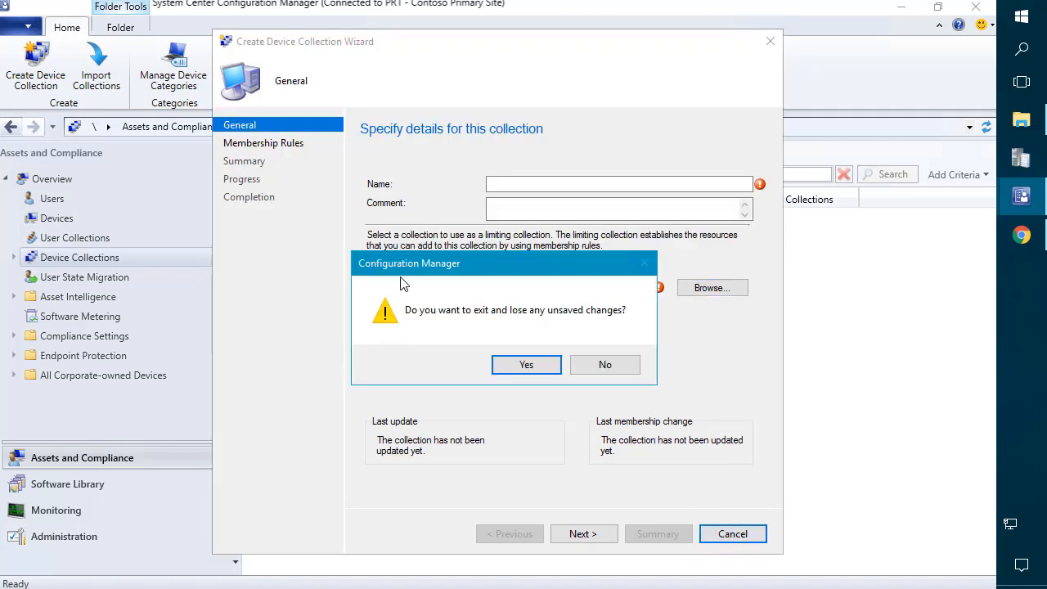
{"action": "left_click", "coordinate": [543, 367]}
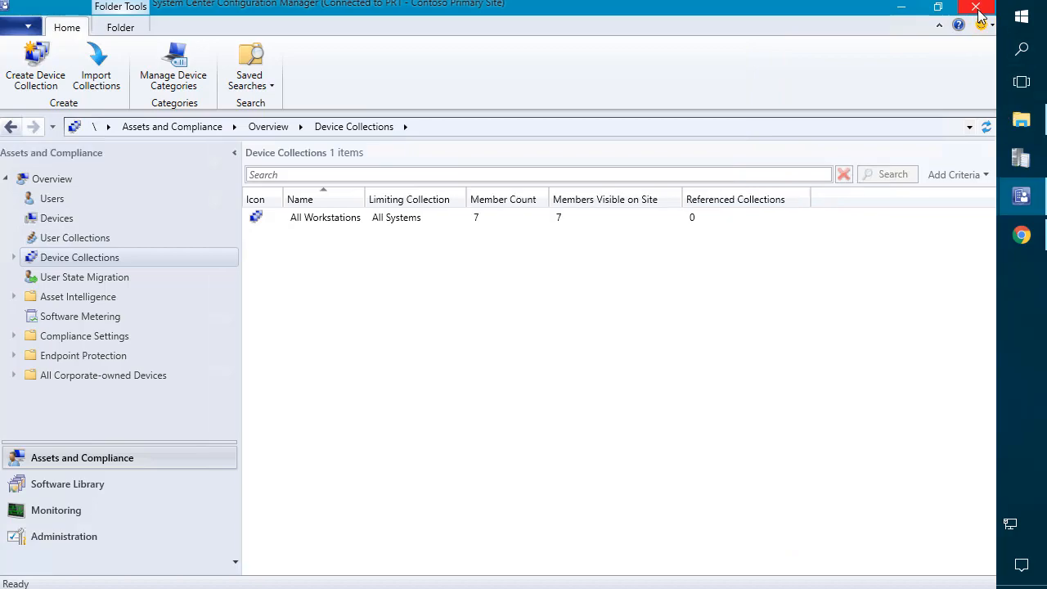
Step: Close the Configuration Manager console, minimize File Explorer and Chrome, and bring up the other console
{"action": "left_click", "coordinate": [975, 11]}
{"action": "left_click", "coordinate": [859, 78]}
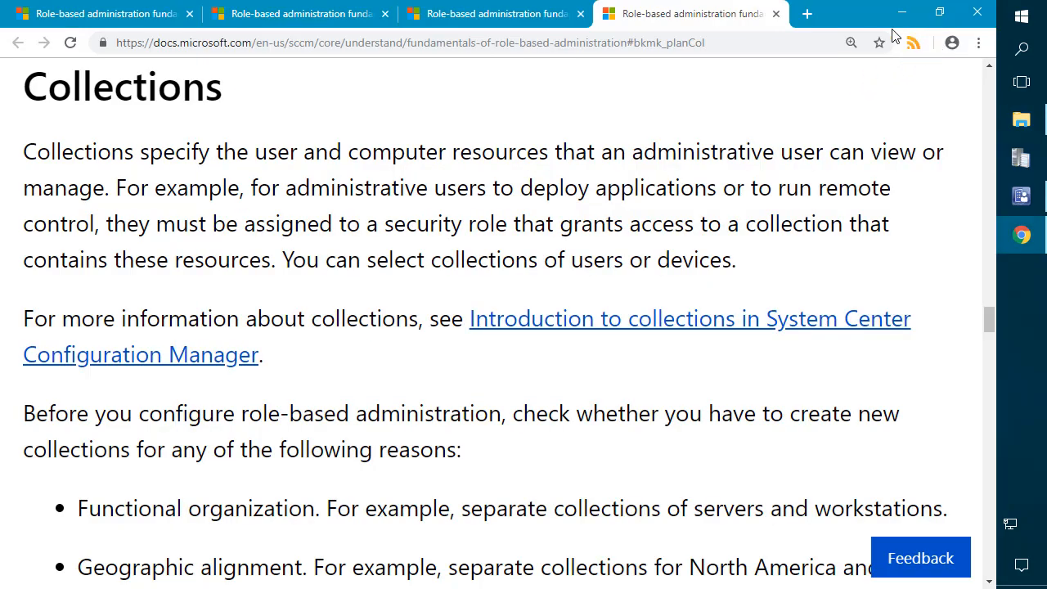
{"action": "left_click", "coordinate": [889, 19]}
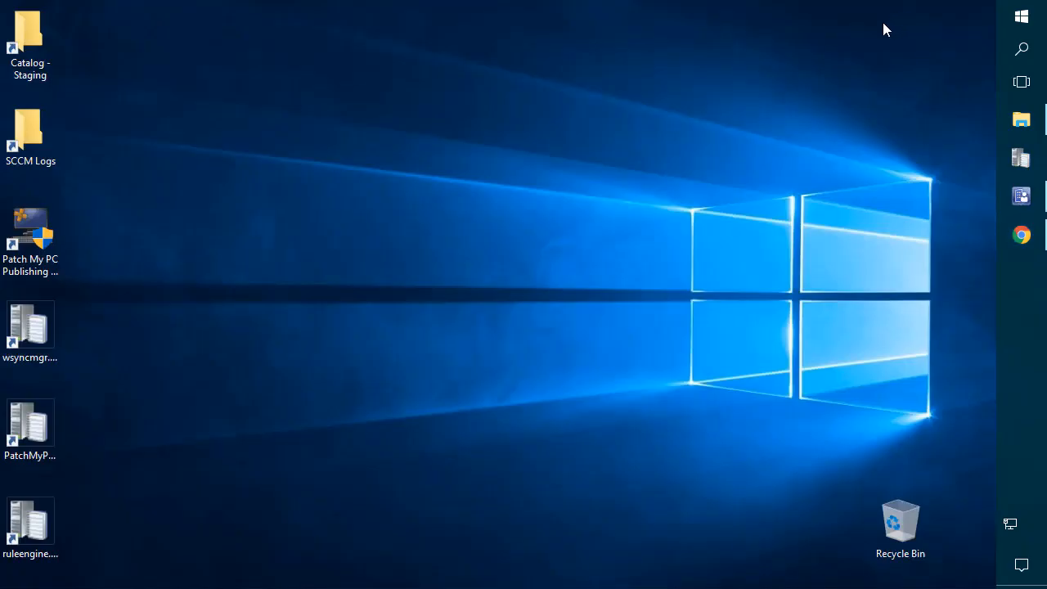
{"action": "left_click", "coordinate": [1022, 195]}
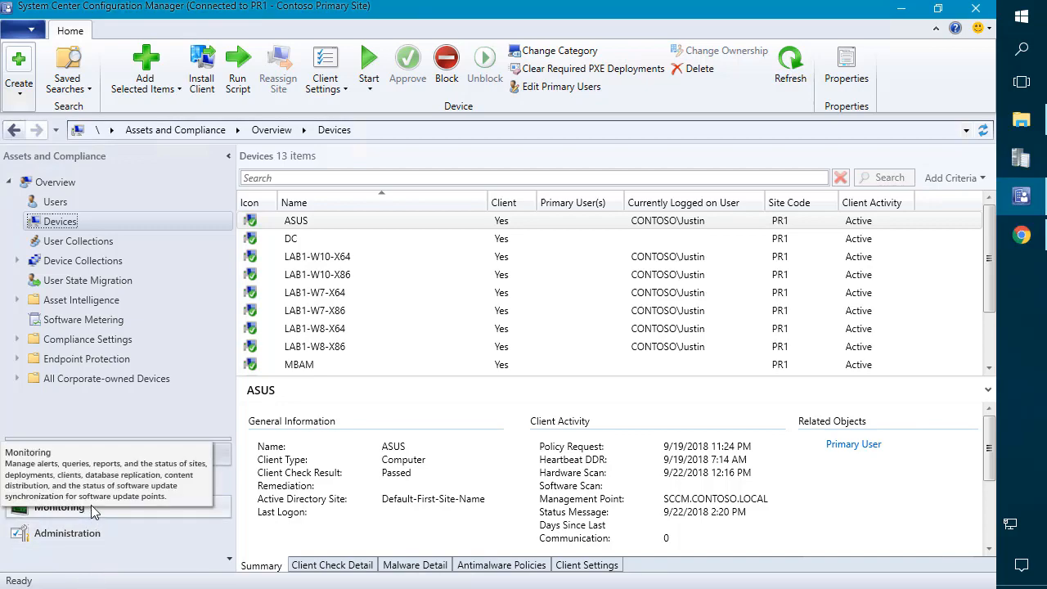
Step: Show the device collections, then list the computers in the Managed > Departments > Finance OU
{"action": "left_click", "coordinate": [57, 257]}
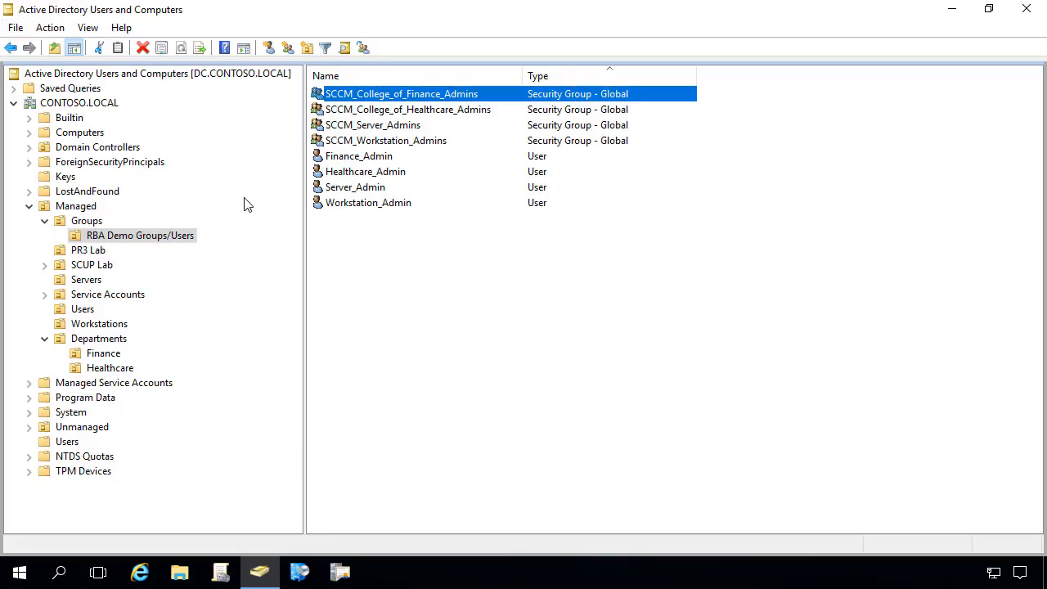
{"action": "left_click", "coordinate": [102, 338]}
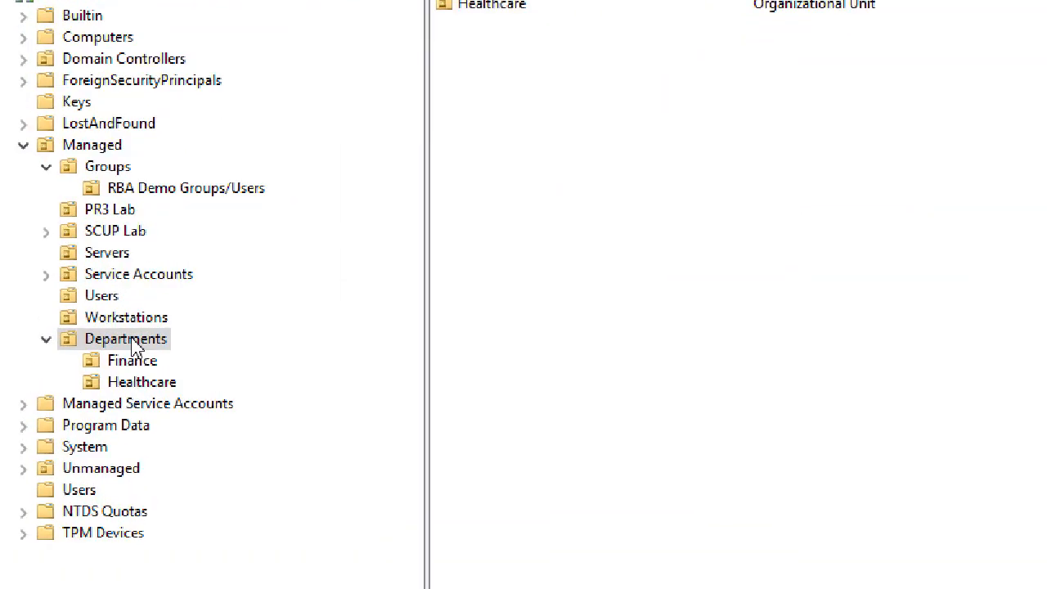
{"action": "left_click", "coordinate": [144, 352]}
{"action": "left_click", "coordinate": [155, 372]}
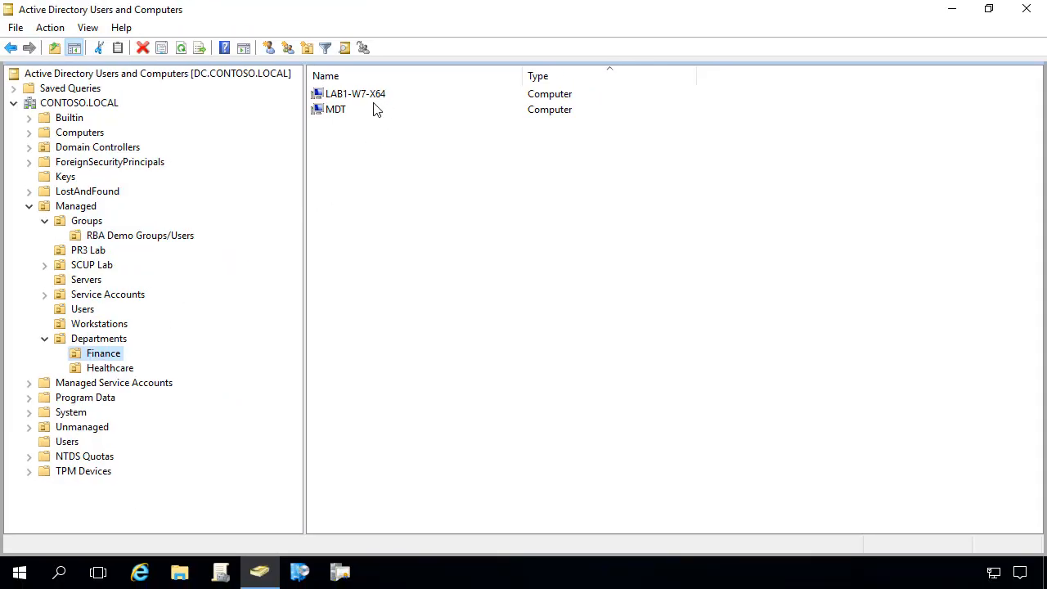
Step: Check Finance's LAB1-W7-X64 and MDT computers, then Healthcare's LAB1-W7-X86
{"action": "left_click", "coordinate": [358, 96]}
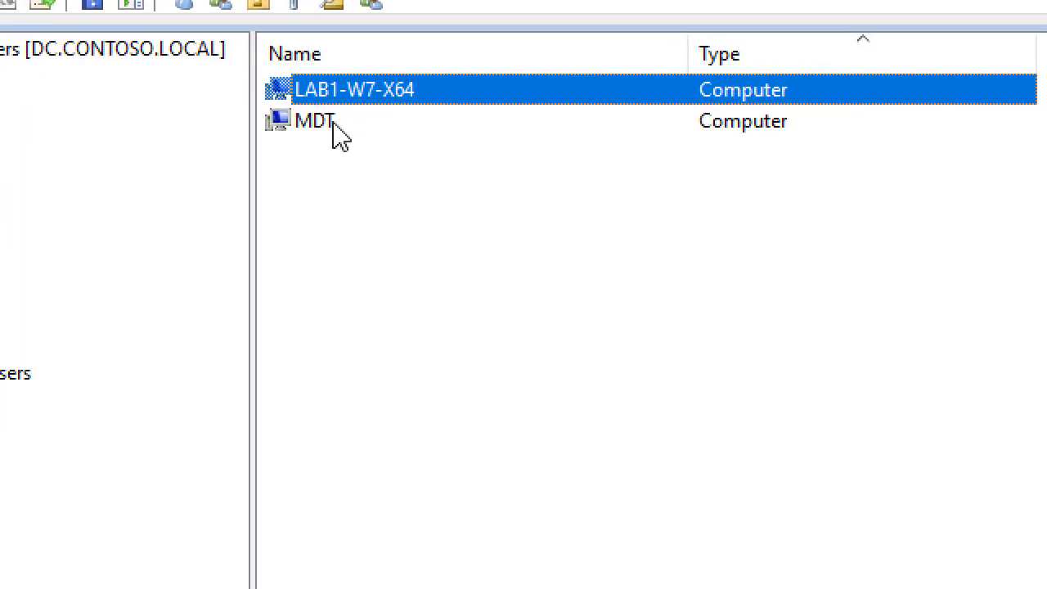
{"action": "left_click", "coordinate": [339, 131]}
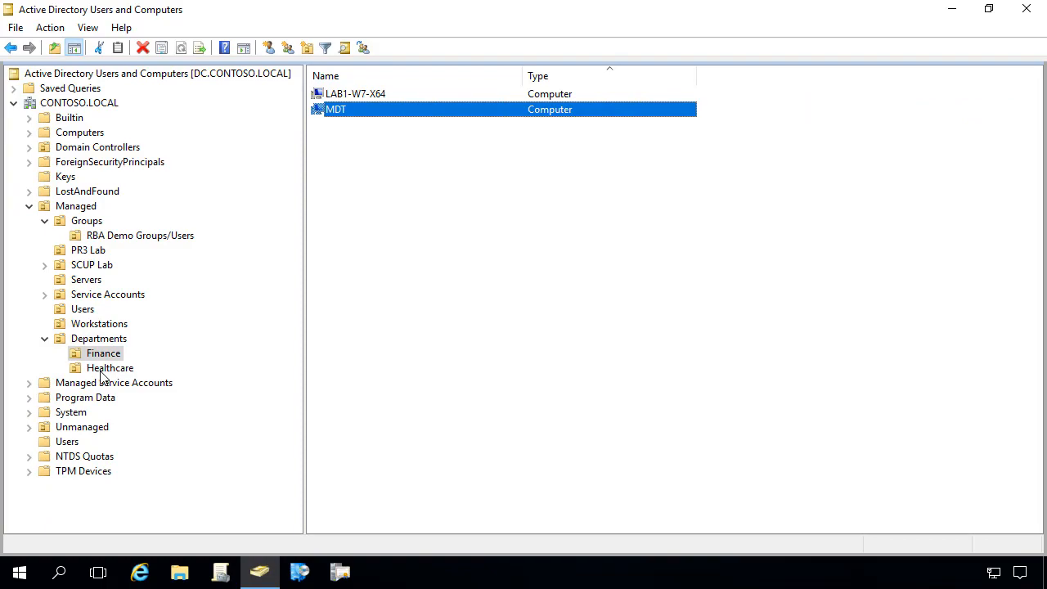
{"action": "left_click", "coordinate": [103, 370]}
{"action": "left_click", "coordinate": [353, 95]}
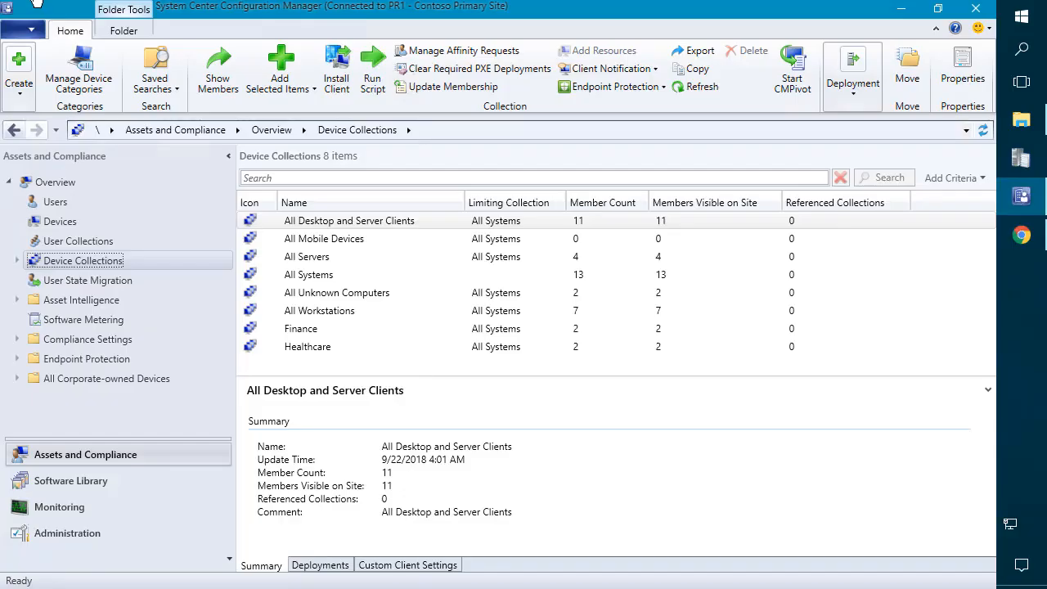
{"action": "left_click", "coordinate": [303, 335]}
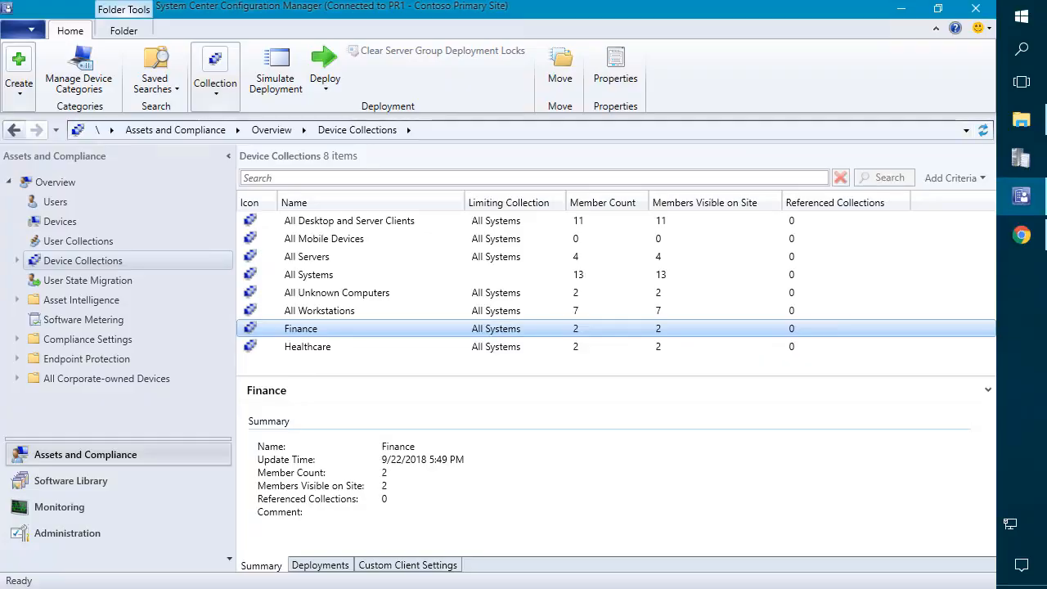
{"action": "right_click", "coordinate": [314, 336]}
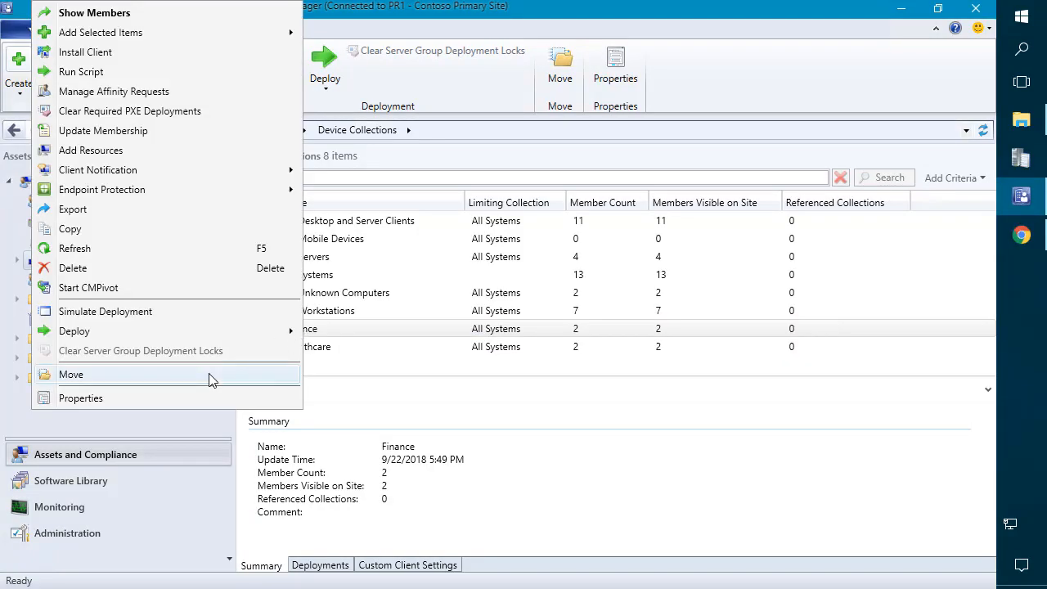
{"action": "left_click", "coordinate": [196, 398]}
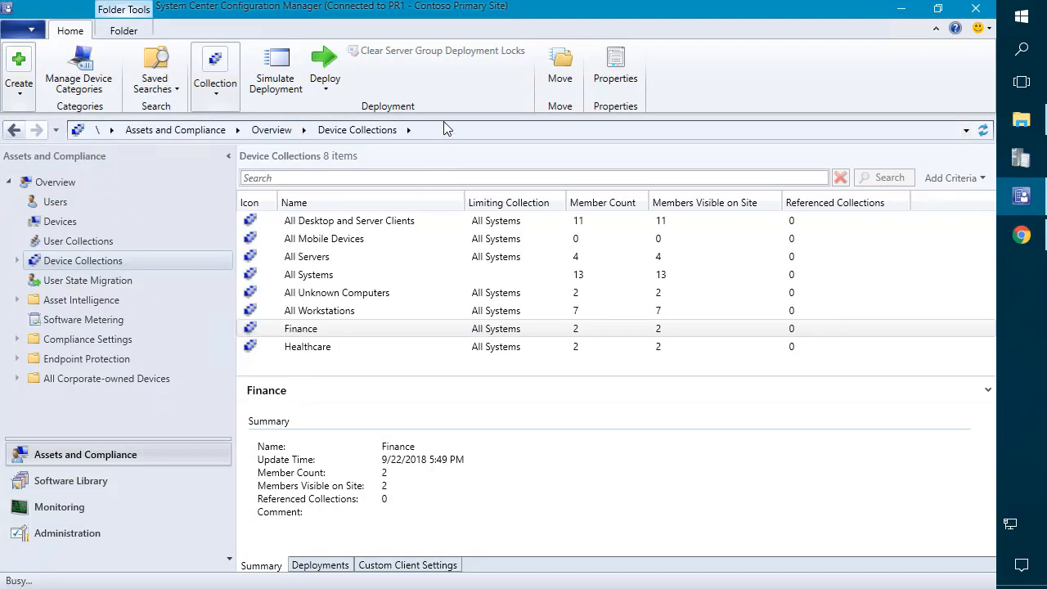
{"action": "left_click", "coordinate": [391, 129]}
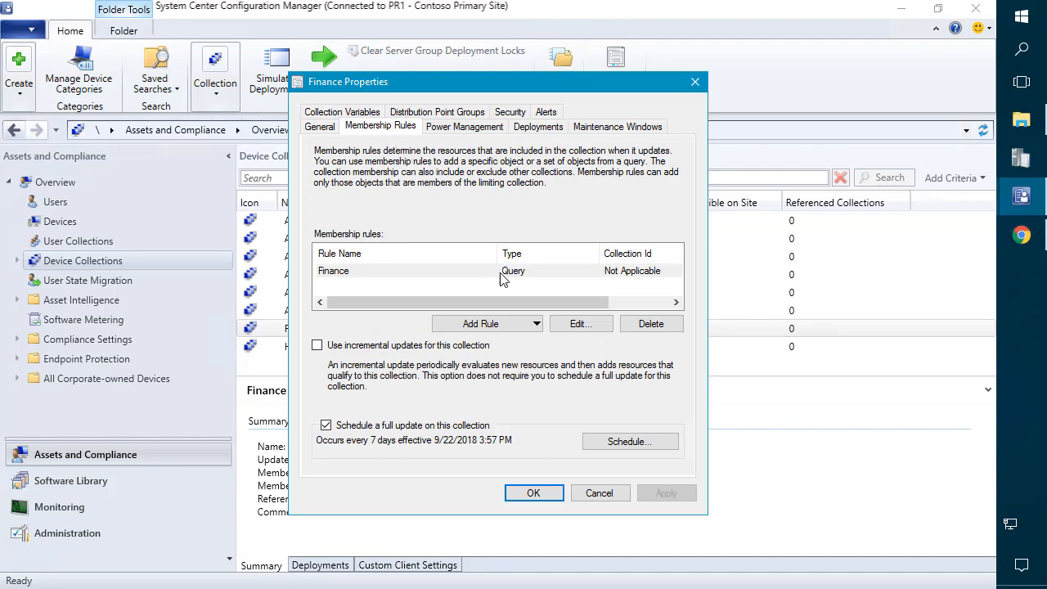
{"action": "left_click", "coordinate": [581, 324]}
{"action": "left_click", "coordinate": [543, 243]}
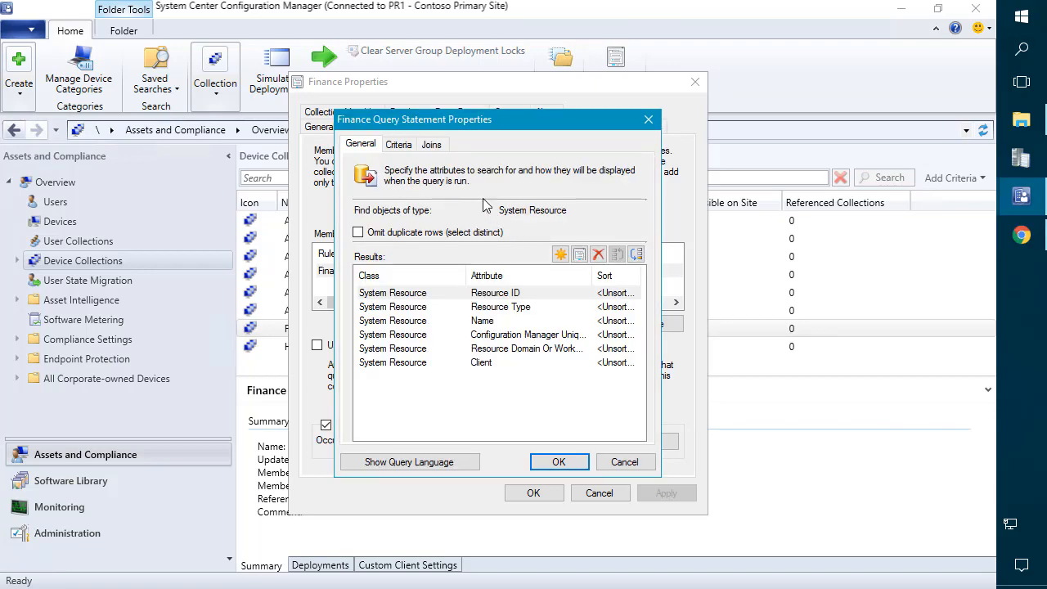
{"action": "left_click", "coordinate": [399, 145]}
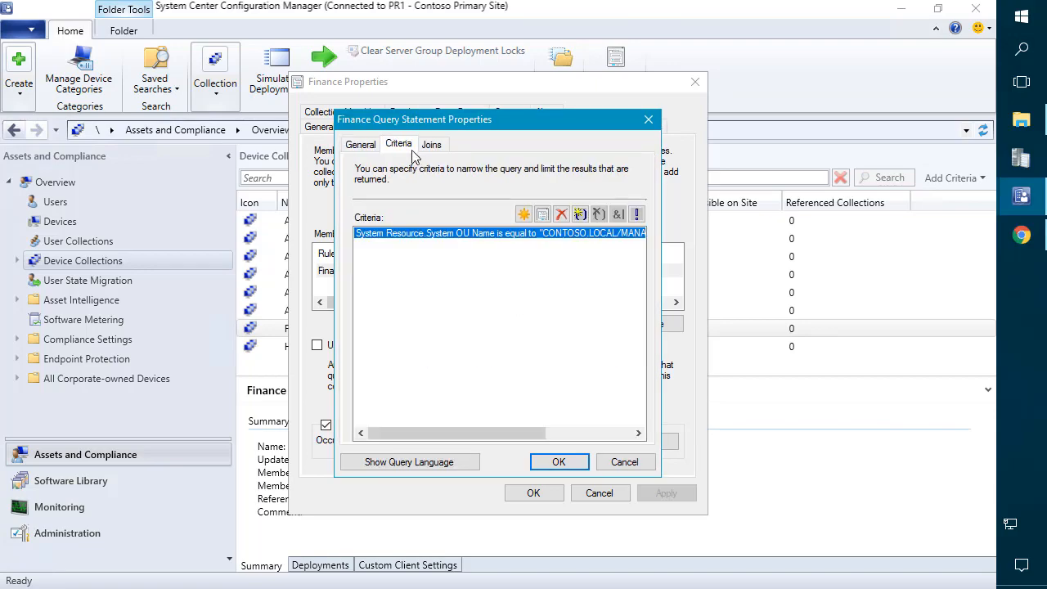
{"action": "double_click", "coordinate": [475, 234]}
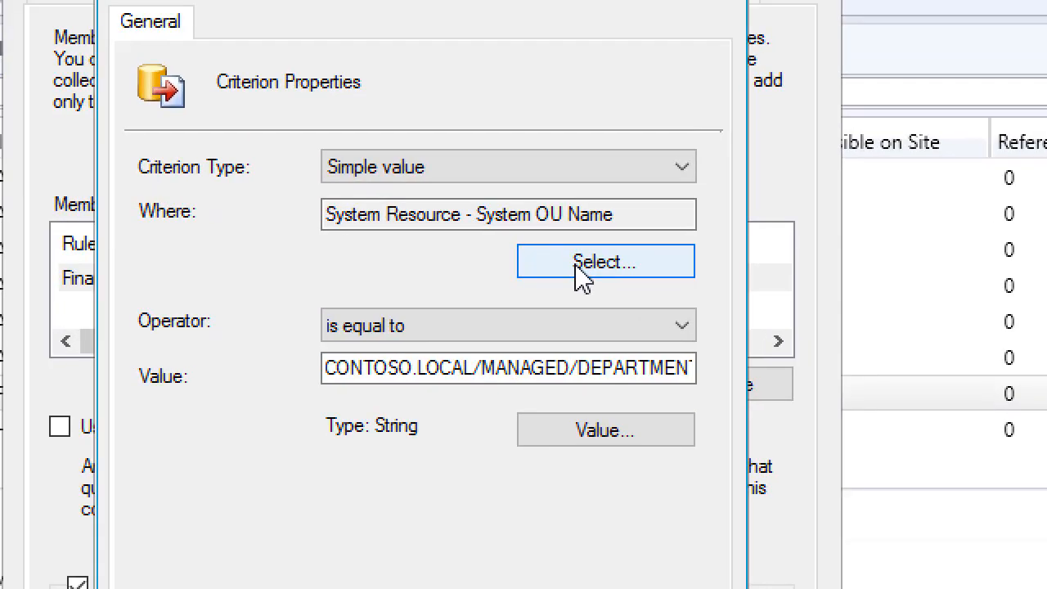
{"action": "left_click", "coordinate": [574, 262]}
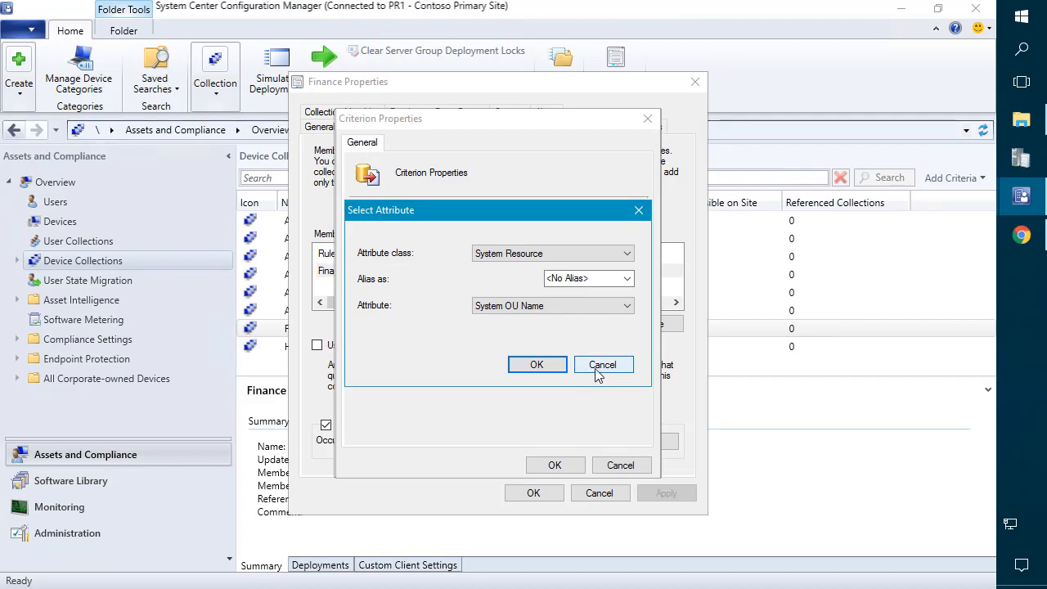
{"action": "left_click", "coordinate": [600, 366]}
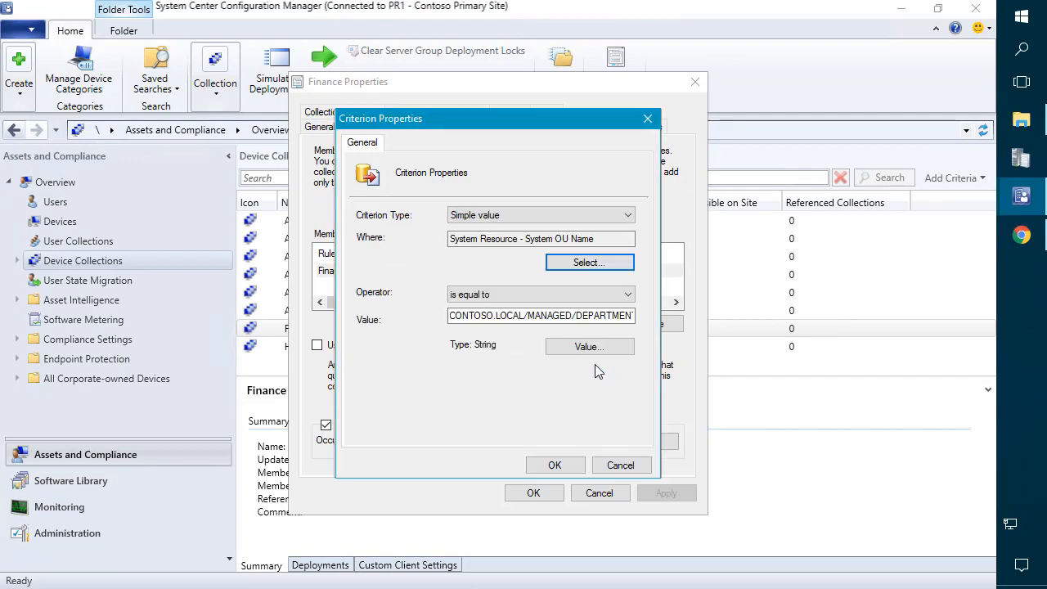
{"action": "left_click", "coordinate": [512, 298]}
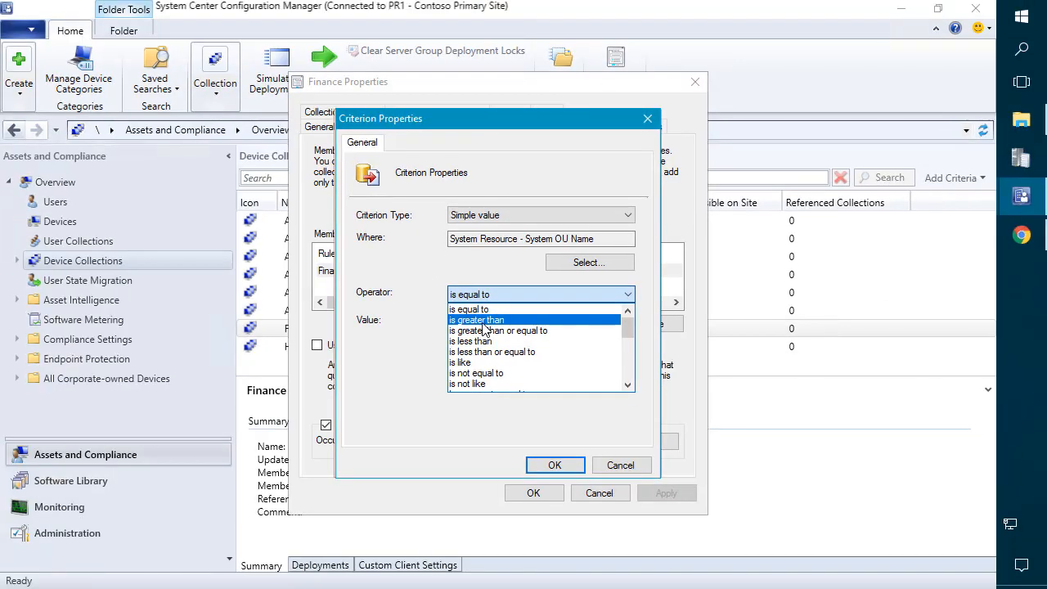
{"action": "left_click", "coordinate": [412, 320]}
{"action": "left_click_drag", "start_coordinate": [451, 316], "coordinate": [665, 316]}
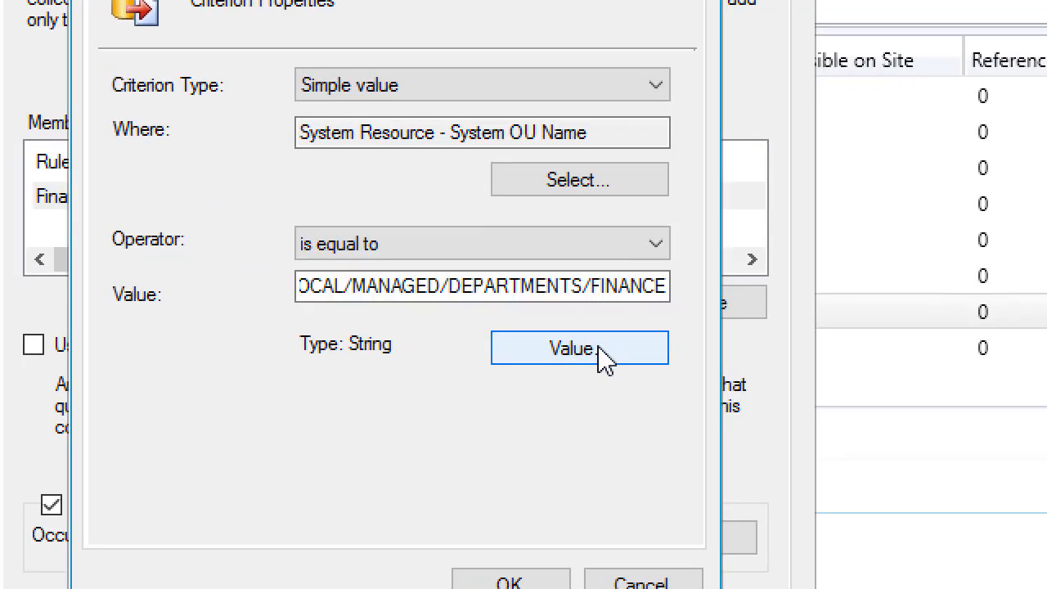
{"action": "left_click", "coordinate": [600, 348]}
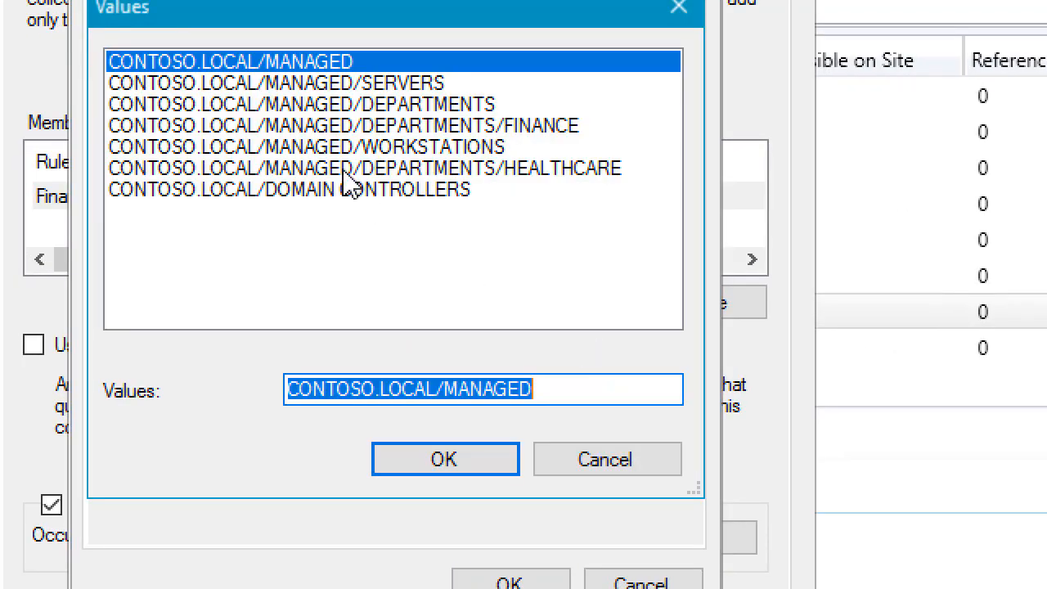
{"action": "left_click", "coordinate": [368, 129]}
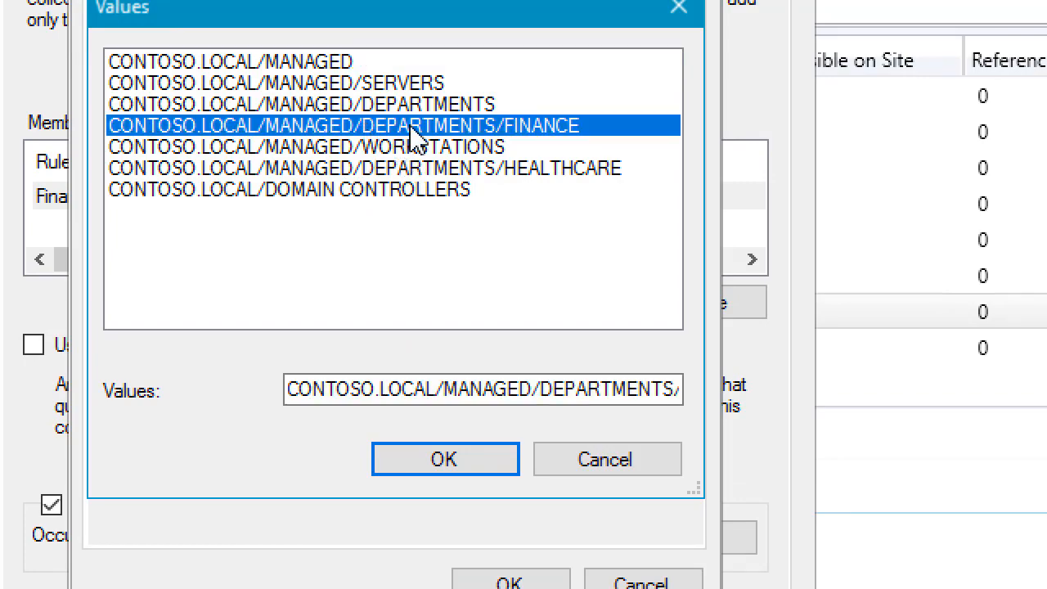
{"action": "left_click", "coordinate": [556, 169]}
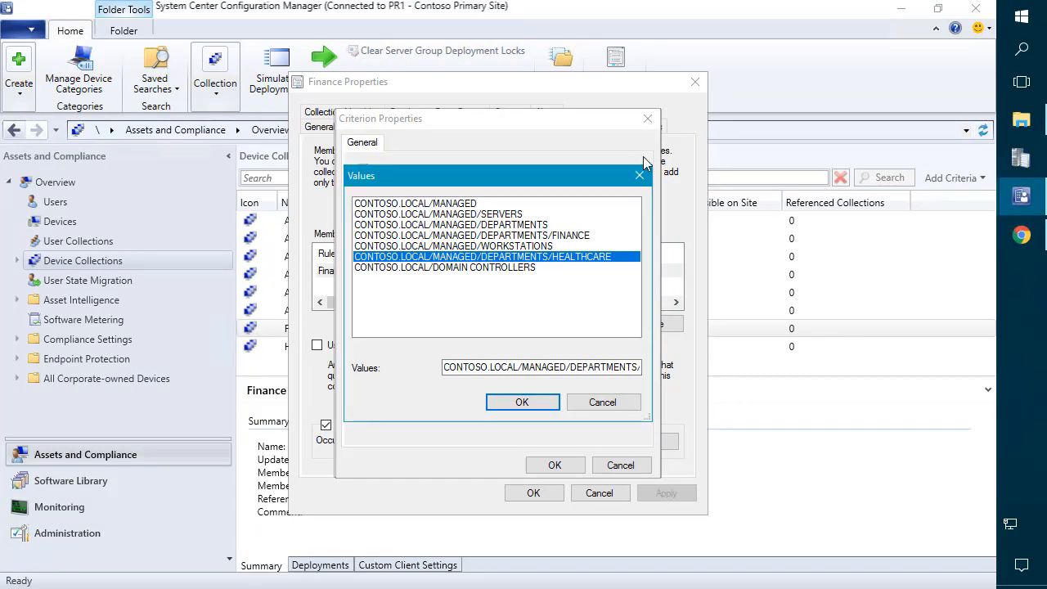
{"action": "left_click", "coordinate": [640, 175]}
{"action": "left_click", "coordinate": [648, 119]}
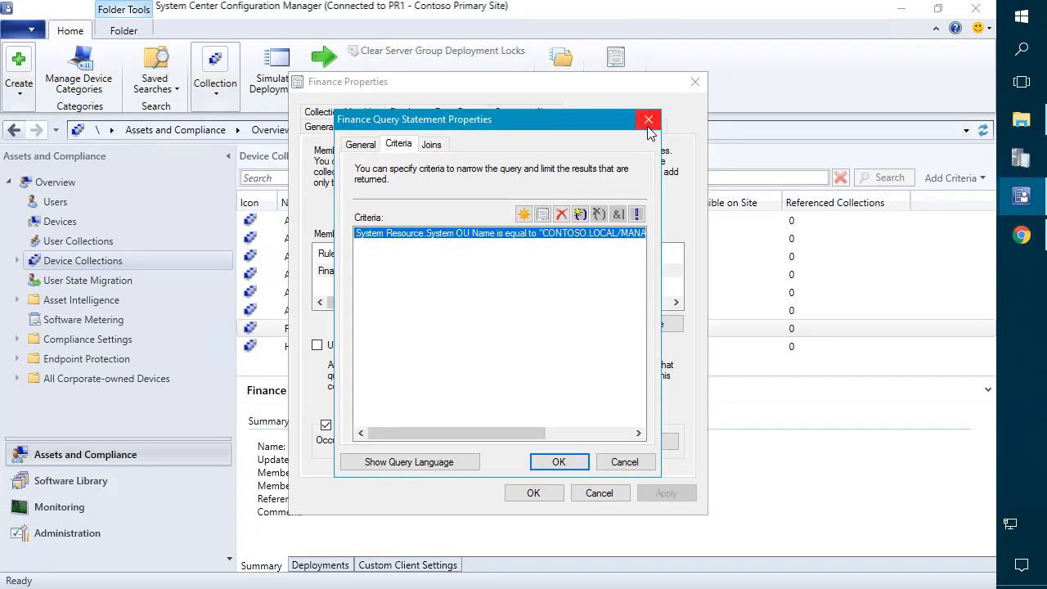
{"action": "left_click", "coordinate": [661, 110]}
{"action": "left_click", "coordinate": [646, 121]}
Step: Close Finance's properties and view its members, LAB1-W7-X64 and MDT
{"action": "left_click", "coordinate": [695, 83]}
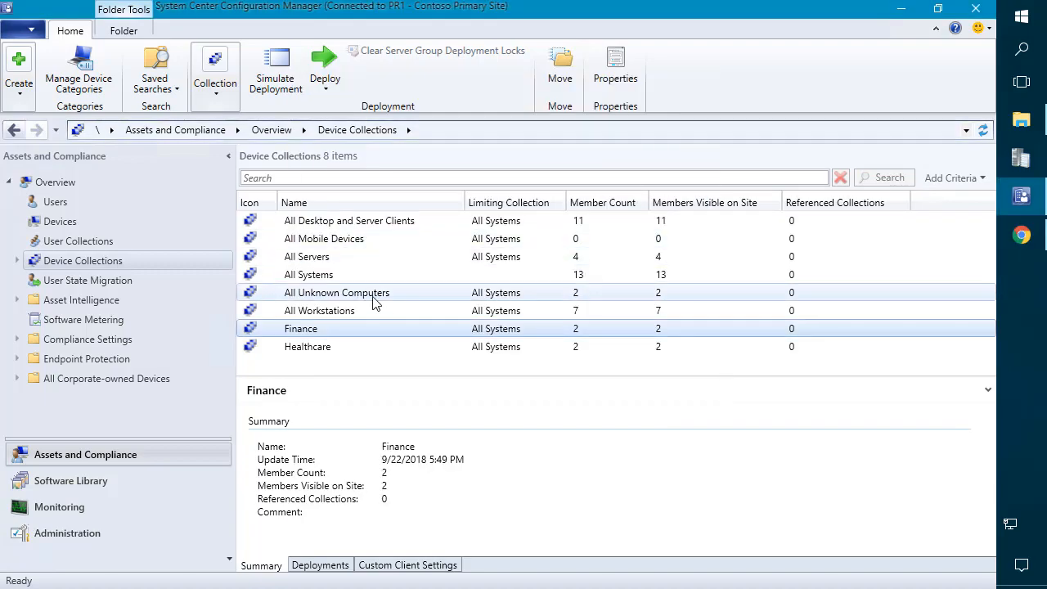
{"action": "double_click", "coordinate": [329, 328]}
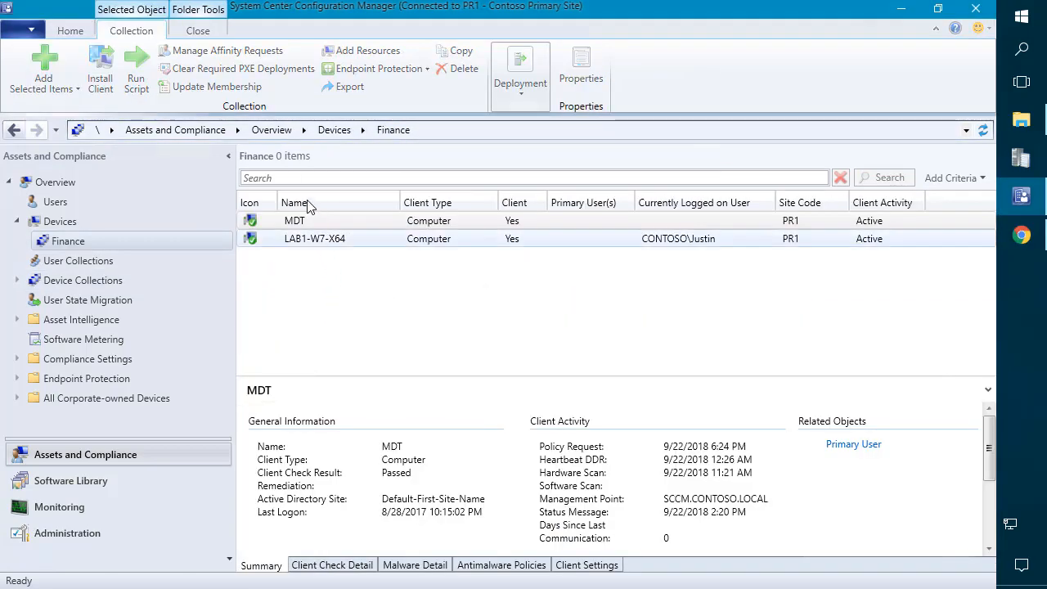
{"action": "left_click", "coordinate": [314, 238]}
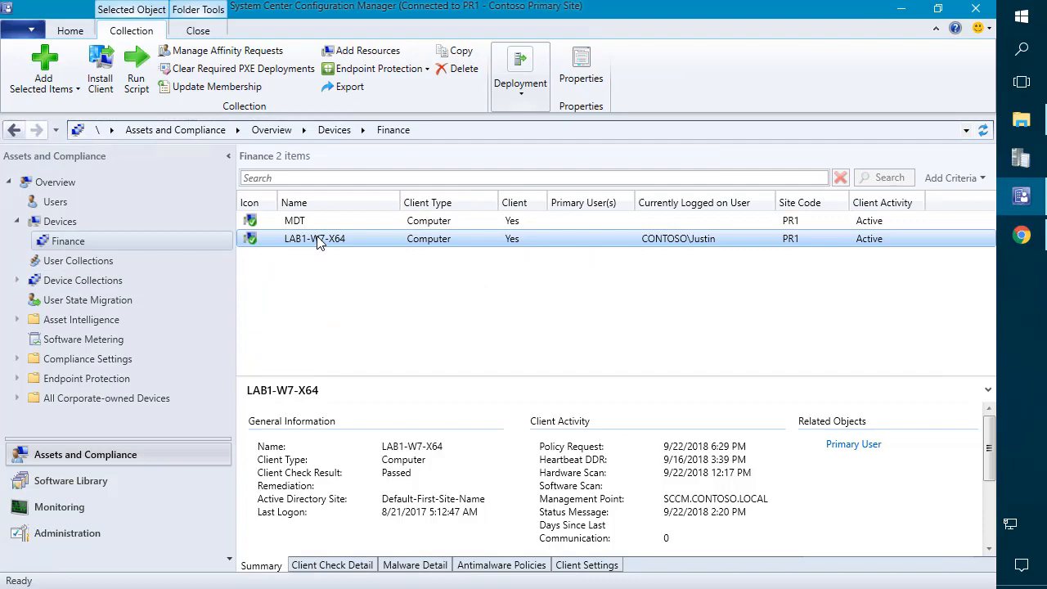
{"action": "left_click", "coordinate": [297, 222]}
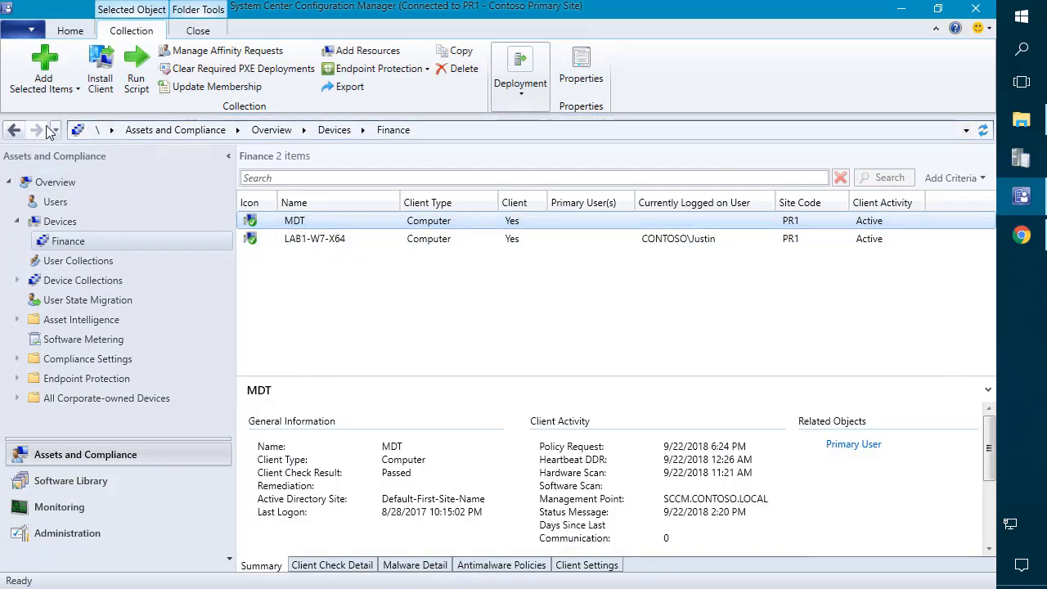
Step: View the Healthcare collection's members, then return to Device Collections and select Finance and Healthcare
{"action": "left_click", "coordinate": [15, 133]}
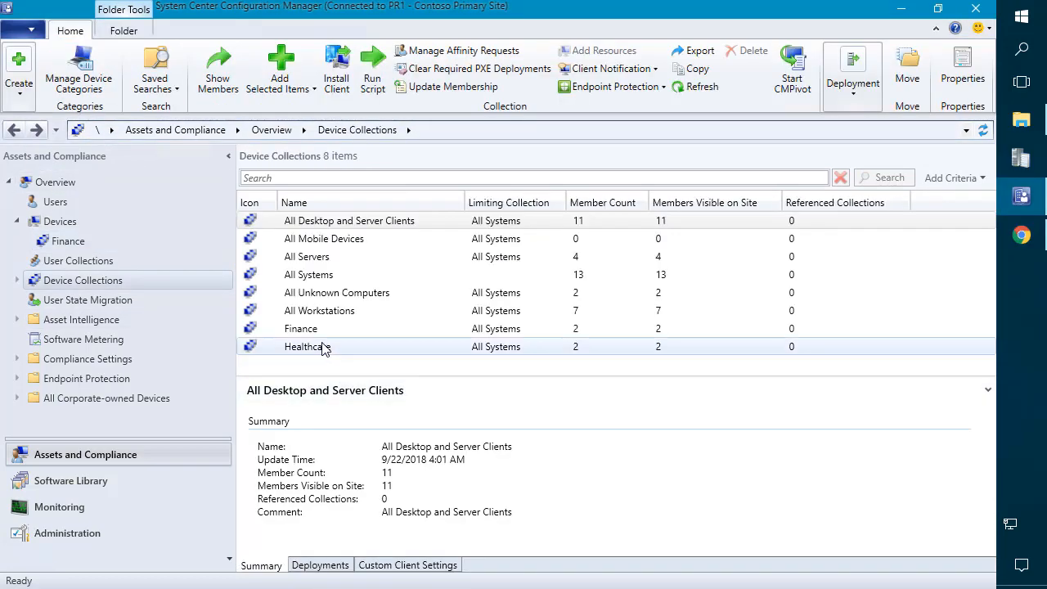
{"action": "double_click", "coordinate": [317, 347]}
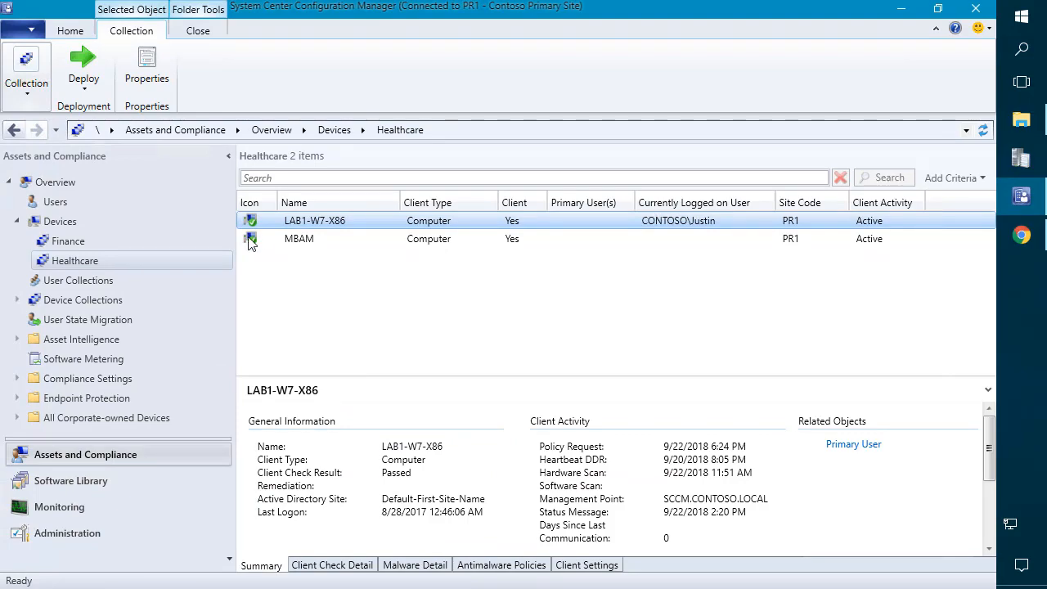
{"action": "left_click", "coordinate": [97, 302]}
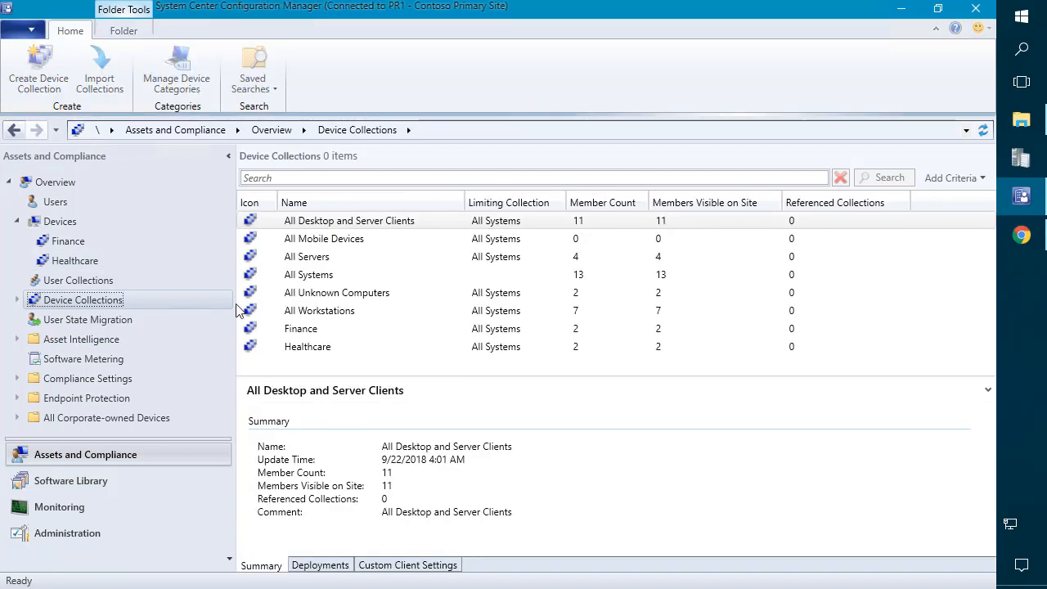
{"action": "left_click", "coordinate": [316, 331]}
{"action": "left_click", "coordinate": [307, 348]}
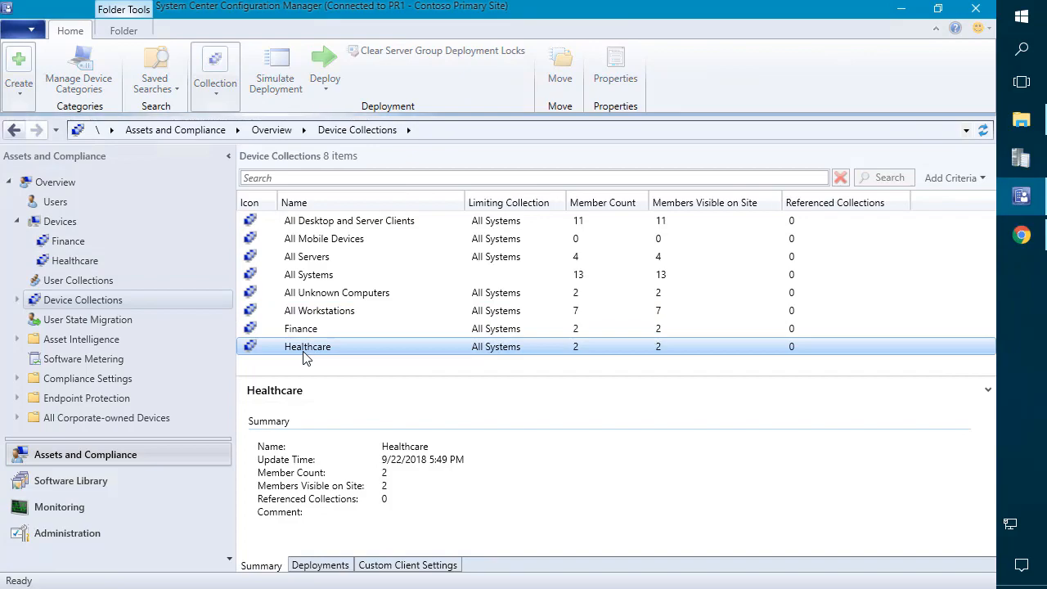
Step: Show Administration > Security > Administrative Users and bring up the options for adding a user
{"action": "left_click", "coordinate": [49, 533]}
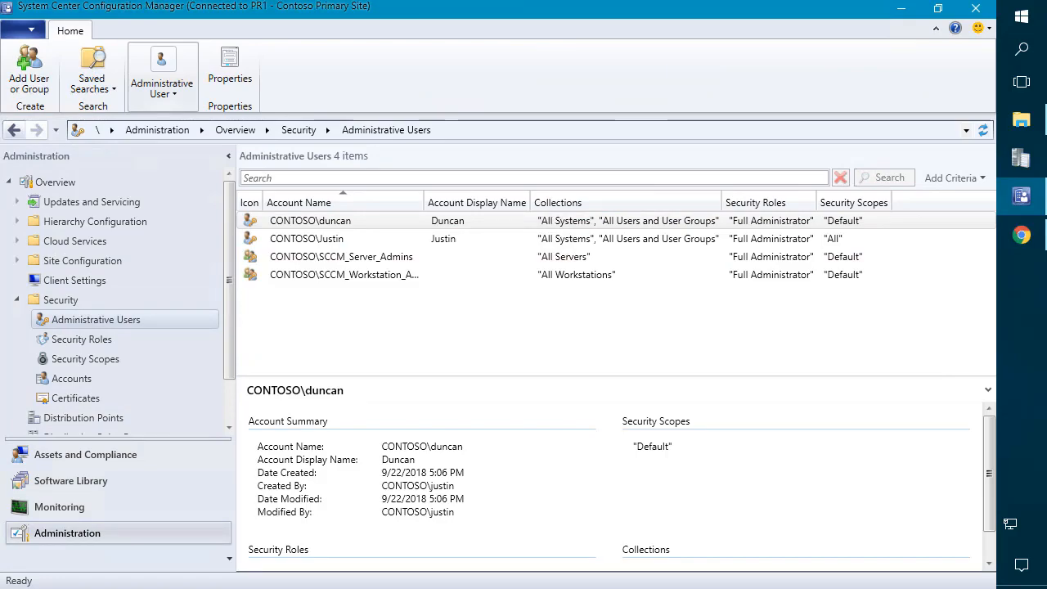
{"action": "right_click", "coordinate": [327, 302]}
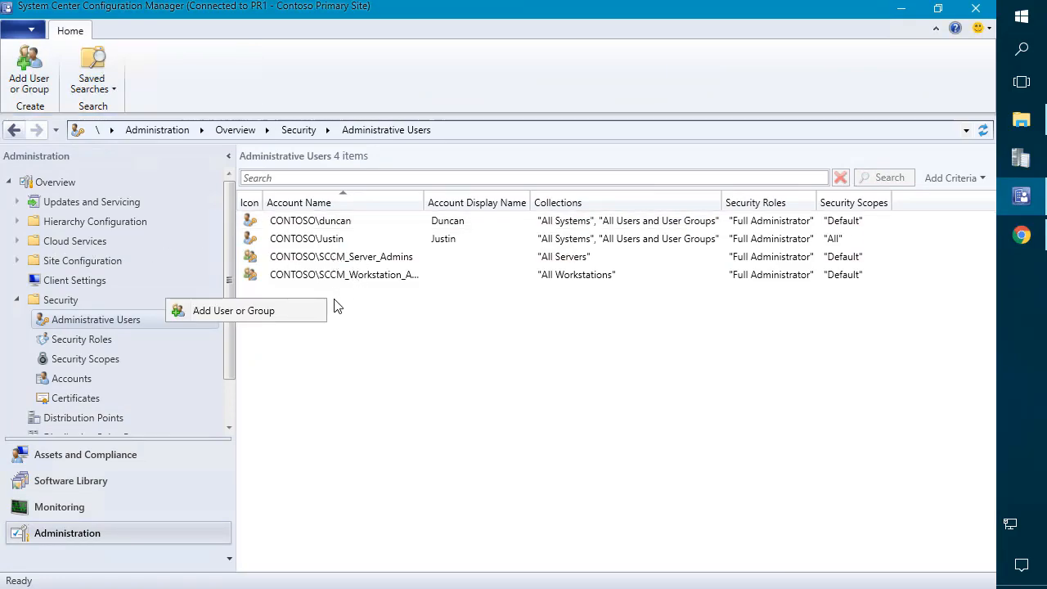
Step: Add the SCCM_College_of_Finance_Admins group as a new administrative user
{"action": "left_click", "coordinate": [292, 319]}
{"action": "left_click", "coordinate": [724, 193]}
{"action": "type", "text": "SCCM_College_of_Finance_Admins"}
{"action": "double_click", "coordinate": [403, 218]}
{"action": "left_click", "coordinate": [488, 269]}
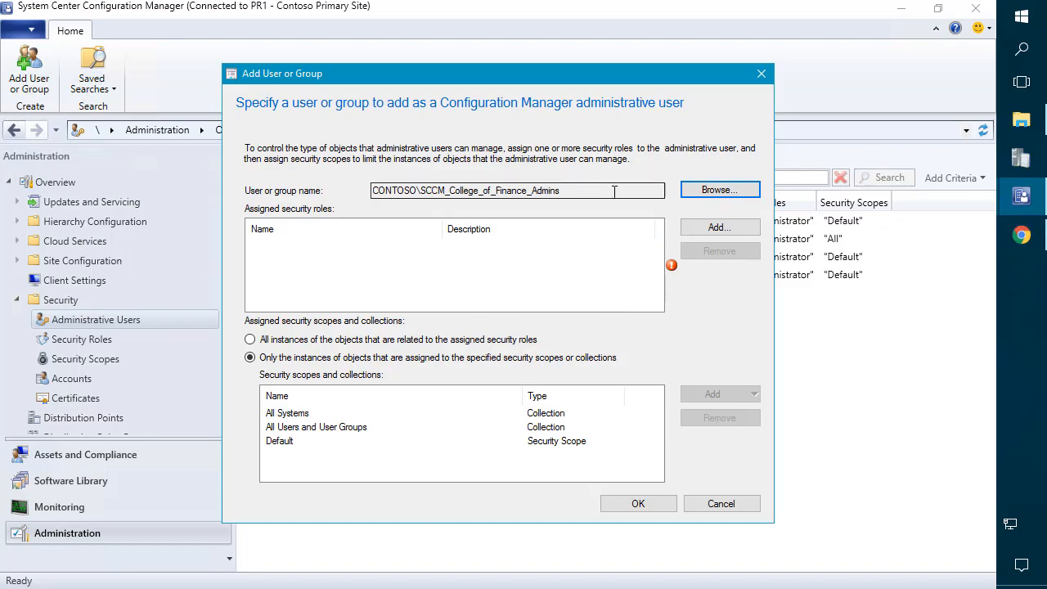
Step: Assign the Remote Tools Operator security role to the group
{"action": "left_click", "coordinate": [735, 232]}
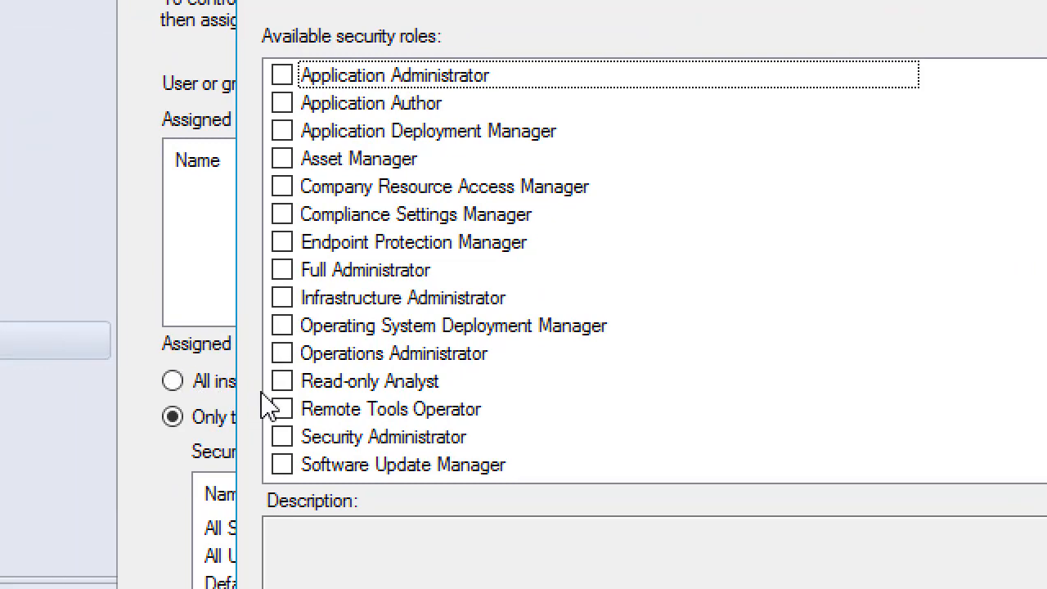
{"action": "left_click", "coordinate": [221, 409]}
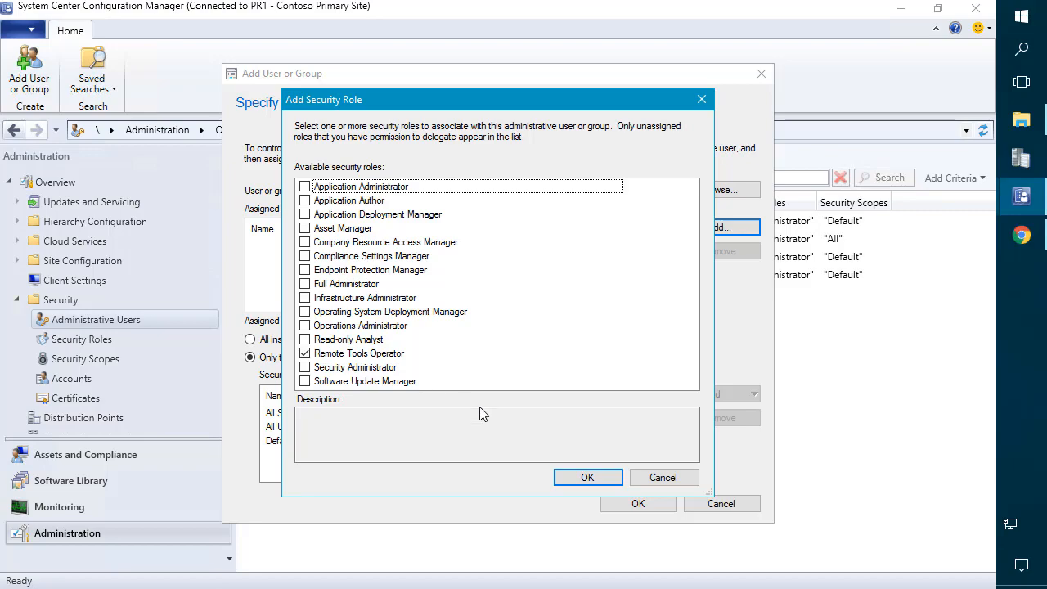
{"action": "left_click", "coordinate": [603, 480]}
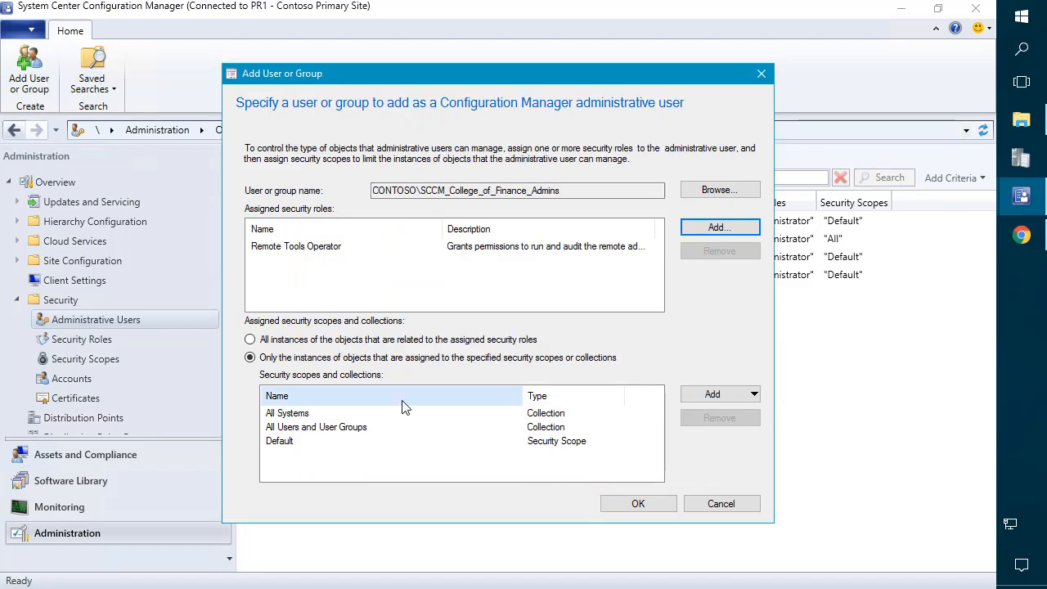
Step: Remove the All Users and User Groups and All Systems collections from the group
{"action": "left_click", "coordinate": [428, 427]}
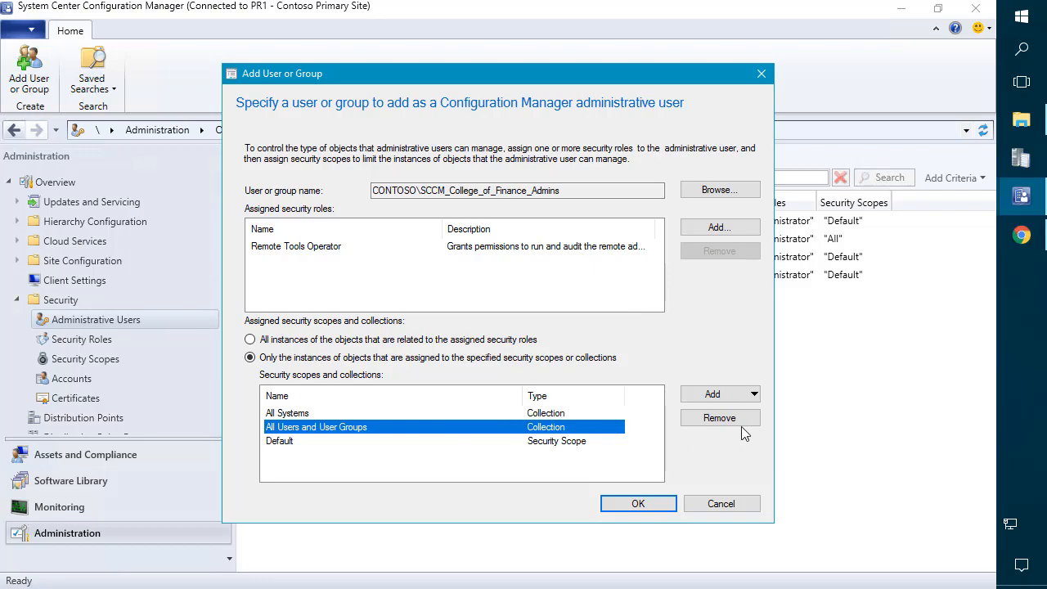
{"action": "left_click", "coordinate": [712, 419]}
{"action": "left_click", "coordinate": [560, 418]}
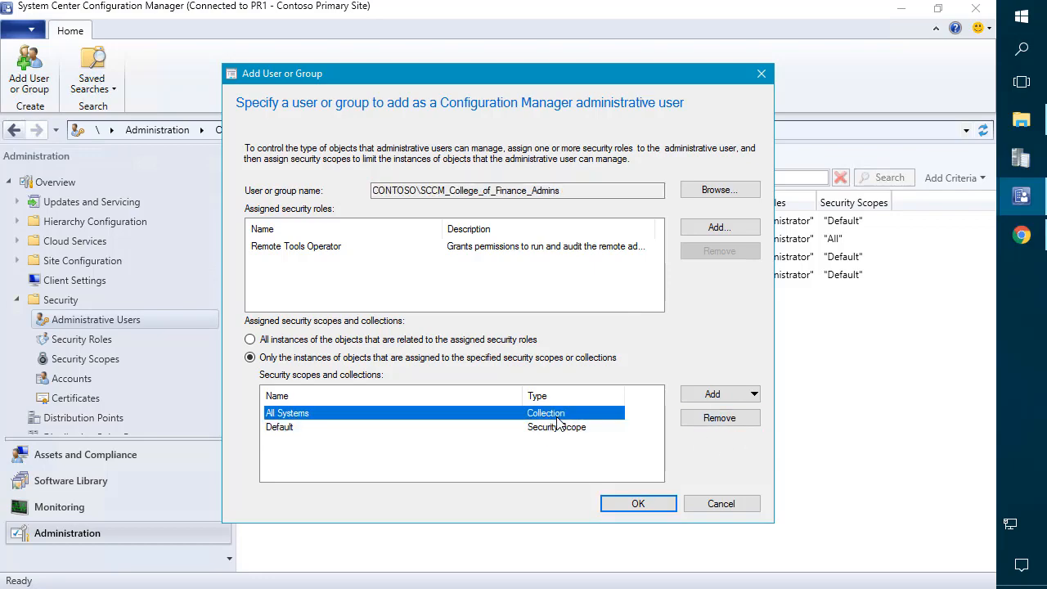
{"action": "left_click", "coordinate": [720, 419]}
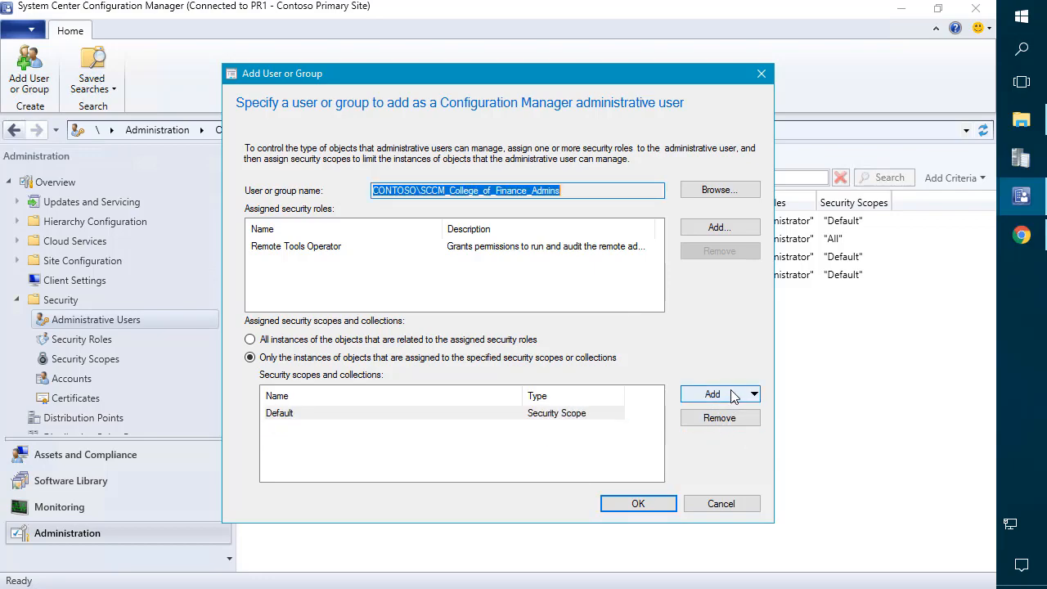
Step: Add the Finance device collection to the group's assigned collections
{"action": "left_click", "coordinate": [734, 397]}
{"action": "left_click", "coordinate": [738, 432]}
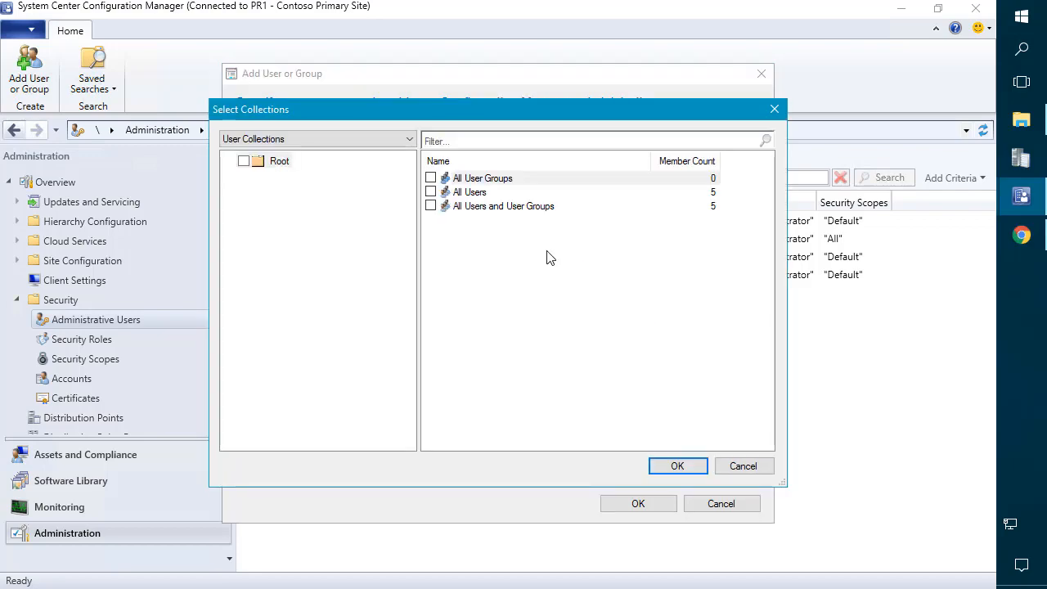
{"action": "left_click", "coordinate": [388, 142]}
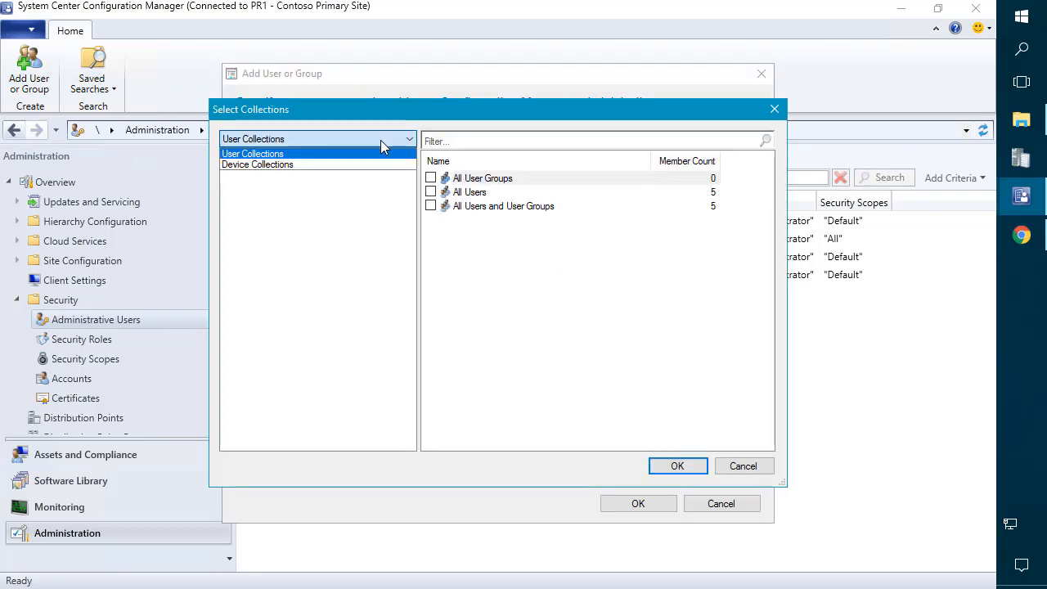
{"action": "left_click", "coordinate": [309, 166]}
{"action": "left_click", "coordinate": [463, 262]}
{"action": "left_click", "coordinate": [431, 261]}
{"action": "left_click", "coordinate": [689, 466]}
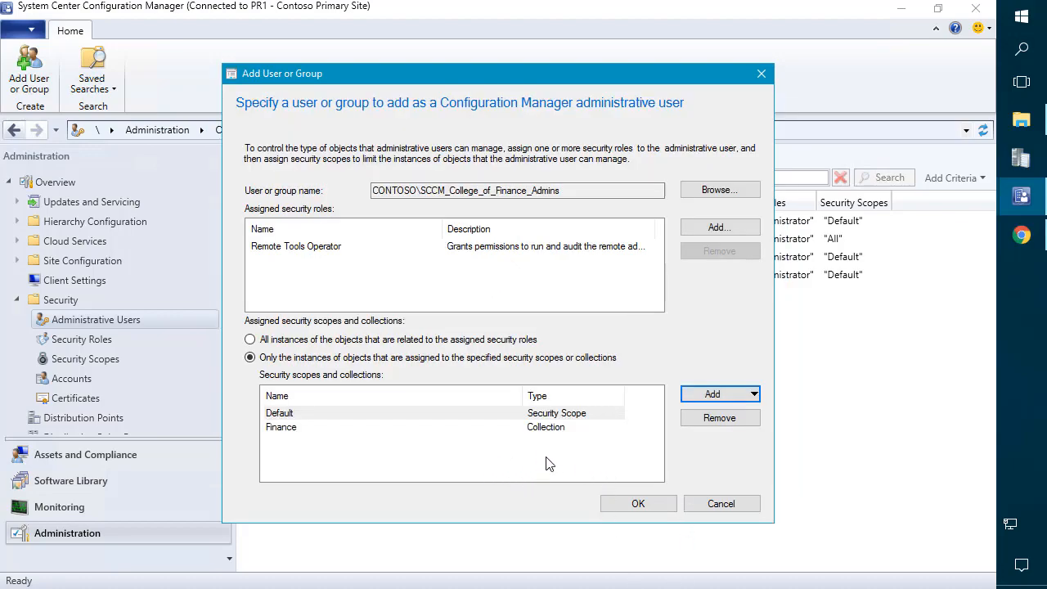
{"action": "left_click", "coordinate": [500, 427]}
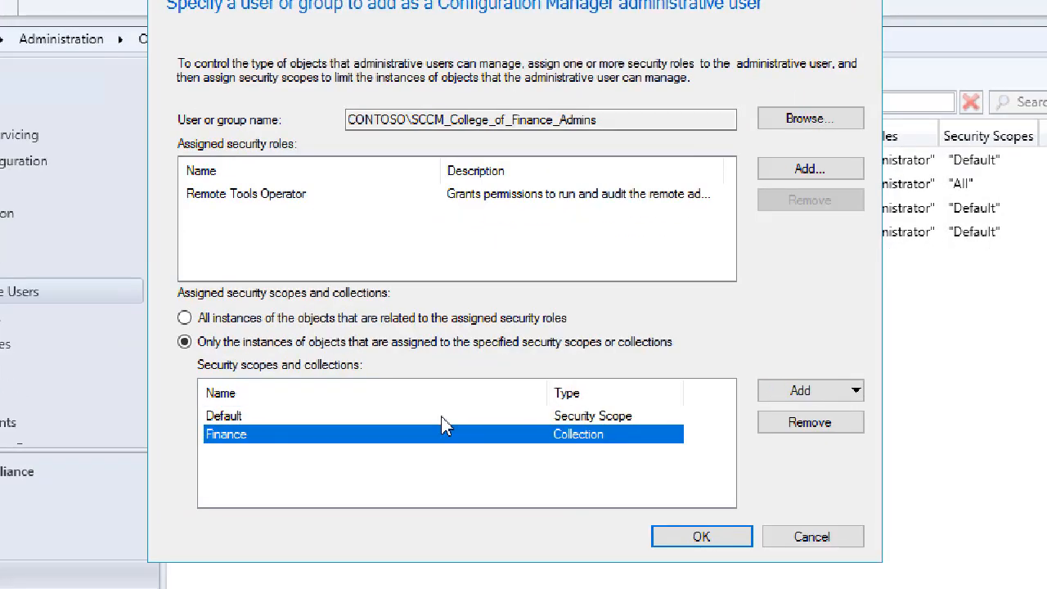
{"action": "left_click", "coordinate": [359, 417]}
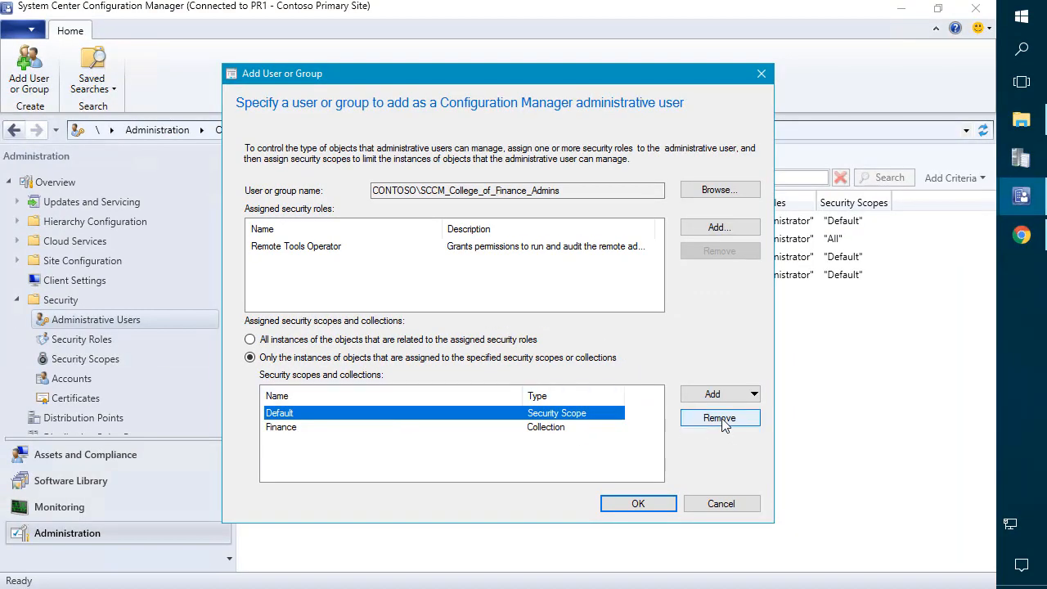
Step: Remove the Default scope and create a new security scope named 'Finance Scope'
{"action": "left_click", "coordinate": [1038, 419]}
{"action": "left_click", "coordinate": [713, 394]}
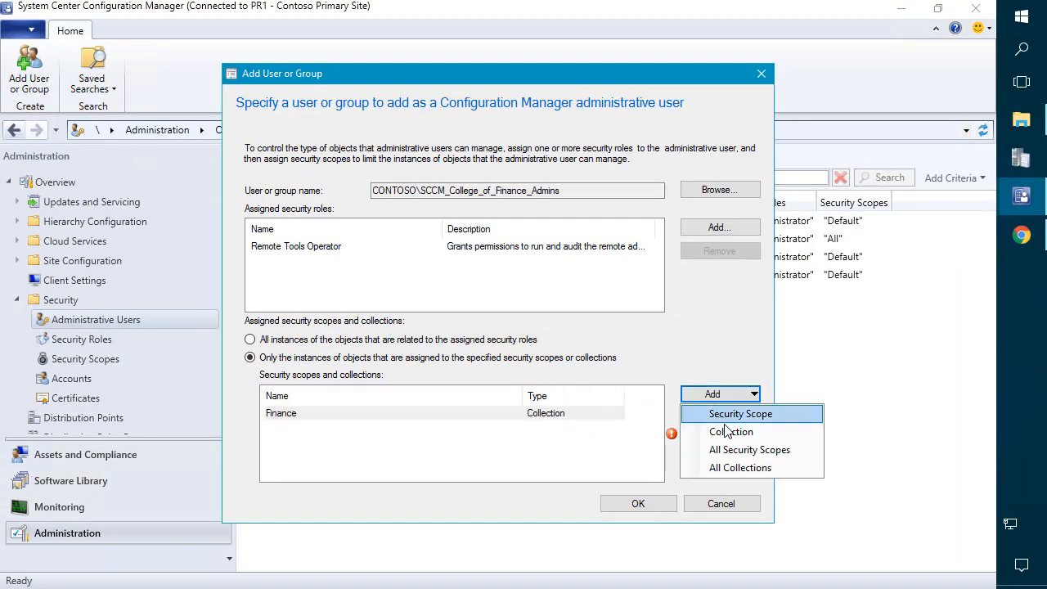
{"action": "left_click", "coordinate": [728, 416]}
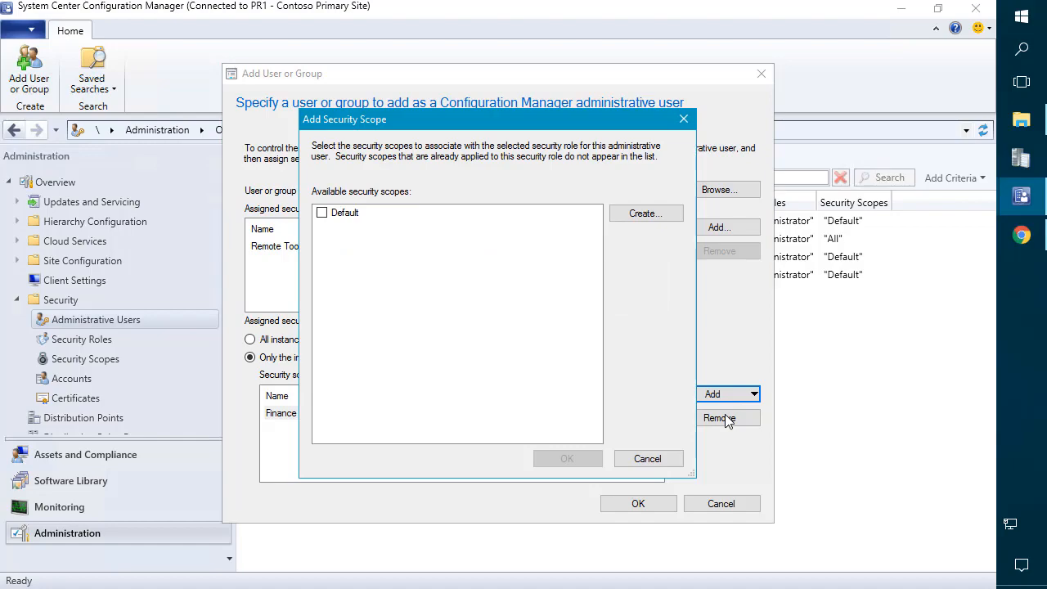
{"action": "left_click", "coordinate": [667, 218]}
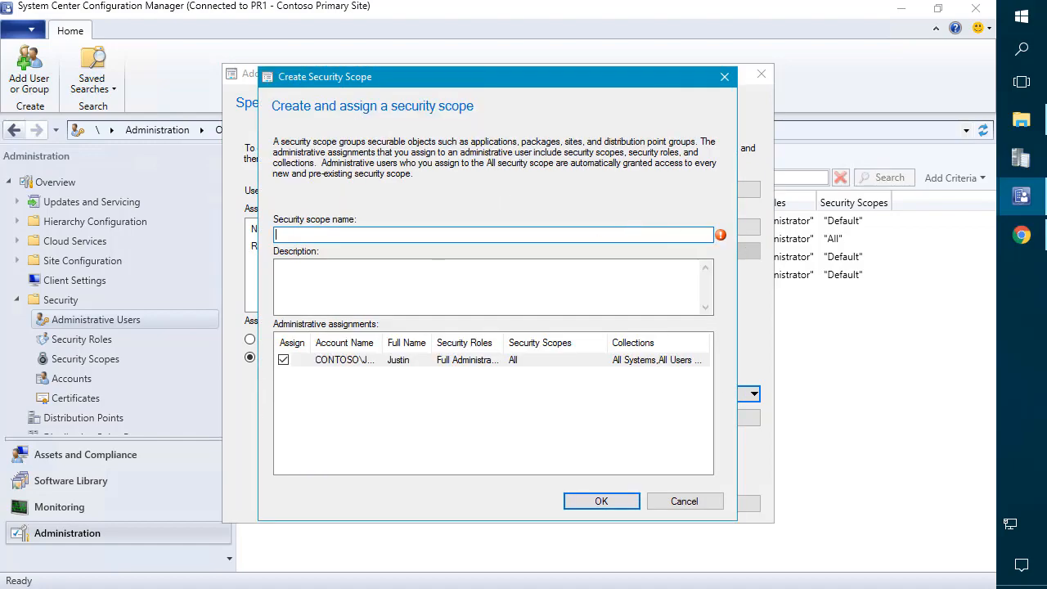
{"action": "type", "text": "Finance Scope"}
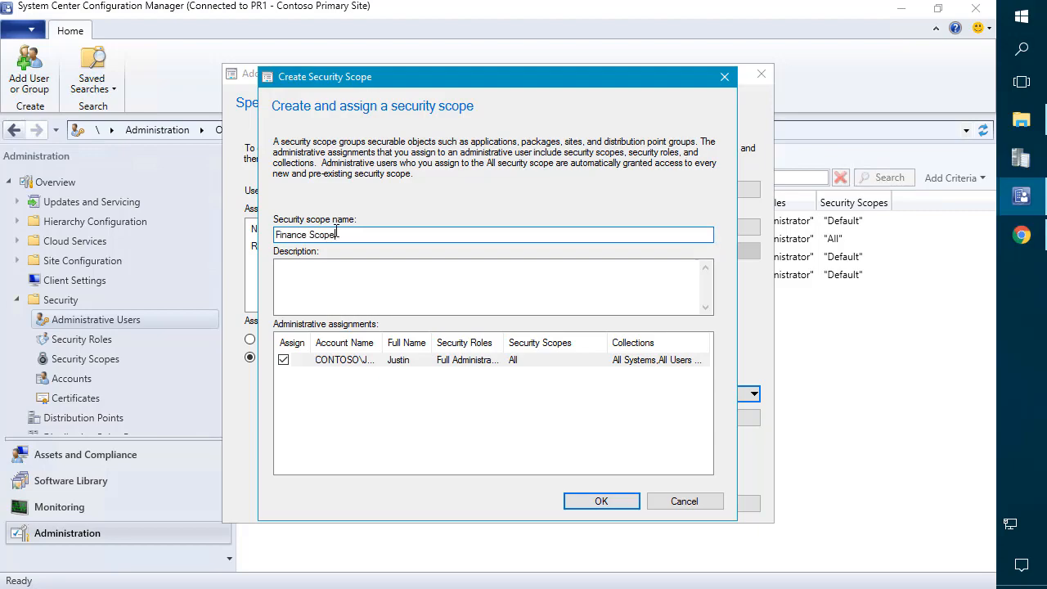
{"action": "left_click", "coordinate": [619, 502]}
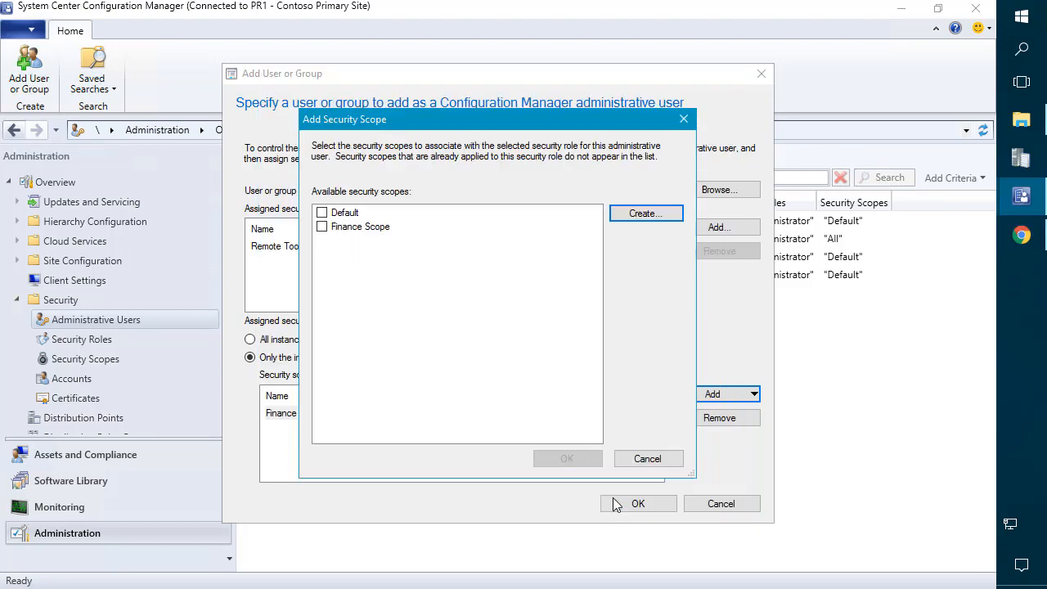
Step: Assign Finance Scope to the group and save it as an administrative user
{"action": "left_click", "coordinate": [321, 226]}
{"action": "left_click", "coordinate": [567, 459]}
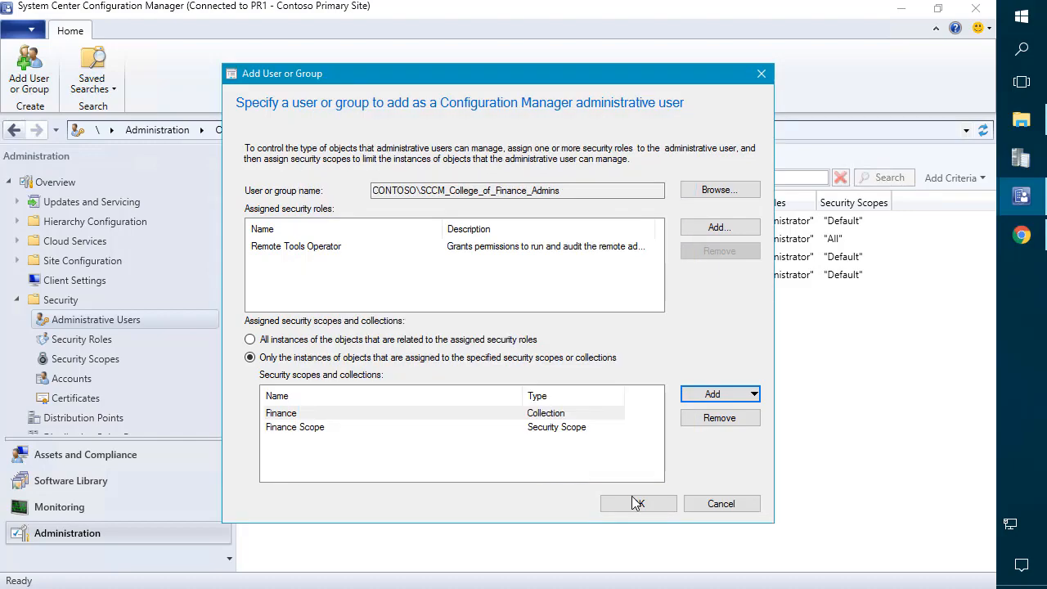
{"action": "left_click", "coordinate": [639, 504]}
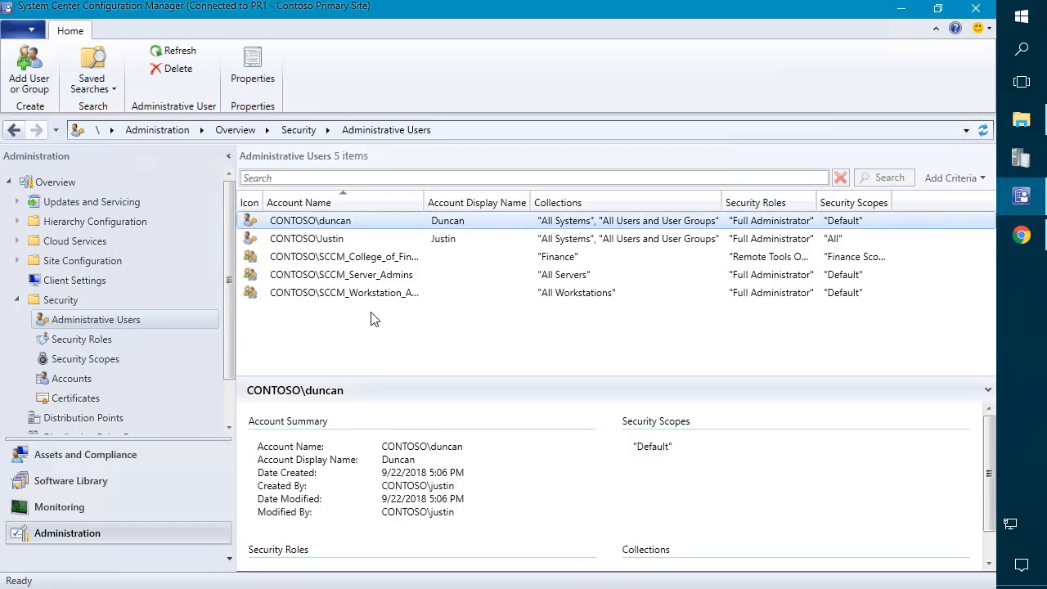
Step: Widen the Account Name column and start adding a new administrative user or group
{"action": "left_click_drag", "start_coordinate": [444, 200], "coordinate": [496, 190]}
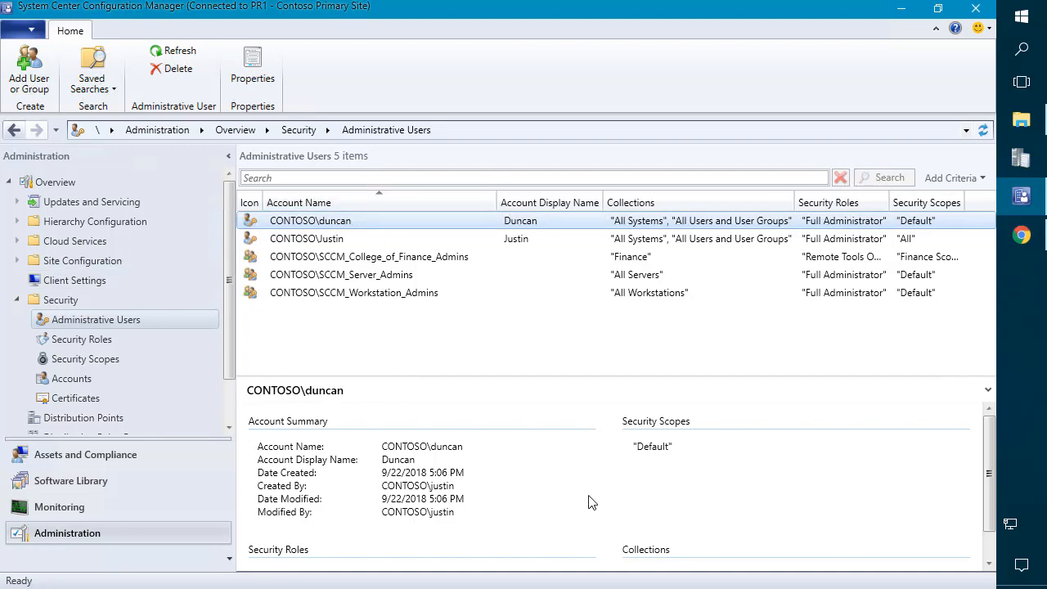
{"action": "right_click", "coordinate": [383, 336]}
{"action": "left_click", "coordinate": [310, 355]}
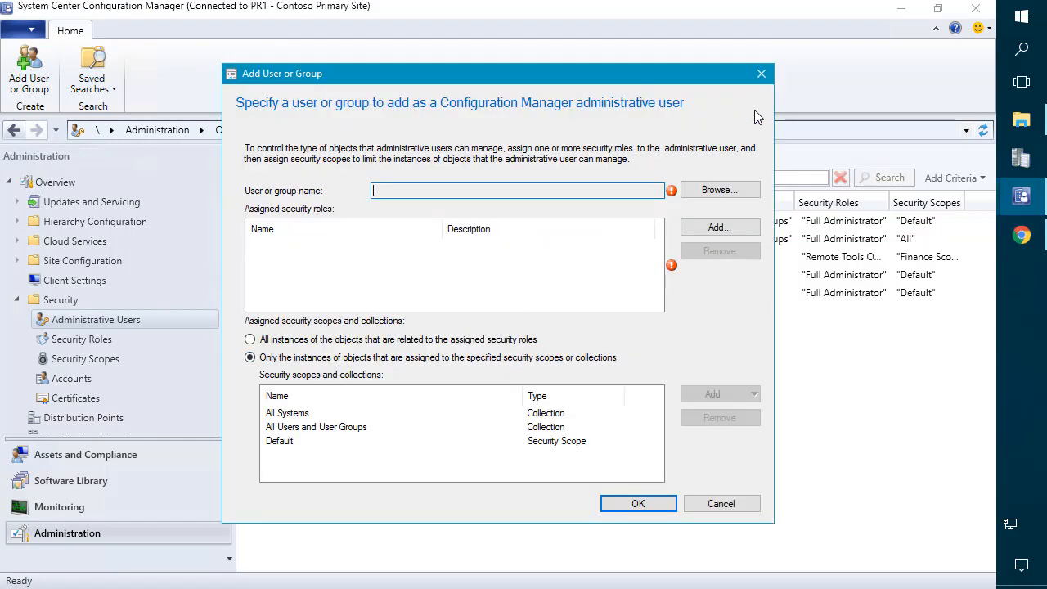
Step: Choose the SCCM_College_of_Healthcare_Admins group as the new administrative user
{"action": "left_click", "coordinate": [728, 197]}
{"action": "type", "text": "SCCM_College_of_Healthcare_Admins"}
{"action": "left_click", "coordinate": [491, 270]}
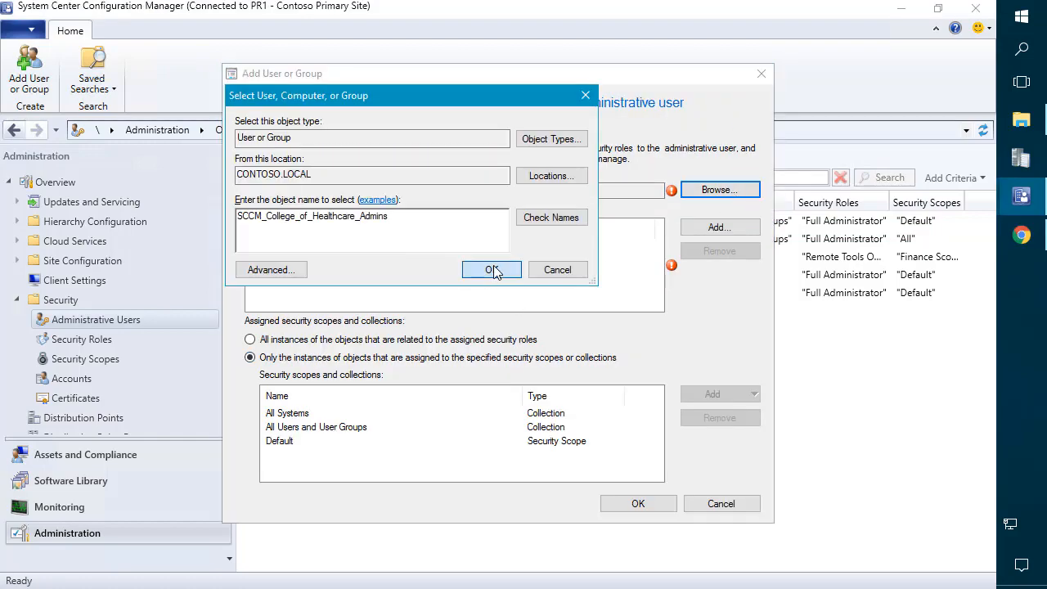
Step: Assign the Remote Tools Operator security role to the Healthcare admins group
{"action": "left_click", "coordinate": [720, 227]}
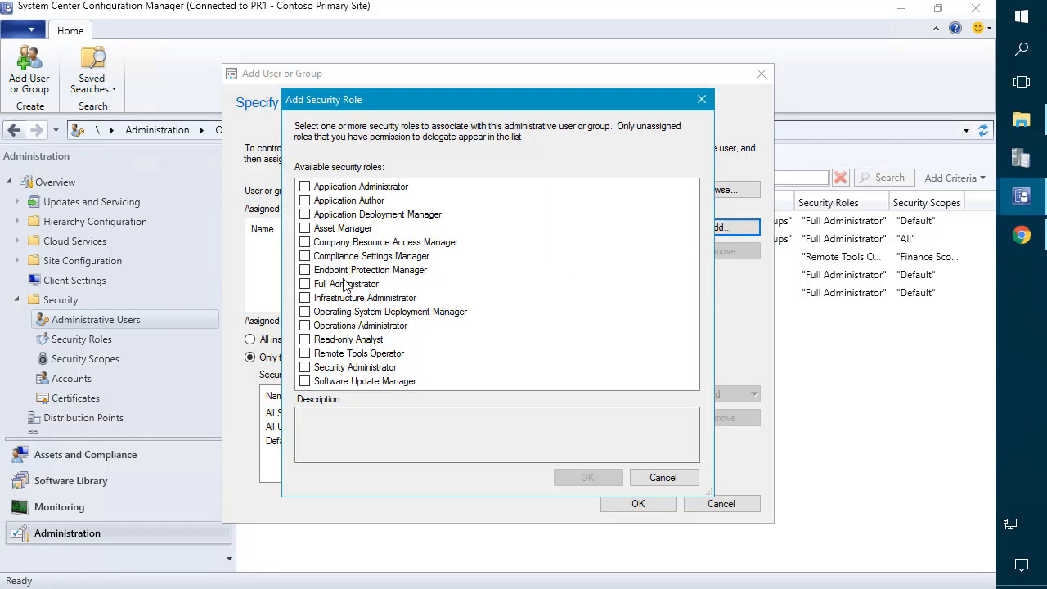
{"action": "left_click", "coordinate": [305, 354]}
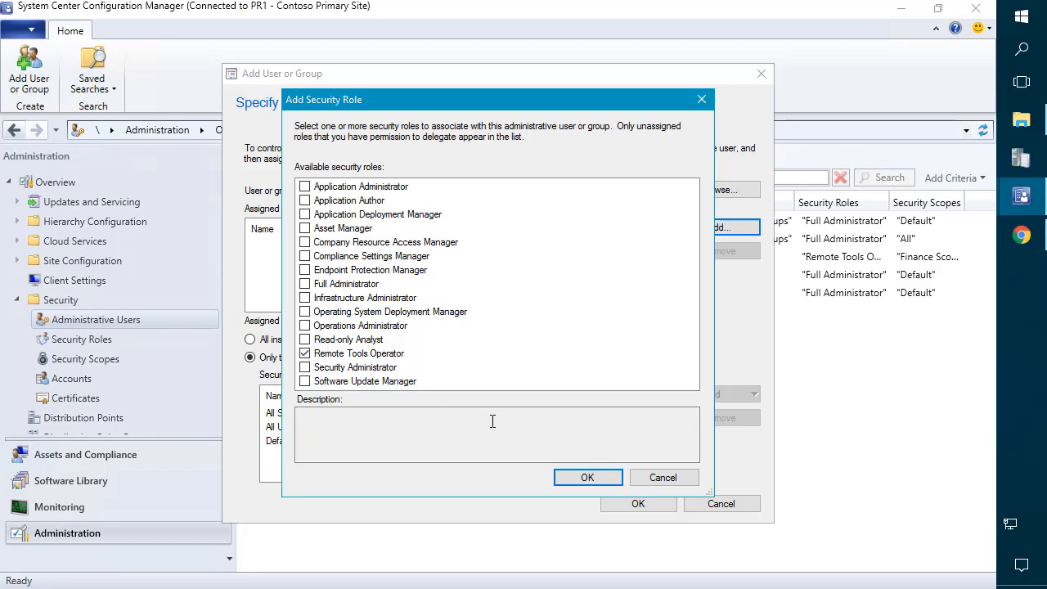
{"action": "left_click", "coordinate": [586, 481]}
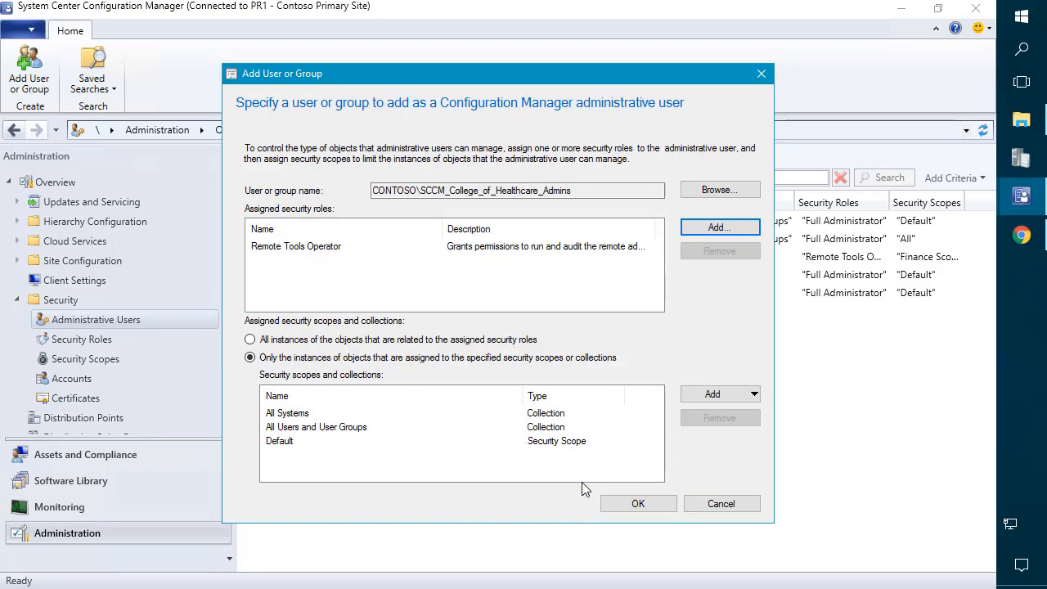
Step: Remove the All Systems and All Users and User Groups collections and the Default scope
{"action": "left_click", "coordinate": [445, 414]}
{"action": "left_click", "coordinate": [713, 420]}
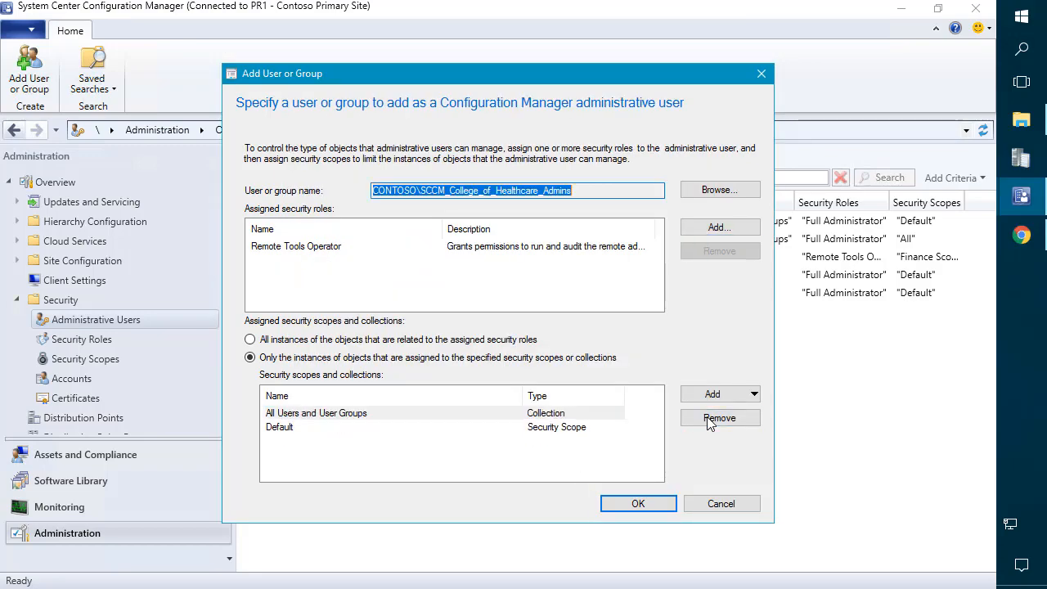
{"action": "left_click", "coordinate": [542, 419]}
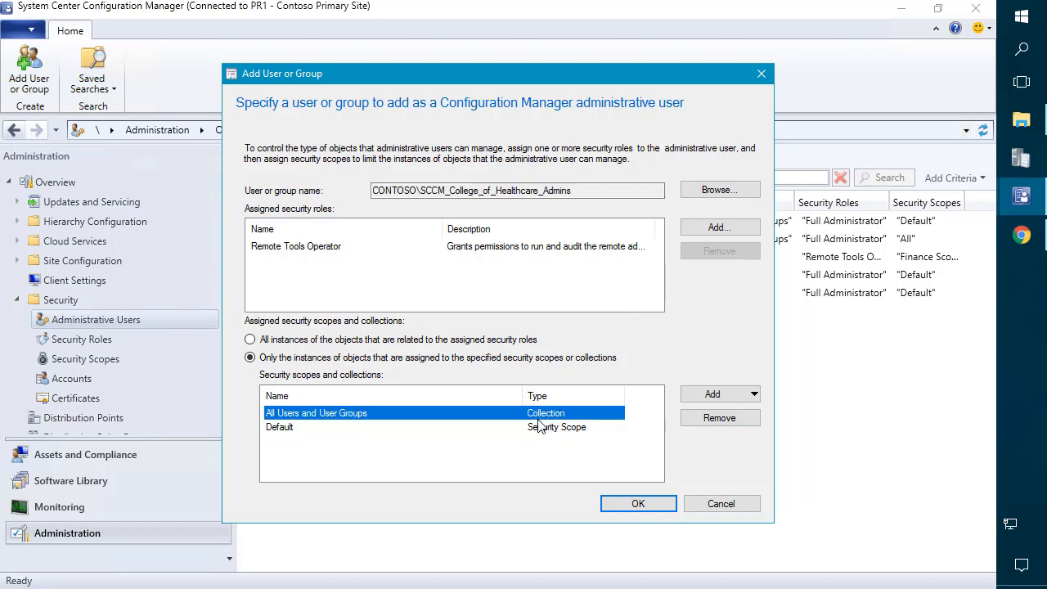
{"action": "left_click", "coordinate": [704, 422]}
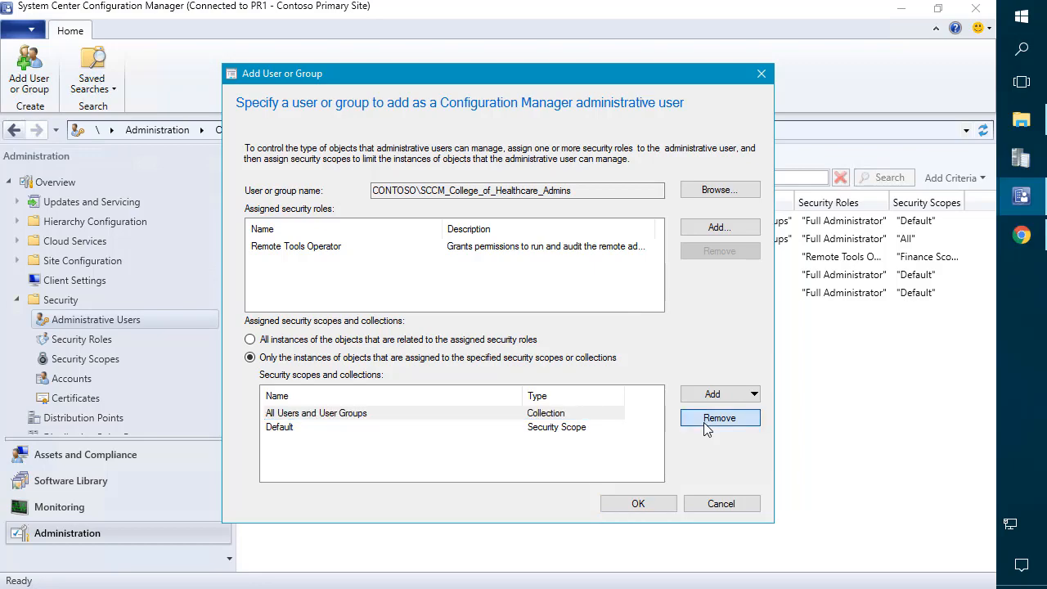
{"action": "left_click", "coordinate": [589, 429]}
{"action": "left_click", "coordinate": [580, 415]}
{"action": "left_click", "coordinate": [727, 422]}
Step: Add the Healthcare device collection to the group's assigned collections
{"action": "left_click", "coordinate": [720, 394]}
{"action": "left_click", "coordinate": [720, 430]}
{"action": "left_click", "coordinate": [360, 141]}
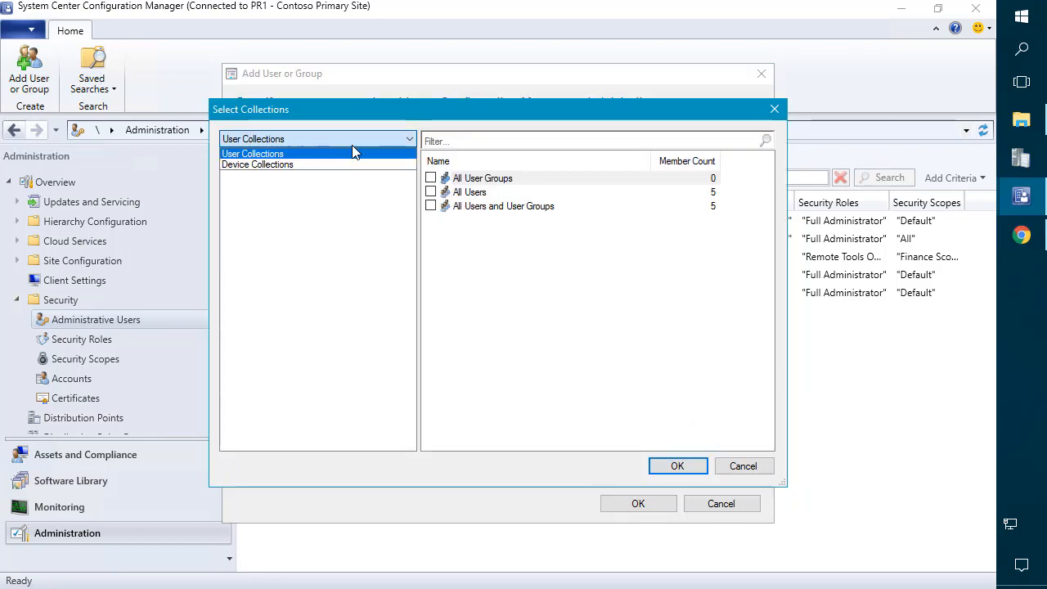
{"action": "left_click", "coordinate": [322, 163]}
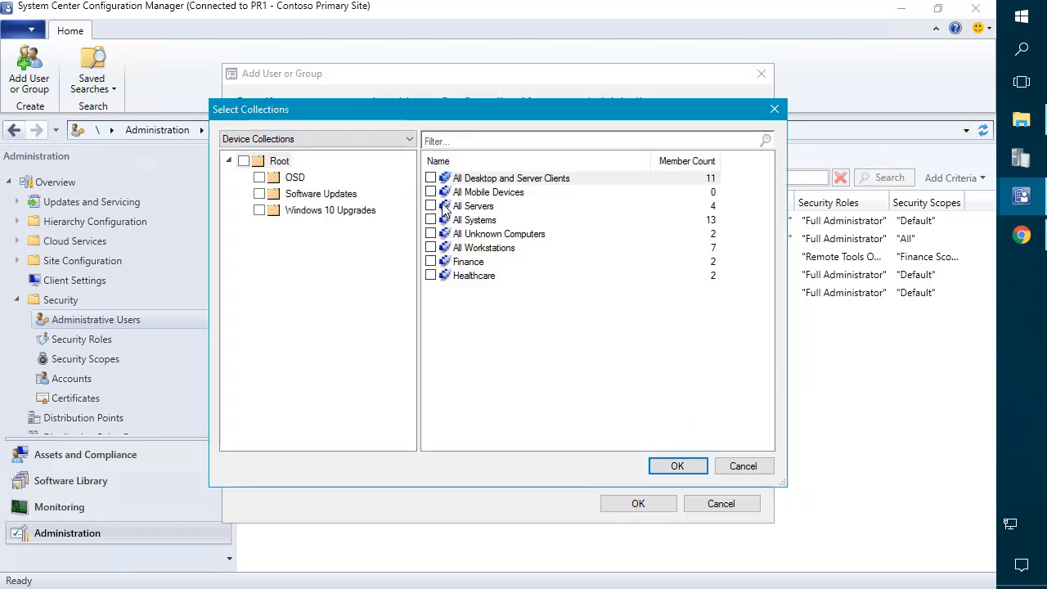
{"action": "left_click", "coordinate": [431, 276]}
{"action": "left_click", "coordinate": [679, 466]}
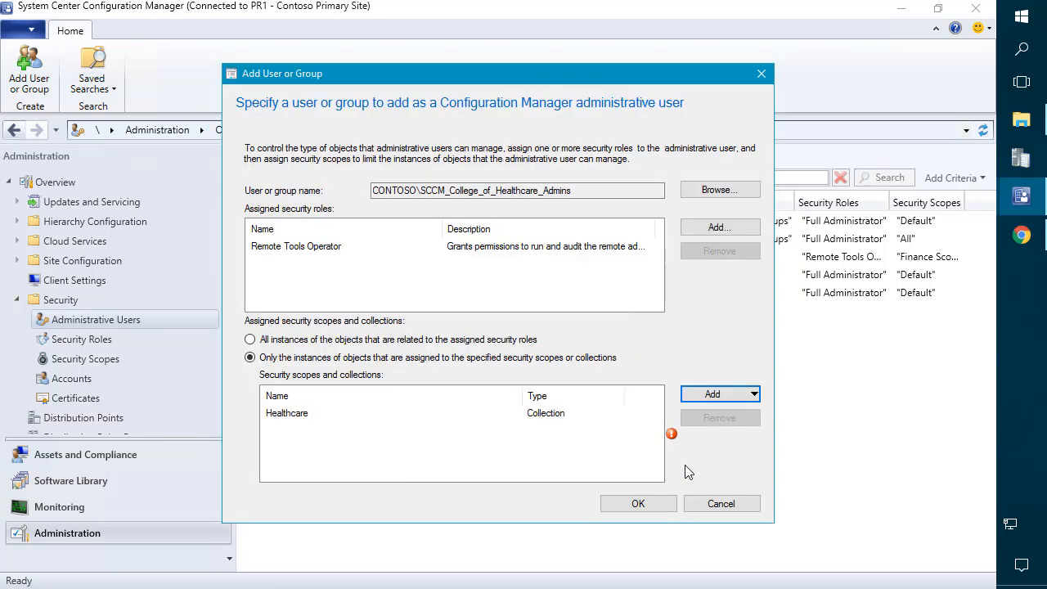
{"action": "left_click", "coordinate": [715, 394]}
{"action": "left_click", "coordinate": [711, 415]}
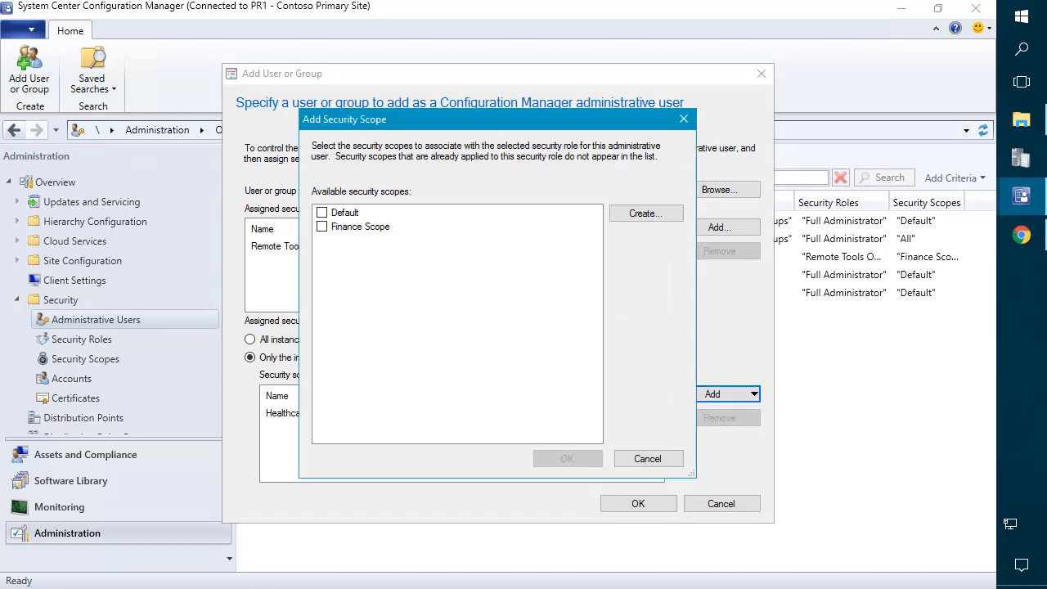
Step: Create a new security scope named 'Healthcare Scope' and tick it for the group
{"action": "left_click", "coordinate": [643, 213]}
{"action": "type", "text": "Healthcare Scope"}
{"action": "left_click", "coordinate": [603, 500]}
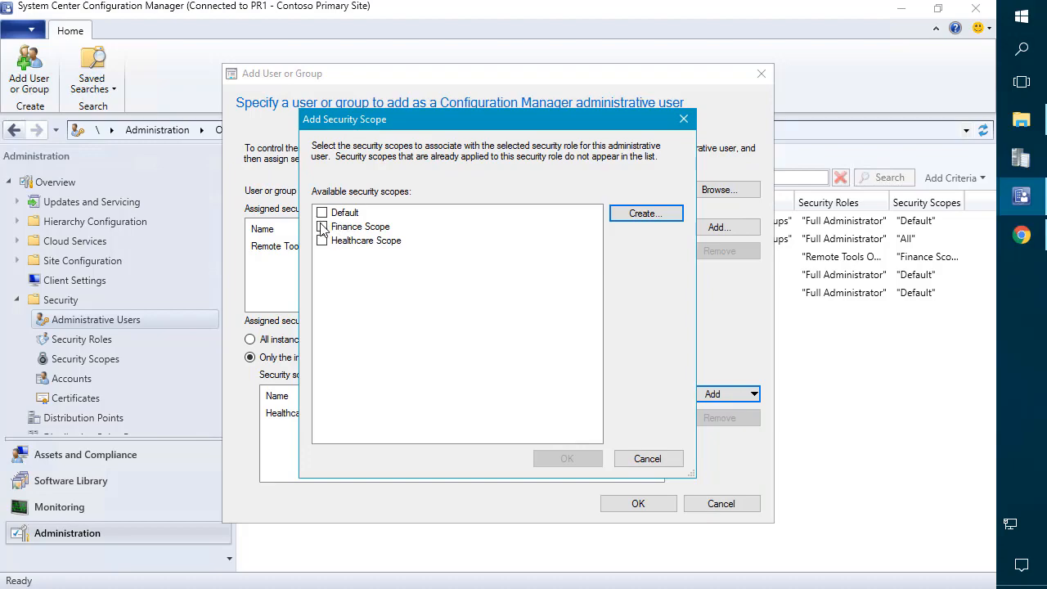
{"action": "left_click", "coordinate": [322, 241]}
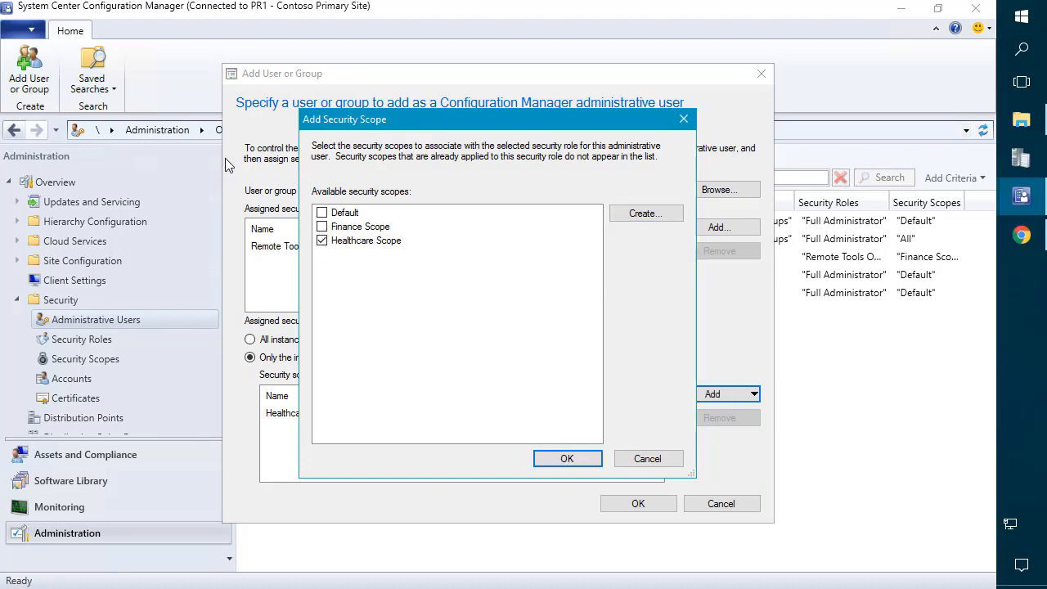
Step: Create and tick 'Global Scope', then finish adding the Healthcare admins group
{"action": "left_click", "coordinate": [641, 218]}
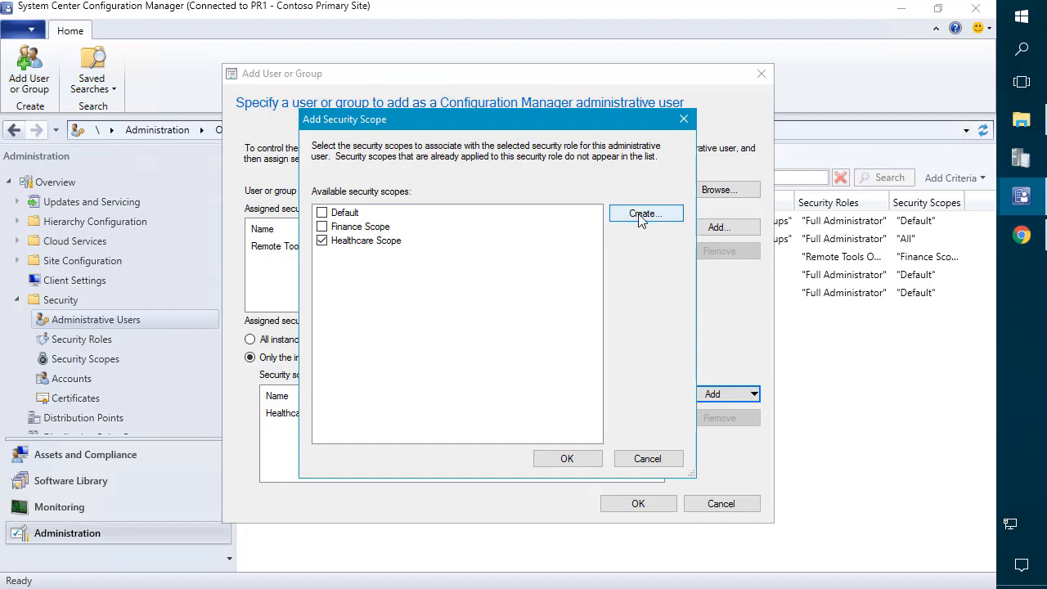
{"action": "left_click", "coordinate": [647, 217]}
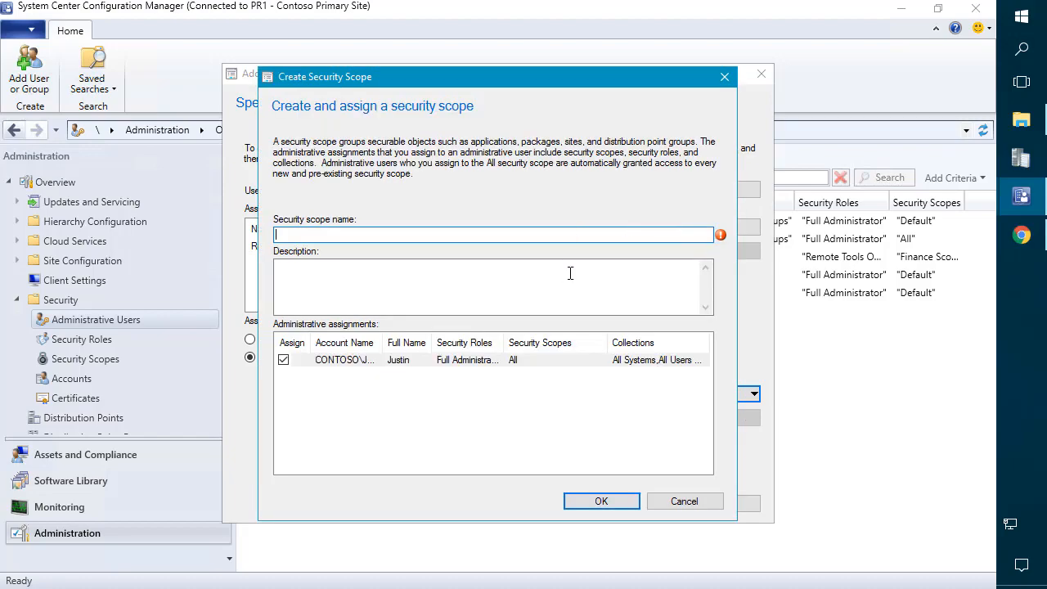
{"action": "type", "text": "Global Scope"}
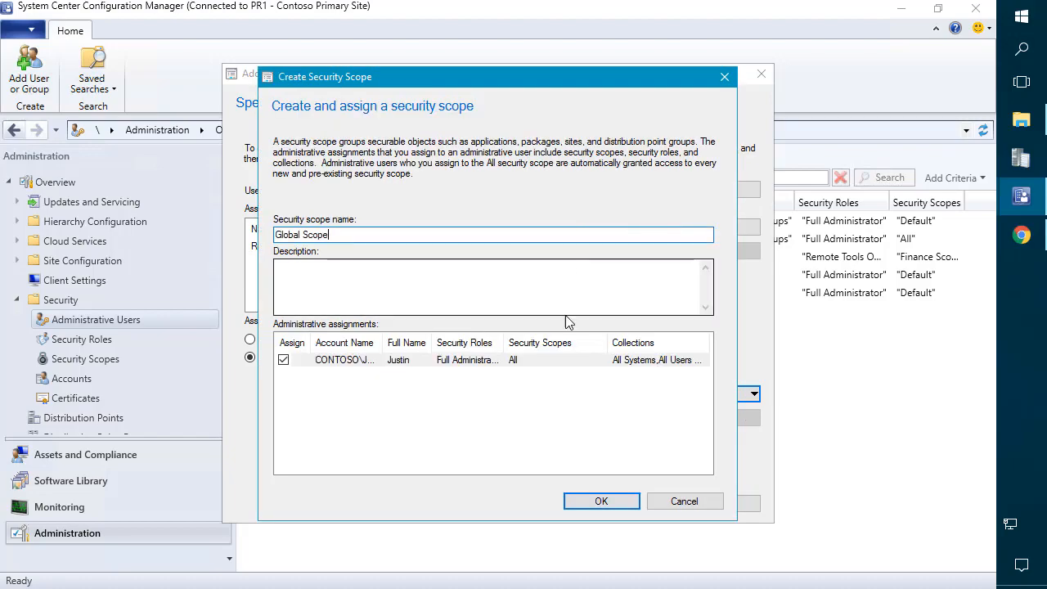
{"action": "left_click", "coordinate": [609, 507]}
{"action": "left_click", "coordinate": [326, 243]}
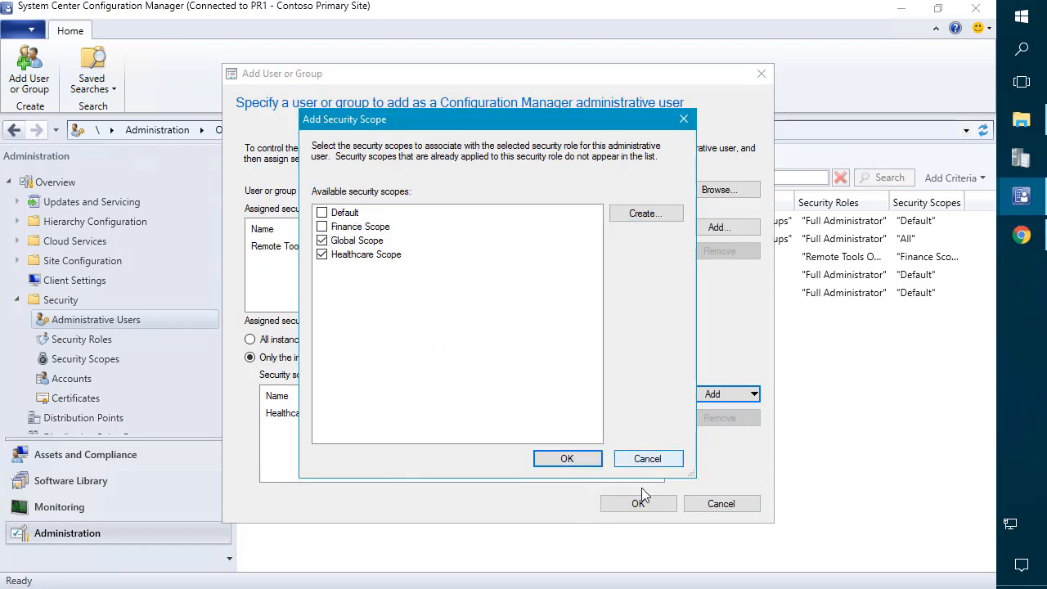
{"action": "left_click", "coordinate": [567, 459]}
{"action": "left_click", "coordinate": [627, 498]}
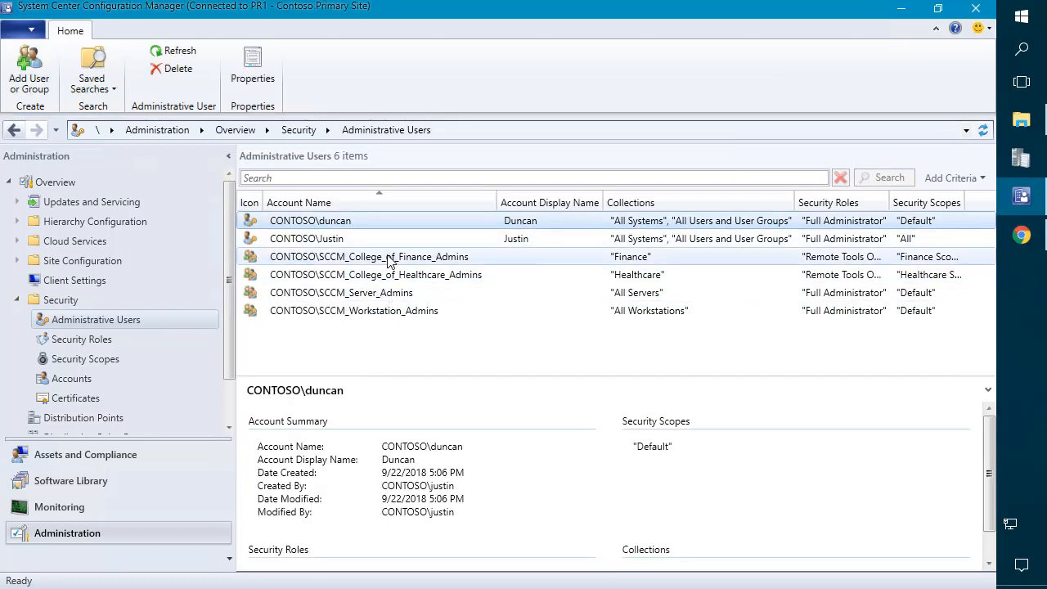
Step: Add Global Scope to the Finance admins group's security scopes and save its properties
{"action": "right_click", "coordinate": [389, 256]}
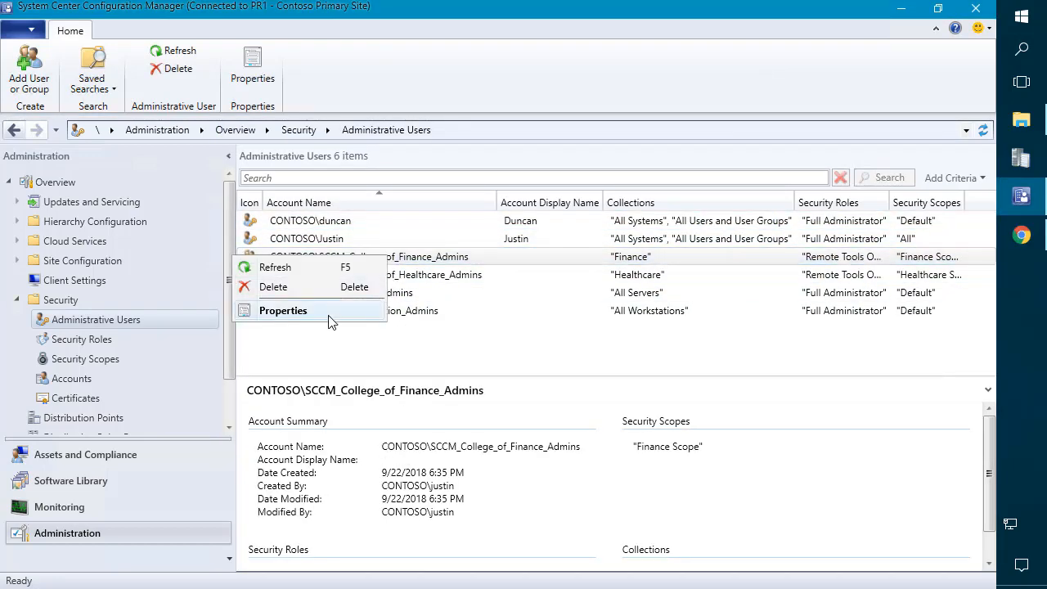
{"action": "left_click", "coordinate": [332, 315]}
{"action": "left_click", "coordinate": [435, 96]}
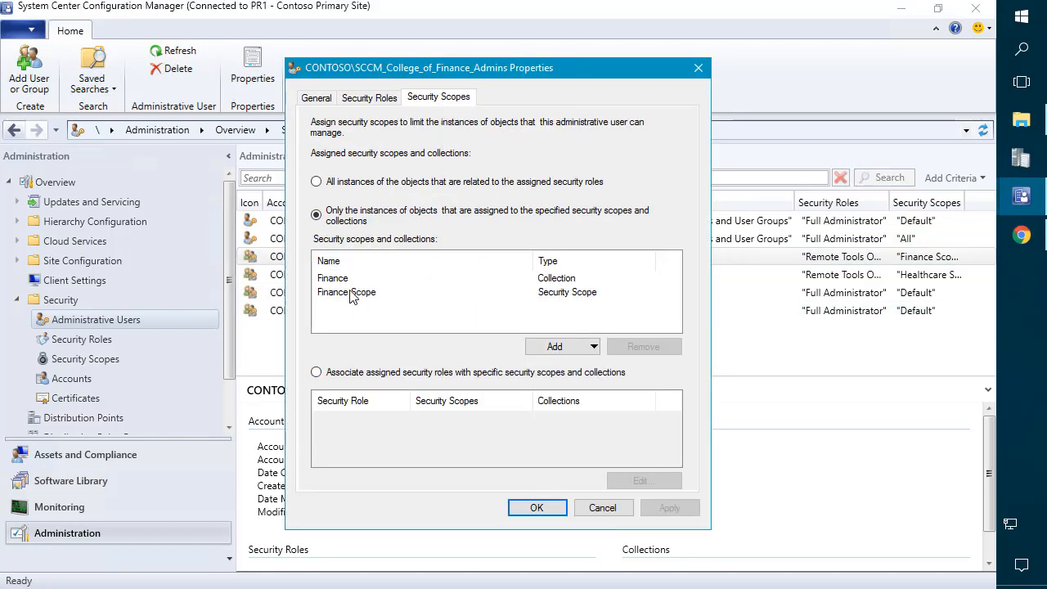
{"action": "left_click", "coordinate": [555, 347]}
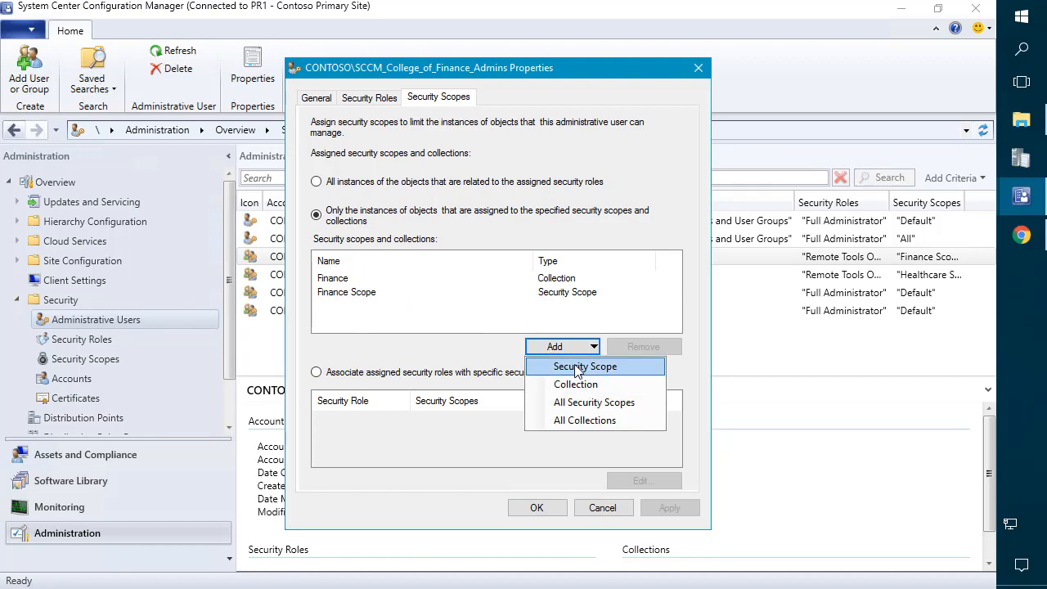
{"action": "left_click", "coordinate": [578, 365]}
{"action": "left_click", "coordinate": [321, 227]}
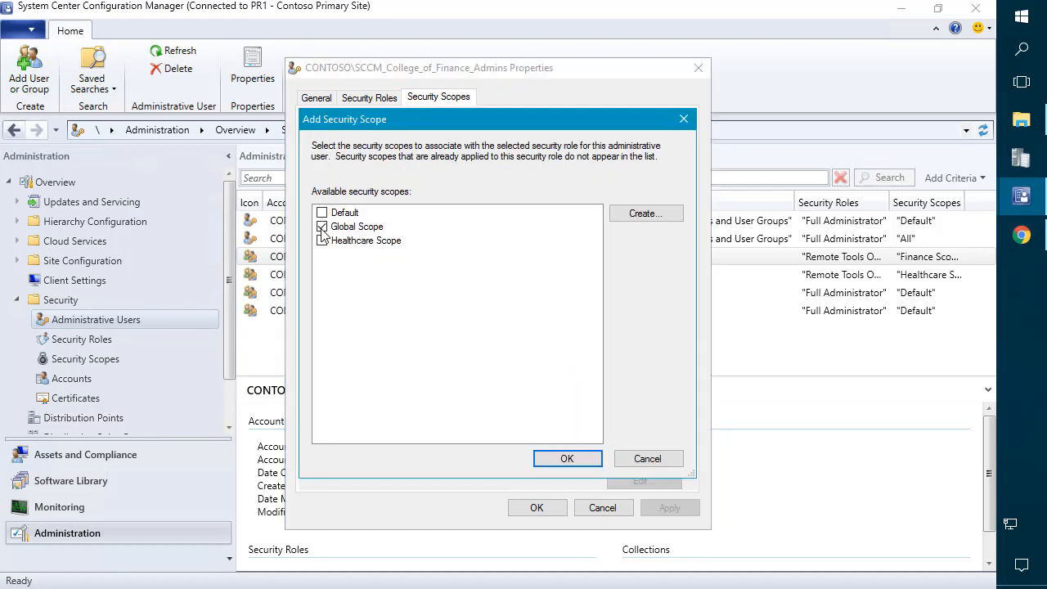
{"action": "left_click", "coordinate": [565, 457]}
{"action": "left_click", "coordinate": [543, 508]}
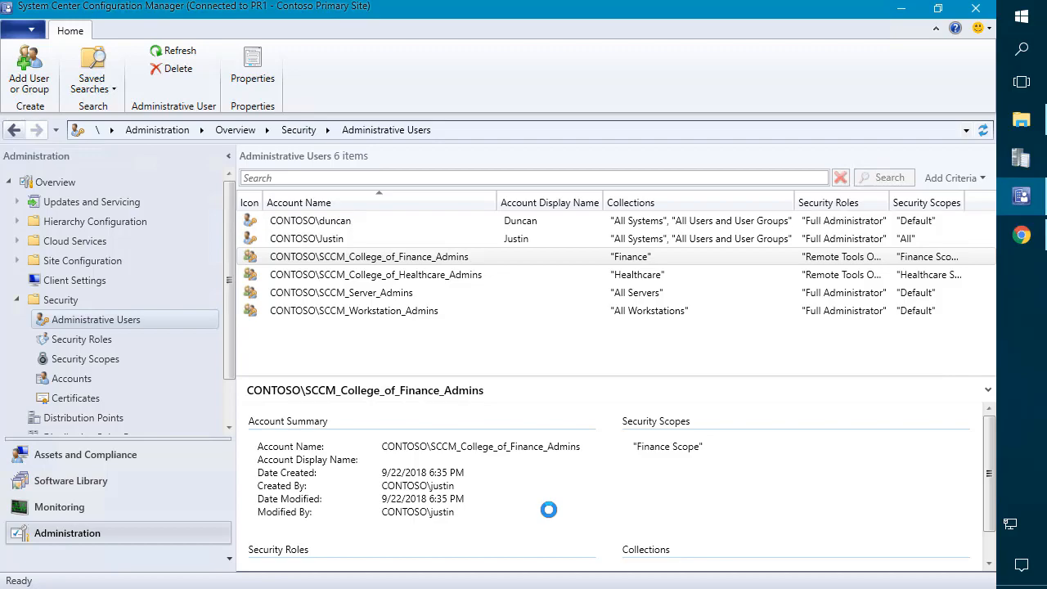
Step: Launch Configuration Manager Console from the Start search 'conf' as a different user
{"action": "left_click", "coordinate": [1020, 18]}
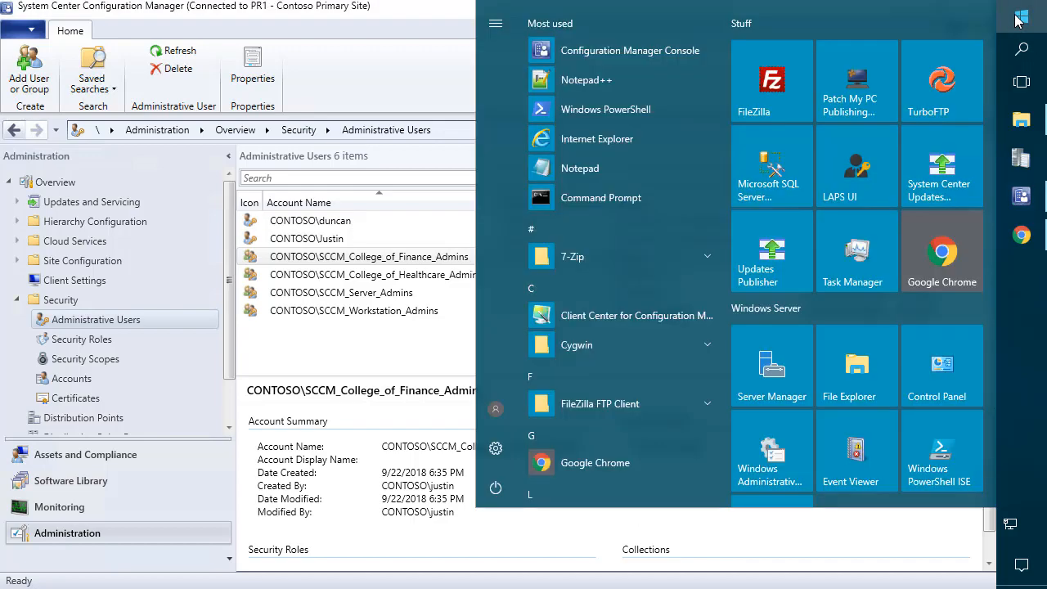
{"action": "type", "text": "conf"}
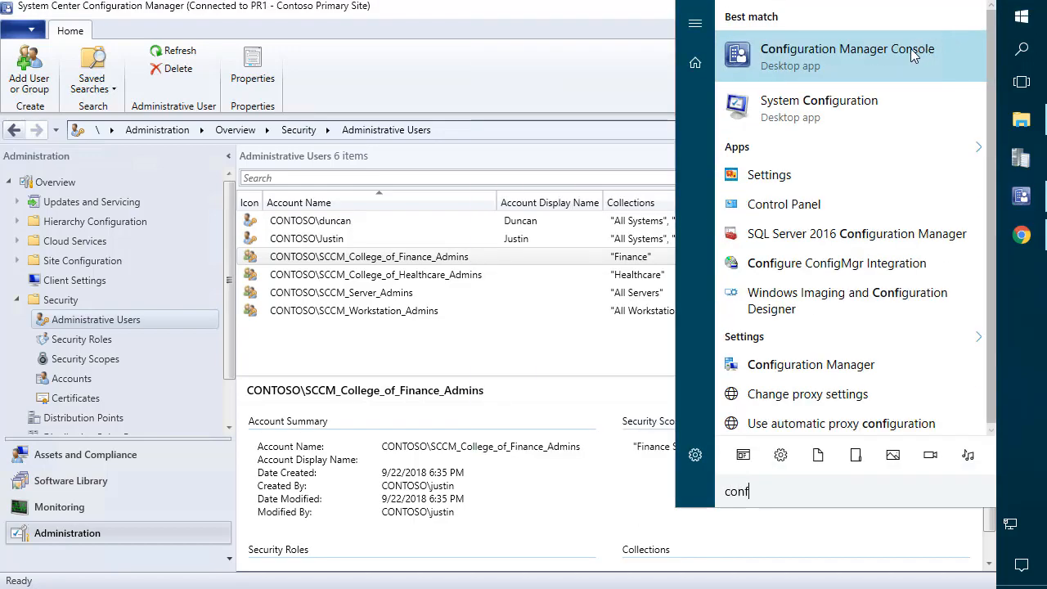
{"action": "right_click", "coordinate": [833, 62]}
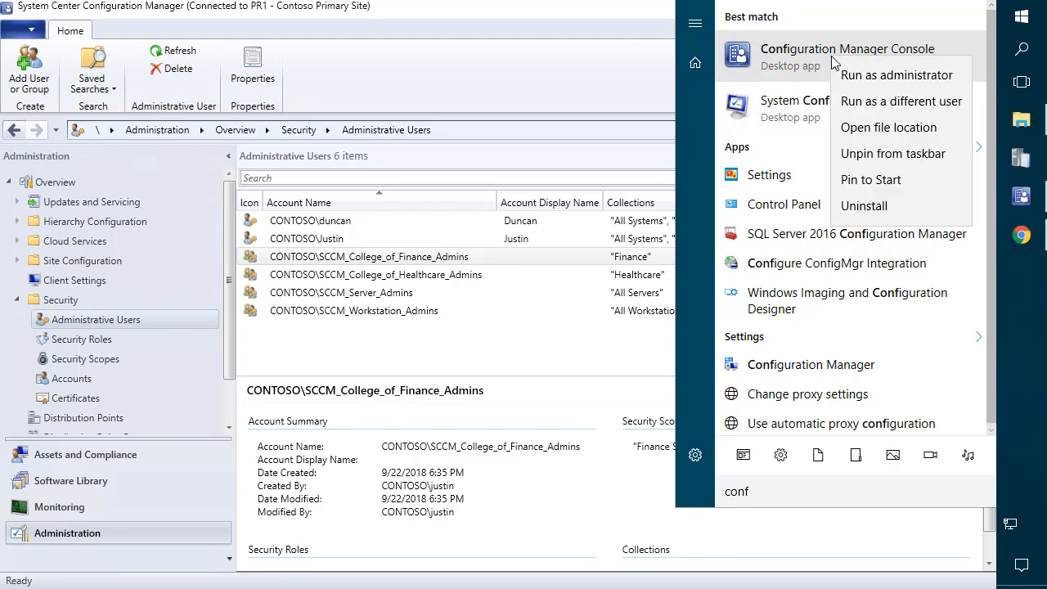
{"action": "left_click", "coordinate": [880, 127]}
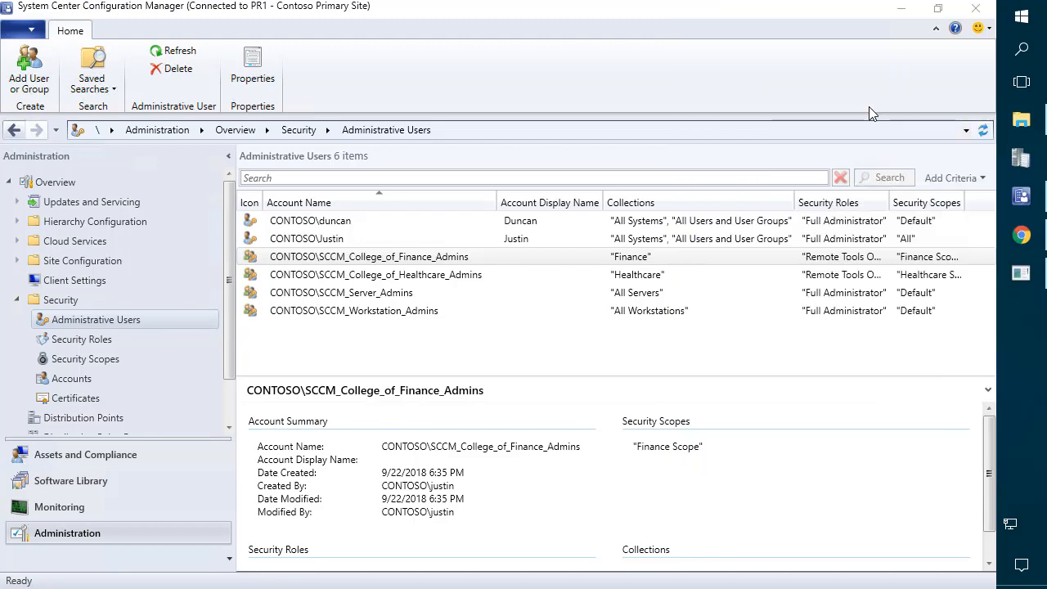
Step: Sign in with the Finance admin account's username and password, retrying after a rejected attempt
{"action": "left_click", "coordinate": [1014, 270]}
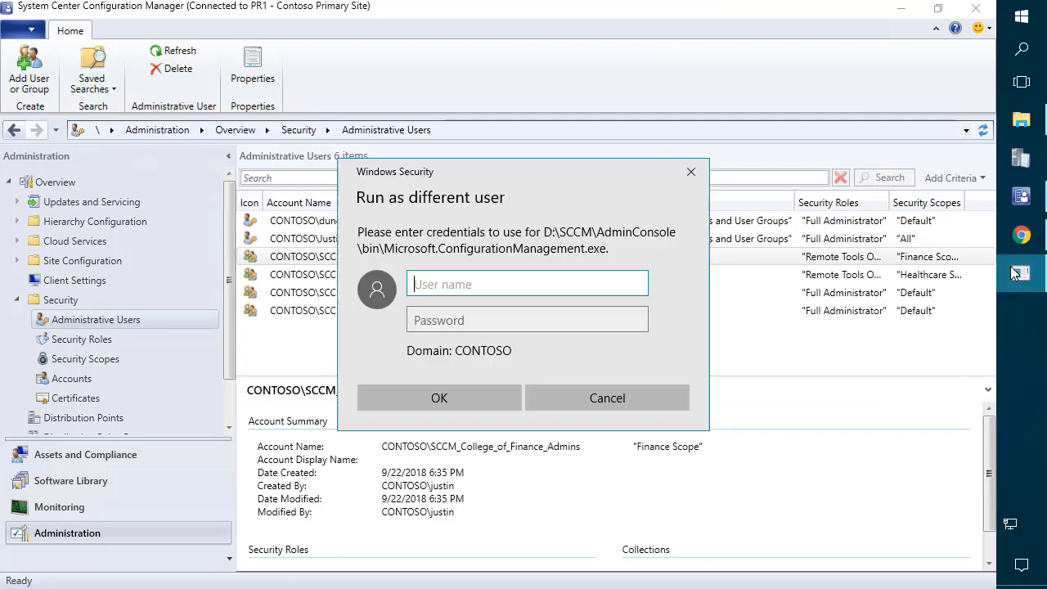
{"action": "type", "text": "Finance_Admin"}
{"action": "key", "text": "Tab"}
{"action": "type", "text": "****"}
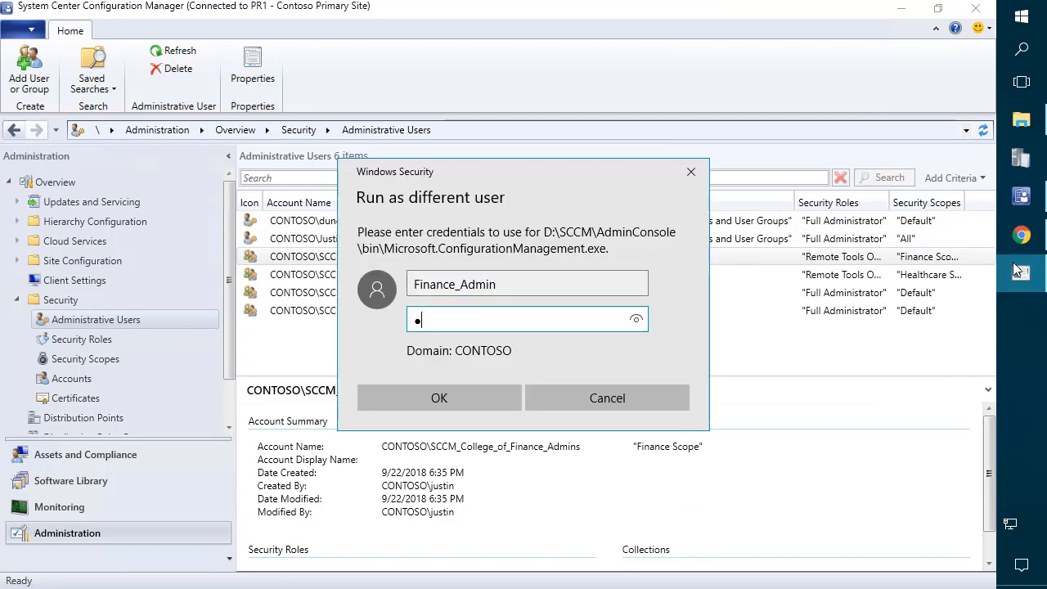
{"action": "type", "text": "****"}
{"action": "key", "text": "Return"}
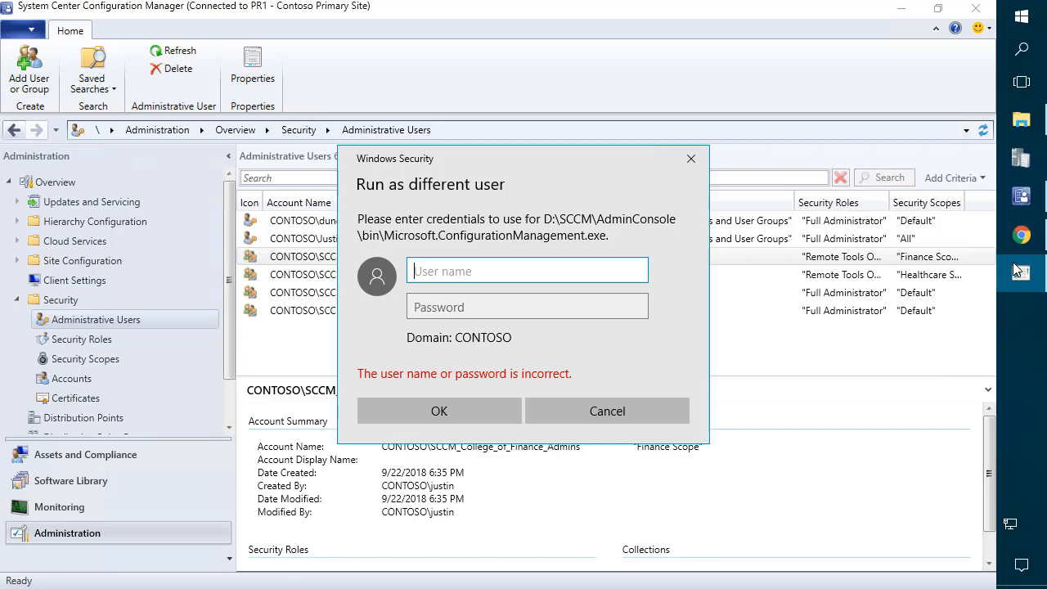
{"action": "type", "text": "Finance_Admin"}
{"action": "key", "text": "Tab"}
{"action": "type", "text": "********"}
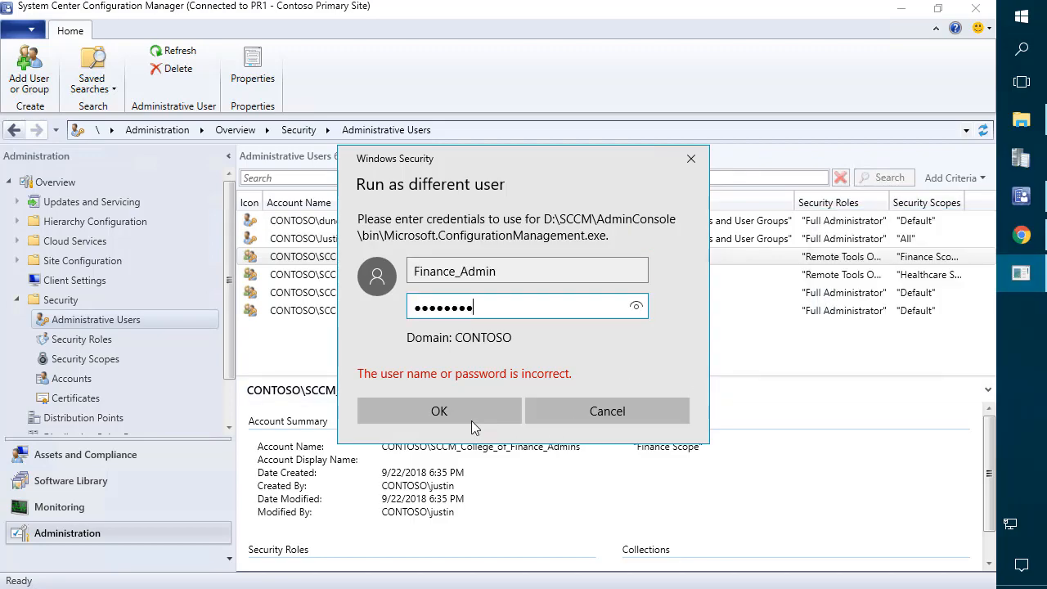
{"action": "left_click", "coordinate": [470, 418]}
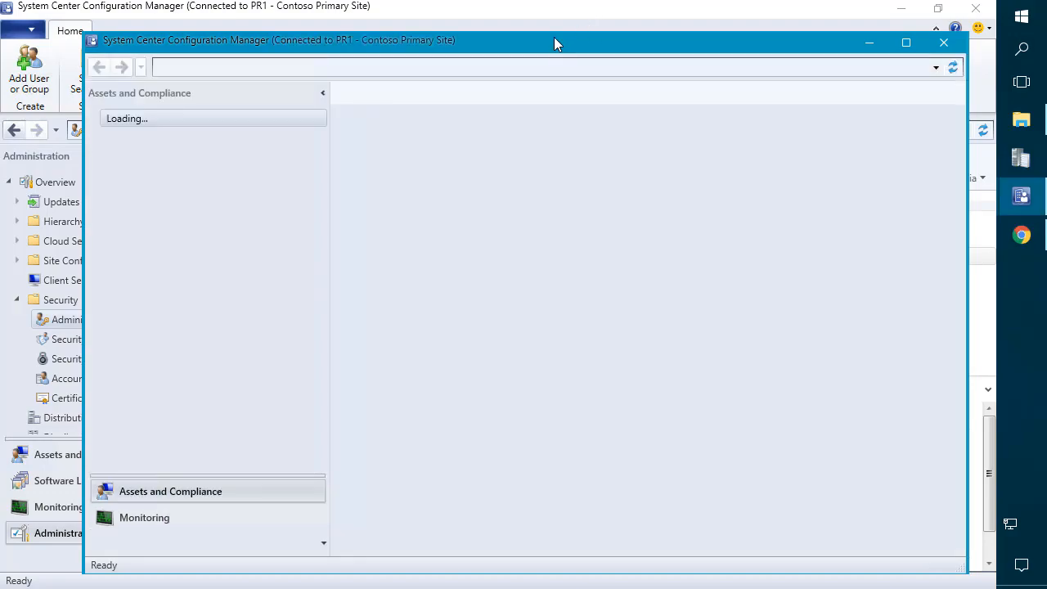
Step: Maximize the restricted console and switch from Monitoring back to Assets and Compliance
{"action": "double_click", "coordinate": [554, 40]}
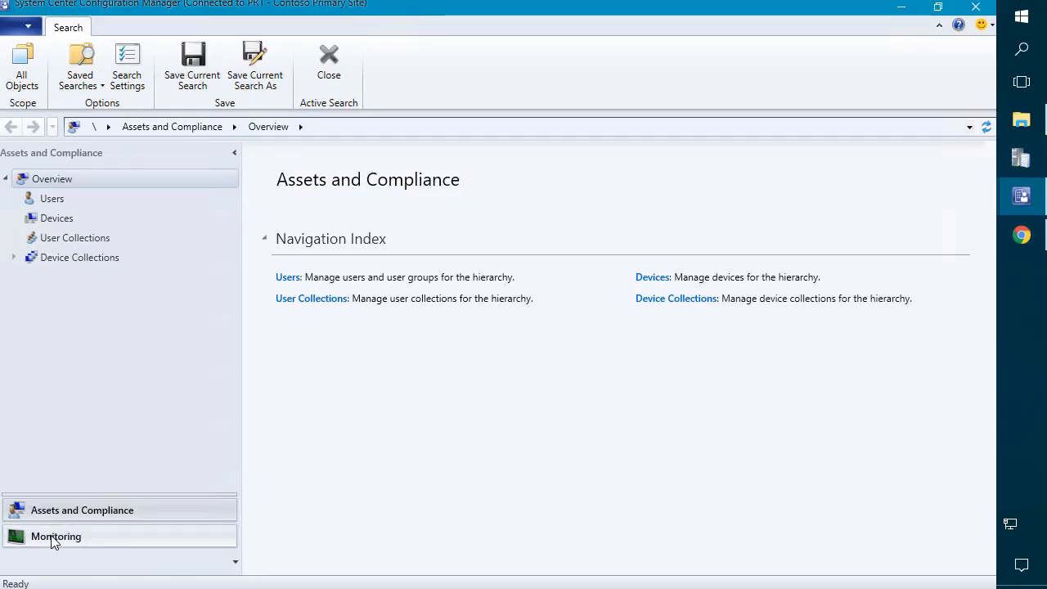
{"action": "left_click", "coordinate": [53, 540]}
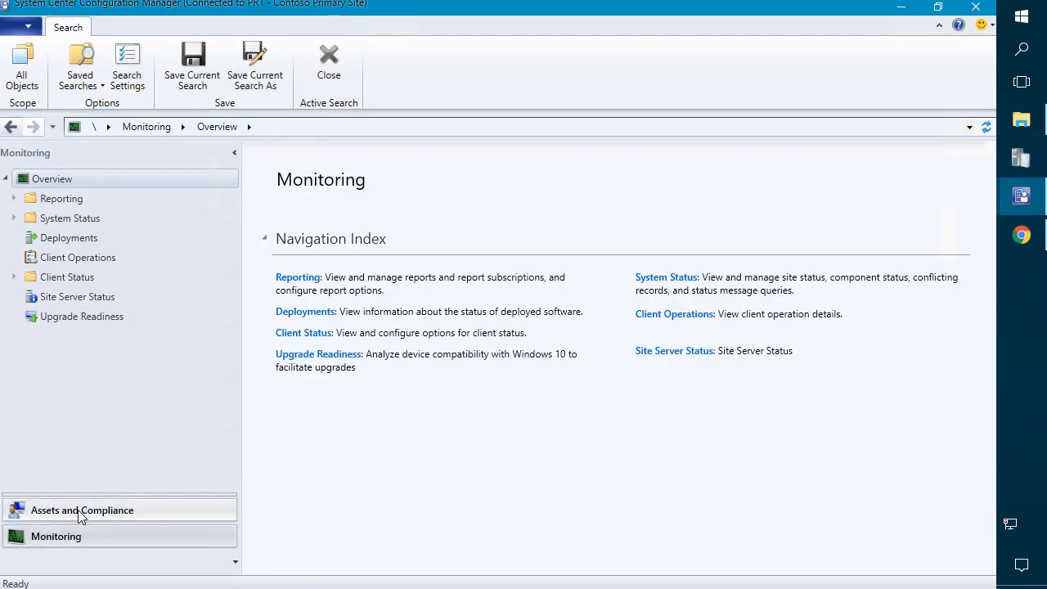
{"action": "left_click", "coordinate": [78, 509]}
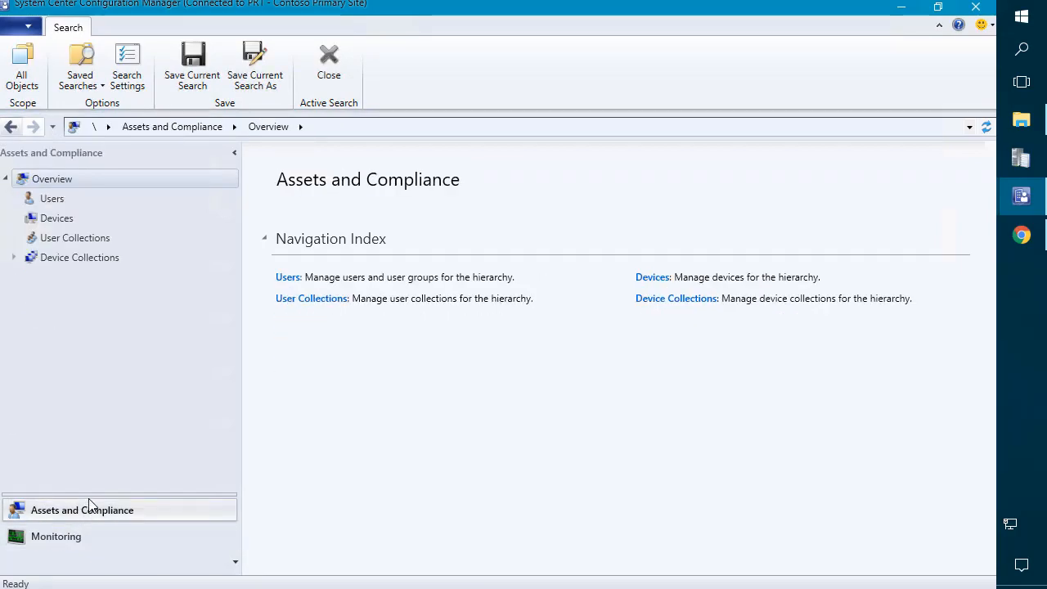
Step: Check the visible devices, including LAB1-W7-X64, and the lone Finance device collection
{"action": "left_click", "coordinate": [50, 224]}
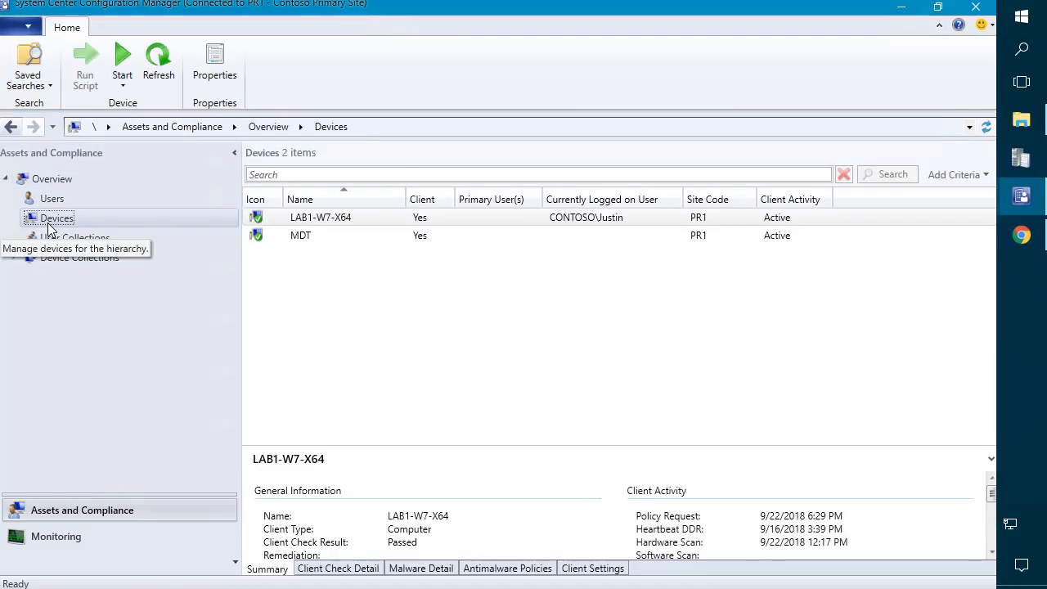
{"action": "left_click", "coordinate": [347, 216]}
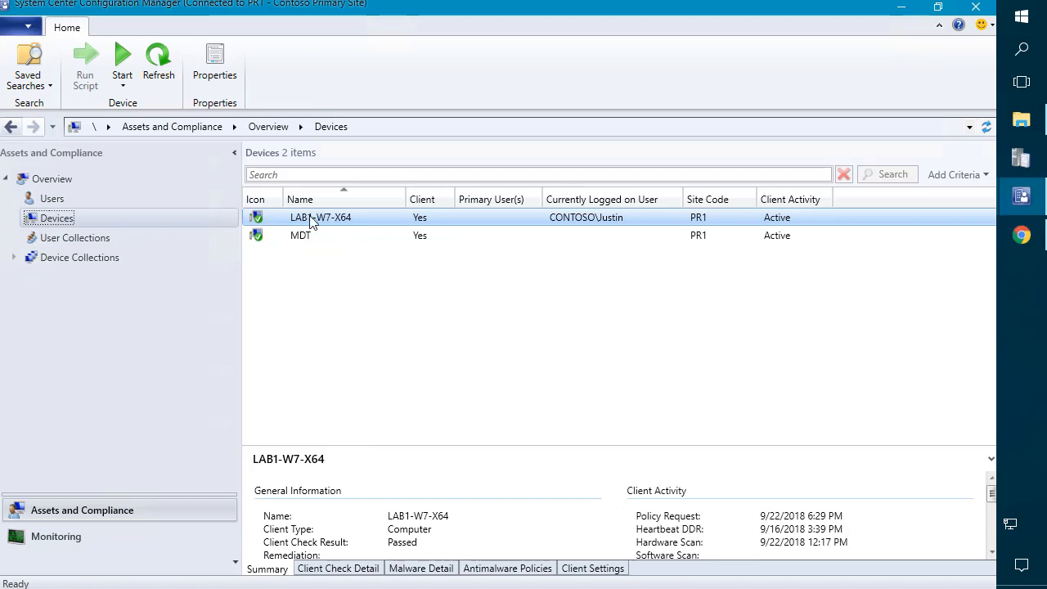
{"action": "left_click", "coordinate": [111, 258]}
{"action": "left_click", "coordinate": [334, 226]}
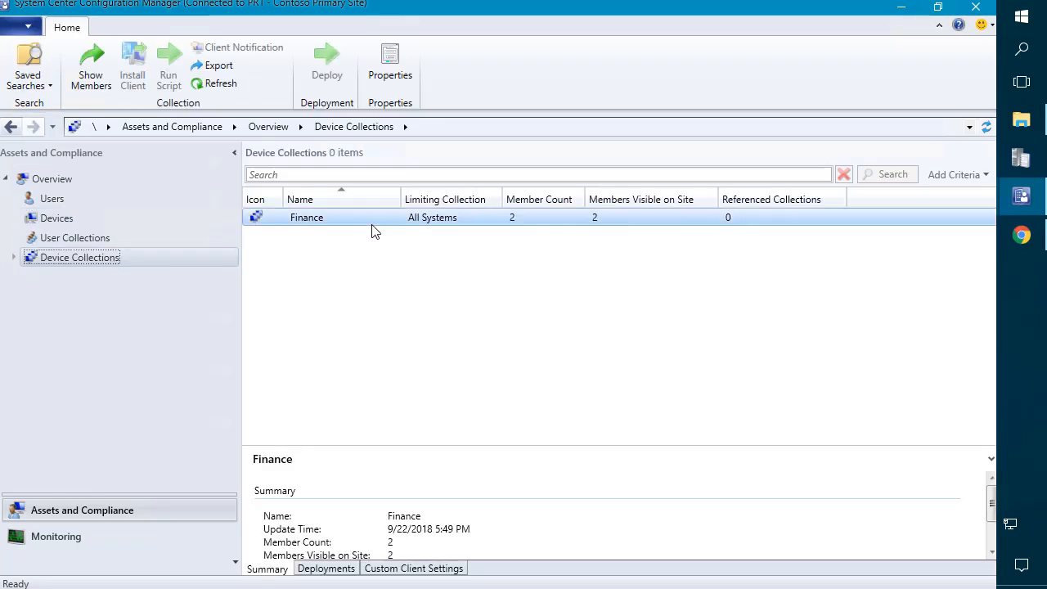
Step: Review the actions available for LAB1-W7-X64, then return to Device Collections
{"action": "left_click", "coordinate": [131, 220]}
{"action": "left_click", "coordinate": [311, 217]}
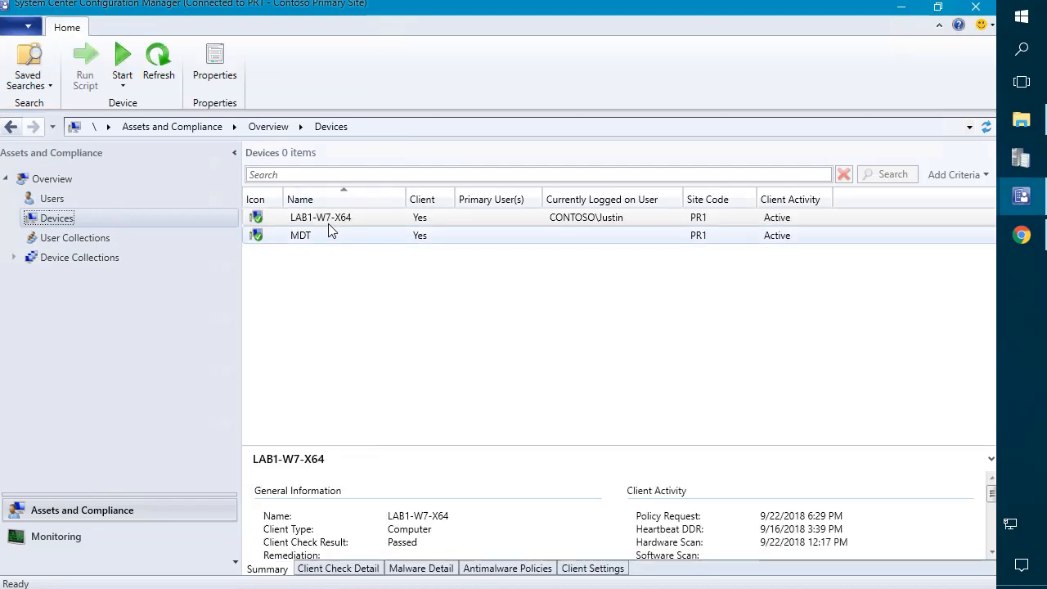
{"action": "right_click", "coordinate": [311, 218]}
{"action": "mouse_move", "coordinate": [264, 249]}
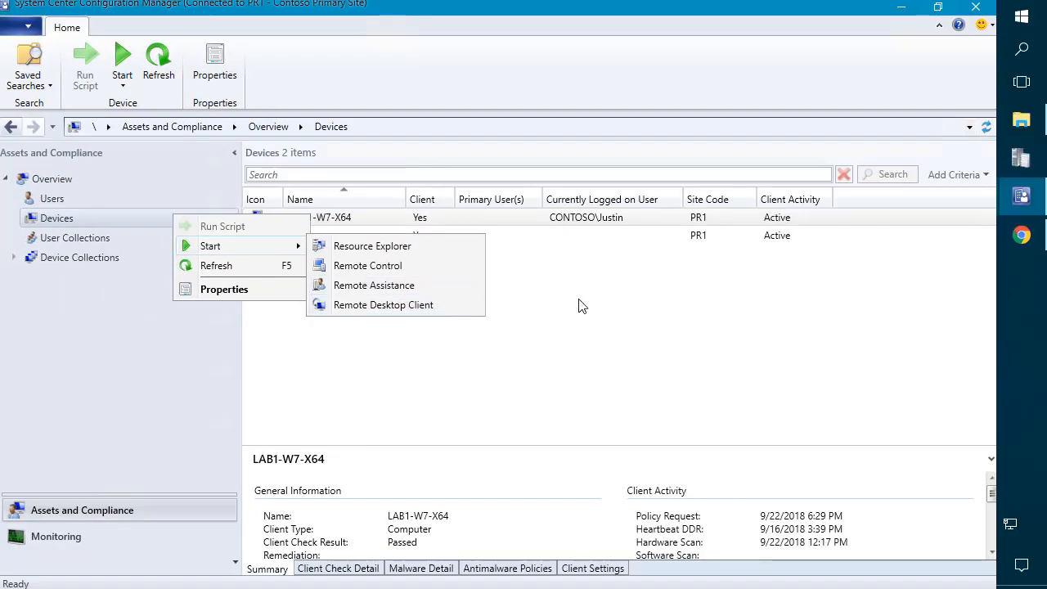
{"action": "left_click", "coordinate": [777, 343]}
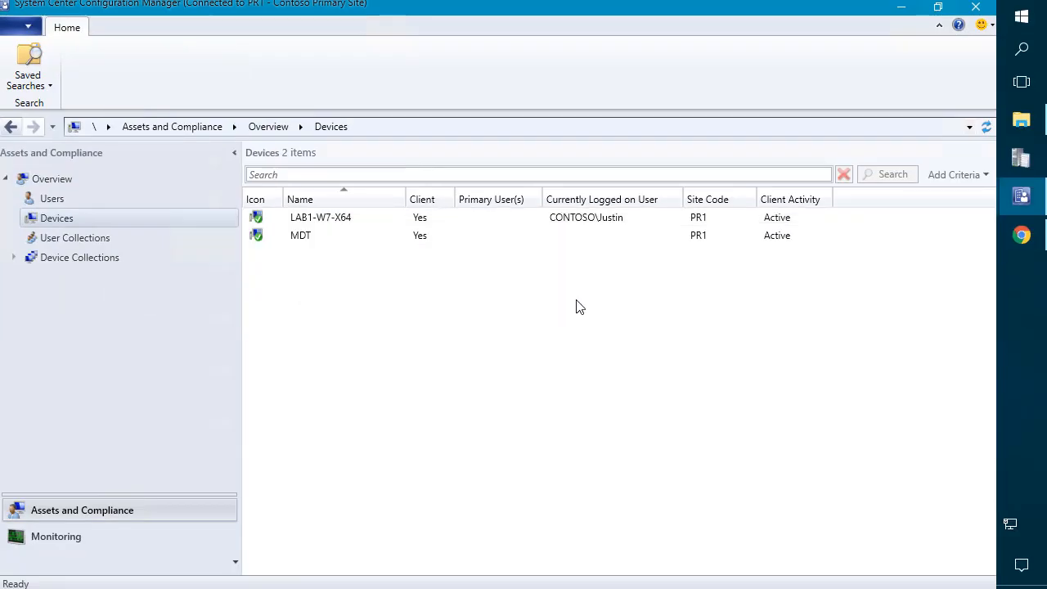
{"action": "left_click", "coordinate": [66, 259]}
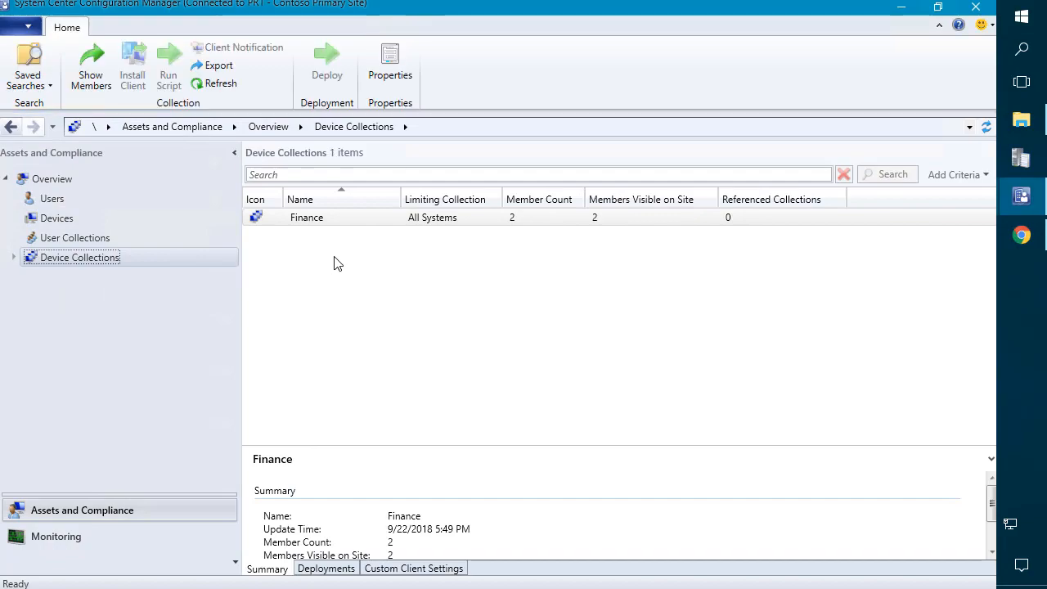
{"action": "left_click", "coordinate": [334, 264]}
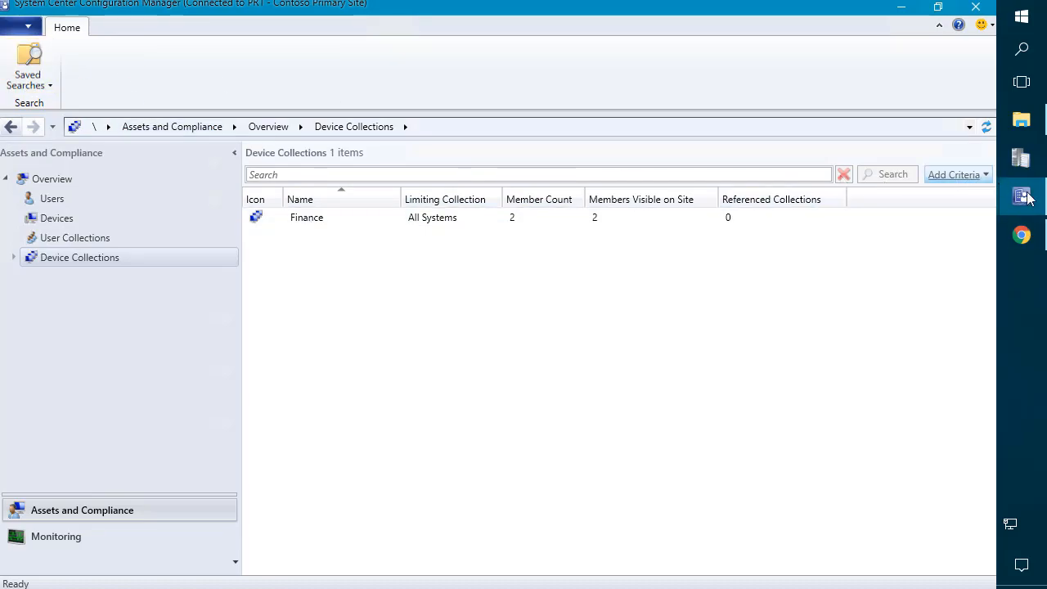
Step: In the full-access console, browse the applications list and all device collections
{"action": "mouse_move", "coordinate": [1021, 202]}
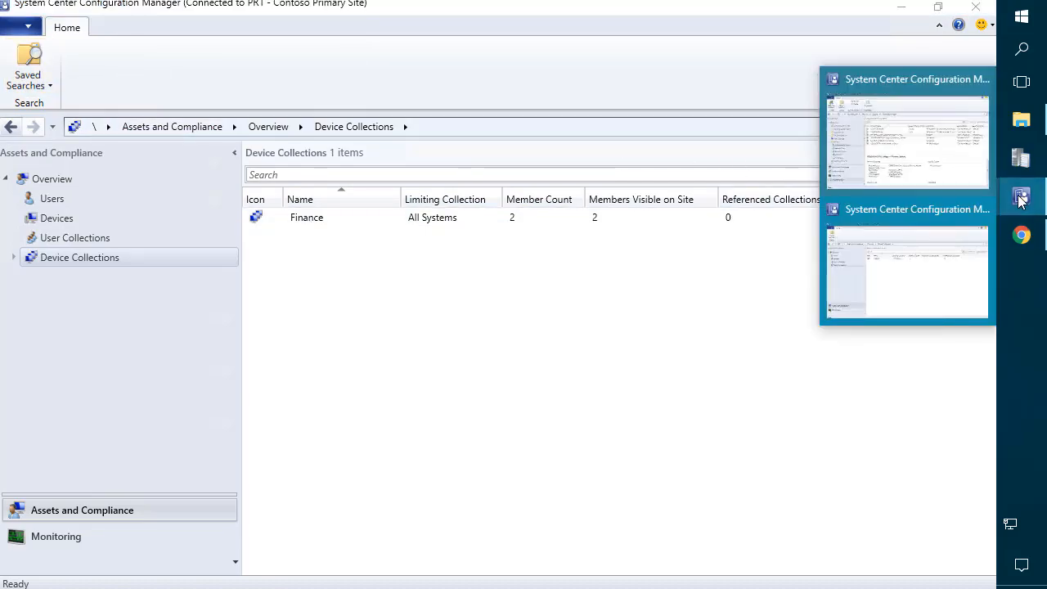
{"action": "left_click", "coordinate": [913, 138]}
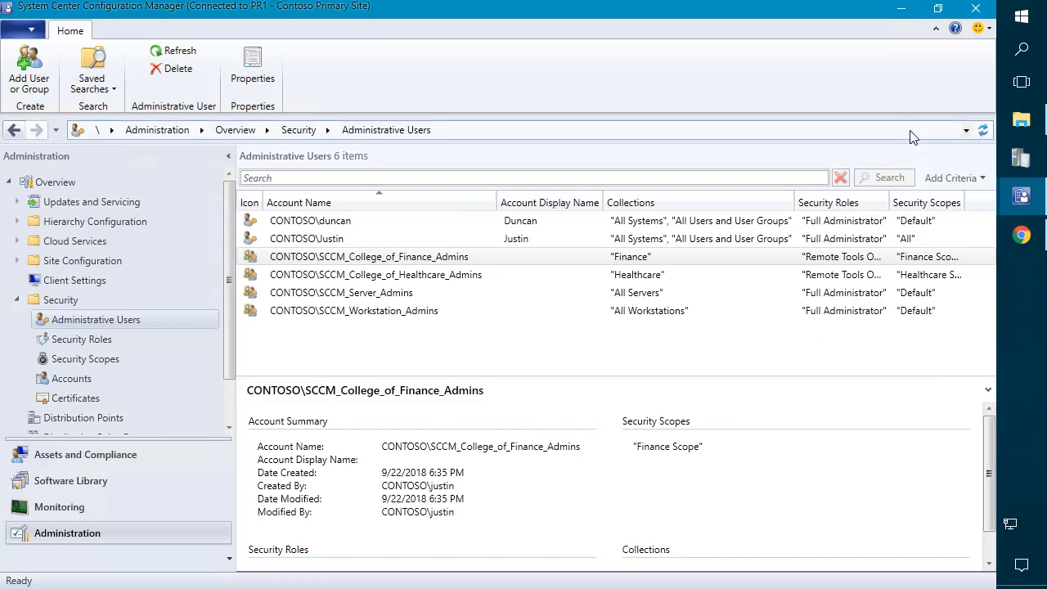
{"action": "left_click", "coordinate": [44, 480]}
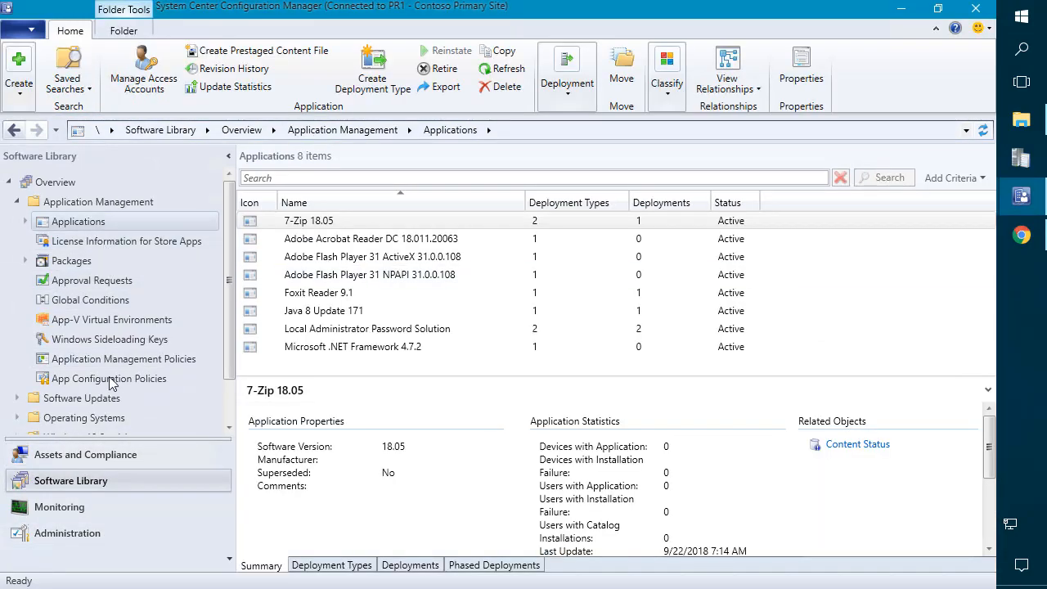
{"action": "left_click", "coordinate": [82, 454]}
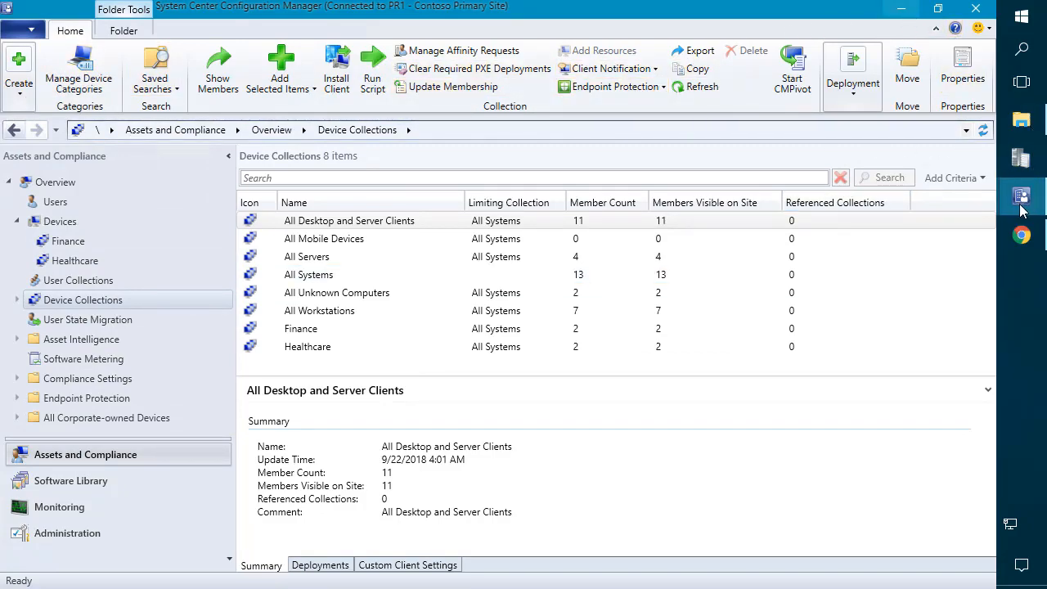
Step: Compare with the restricted console, then show the full console's Administrative Users list
{"action": "mouse_move", "coordinate": [1019, 205]}
{"action": "left_click", "coordinate": [917, 225]}
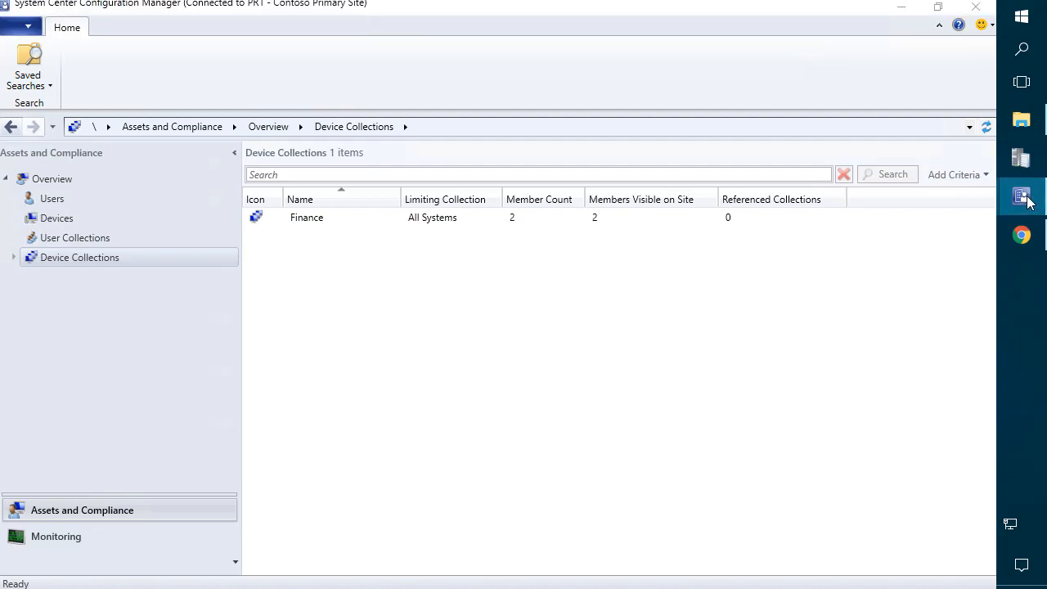
{"action": "mouse_move", "coordinate": [1021, 196]}
{"action": "left_click", "coordinate": [924, 270]}
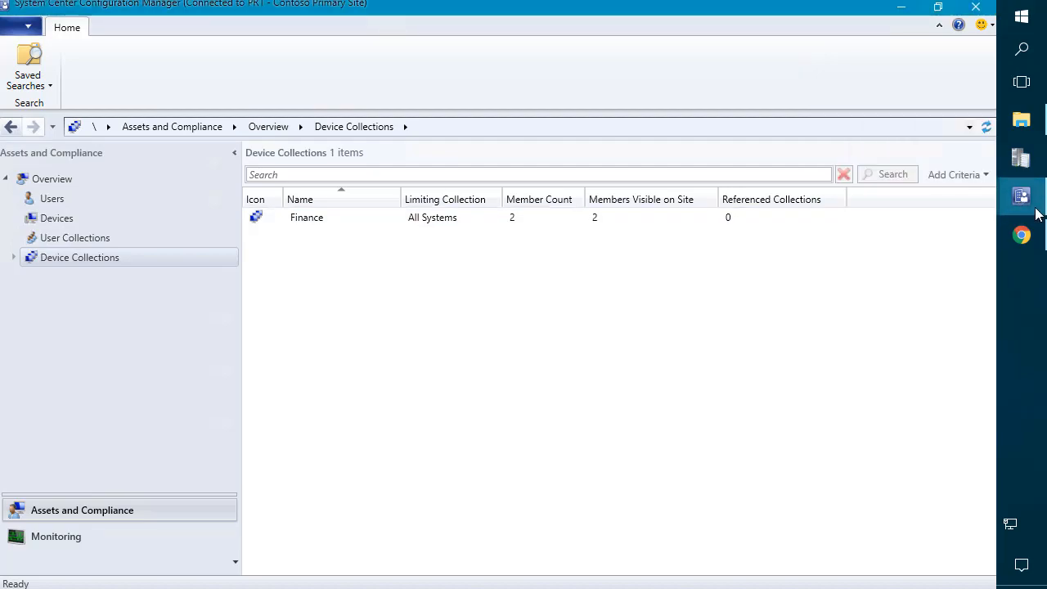
{"action": "left_click", "coordinate": [922, 155]}
{"action": "left_click", "coordinate": [68, 533]}
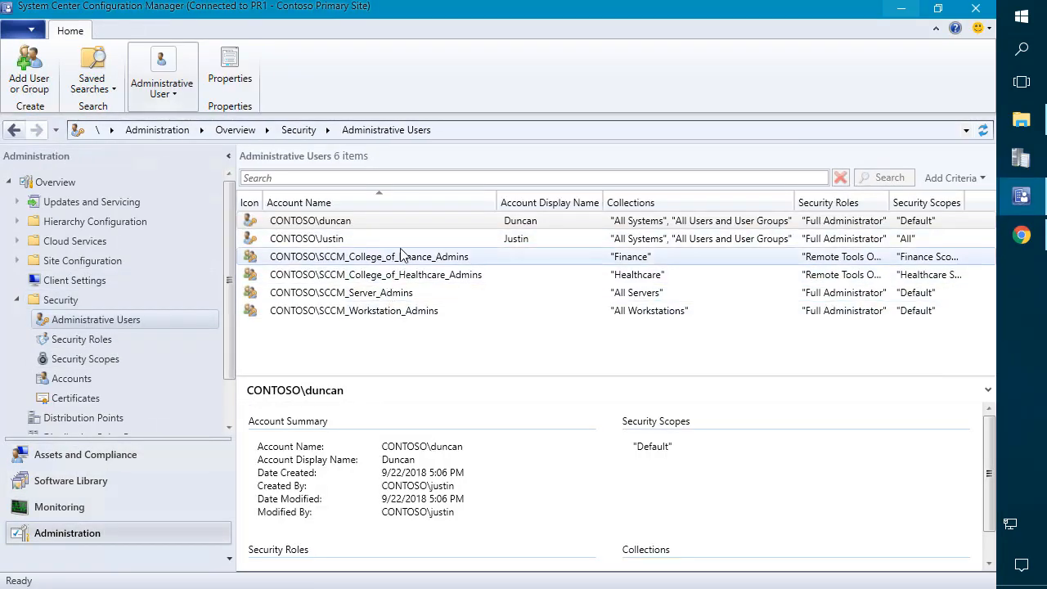
Step: Add the Application Administrator role to the Finance admins group and save its properties
{"action": "left_click", "coordinate": [401, 256]}
{"action": "right_click", "coordinate": [400, 256]}
{"action": "left_click", "coordinate": [362, 311]}
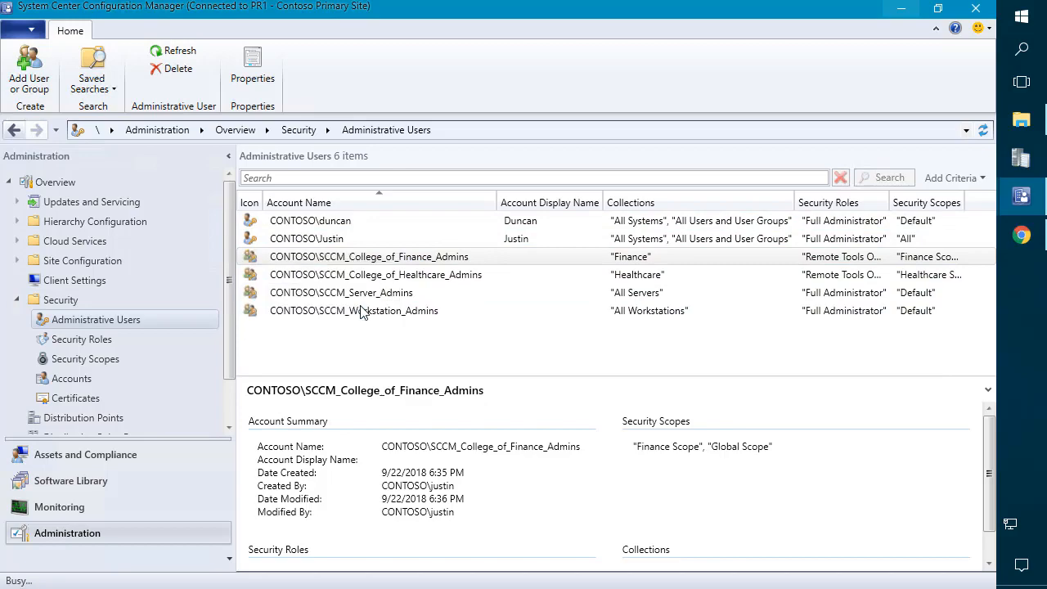
{"action": "left_click", "coordinate": [373, 100]}
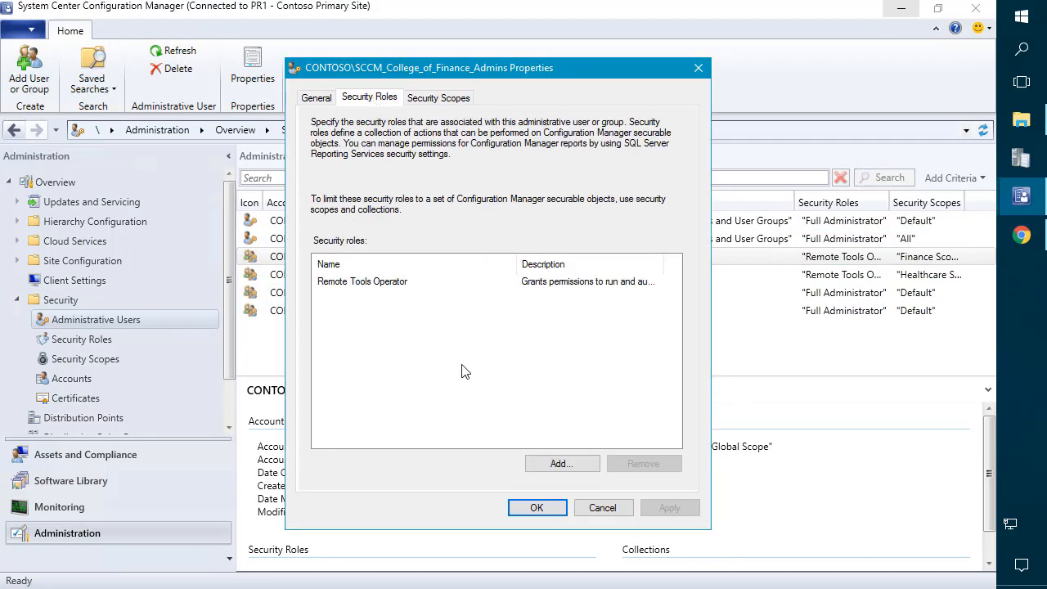
{"action": "left_click", "coordinate": [559, 464]}
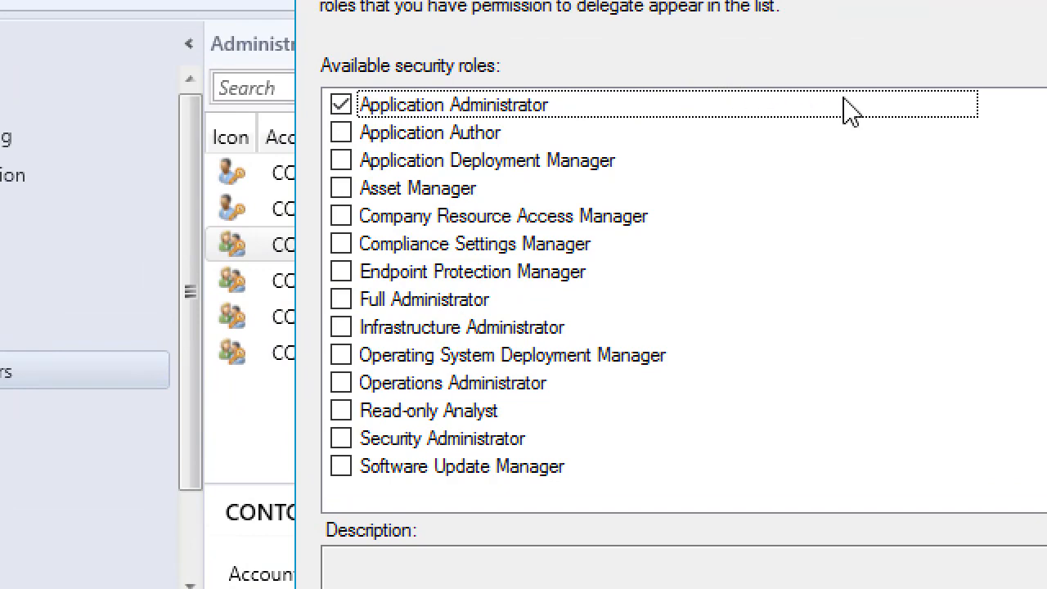
{"action": "left_click", "coordinate": [462, 137]}
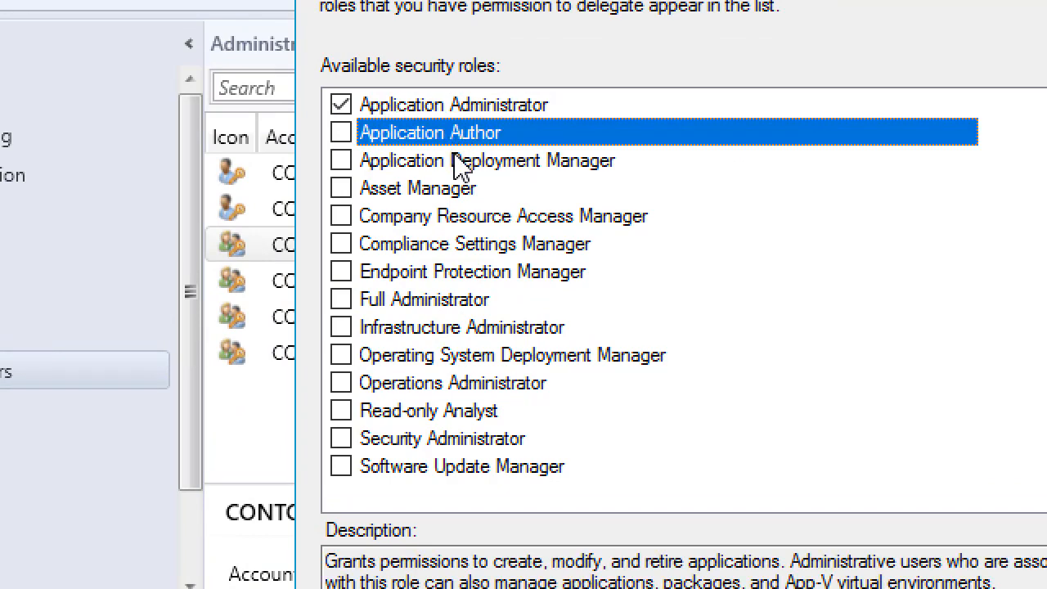
{"action": "left_click", "coordinate": [458, 163]}
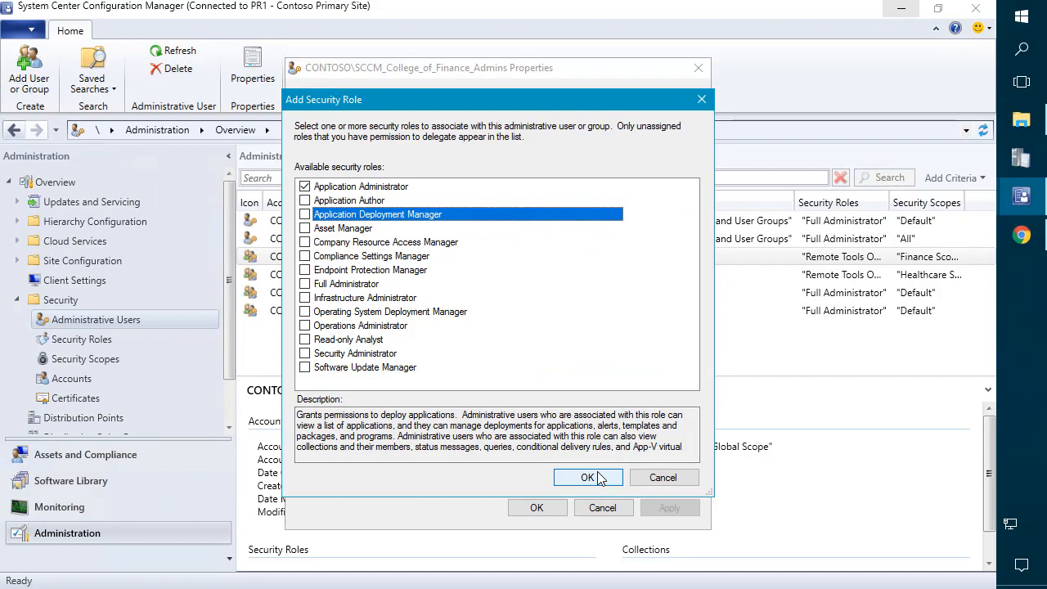
{"action": "left_click", "coordinate": [589, 478]}
{"action": "left_click", "coordinate": [540, 508]}
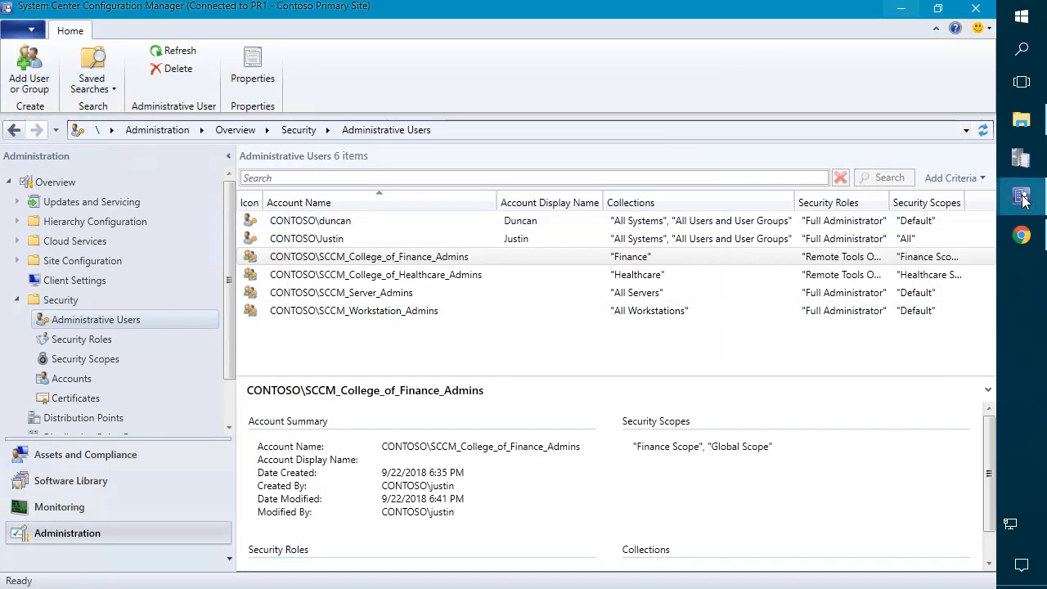
Step: Refresh the restricted console's empty User Collections list, check Monitoring, then close that console
{"action": "mouse_move", "coordinate": [1023, 201]}
{"action": "left_click", "coordinate": [905, 261]}
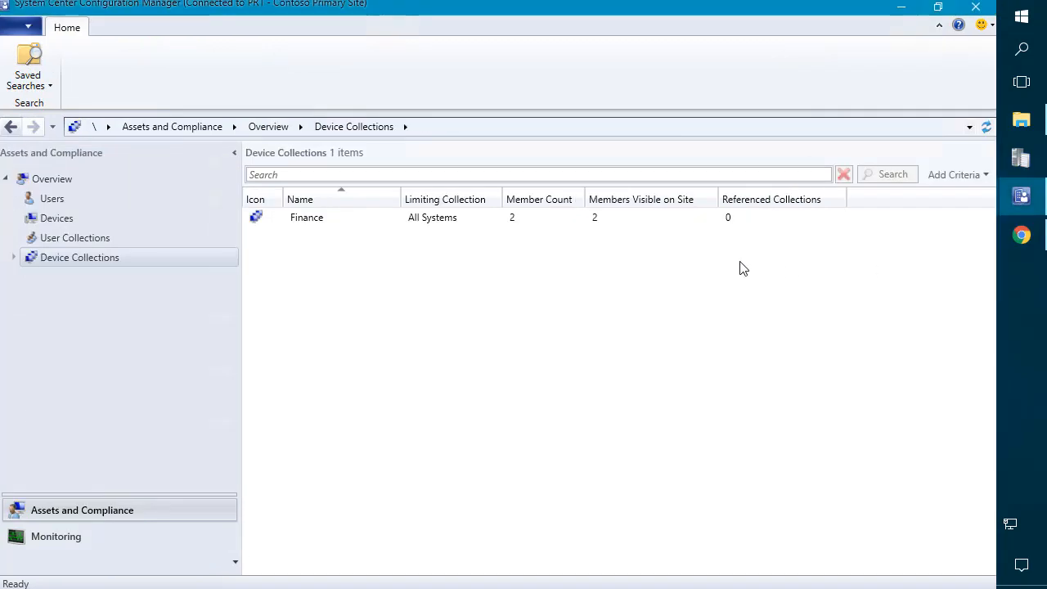
{"action": "left_click", "coordinate": [75, 238]}
{"action": "left_click", "coordinate": [986, 128]}
{"action": "left_click", "coordinate": [66, 537]}
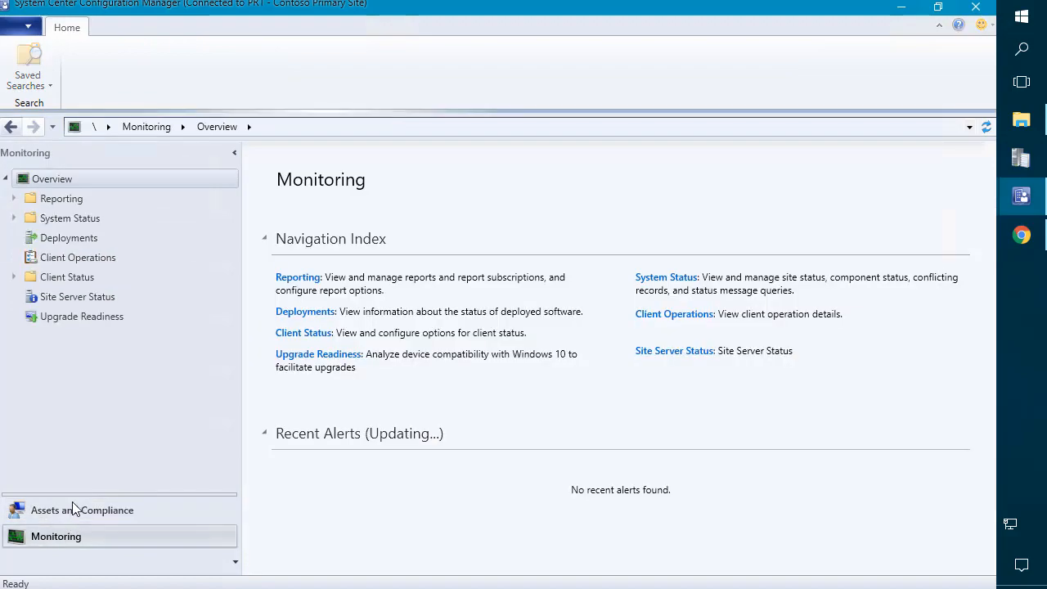
{"action": "left_click", "coordinate": [74, 508]}
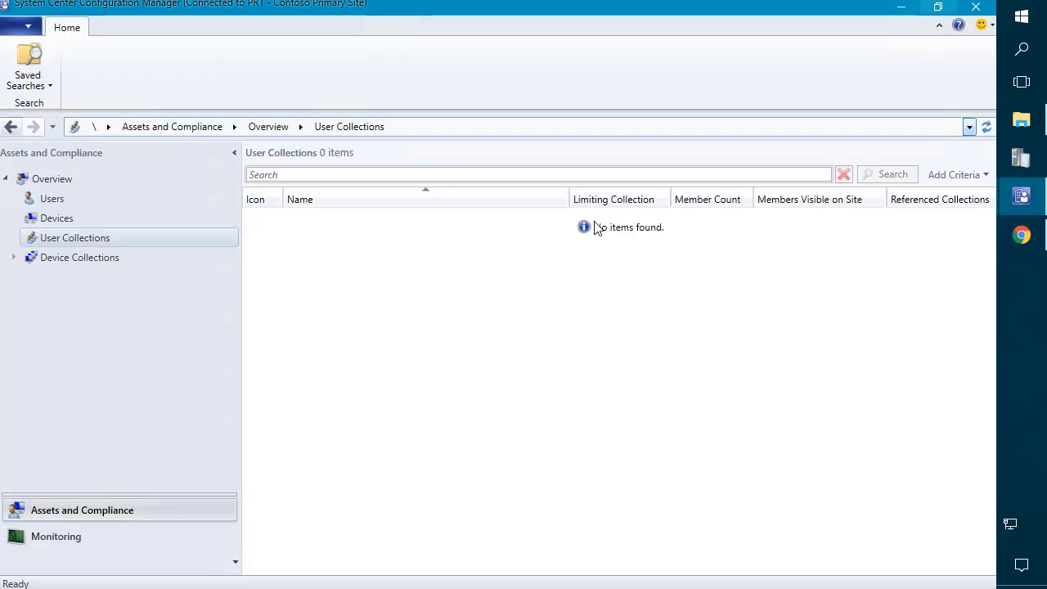
{"action": "left_click", "coordinate": [89, 536]}
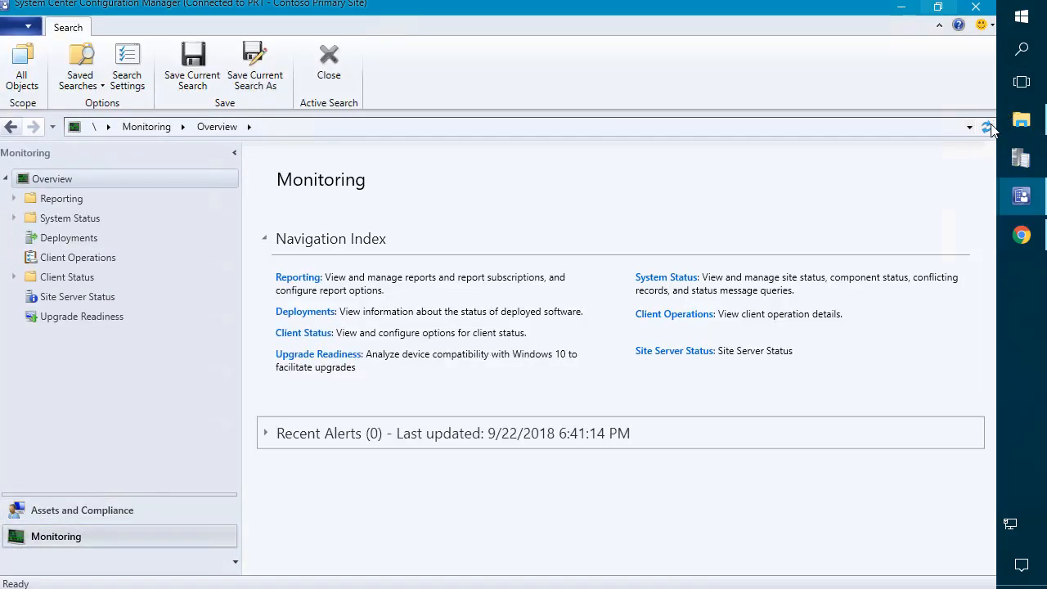
{"action": "left_click", "coordinate": [977, 8]}
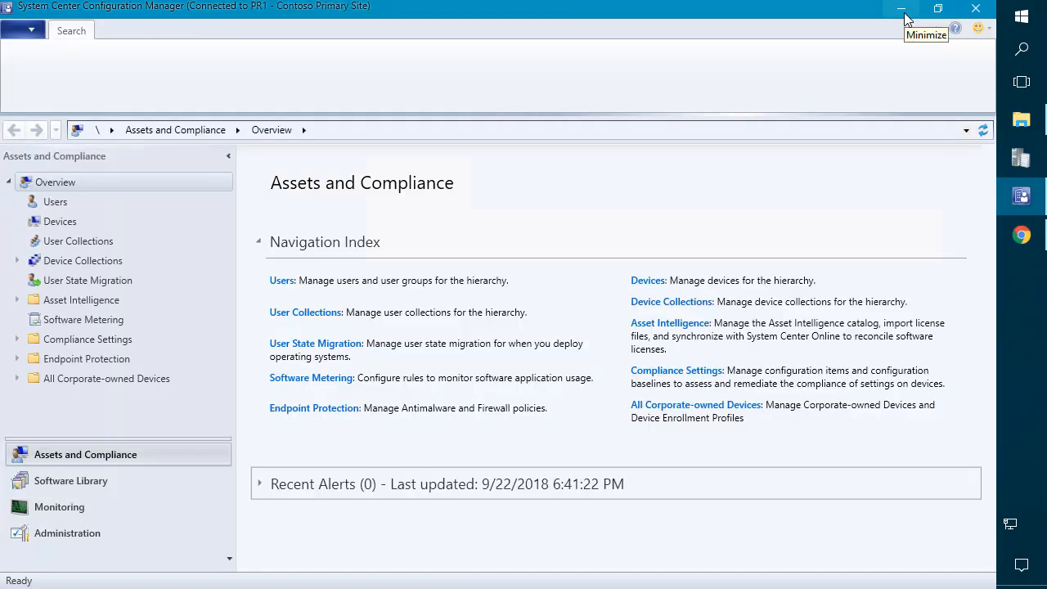
Step: Relaunch Configuration Manager Console from Start as the Finance admin account via Run as different user
{"action": "left_click", "coordinate": [904, 10]}
{"action": "left_click", "coordinate": [1019, 18]}
{"action": "type", "text": "conf"}
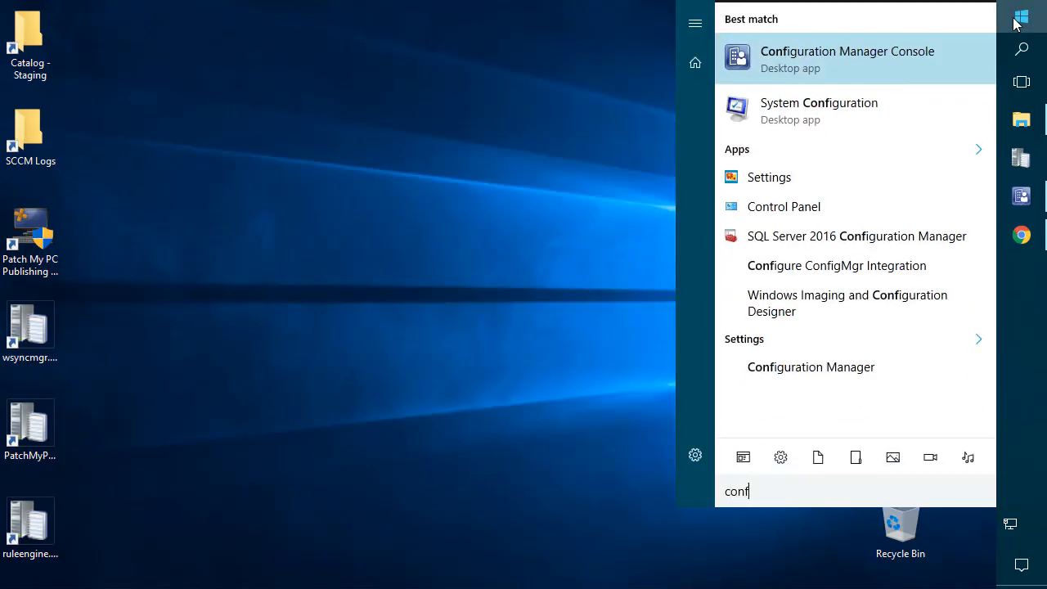
{"action": "right_click", "coordinate": [845, 70]}
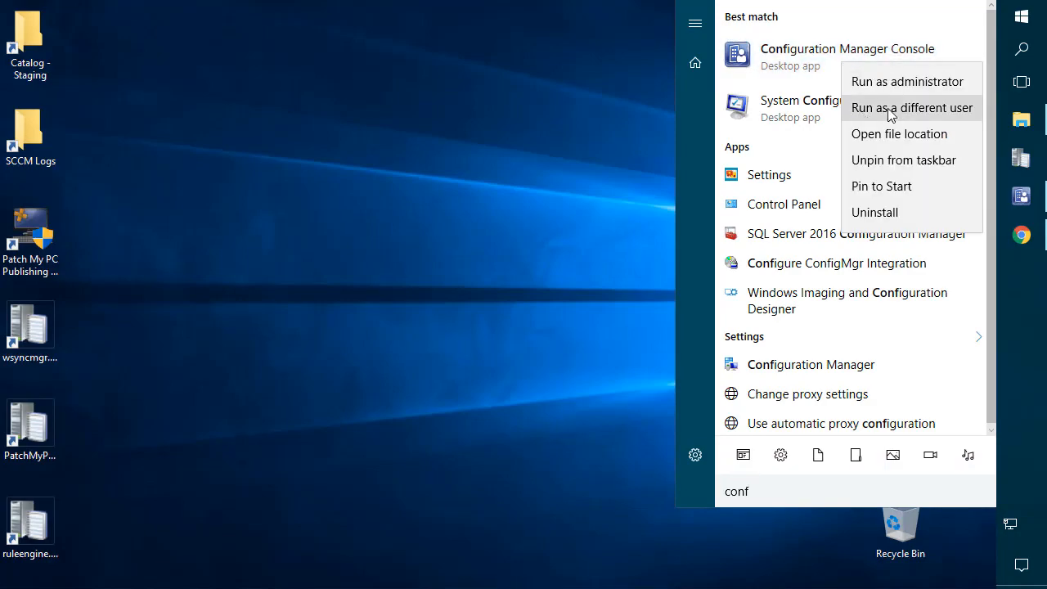
{"action": "left_click", "coordinate": [880, 107]}
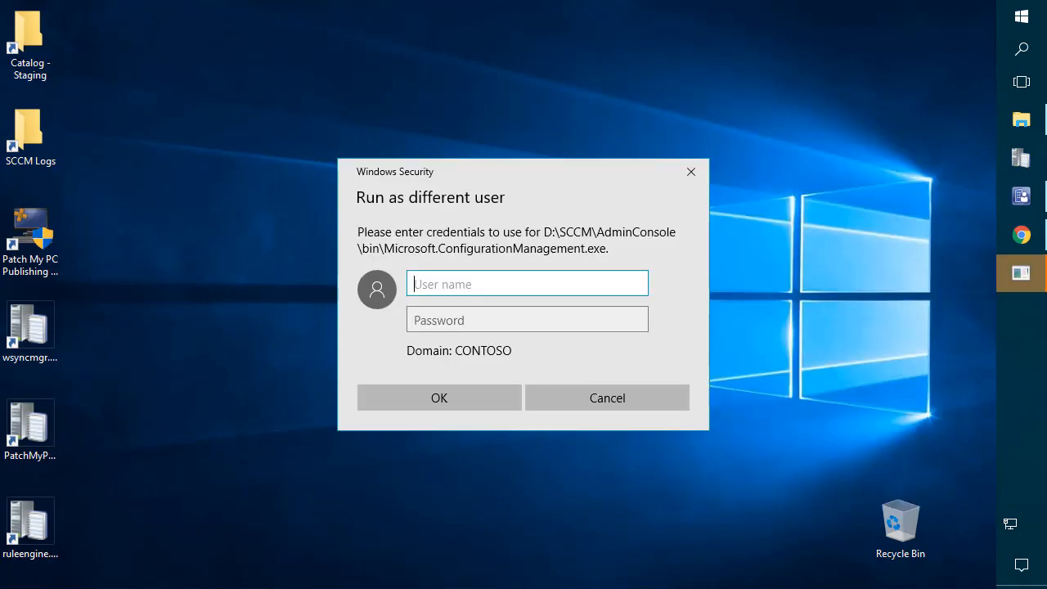
{"action": "type", "text": "Finance_Admin"}
{"action": "left_click", "coordinate": [461, 320]}
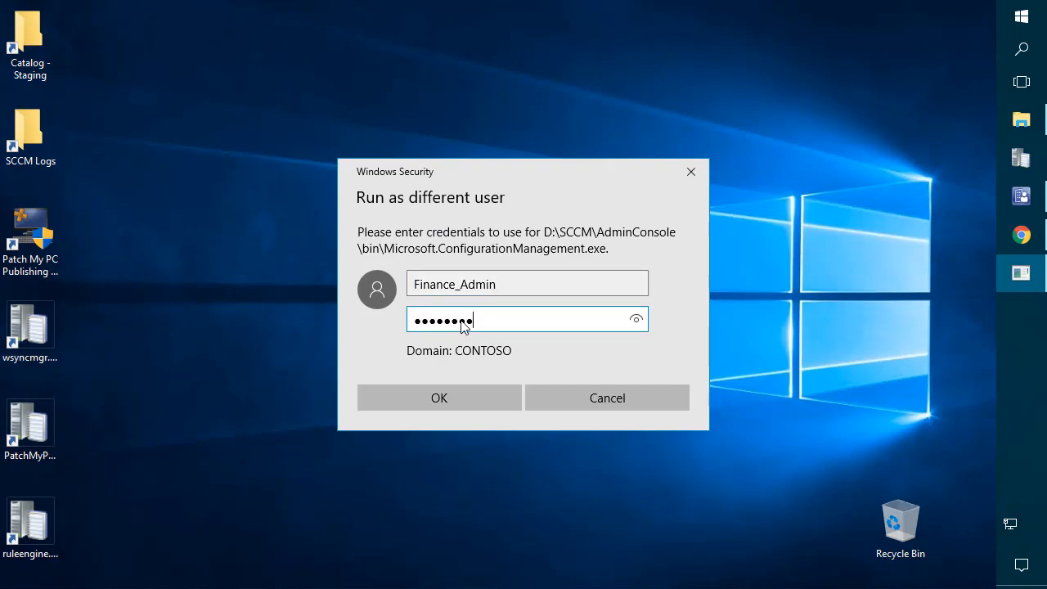
{"action": "key", "text": "Return"}
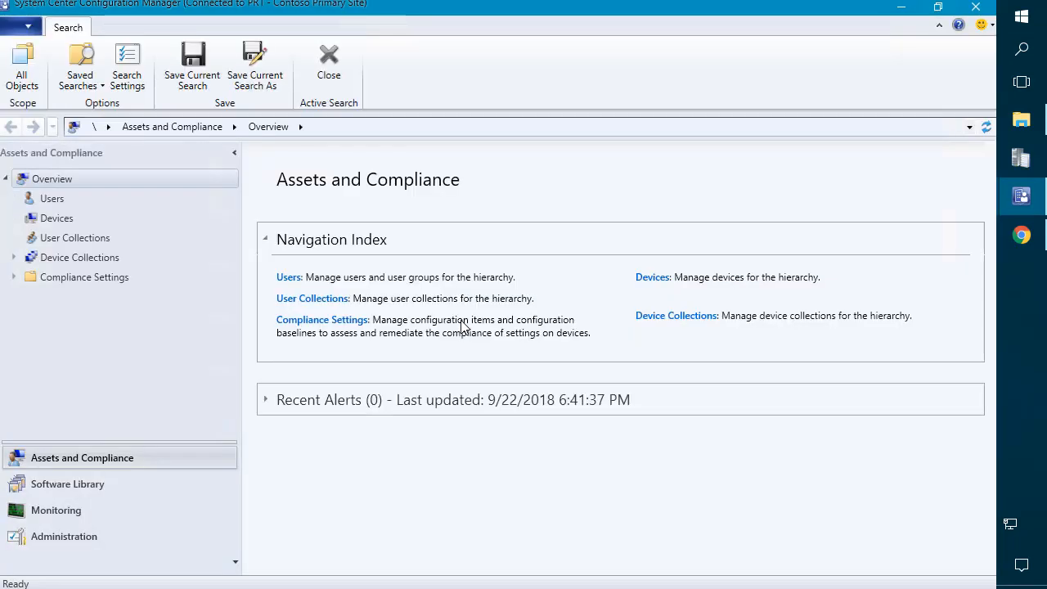
Step: Start the Create Application wizard from Software Library > Application Management > Applications
{"action": "left_click", "coordinate": [139, 485]}
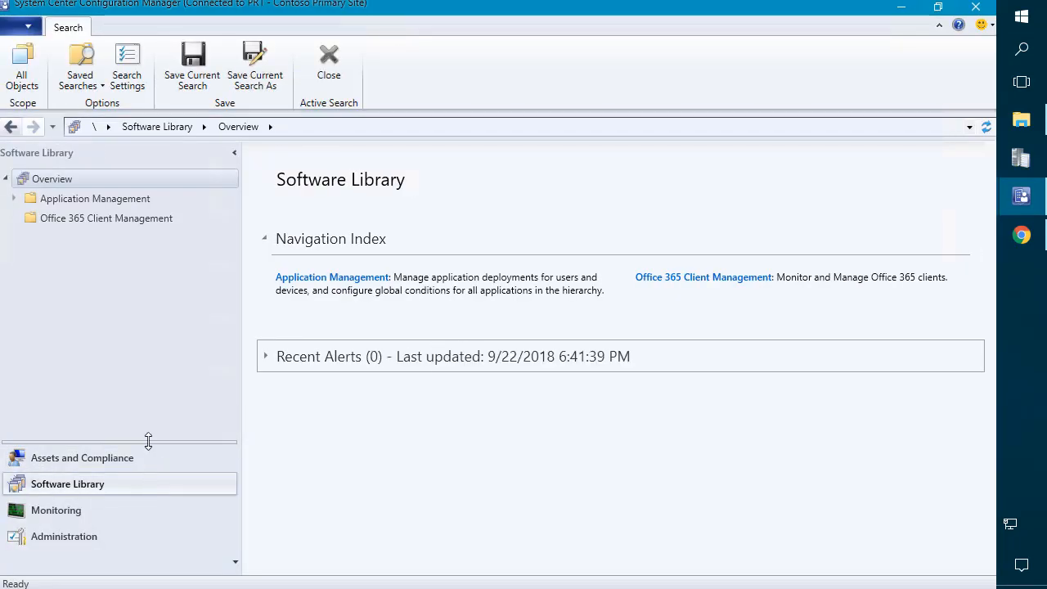
{"action": "left_click", "coordinate": [127, 198]}
{"action": "left_click", "coordinate": [87, 221]}
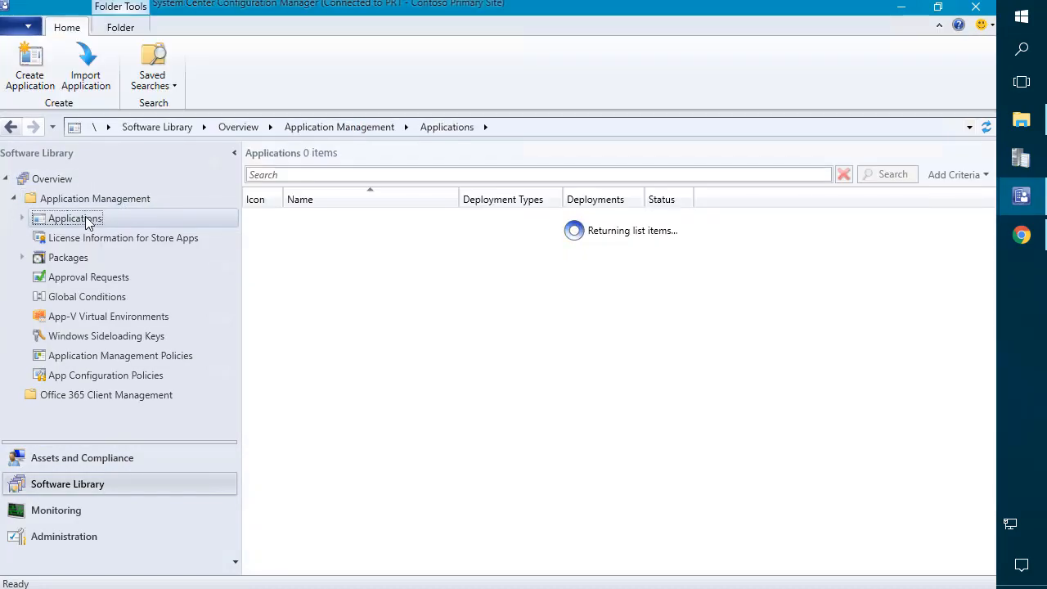
{"action": "right_click", "coordinate": [413, 292]}
{"action": "left_click", "coordinate": [356, 295]}
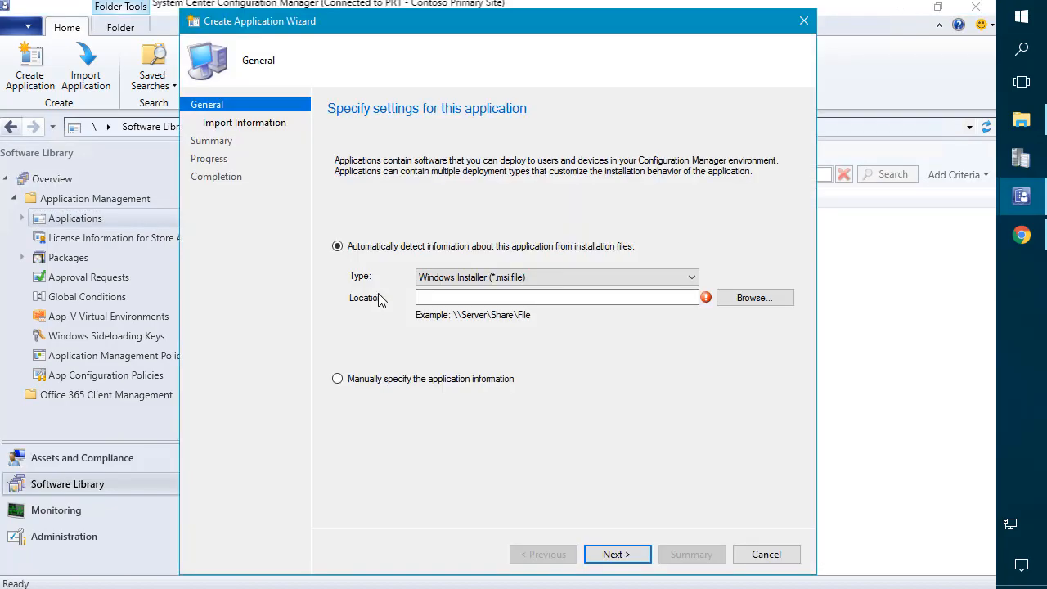
Step: Attempt browsing to \\sccm\sources, dismiss the access error and close the file browser
{"action": "left_click", "coordinate": [758, 298]}
{"action": "left_click", "coordinate": [357, 73]}
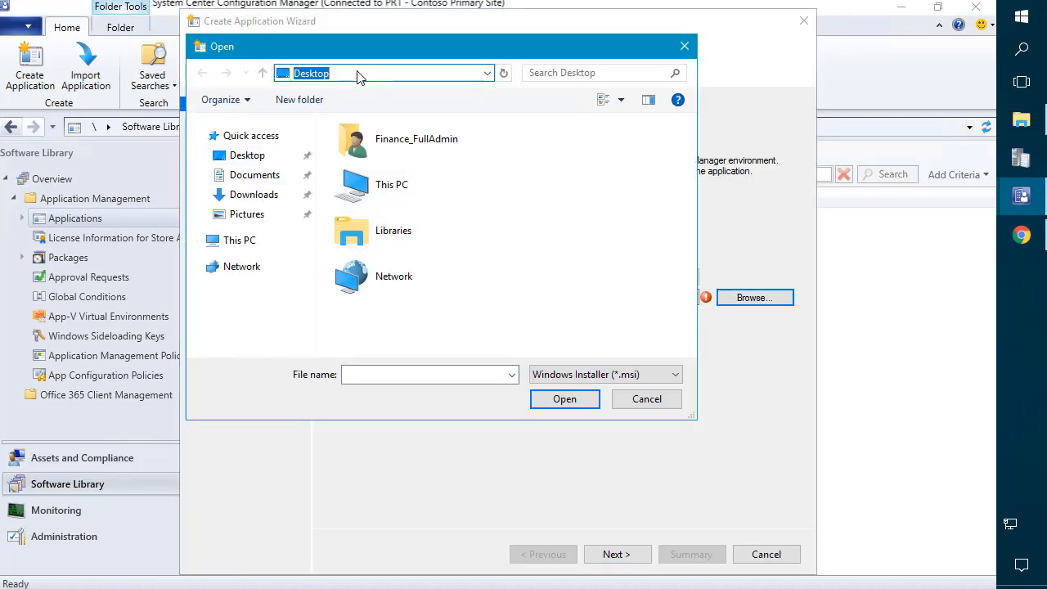
{"action": "type", "text": "\\\\"}
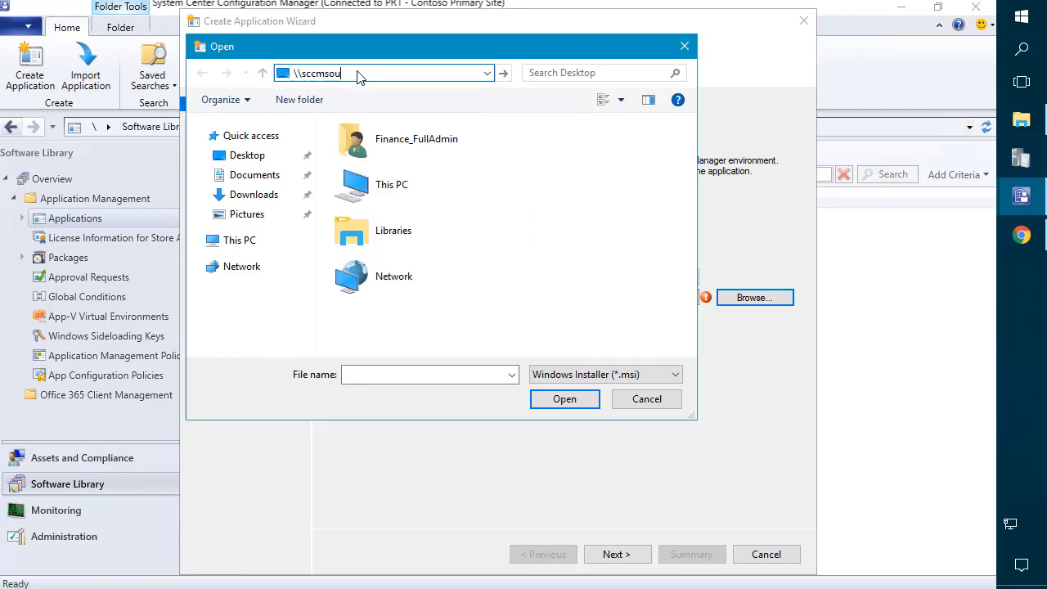
{"action": "type", "text": "sccm\\sour"}
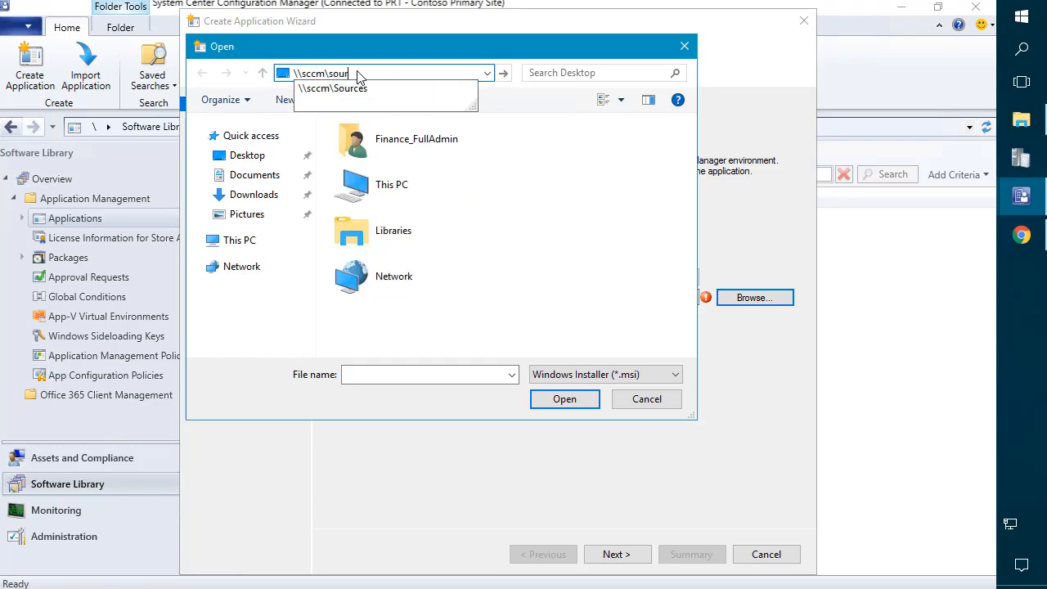
{"action": "type", "text": "ces"}
{"action": "key", "text": "Return"}
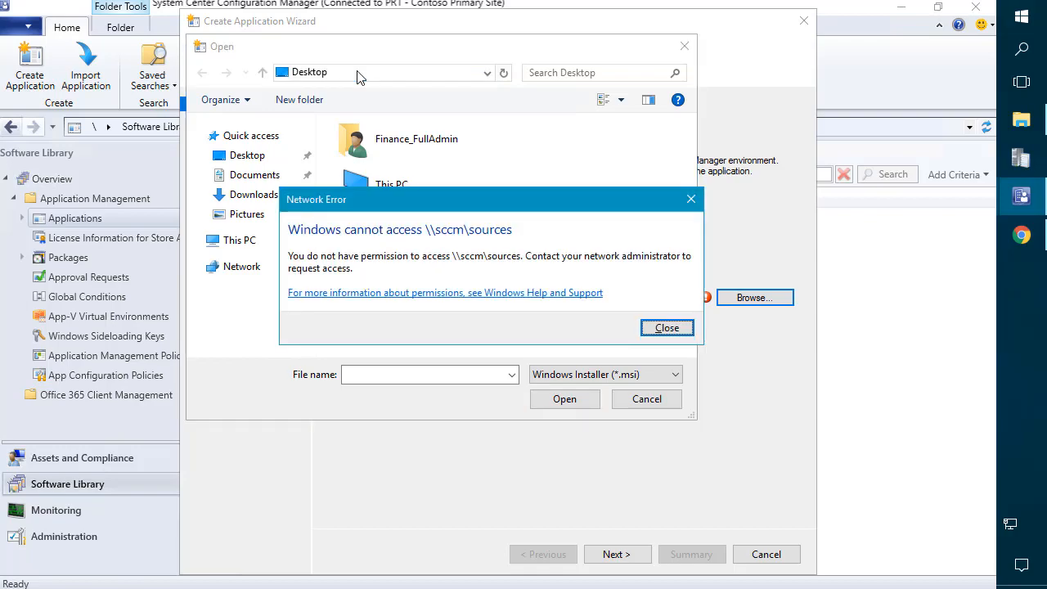
{"action": "key", "text": "Return"}
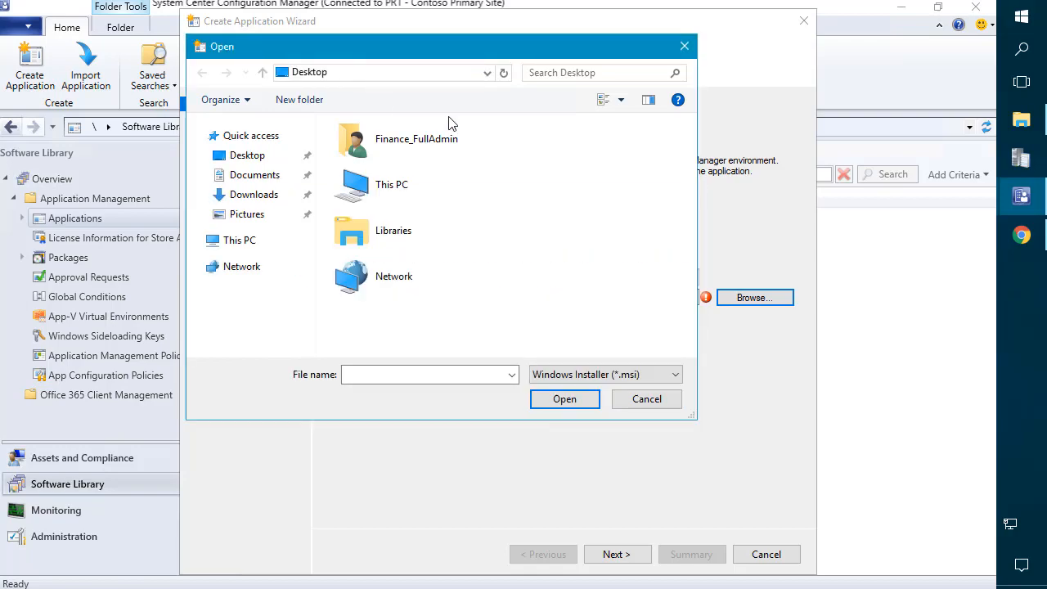
{"action": "left_click", "coordinate": [645, 400]}
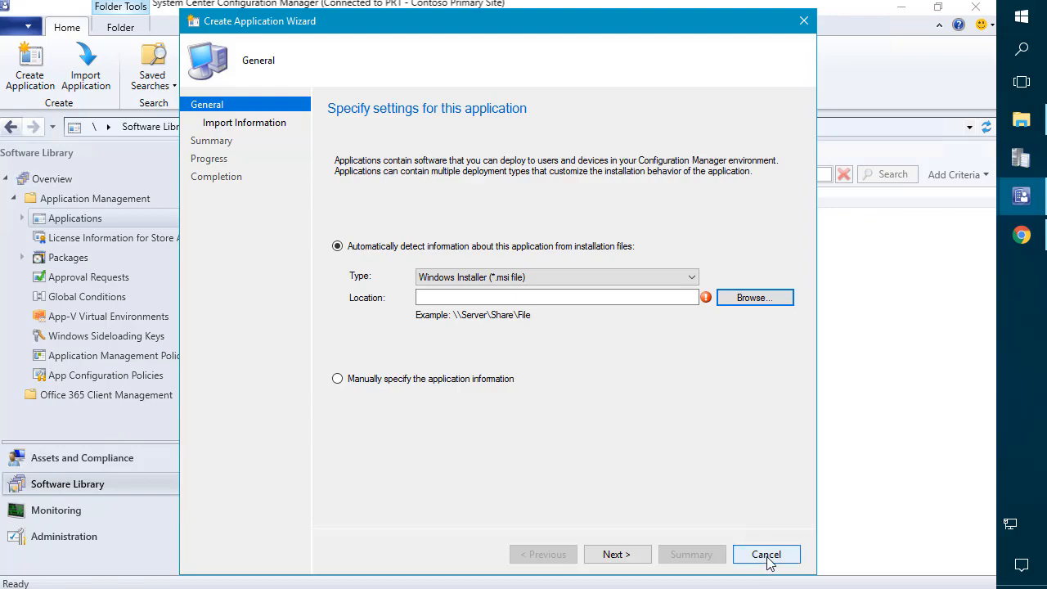
Step: Pick \\sccm\sources\Applications\Desktop Applications\7-Zip\32-bit\7z1805.msi as the installer
{"action": "left_click", "coordinate": [742, 301]}
{"action": "type", "text": "\\"}
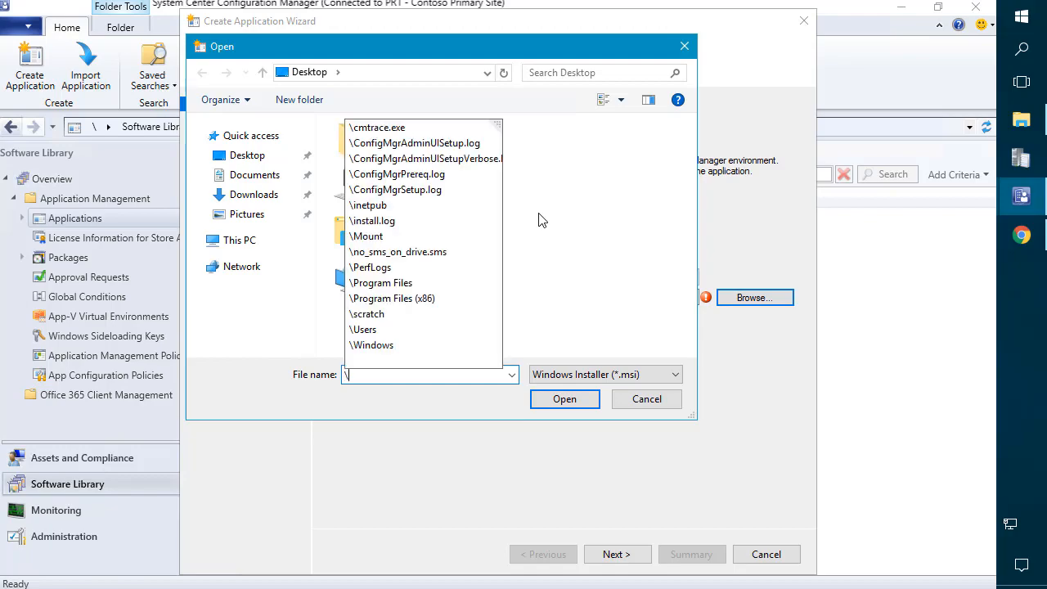
{"action": "type", "text": "\\sccm\\sources"}
{"action": "key", "text": "Return"}
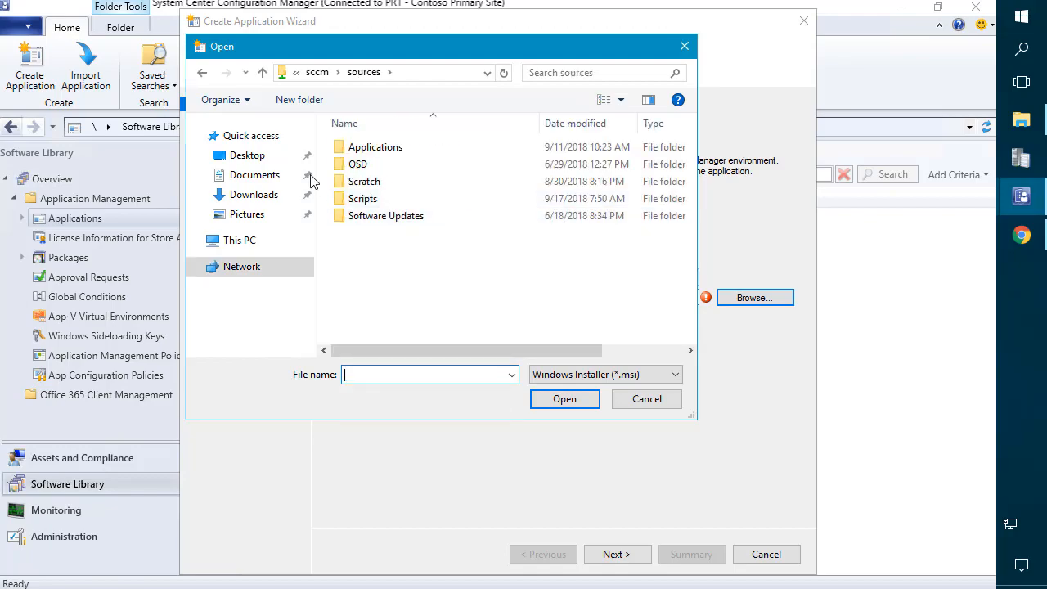
{"action": "double_click", "coordinate": [359, 151]}
{"action": "double_click", "coordinate": [375, 152]}
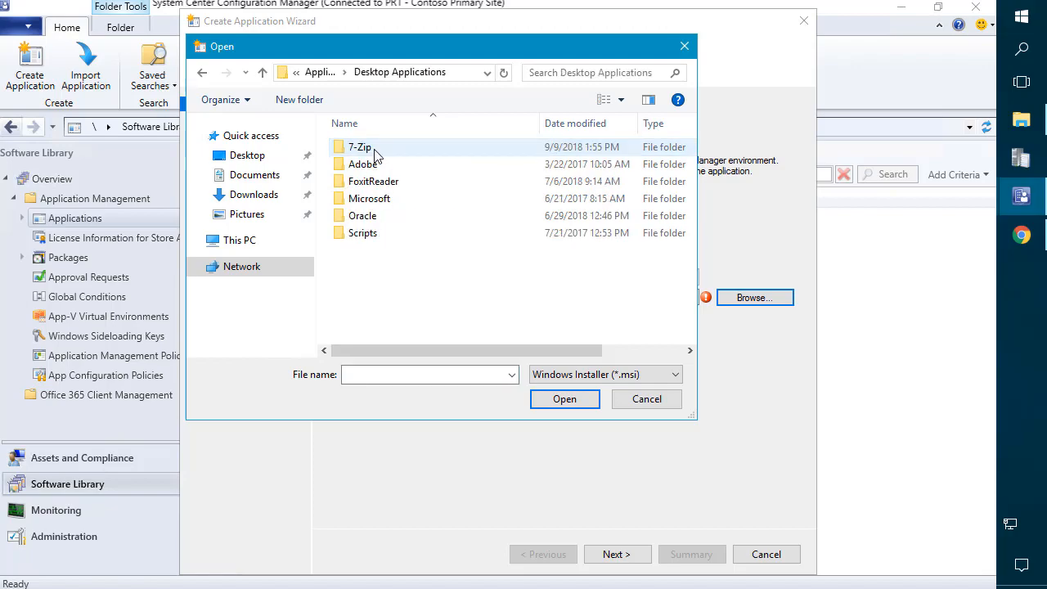
{"action": "double_click", "coordinate": [373, 153]}
{"action": "double_click", "coordinate": [373, 153]}
{"action": "double_click", "coordinate": [369, 152]}
Step: Import the MSI details, accept the unverified installer, and finish creating 7-Zip 18.05
{"action": "left_click", "coordinate": [615, 559]}
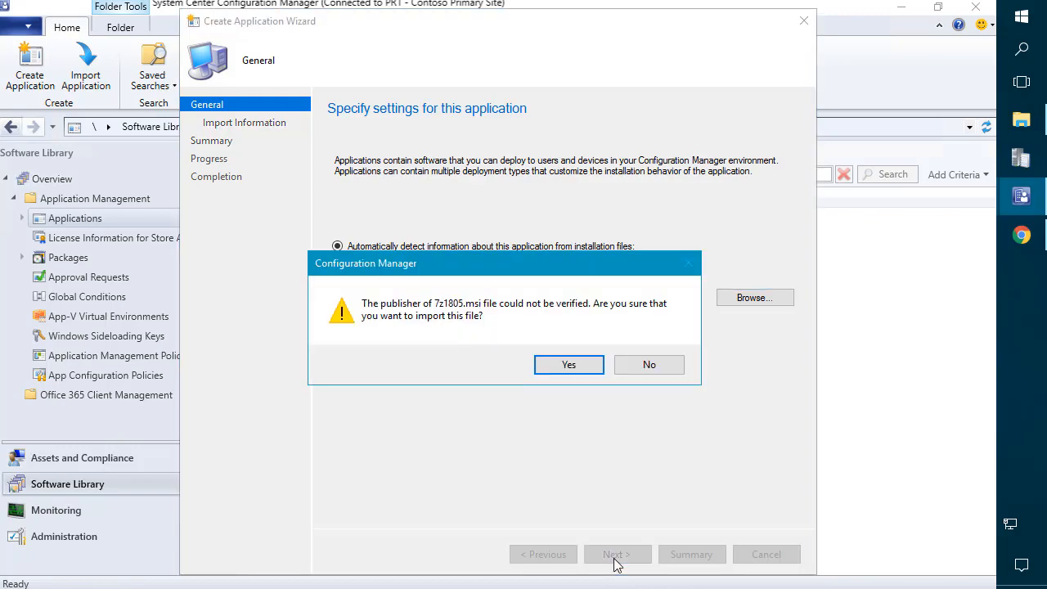
{"action": "left_click", "coordinate": [565, 367]}
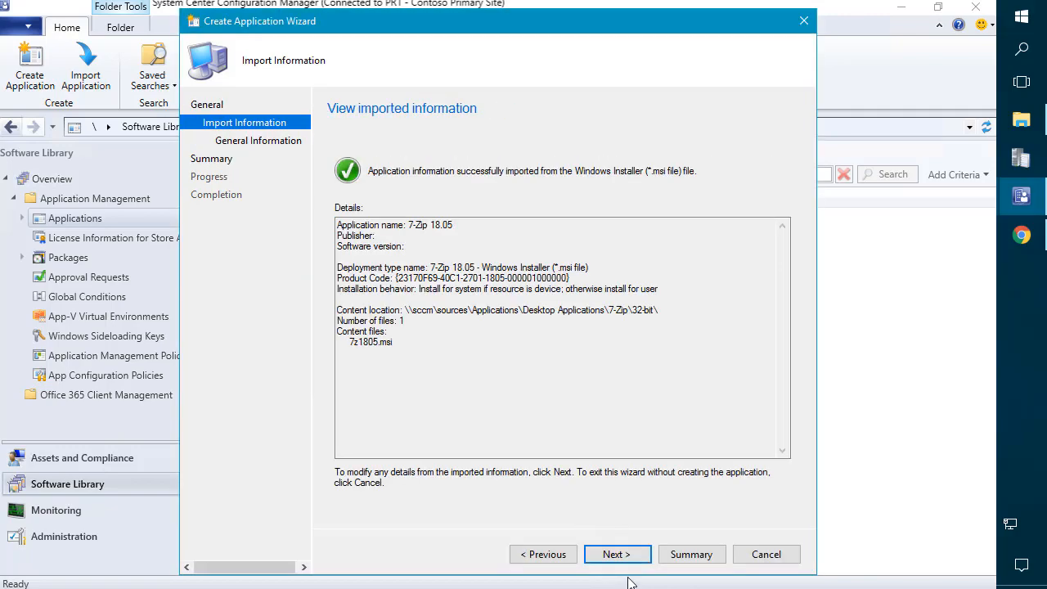
{"action": "left_click", "coordinate": [617, 554]}
{"action": "left_click", "coordinate": [614, 554]}
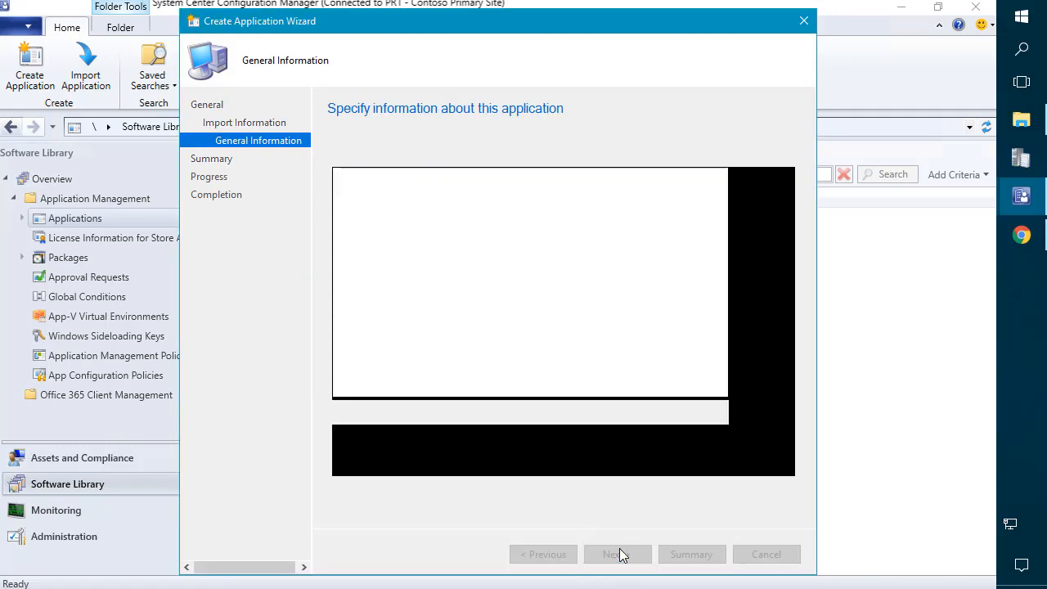
{"action": "left_click", "coordinate": [613, 554]}
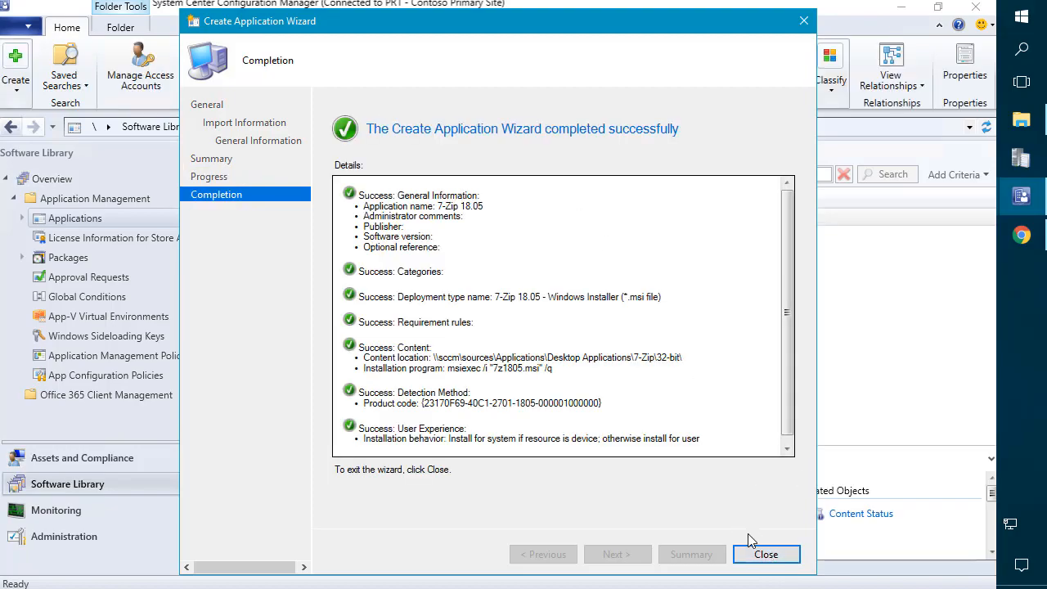
{"action": "left_click", "coordinate": [766, 555]}
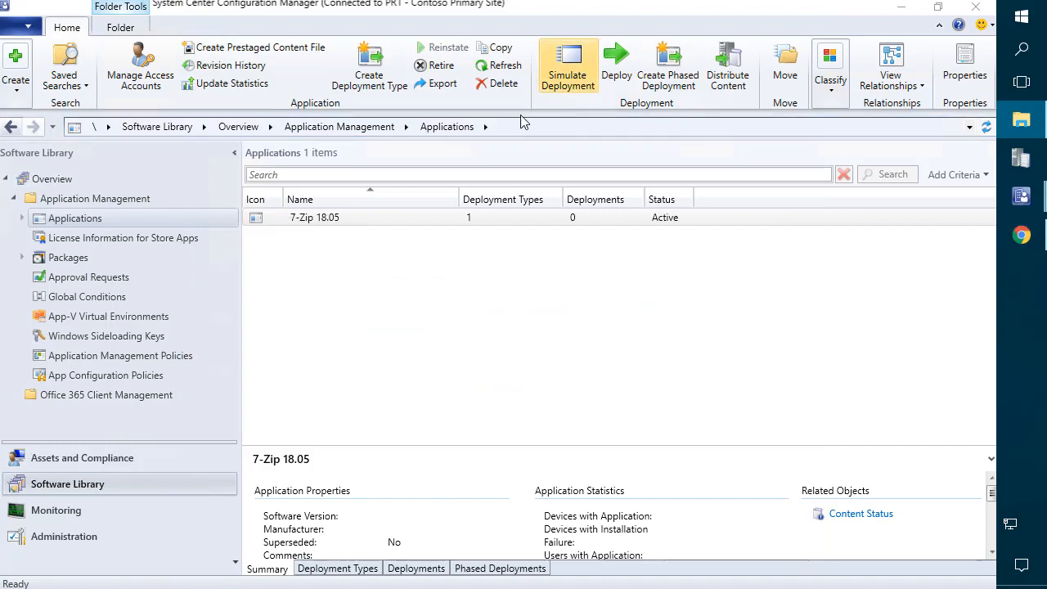
{"action": "left_click", "coordinate": [431, 222]}
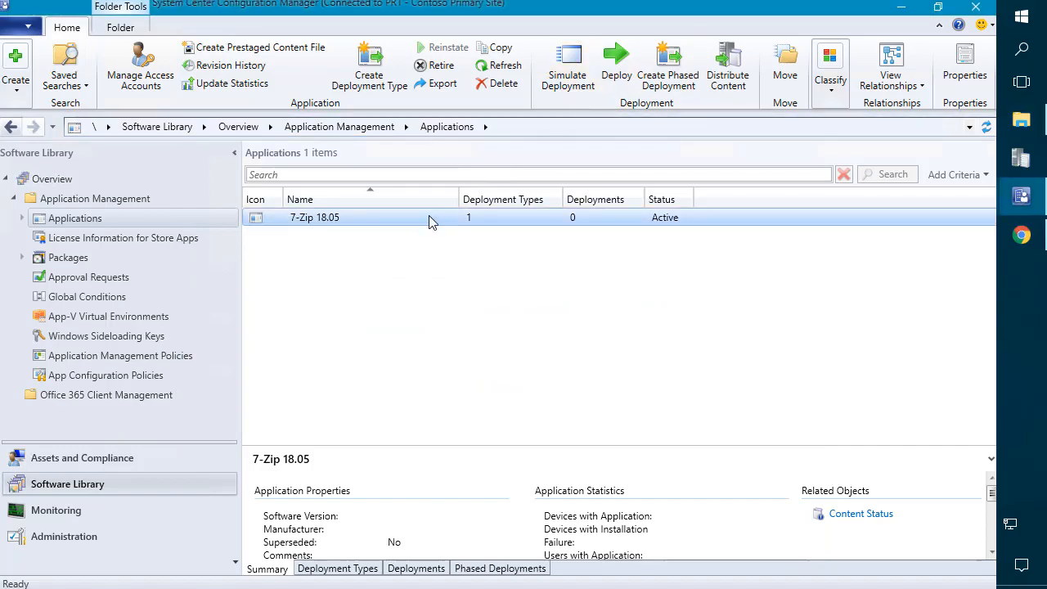
{"action": "right_click", "coordinate": [324, 226]}
{"action": "left_click", "coordinate": [515, 313]}
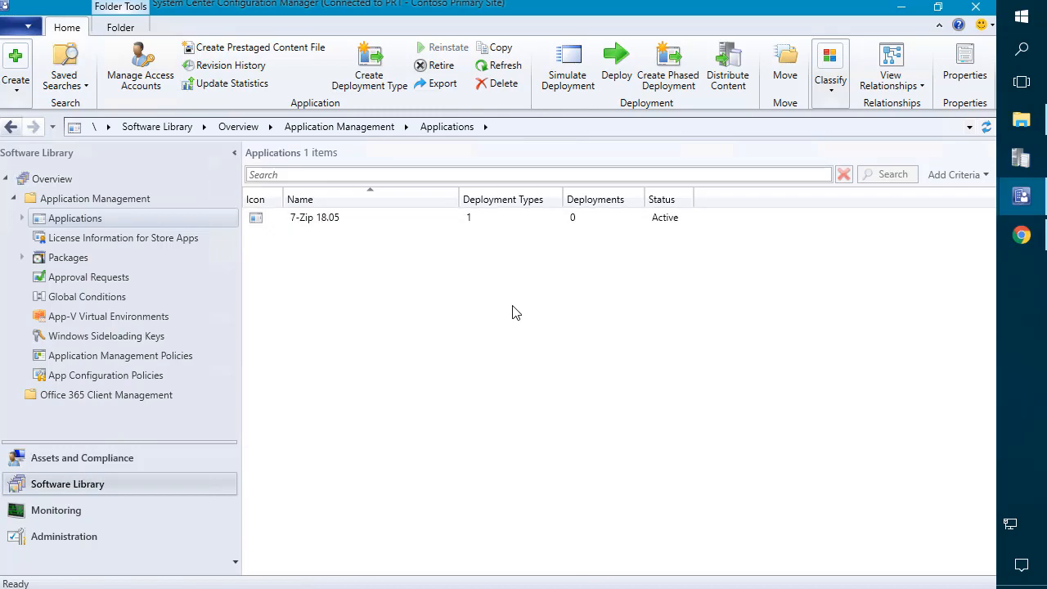
{"action": "right_click", "coordinate": [306, 222]}
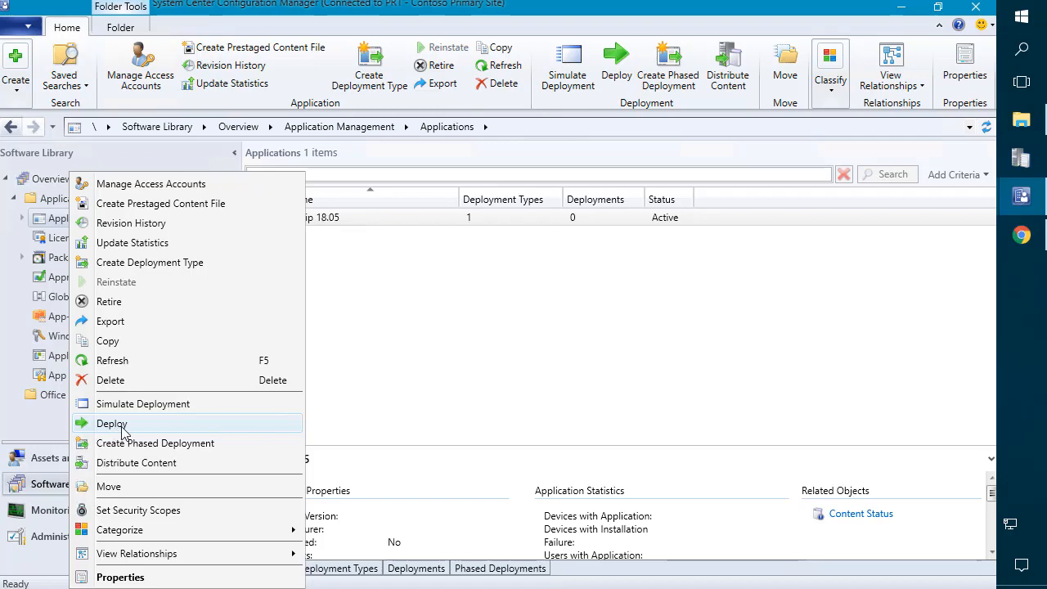
{"action": "left_click", "coordinate": [126, 431]}
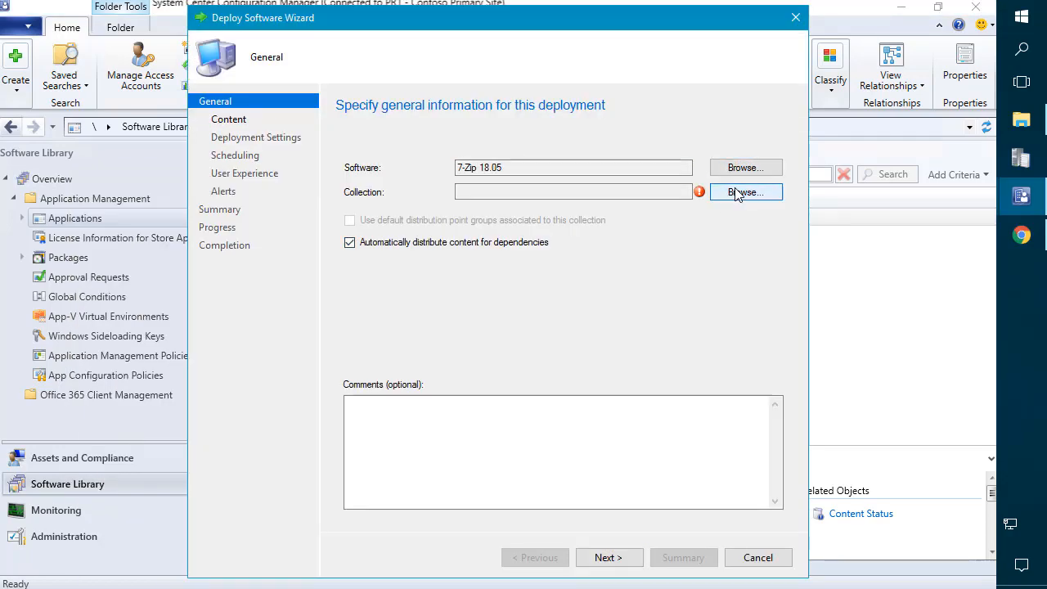
{"action": "left_click", "coordinate": [737, 193]}
{"action": "left_click", "coordinate": [346, 141]}
{"action": "left_click", "coordinate": [288, 167]}
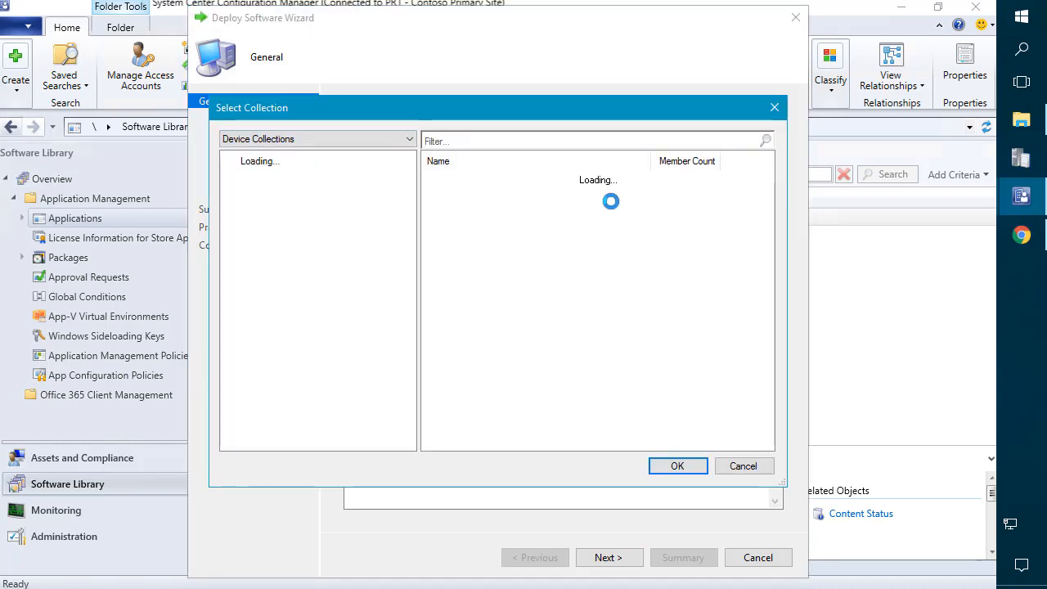
{"action": "left_click", "coordinate": [485, 180]}
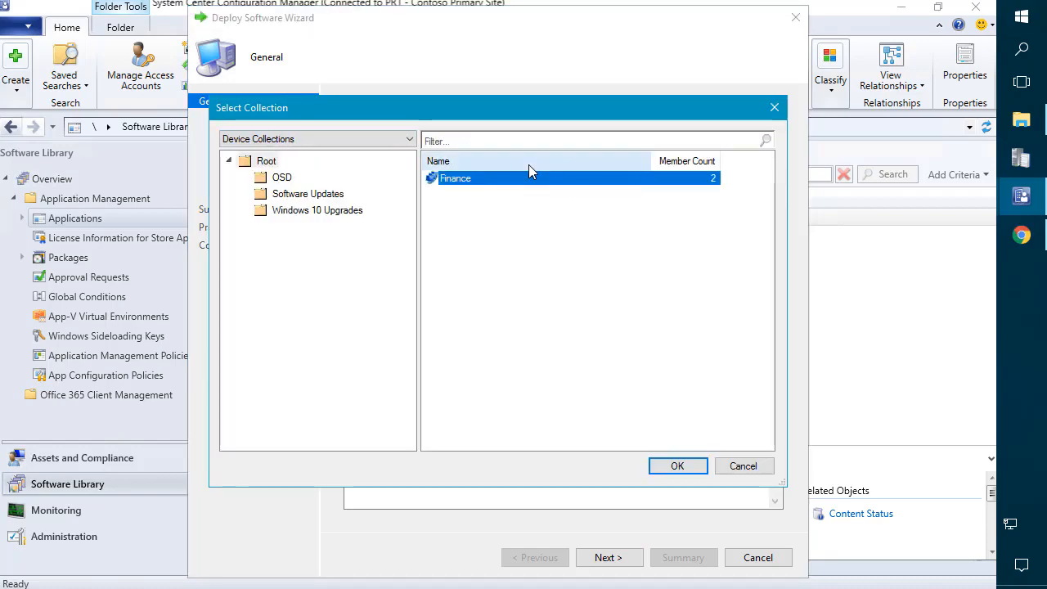
{"action": "left_click", "coordinate": [774, 108]}
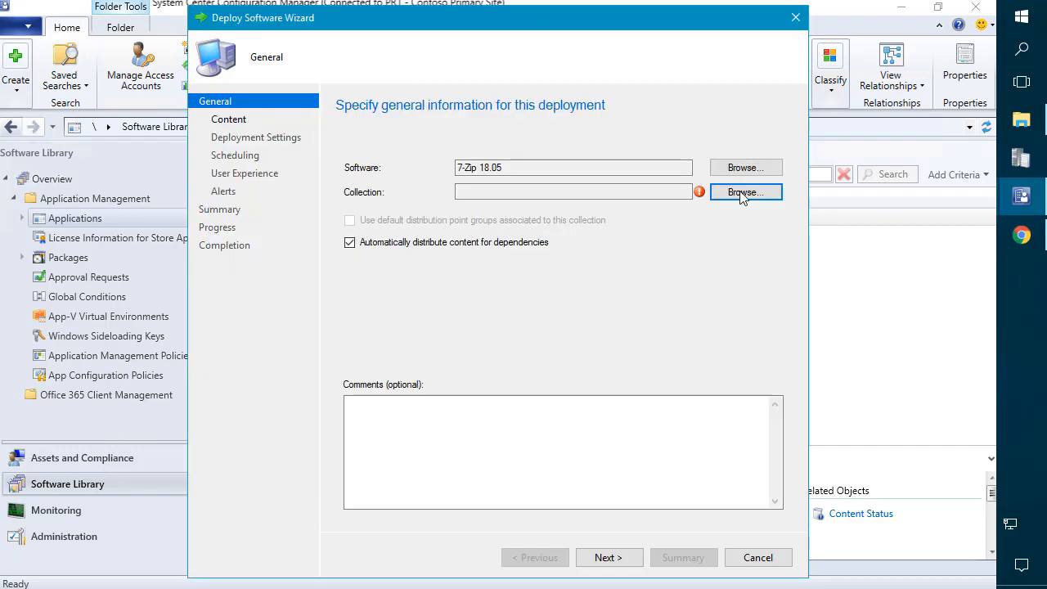
{"action": "left_click", "coordinate": [758, 556]}
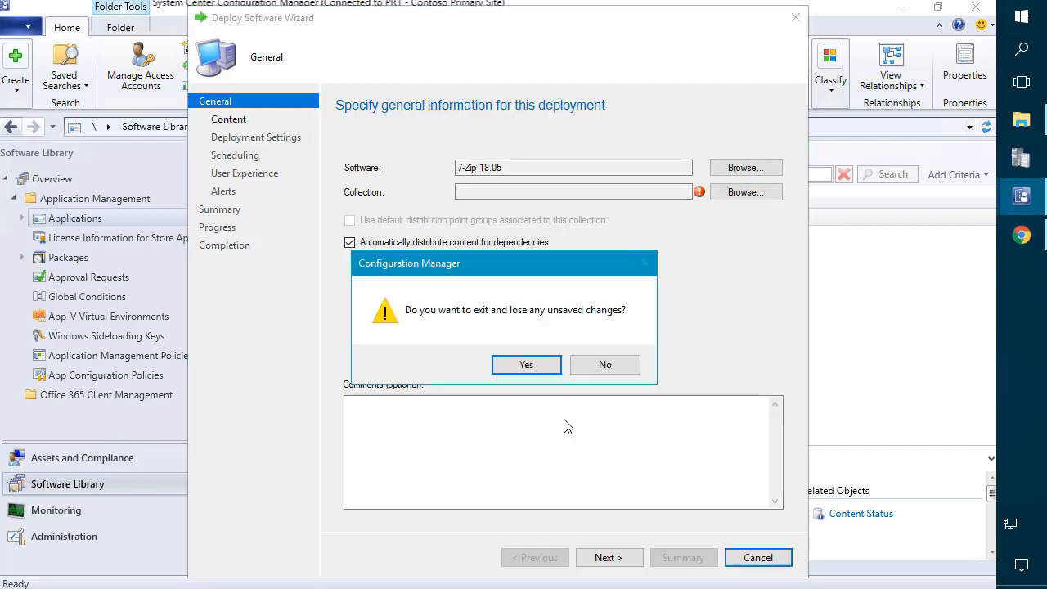
{"action": "left_click", "coordinate": [534, 367]}
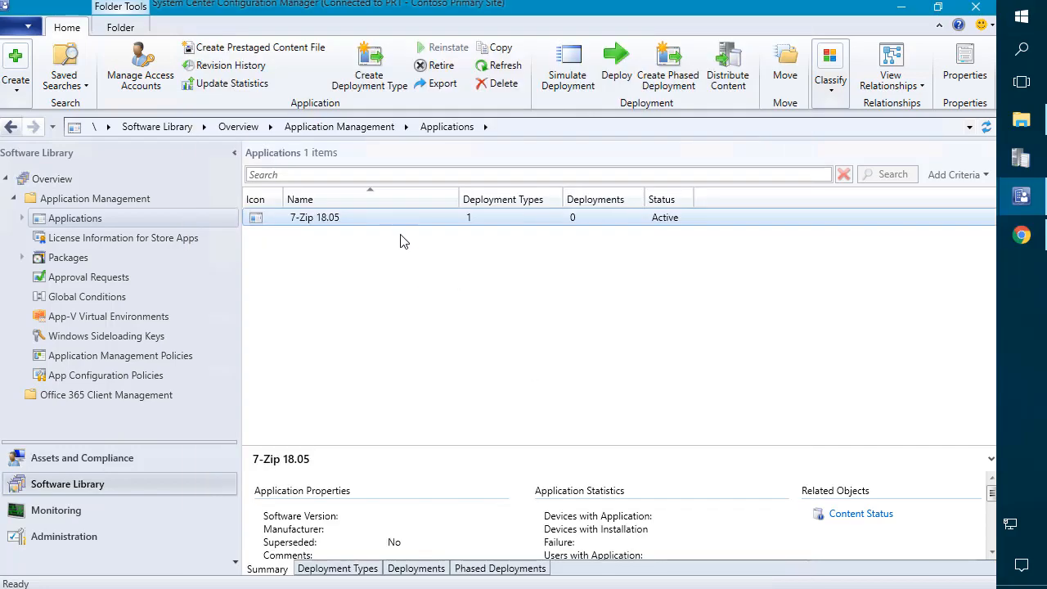
{"action": "left_click", "coordinate": [1021, 196]}
{"action": "left_click", "coordinate": [930, 277]}
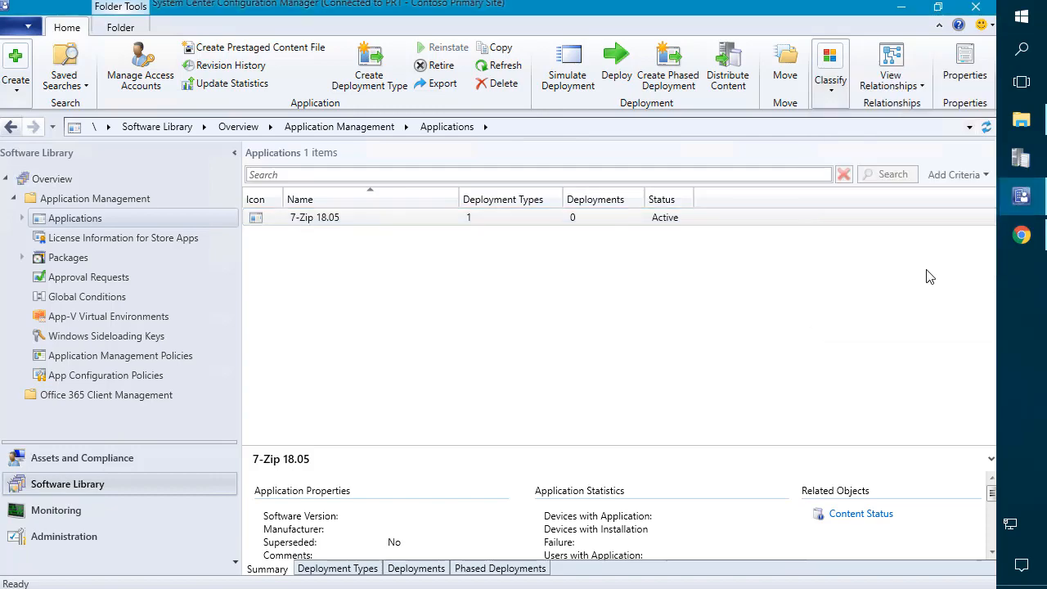
Step: Switch to the other console and review the two 7-Zip 18.05 entries in Applications
{"action": "left_click", "coordinate": [1021, 200]}
{"action": "left_click", "coordinate": [905, 159]}
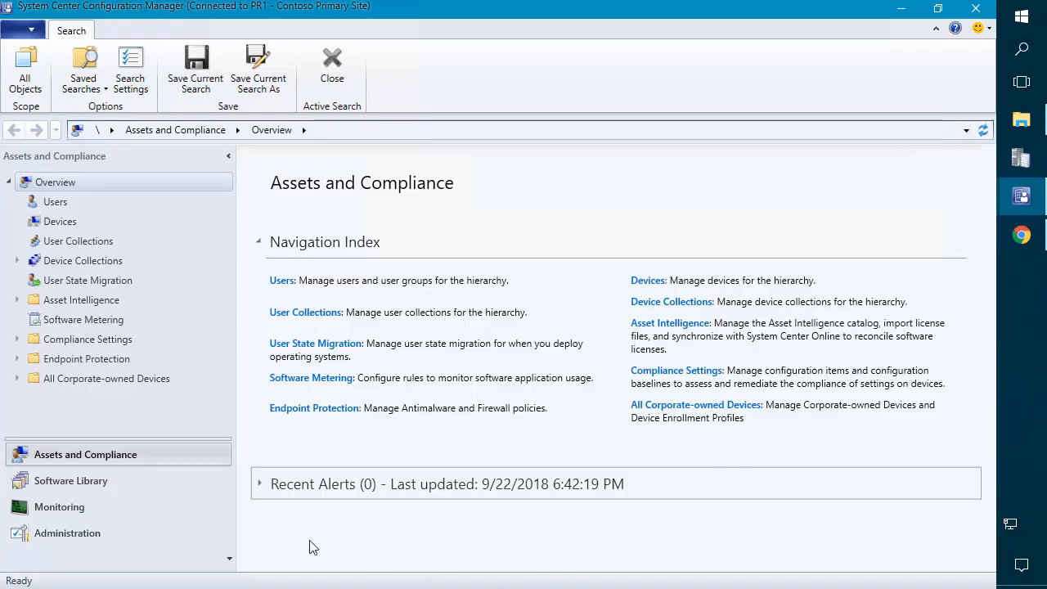
{"action": "left_click", "coordinate": [118, 486]}
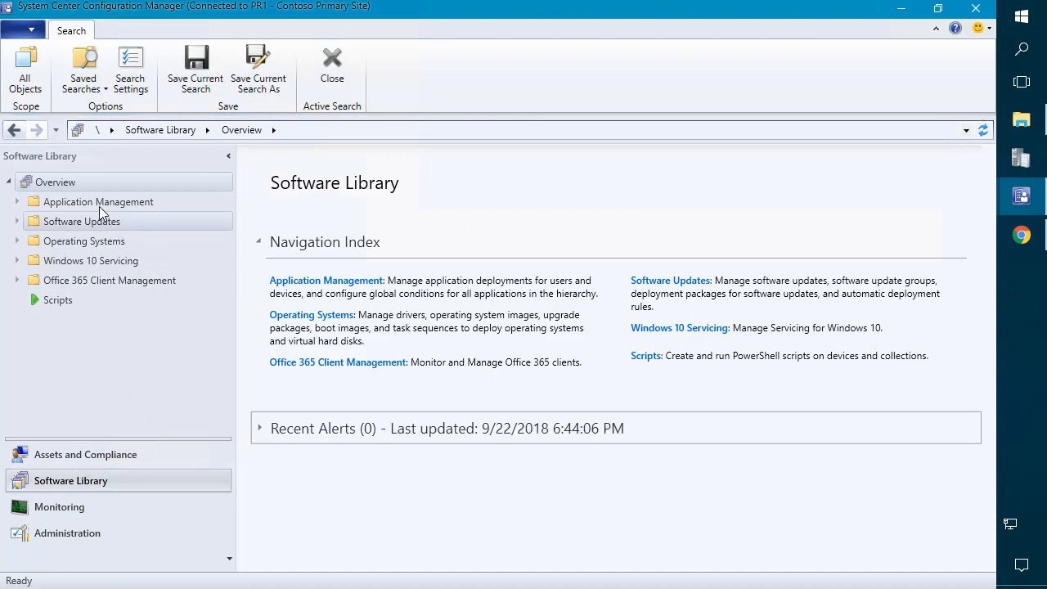
{"action": "left_click", "coordinate": [99, 205]}
{"action": "left_click", "coordinate": [99, 220]}
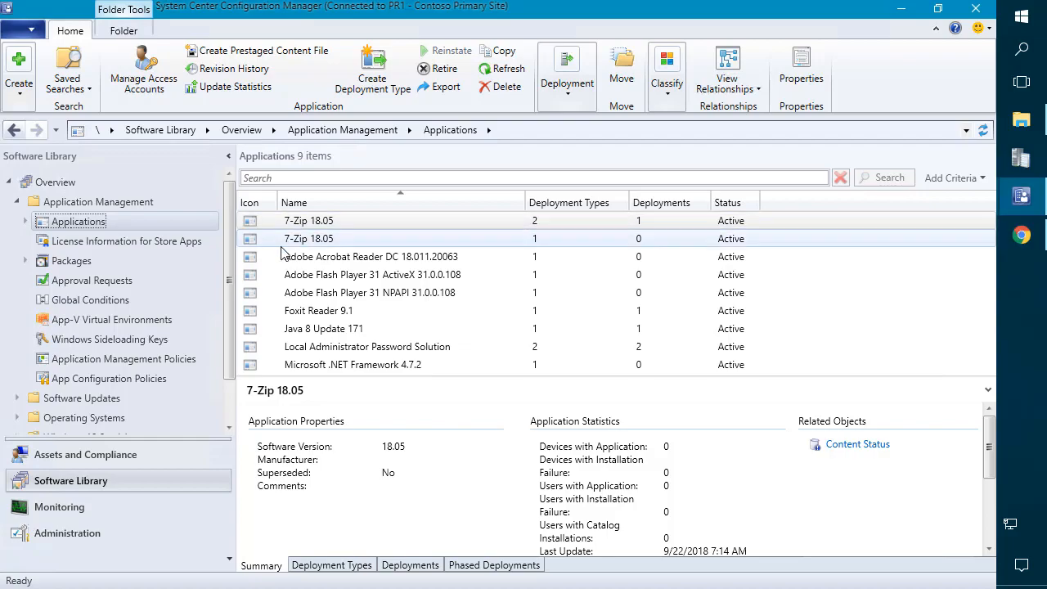
{"action": "left_click", "coordinate": [313, 228]}
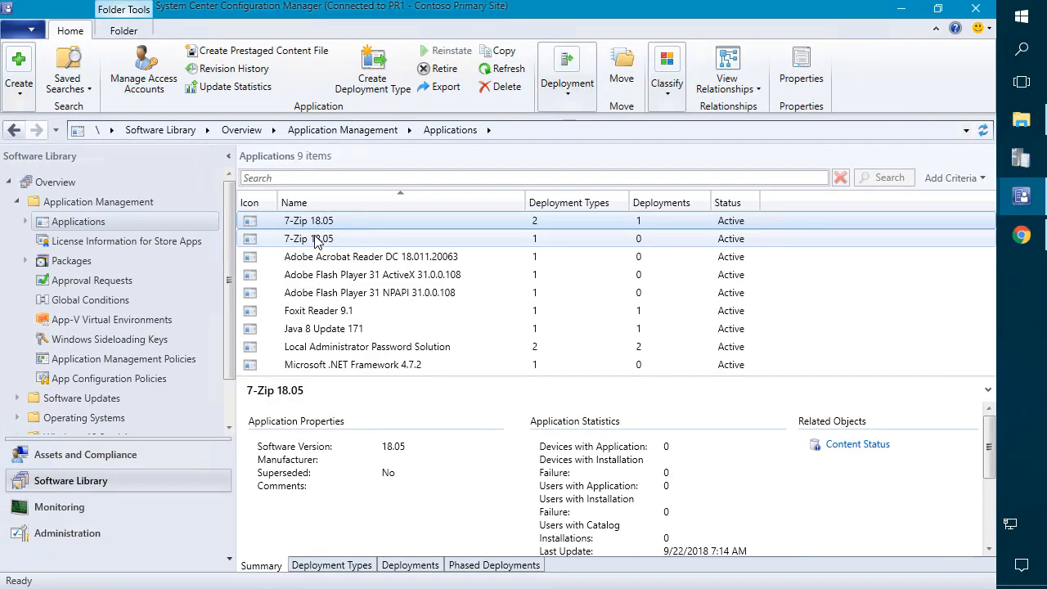
{"action": "left_click", "coordinate": [313, 246]}
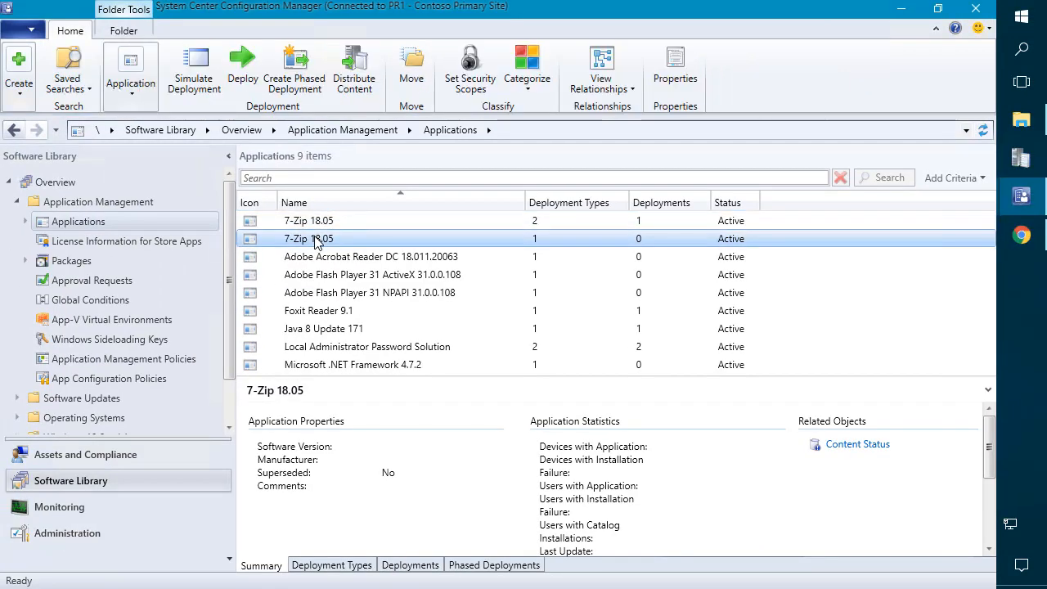
Step: Add a widened Created By column to the Applications list and select Adobe Acrobat Reader DC
{"action": "right_click", "coordinate": [507, 204]}
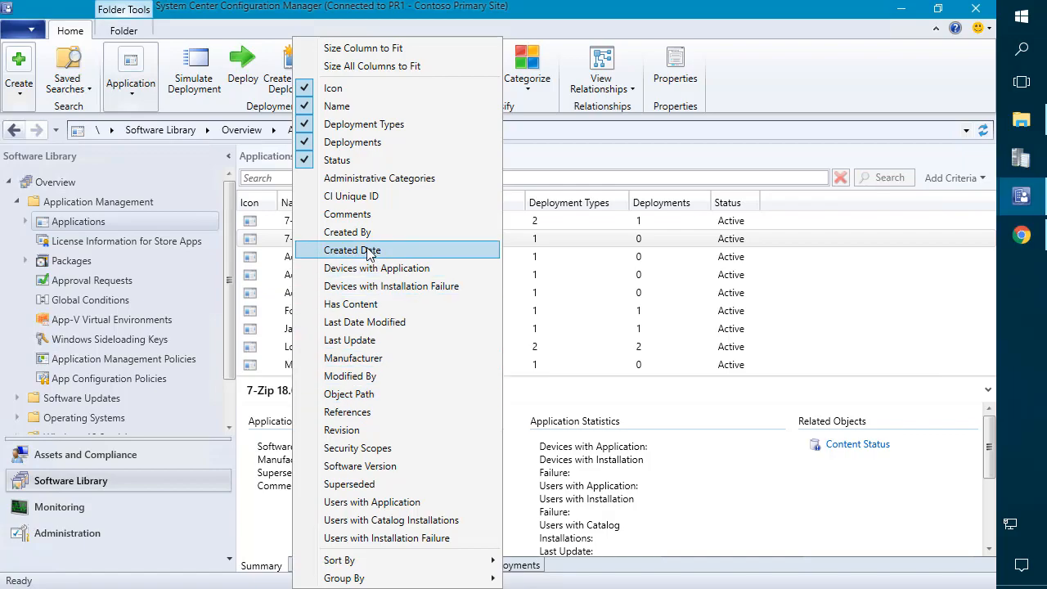
{"action": "left_click", "coordinate": [361, 233]}
{"action": "left_click_drag", "start_coordinate": [823, 202], "coordinate": [935, 192]}
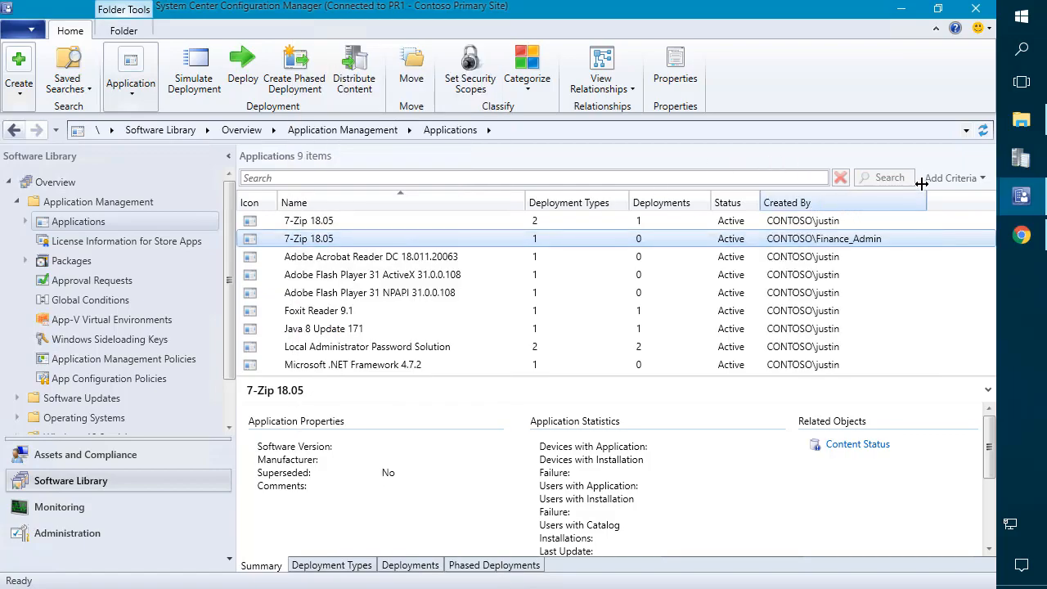
{"action": "left_click", "coordinate": [339, 223]}
{"action": "left_click", "coordinate": [355, 259]}
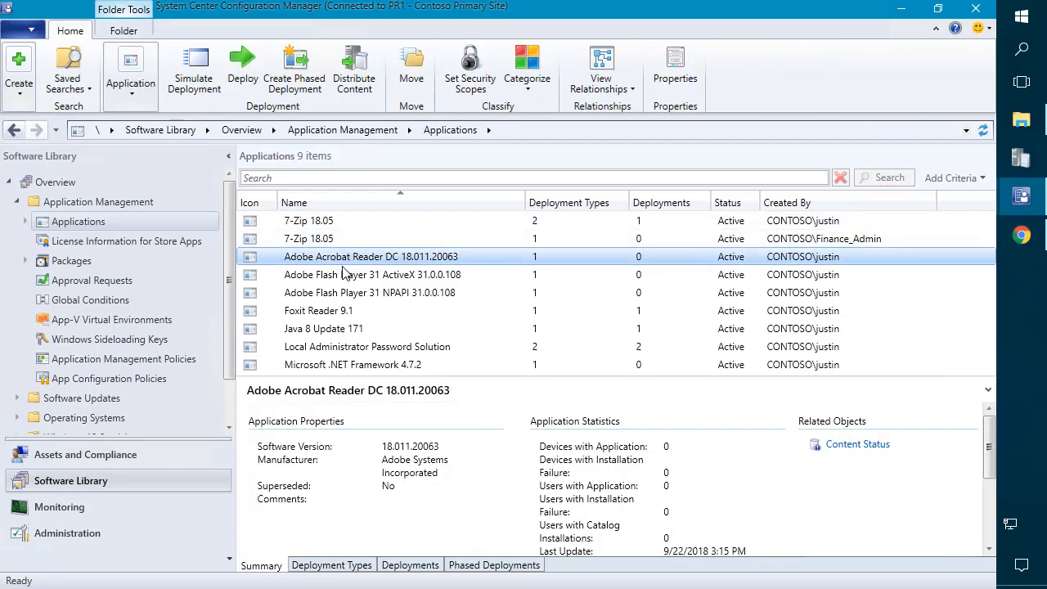
Step: Tick Global Scope in Set Security Scopes for Acrobat Reader DC and both Flash Player apps
{"action": "left_click", "coordinate": [358, 295], "text": "shift"}
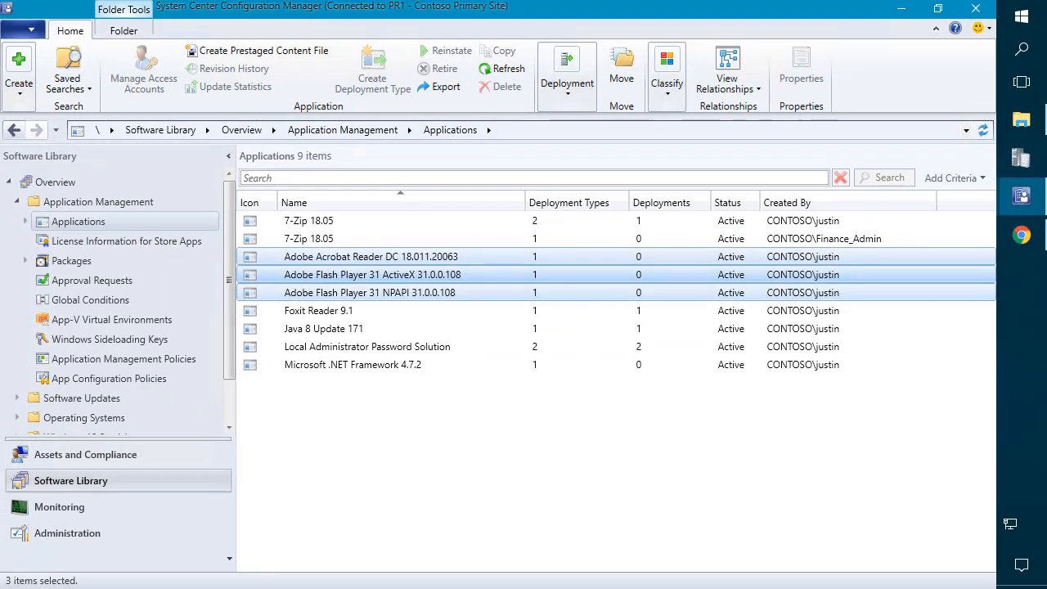
{"action": "right_click", "coordinate": [345, 282]}
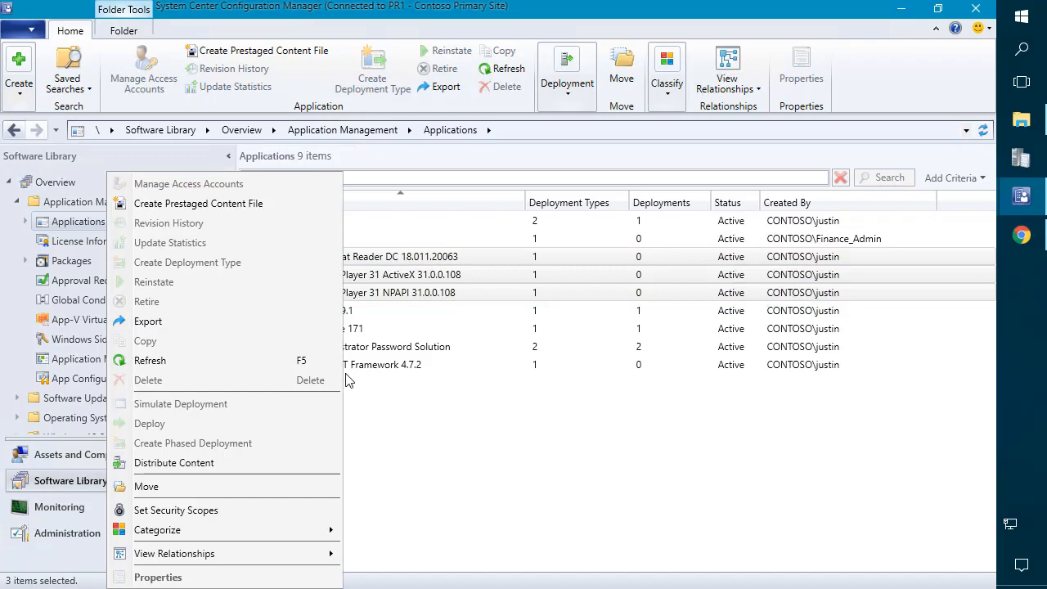
{"action": "left_click", "coordinate": [196, 510]}
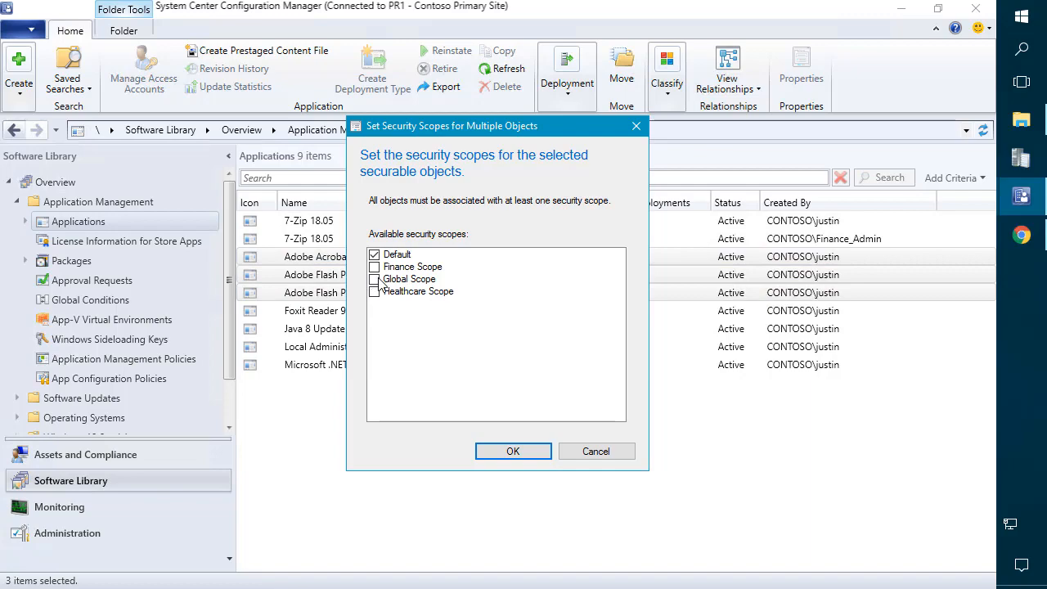
{"action": "left_click", "coordinate": [374, 279]}
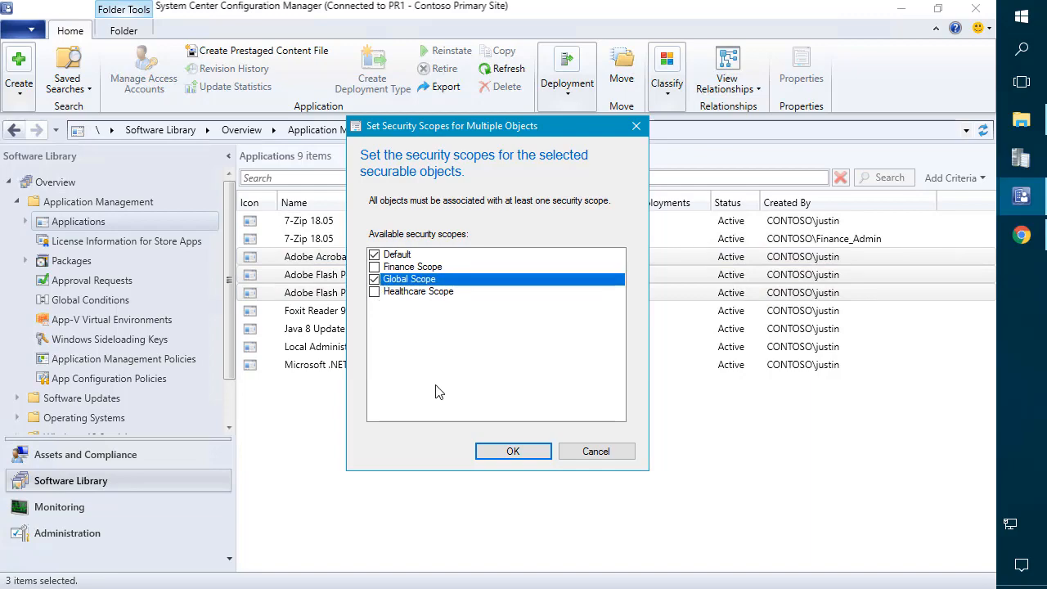
{"action": "left_click", "coordinate": [501, 450]}
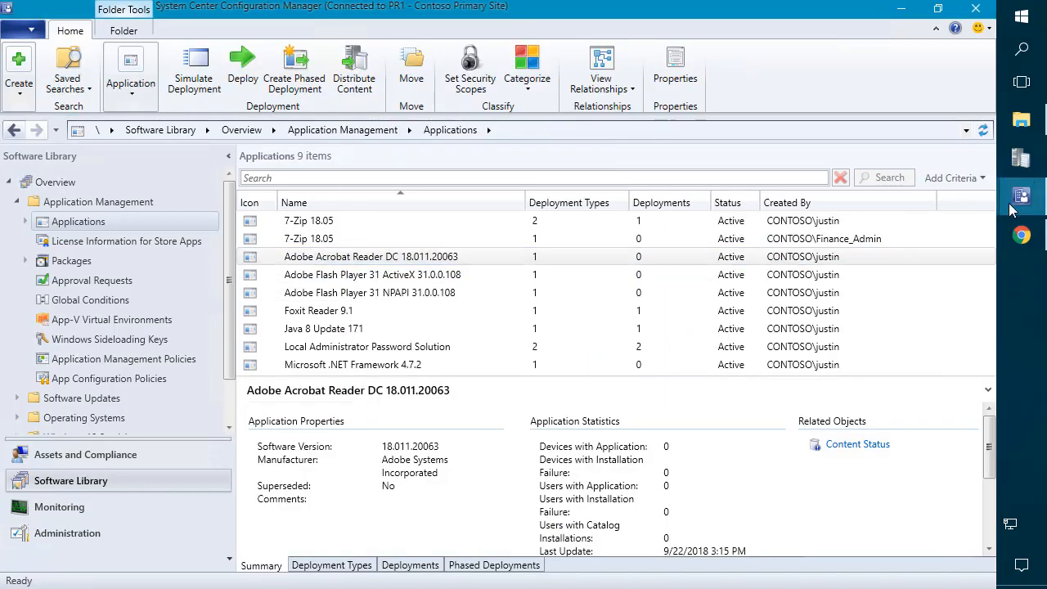
Step: Refresh the Applications list in the second console window
{"action": "mouse_move", "coordinate": [1013, 211]}
{"action": "left_click", "coordinate": [909, 147]}
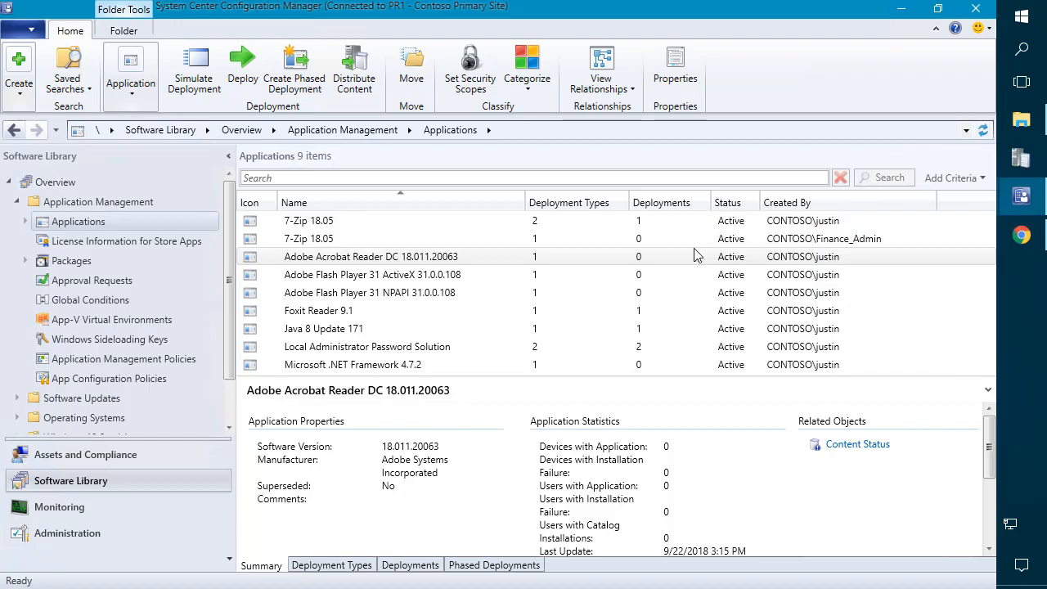
{"action": "left_click", "coordinate": [1019, 196]}
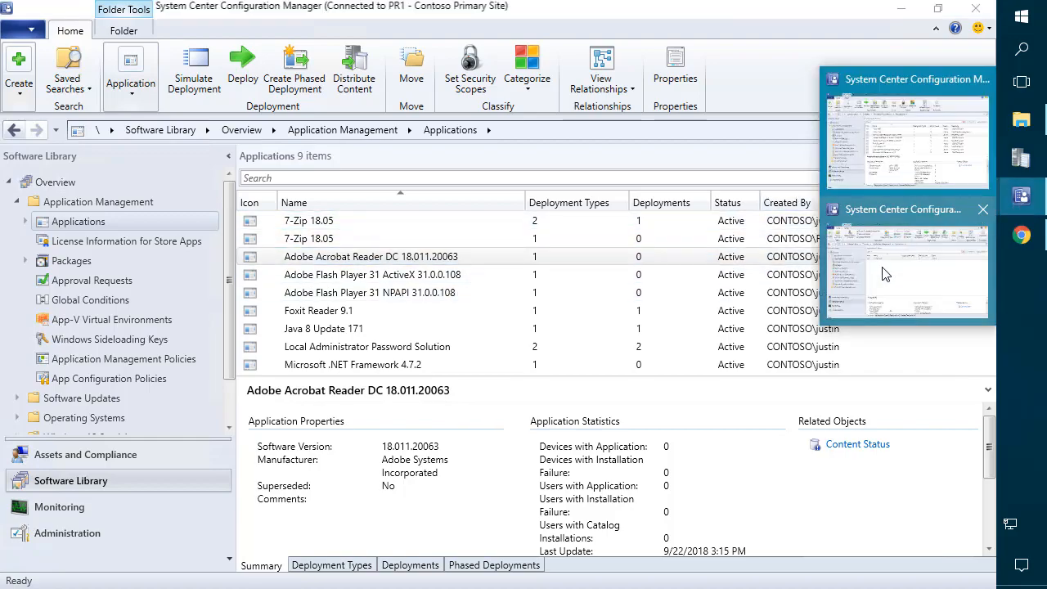
{"action": "left_click", "coordinate": [883, 270]}
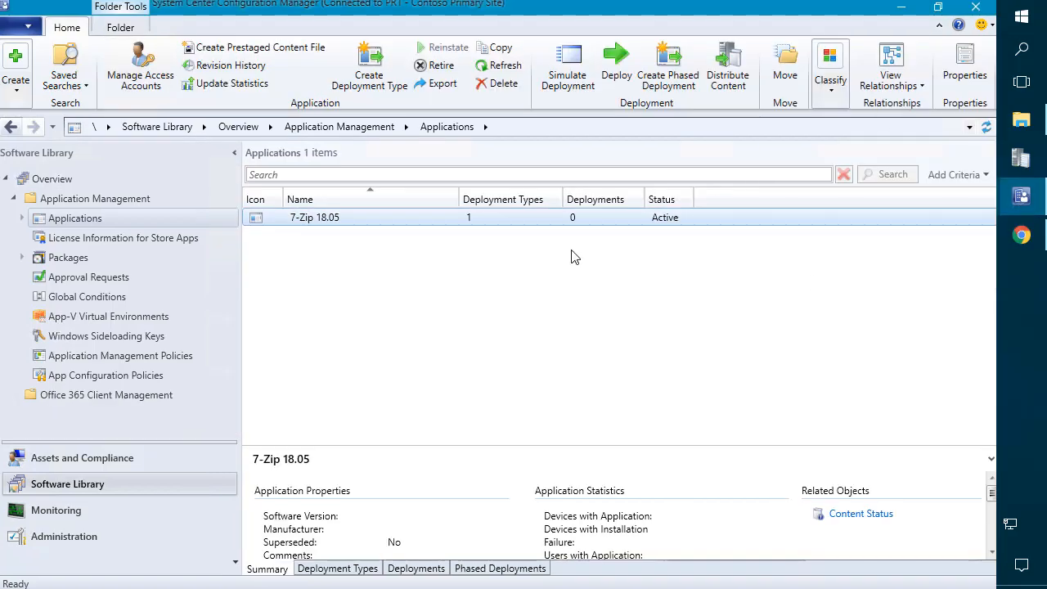
{"action": "left_click", "coordinate": [986, 127]}
Step: Widen the Name column, select the three Adobe apps, then return to the main console
{"action": "left_click_drag", "start_coordinate": [460, 198], "coordinate": [554, 229]}
{"action": "left_click", "coordinate": [391, 239]}
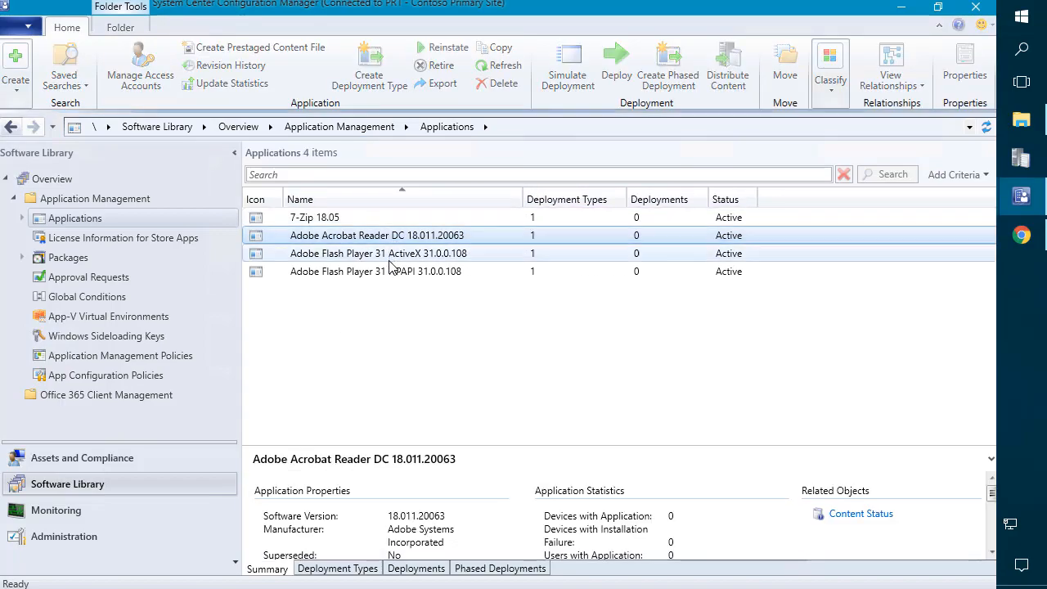
{"action": "left_click", "coordinate": [391, 272], "text": "shift"}
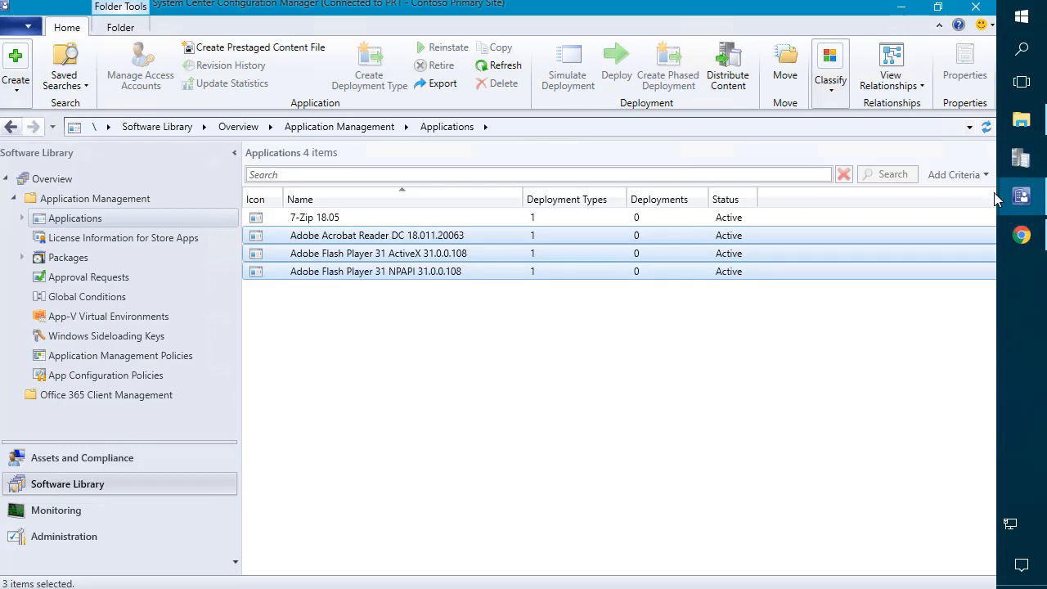
{"action": "mouse_move", "coordinate": [1023, 203]}
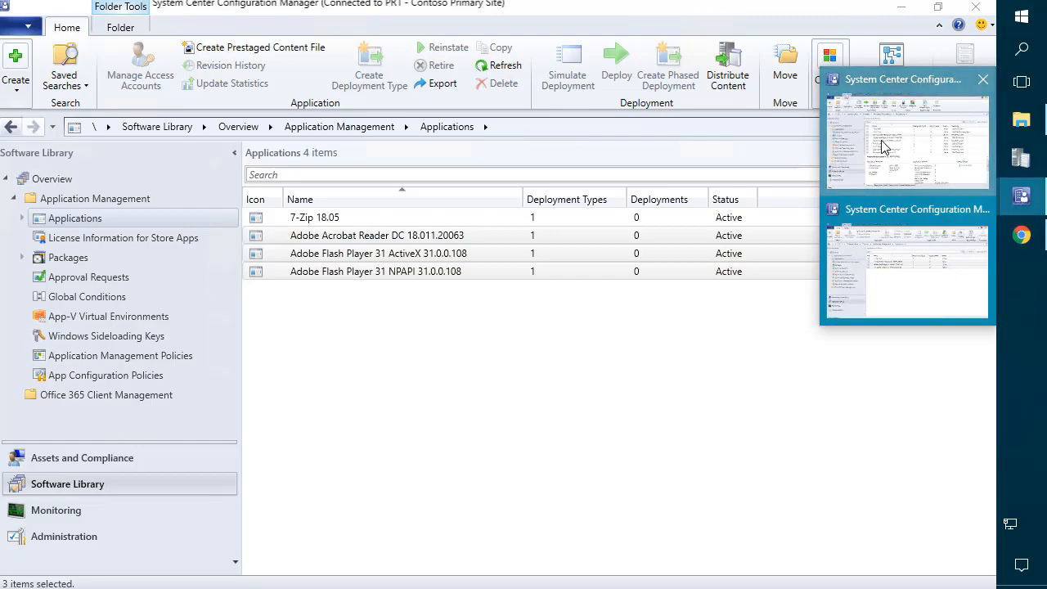
{"action": "left_click", "coordinate": [896, 220]}
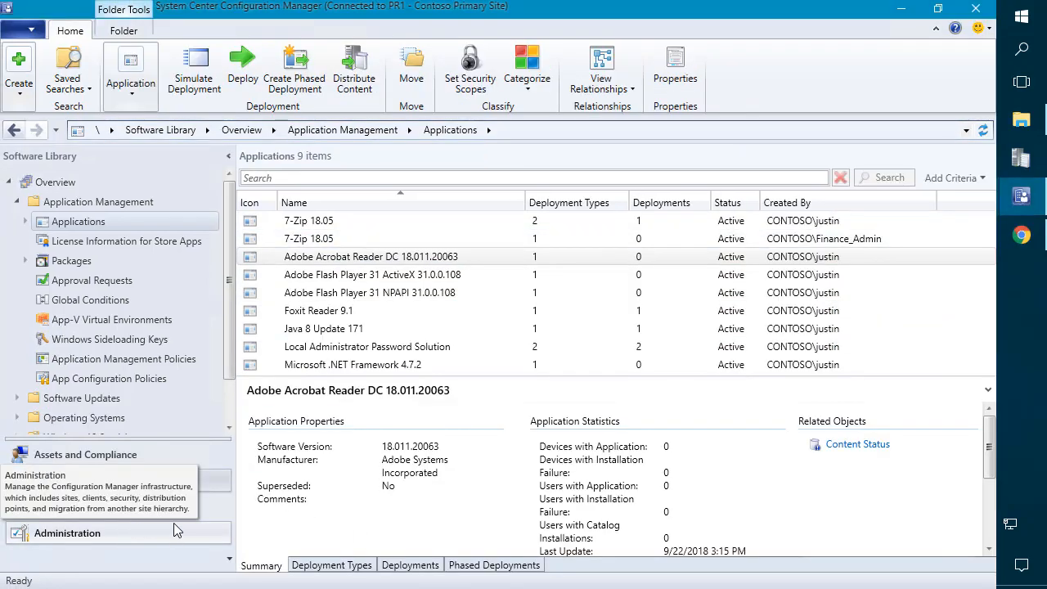
Step: Open the Healthcare admins group's properties under Administration > Security > Administrative Users
{"action": "left_click", "coordinate": [126, 536]}
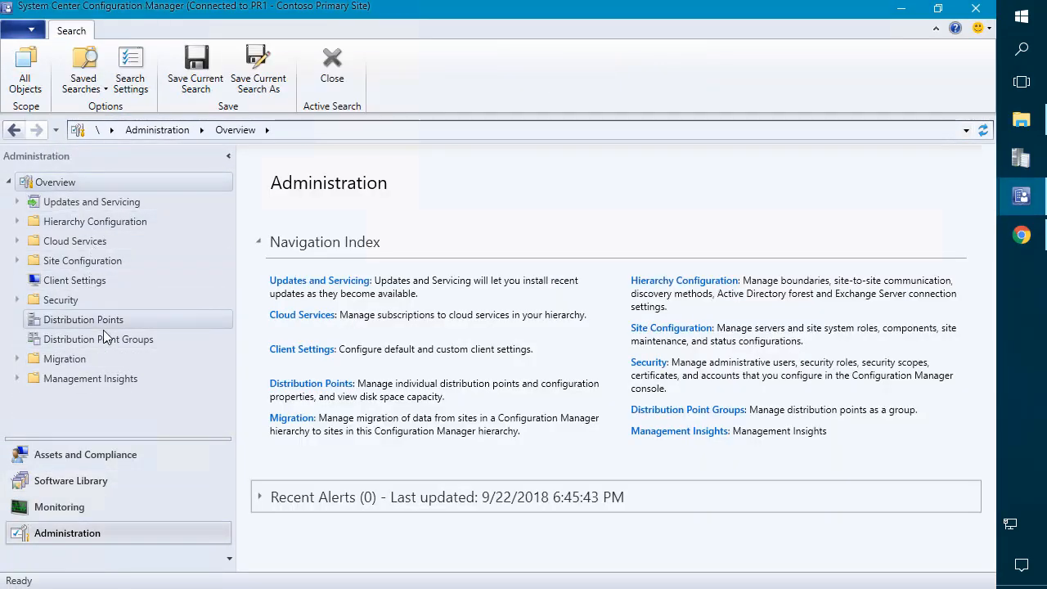
{"action": "left_click", "coordinate": [60, 301]}
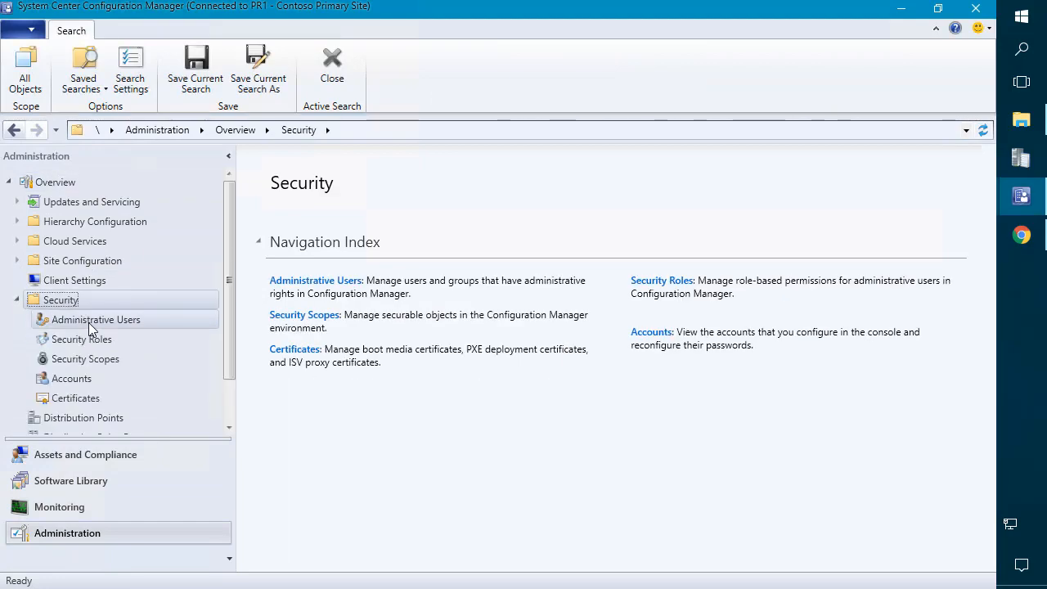
{"action": "left_click", "coordinate": [88, 321]}
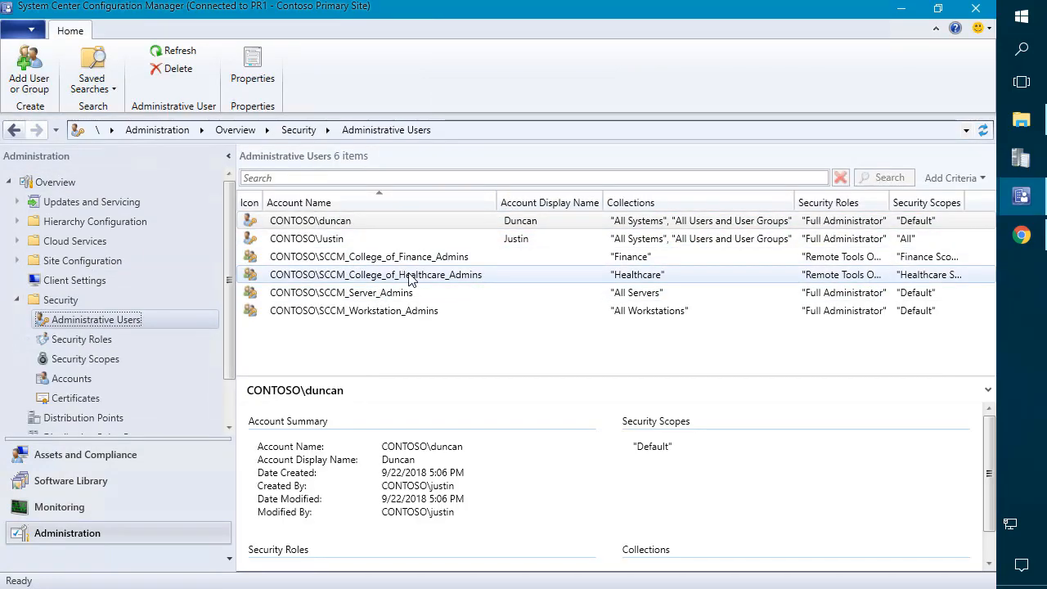
{"action": "right_click", "coordinate": [409, 276]}
{"action": "left_click", "coordinate": [373, 330]}
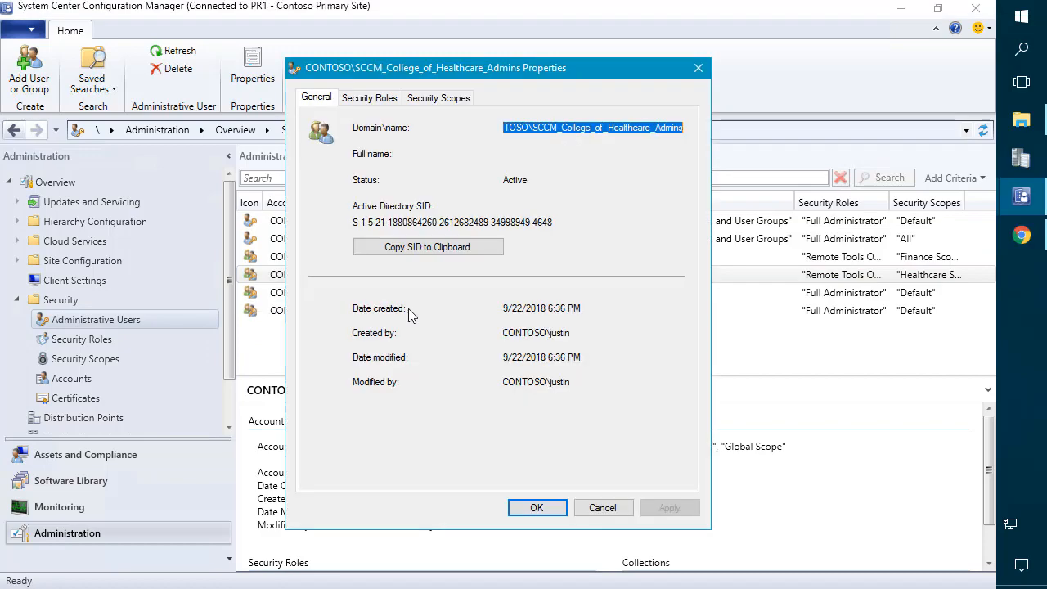
Step: Add the Application Administrator security role to the group and save the properties
{"action": "left_click", "coordinate": [378, 101]}
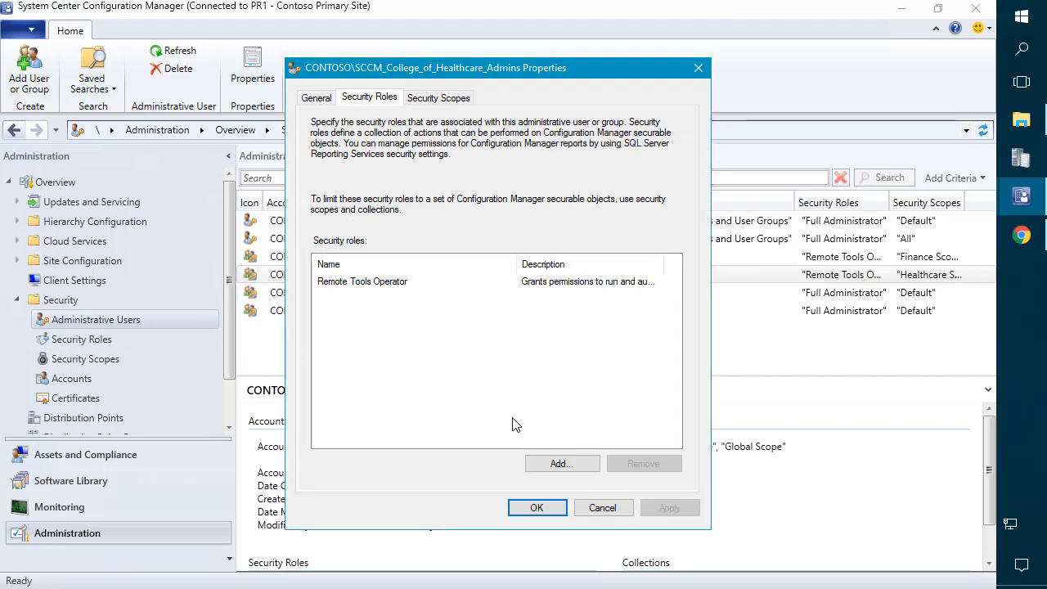
{"action": "left_click", "coordinate": [533, 454]}
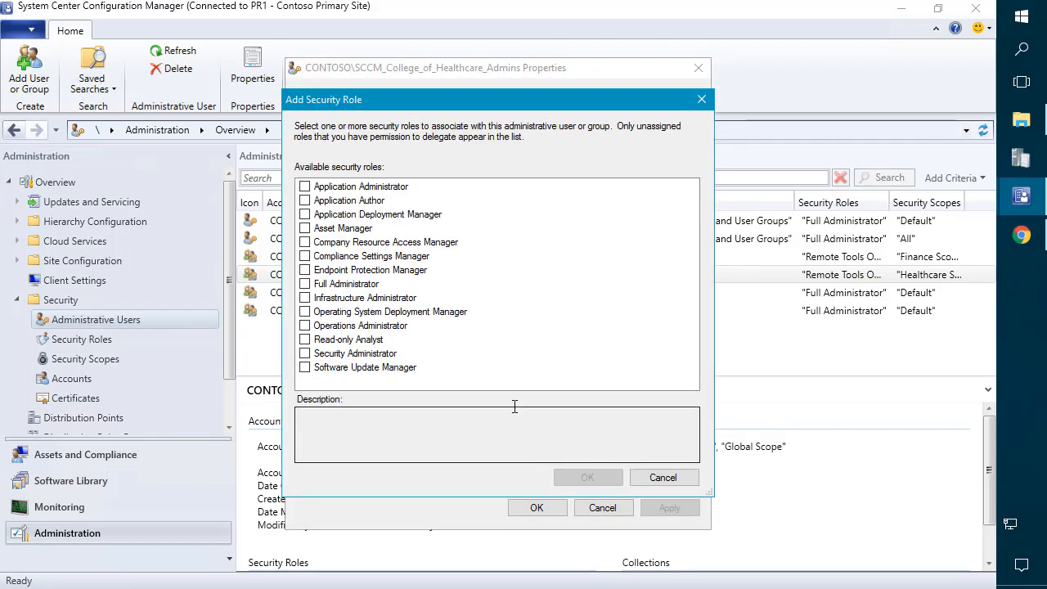
{"action": "left_click", "coordinate": [305, 187]}
{"action": "left_click", "coordinate": [583, 481]}
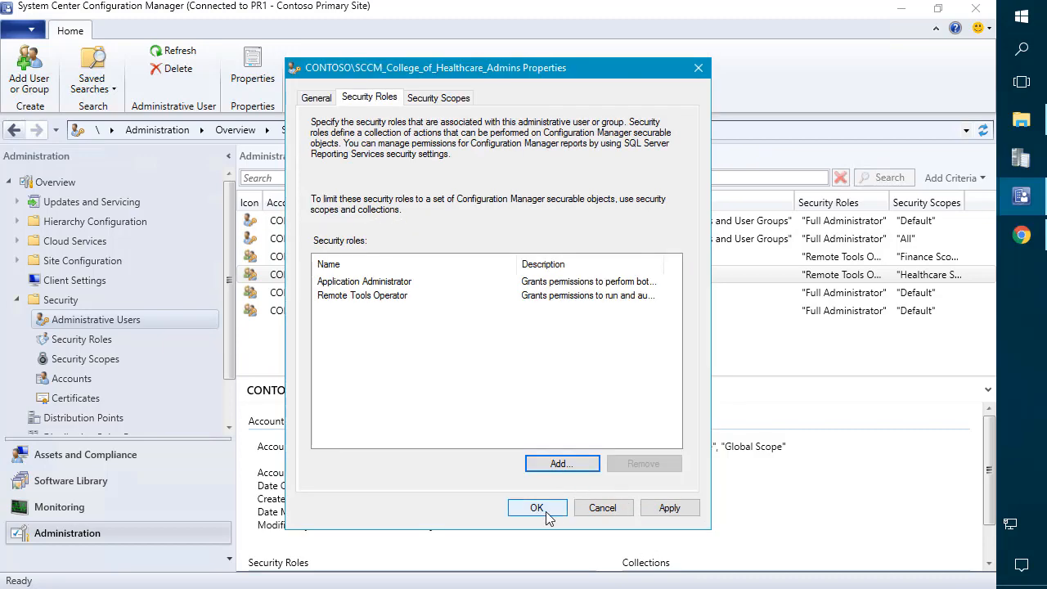
{"action": "left_click", "coordinate": [546, 512]}
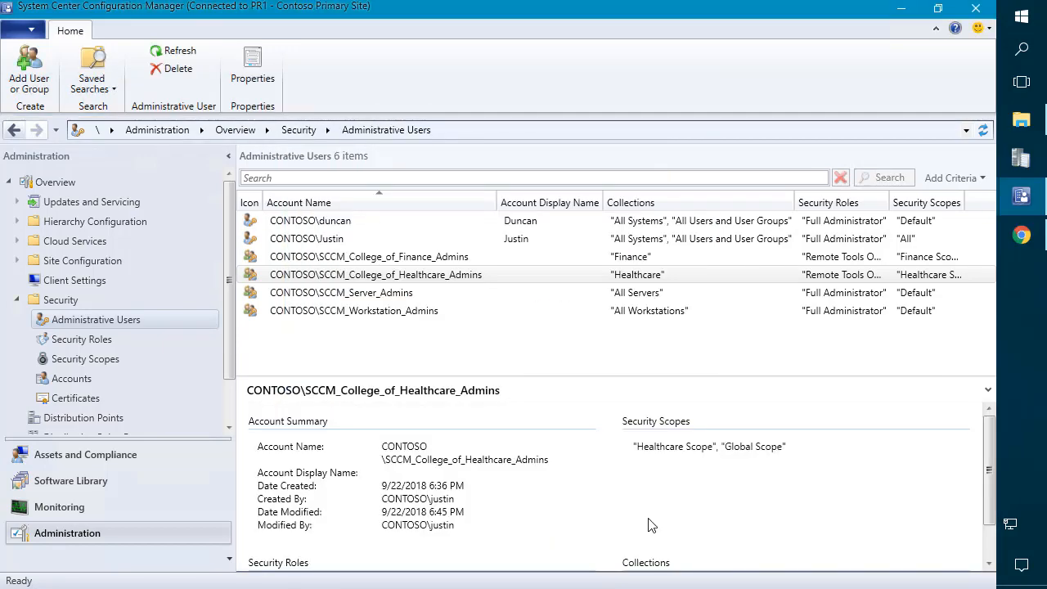
{"action": "left_click", "coordinate": [1019, 17]}
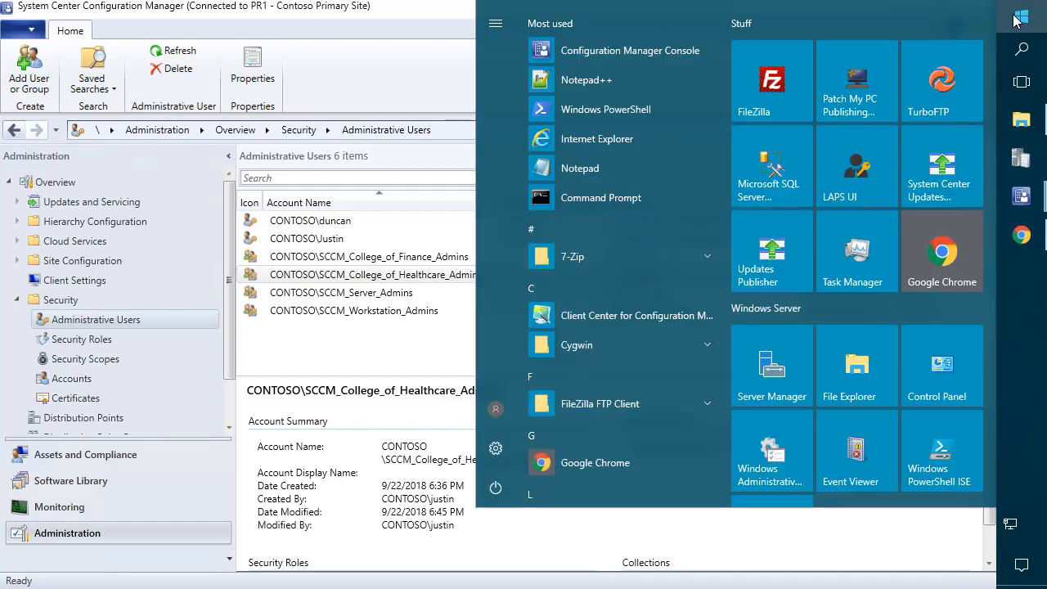
Step: Run Configuration Manager Console as the Healthcare admin user, entering that account's password
{"action": "type", "text": "conf"}
{"action": "right_click", "coordinate": [848, 61], "text": "shift"}
{"action": "left_click", "coordinate": [886, 98]}
{"action": "type", "text": "Healthcare_Admin"}
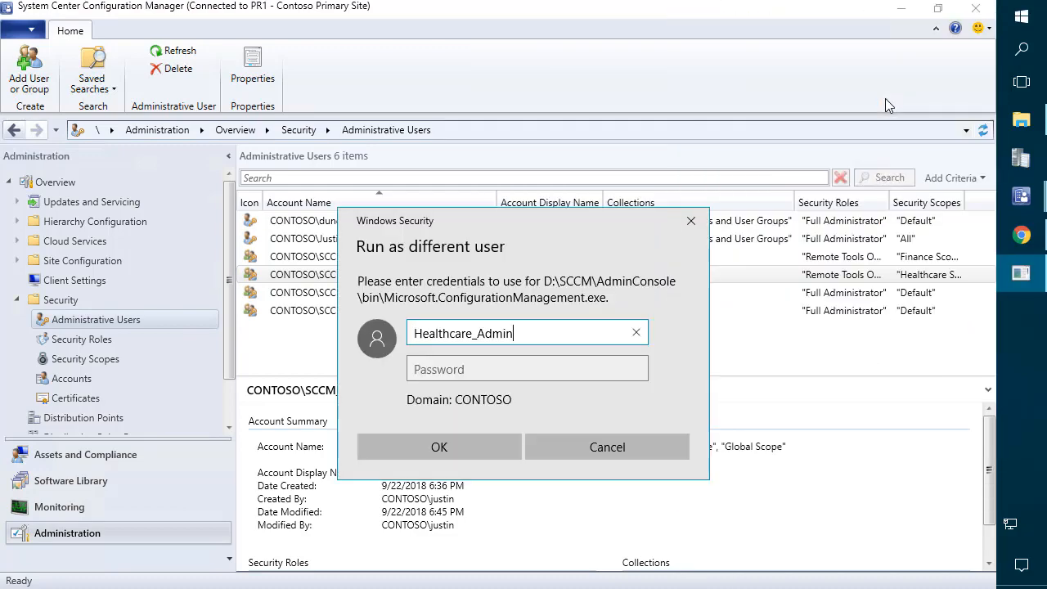
{"action": "key", "text": "Tab"}
{"action": "type", "text": "P@ssw0rd"}
{"action": "key", "text": "Return"}
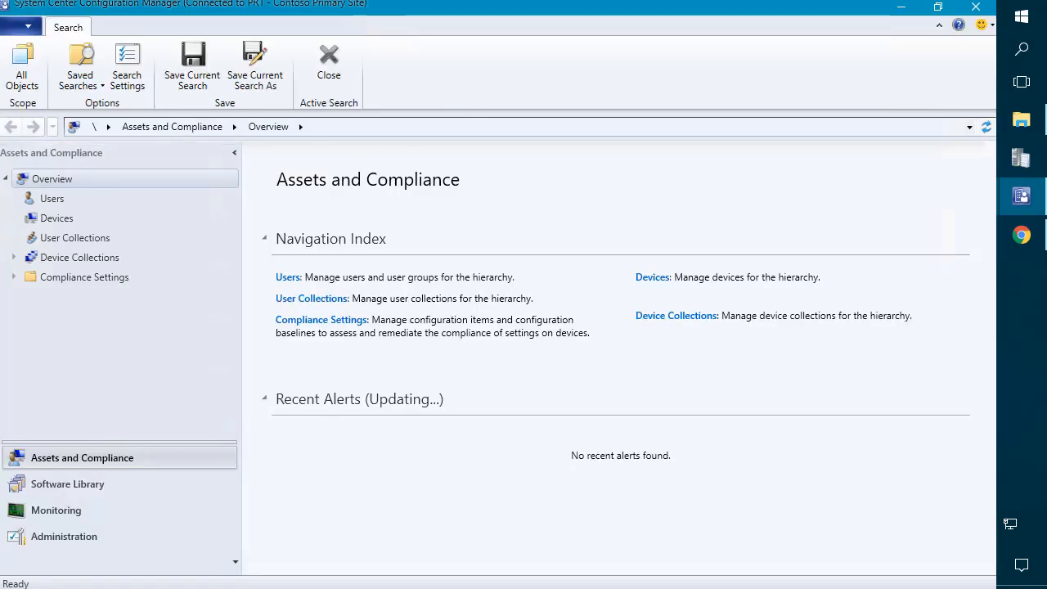
Step: Check the MBAM device, then open the Healthcare collection listing LAB1-W7-X86 and MBAM
{"action": "left_click", "coordinate": [52, 219]}
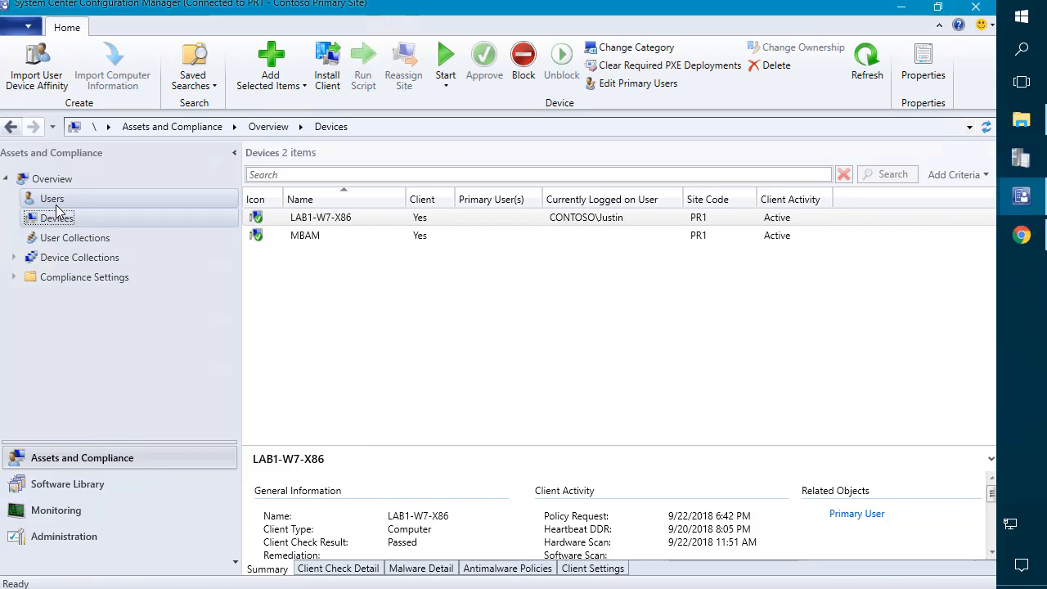
{"action": "left_click", "coordinate": [318, 235]}
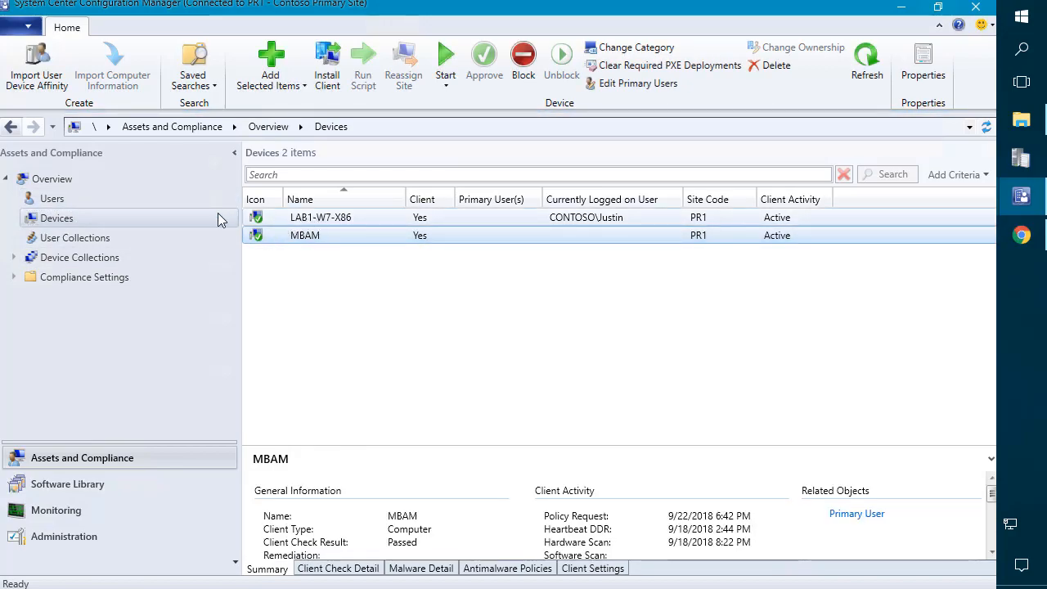
{"action": "left_click", "coordinate": [80, 257]}
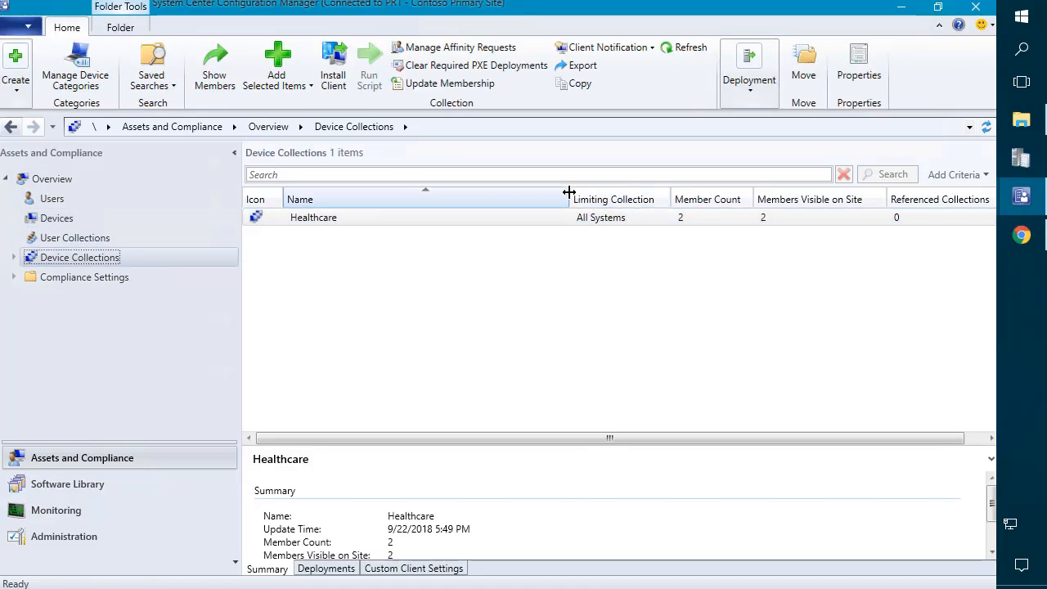
{"action": "left_click_drag", "start_coordinate": [570, 194], "coordinate": [455, 198]}
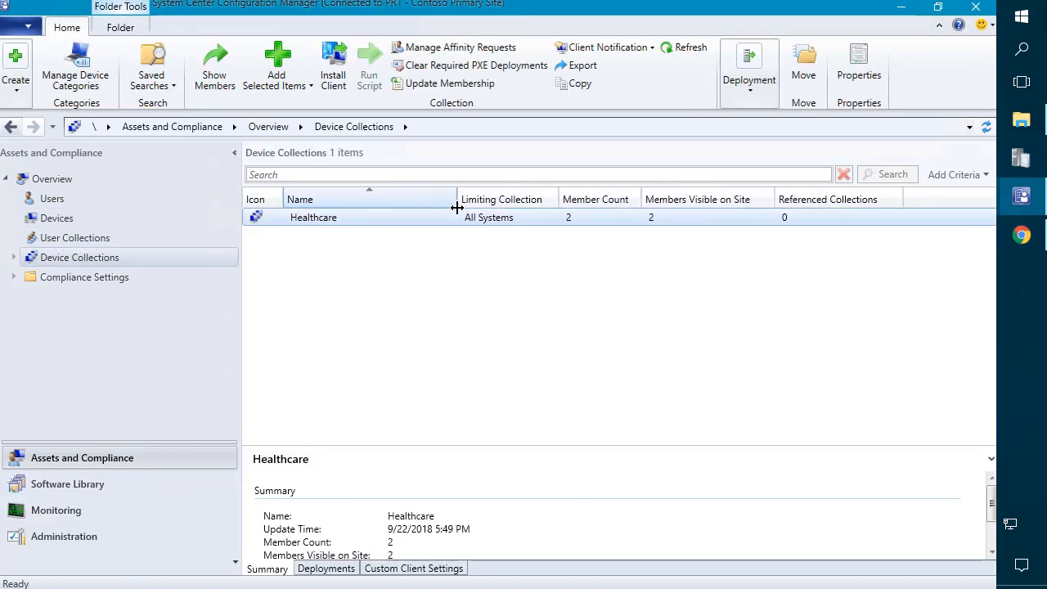
{"action": "double_click", "coordinate": [363, 220]}
{"action": "left_click", "coordinate": [11, 126]}
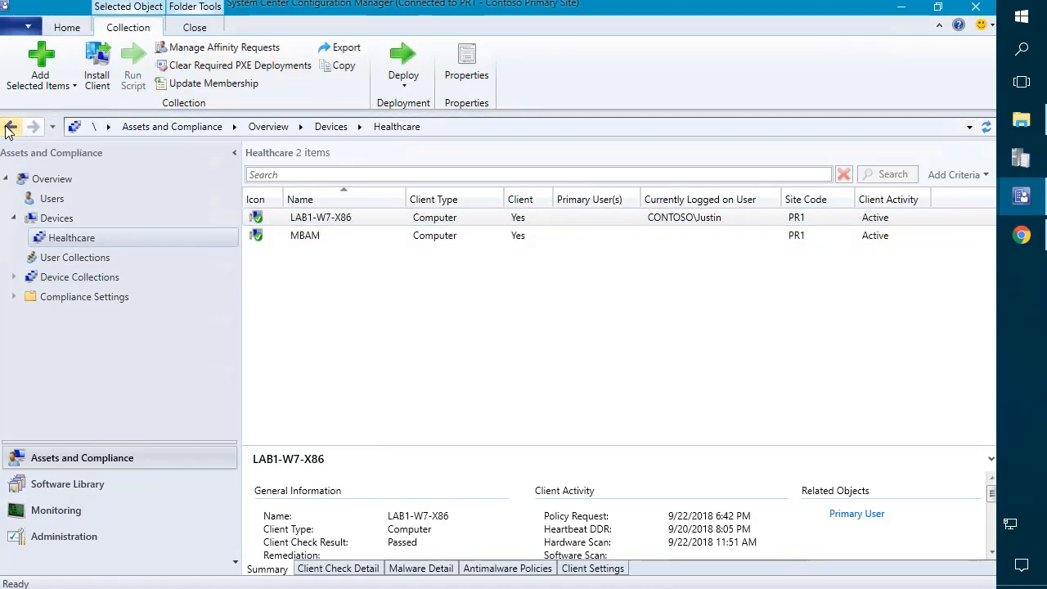
Step: Start a new device collection limited to Healthcare, then cancel and discard it
{"action": "right_click", "coordinate": [315, 341]}
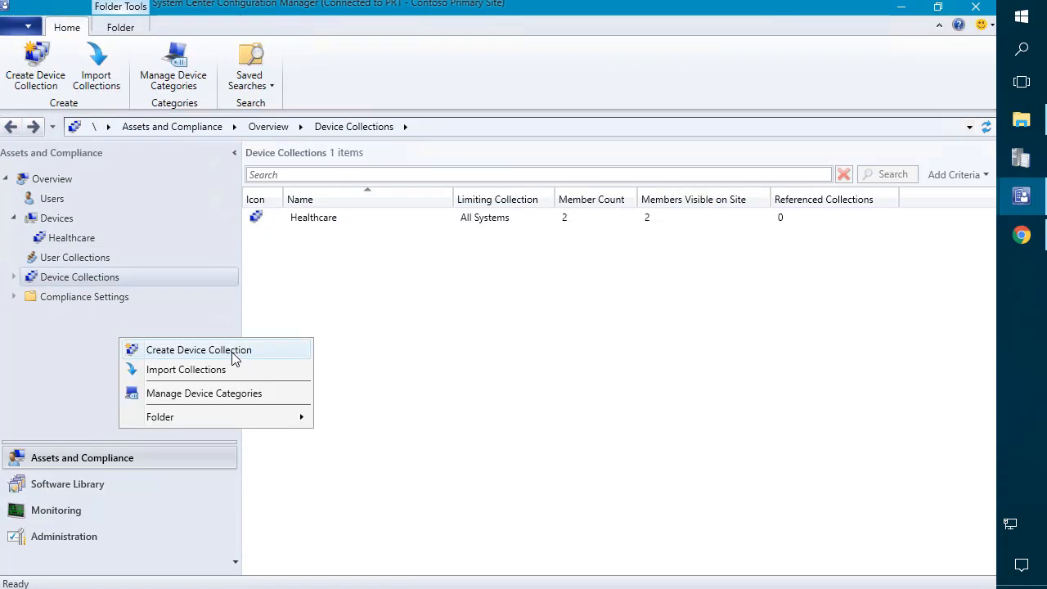
{"action": "left_click", "coordinate": [231, 351]}
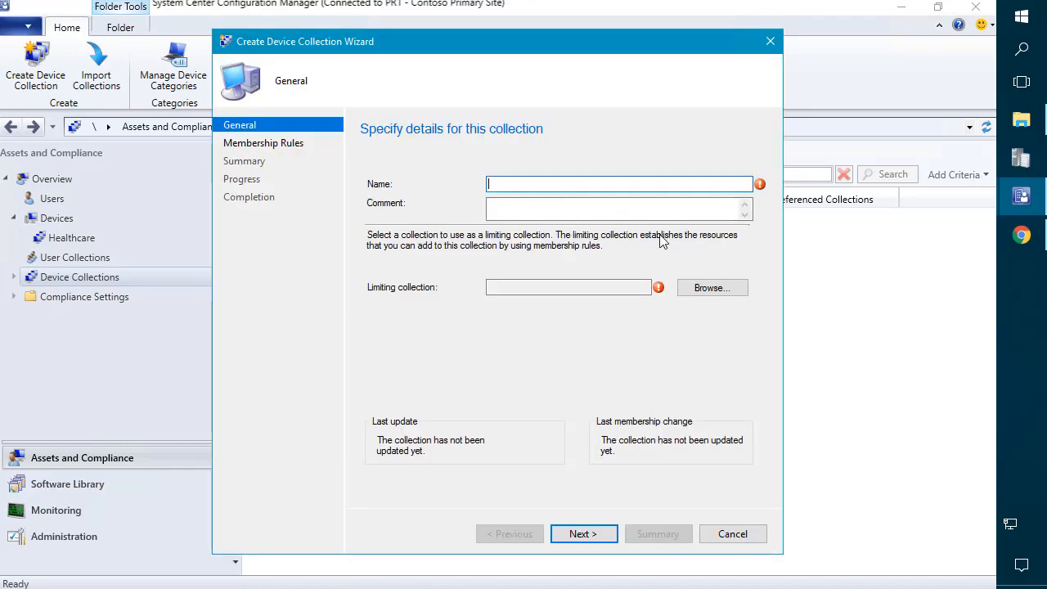
{"action": "left_click", "coordinate": [704, 288]}
{"action": "left_click", "coordinate": [455, 181]}
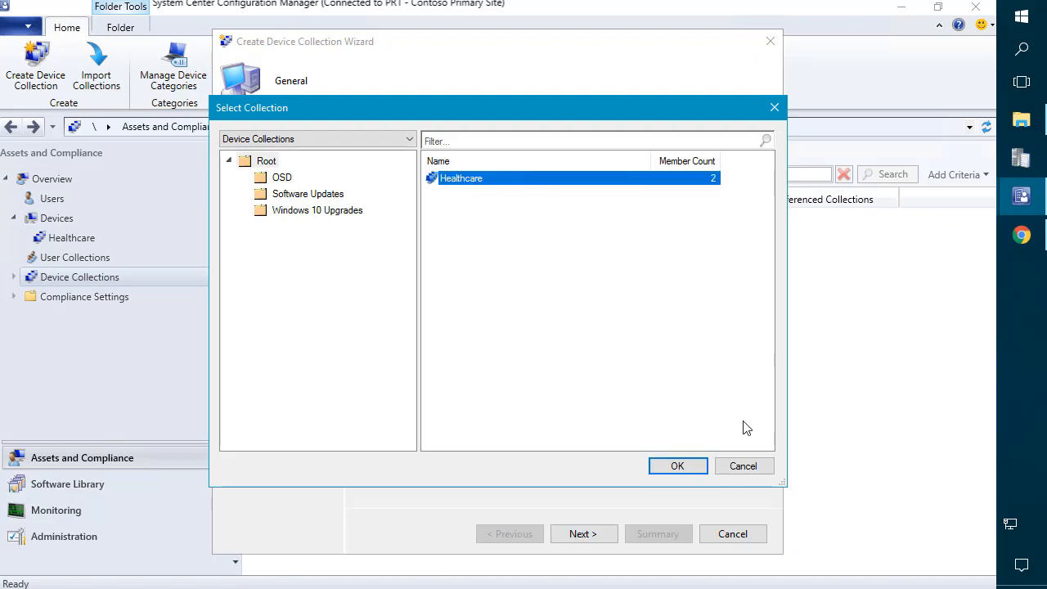
{"action": "left_click", "coordinate": [743, 465]}
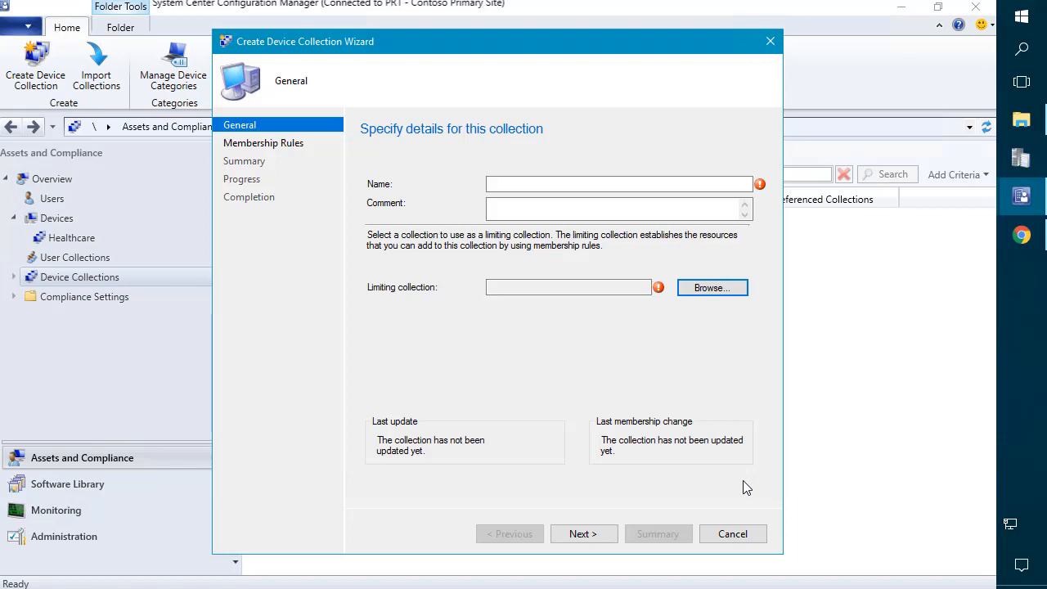
{"action": "left_click", "coordinate": [733, 535]}
{"action": "left_click", "coordinate": [536, 370]}
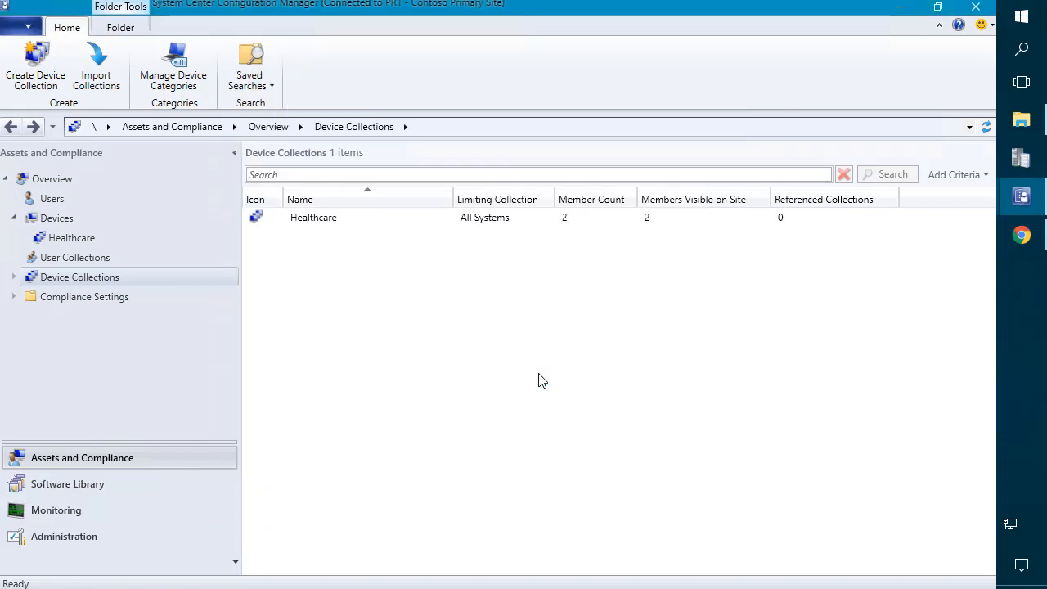
Step: Open the Applications list under Software Library > Application Management
{"action": "left_click", "coordinate": [85, 483]}
{"action": "left_click", "coordinate": [90, 200]}
{"action": "left_click", "coordinate": [90, 218]}
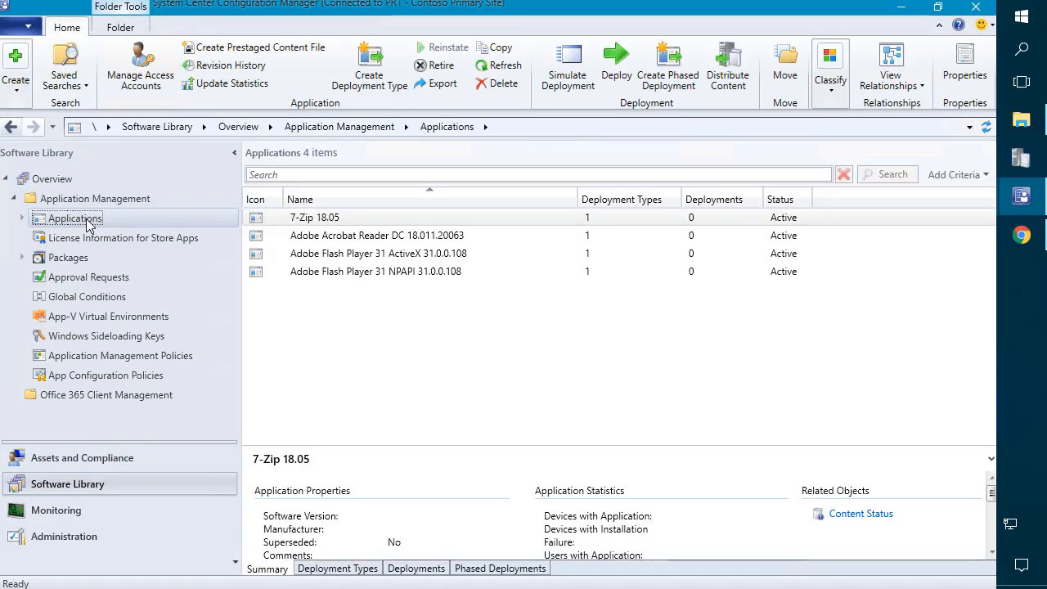
Step: Check the security scopes of 7-Zip 18.05 and close them unchanged
{"action": "left_click", "coordinate": [429, 238]}
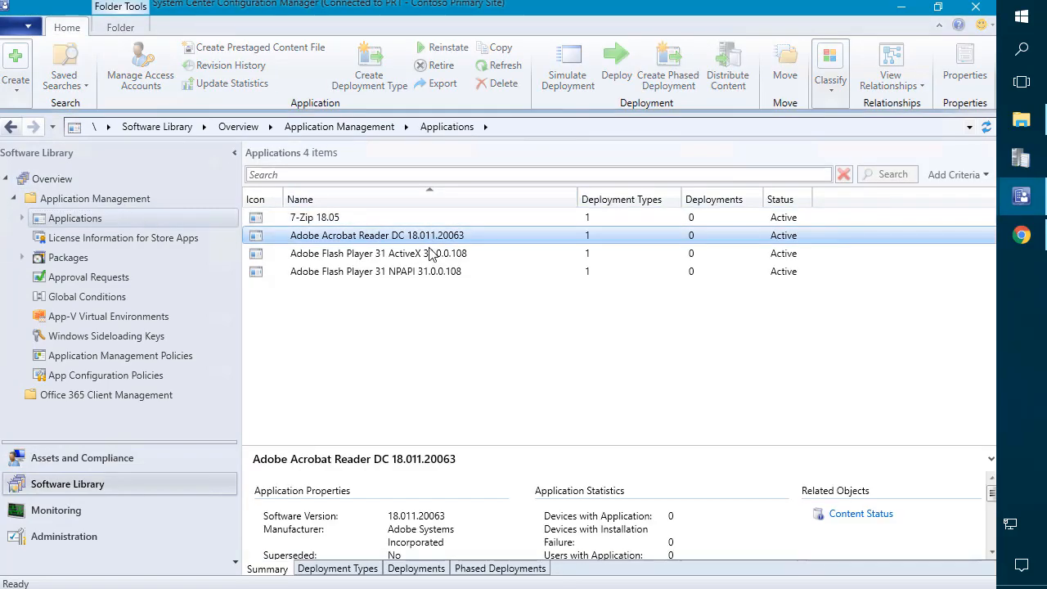
{"action": "left_click", "coordinate": [381, 271], "text": "shift"}
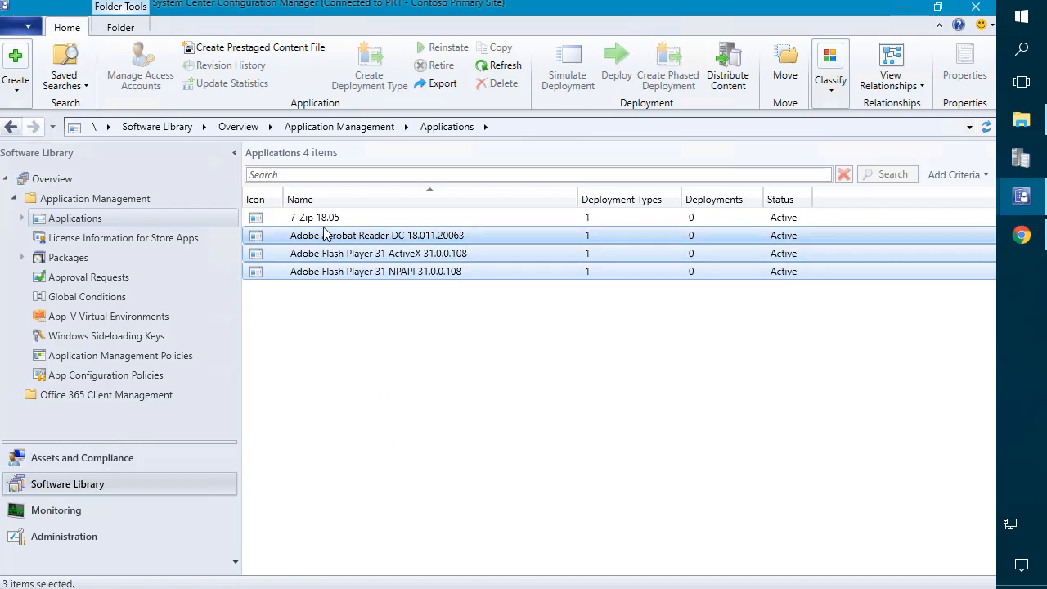
{"action": "left_click", "coordinate": [316, 217]}
{"action": "right_click", "coordinate": [318, 218]}
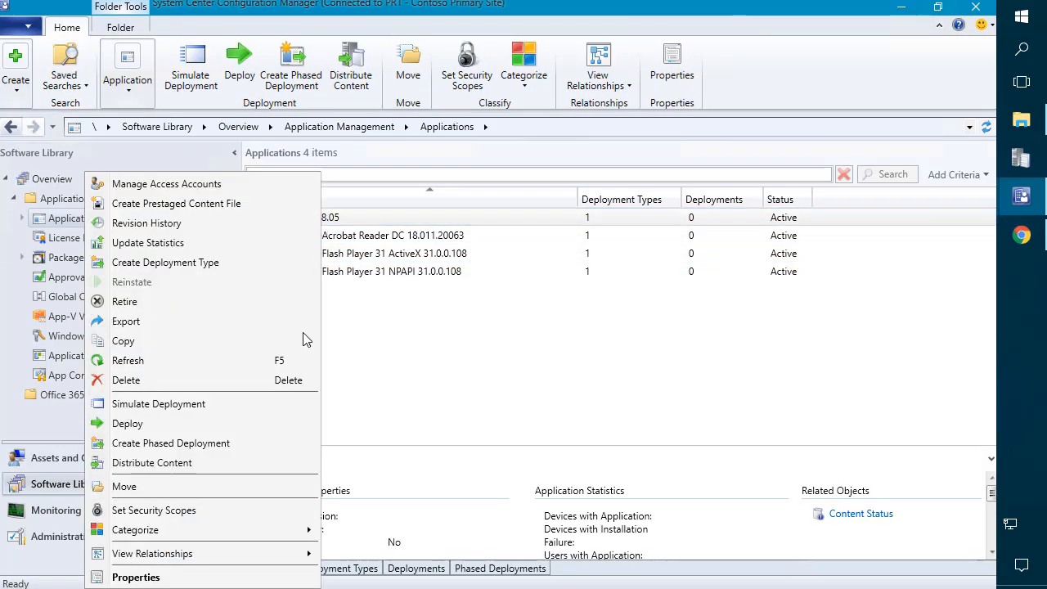
{"action": "left_click", "coordinate": [183, 512]}
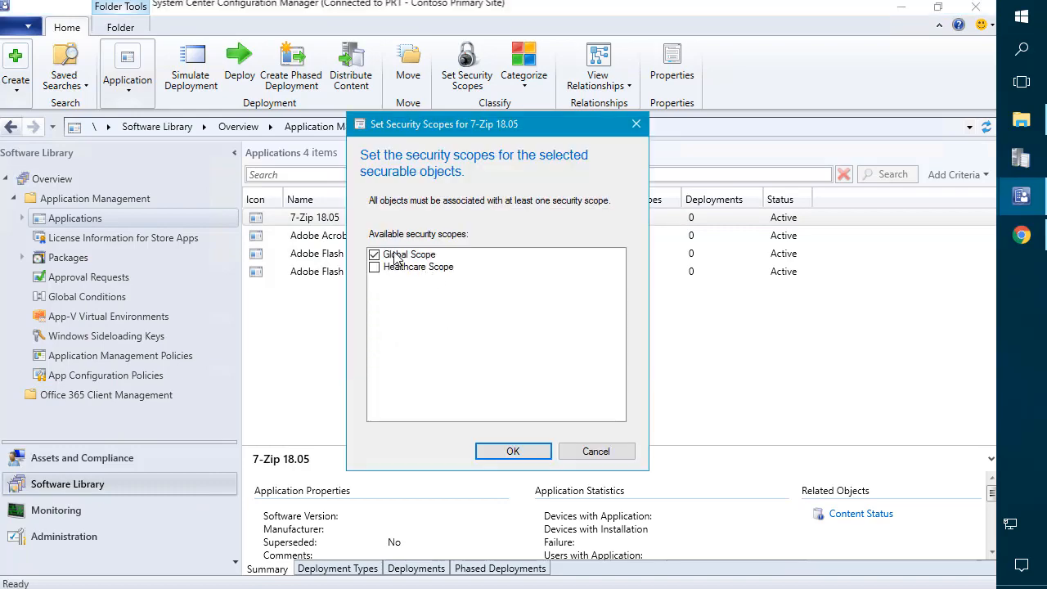
{"action": "left_click", "coordinate": [596, 452]}
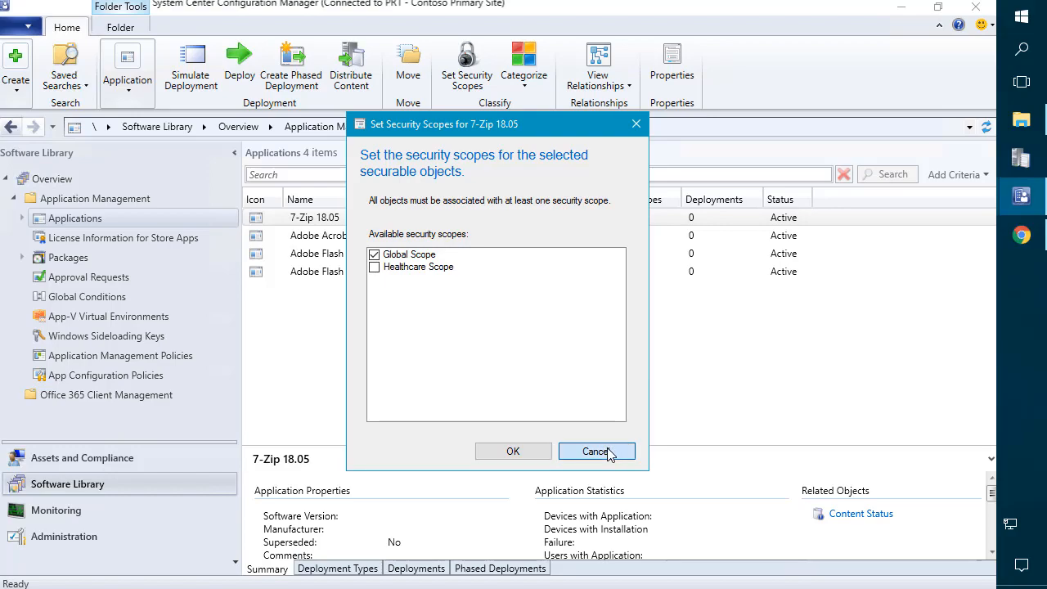
Step: Add and widen a Created By column, then bring the other console window forward
{"action": "right_click", "coordinate": [662, 200]}
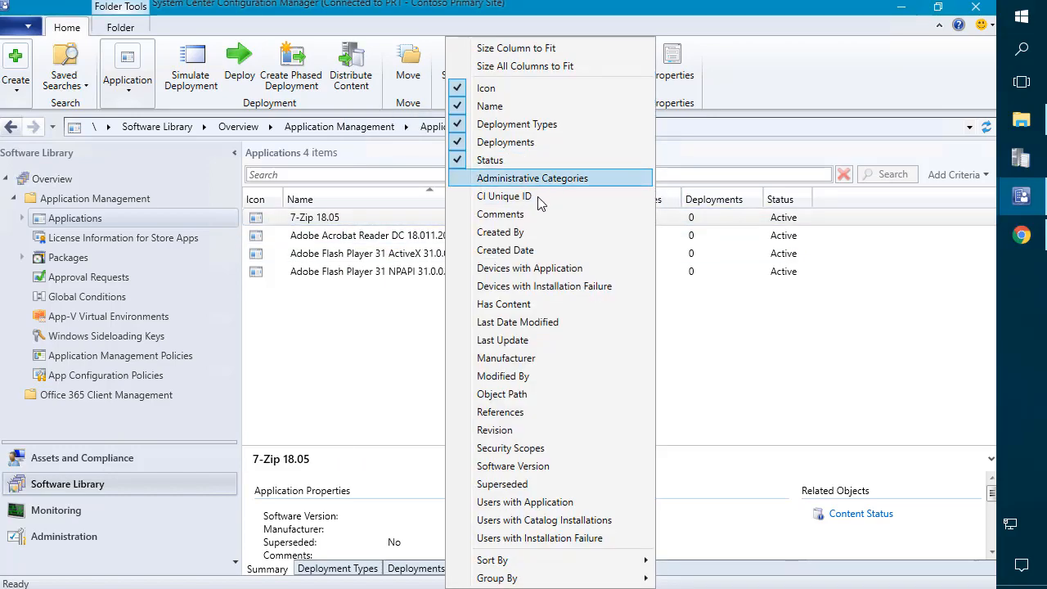
{"action": "left_click", "coordinate": [530, 234]}
{"action": "left_click_drag", "start_coordinate": [879, 198], "coordinate": [941, 201]}
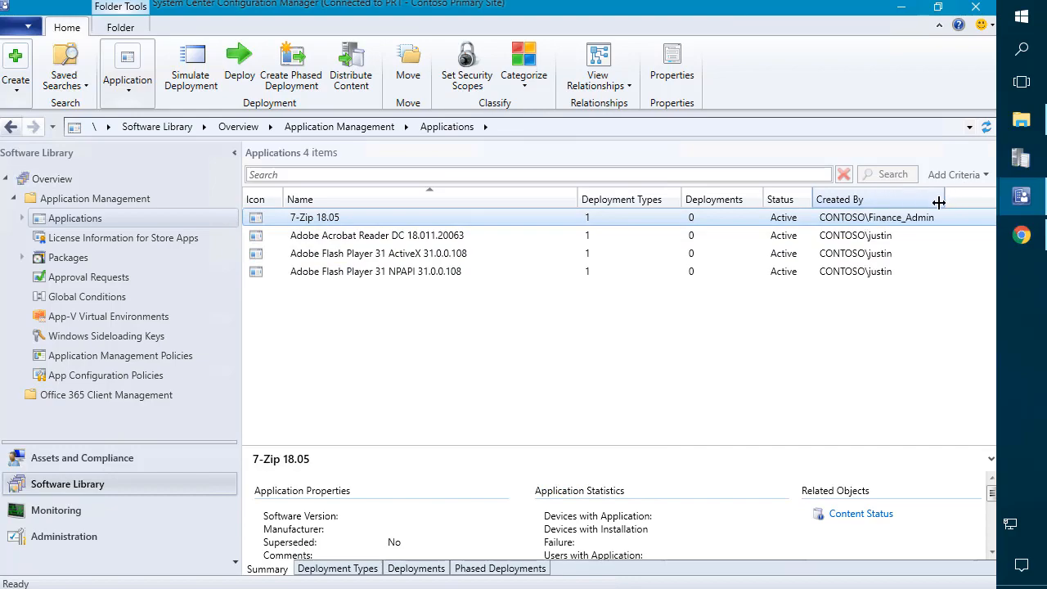
{"action": "left_click", "coordinate": [1023, 198]}
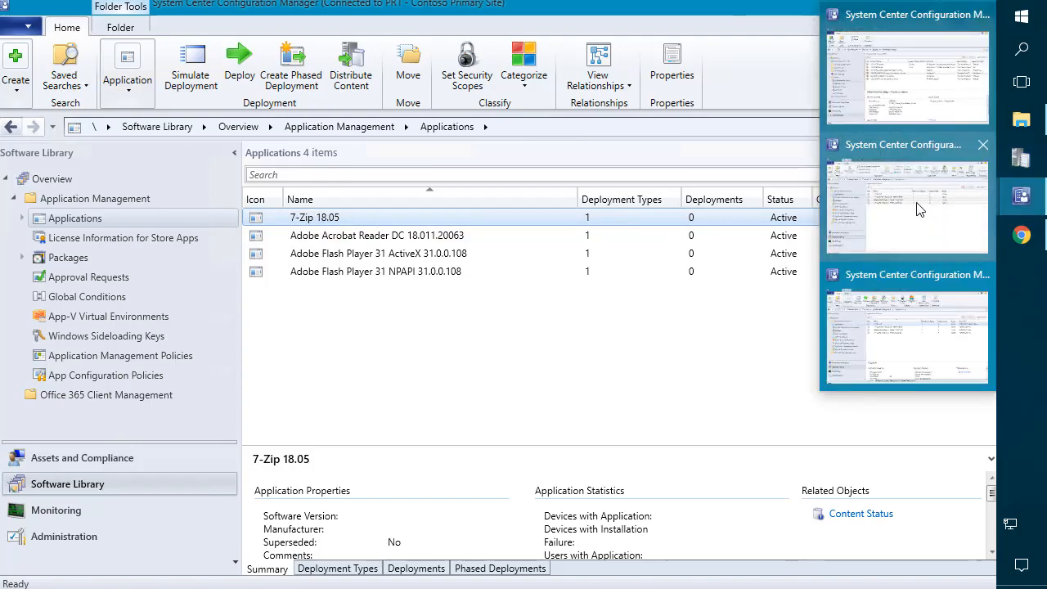
{"action": "left_click", "coordinate": [918, 225]}
Step: Clear Global Scope for 7-Zip 18.05, keeping Finance Scope as its only security scope
{"action": "left_click", "coordinate": [303, 218]}
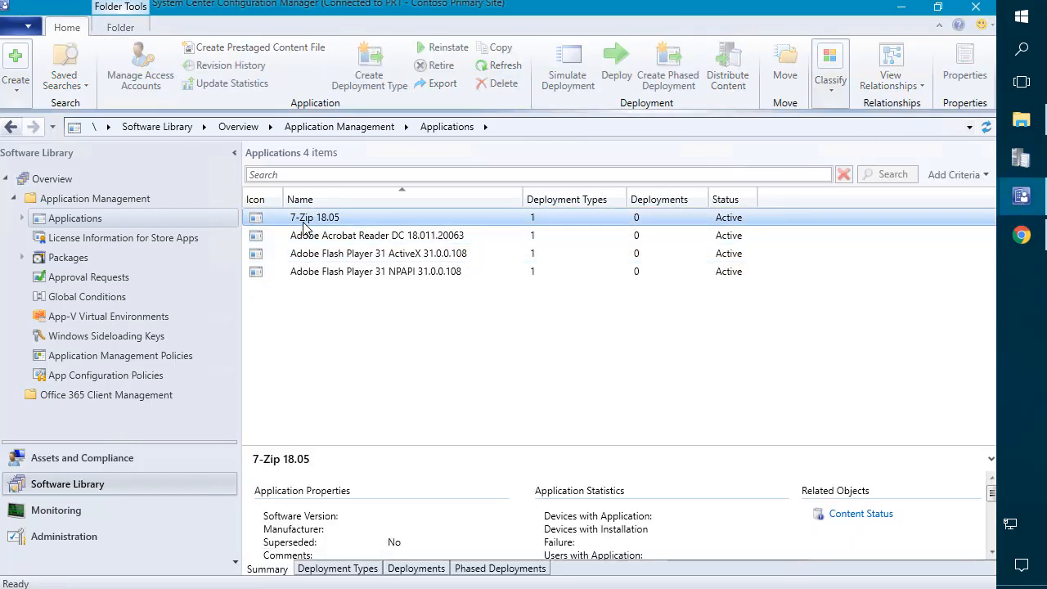
{"action": "right_click", "coordinate": [303, 218]}
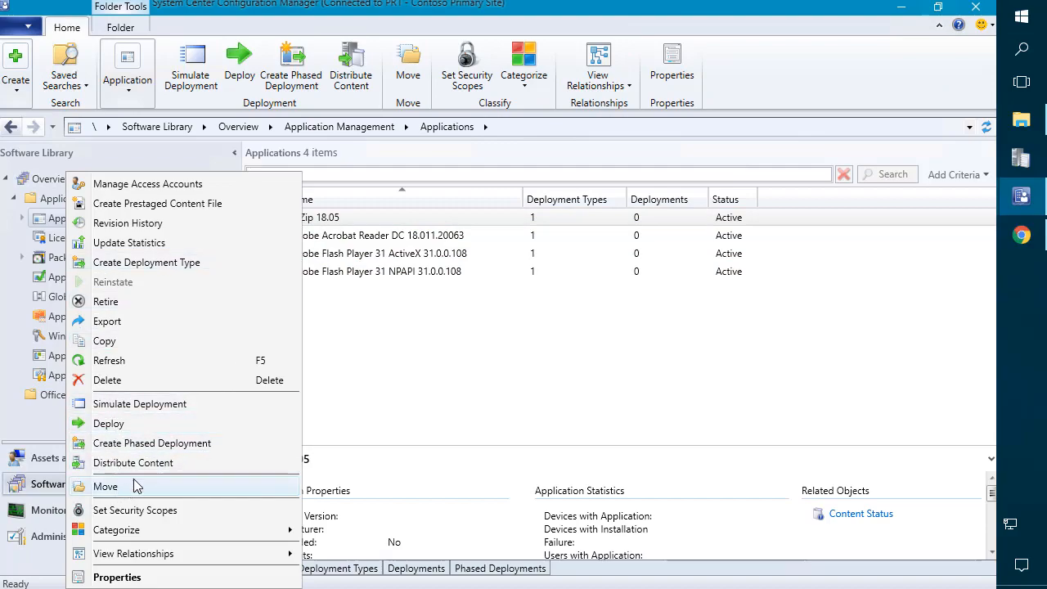
{"action": "left_click", "coordinate": [144, 509]}
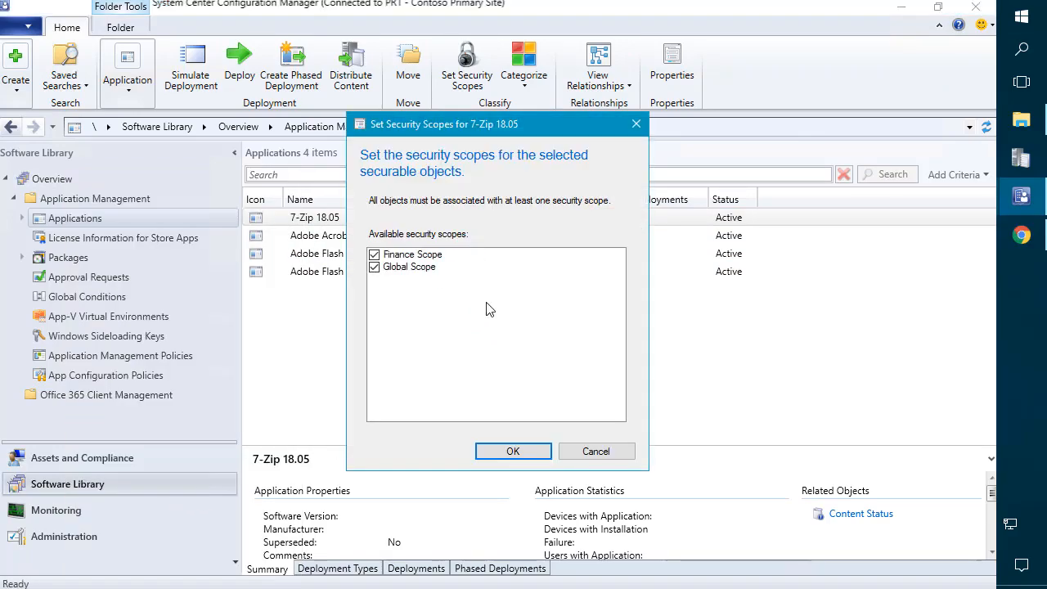
{"action": "left_click", "coordinate": [374, 268]}
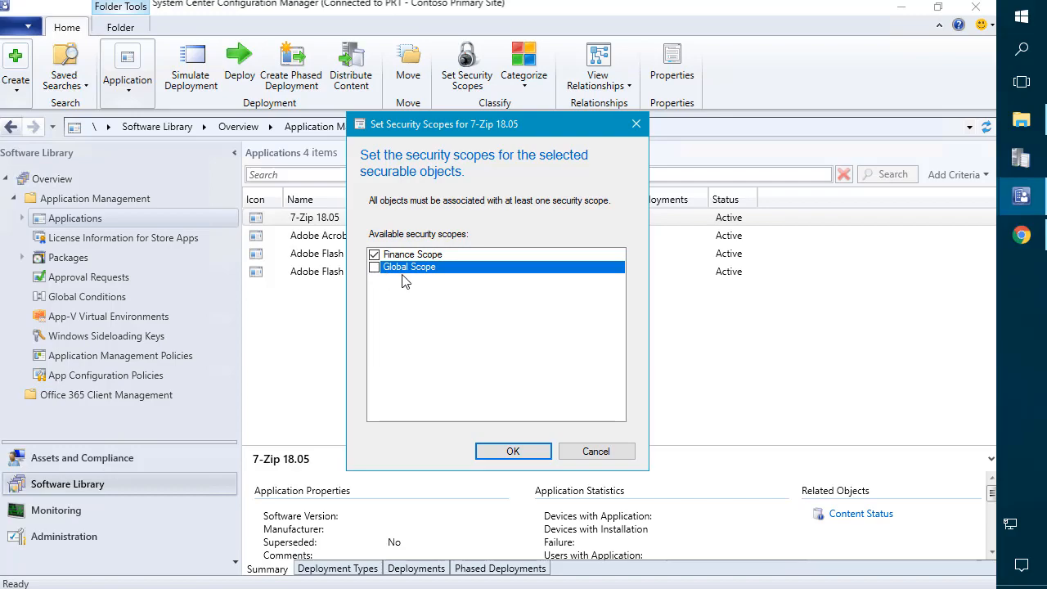
{"action": "left_click", "coordinate": [504, 456]}
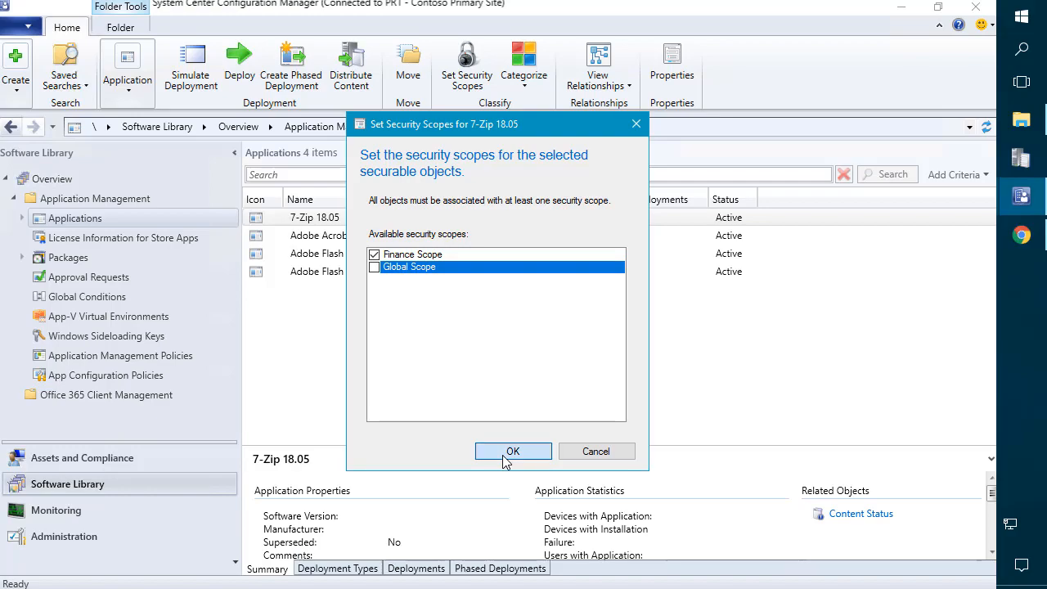
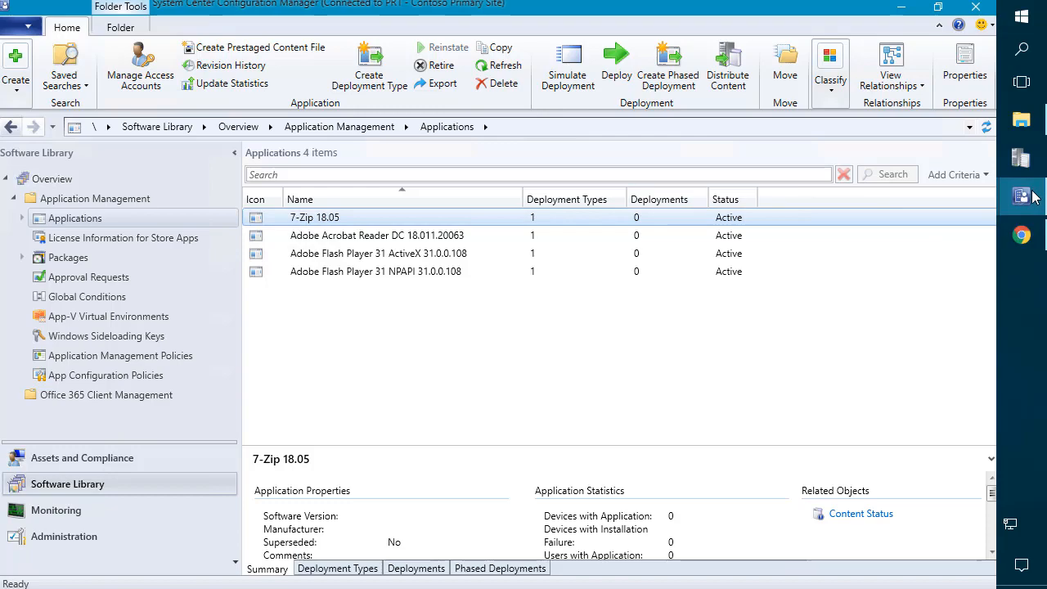
Step: Refresh Applications in the Finance_Admin console to confirm 7-Zip is no longer listed
{"action": "mouse_move", "coordinate": [1022, 201]}
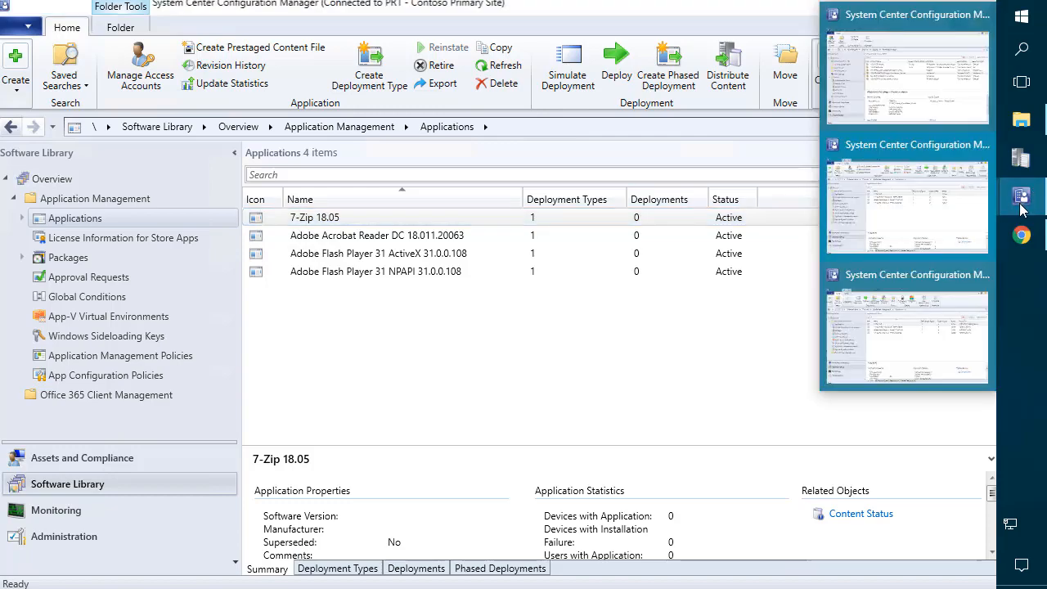
{"action": "left_click", "coordinate": [898, 337]}
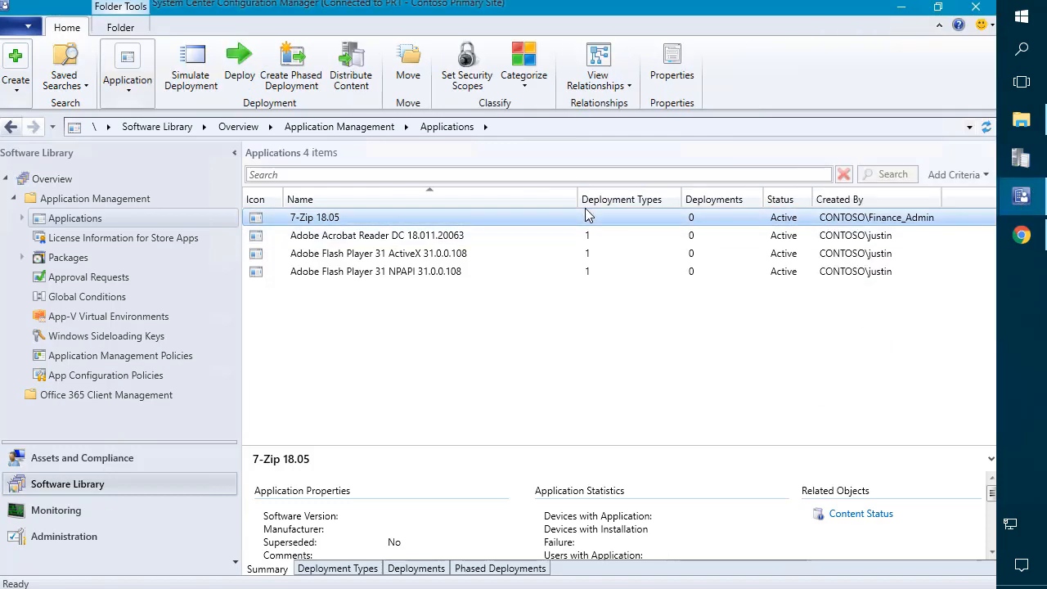
{"action": "left_click", "coordinate": [685, 235]}
{"action": "left_click", "coordinate": [986, 125]}
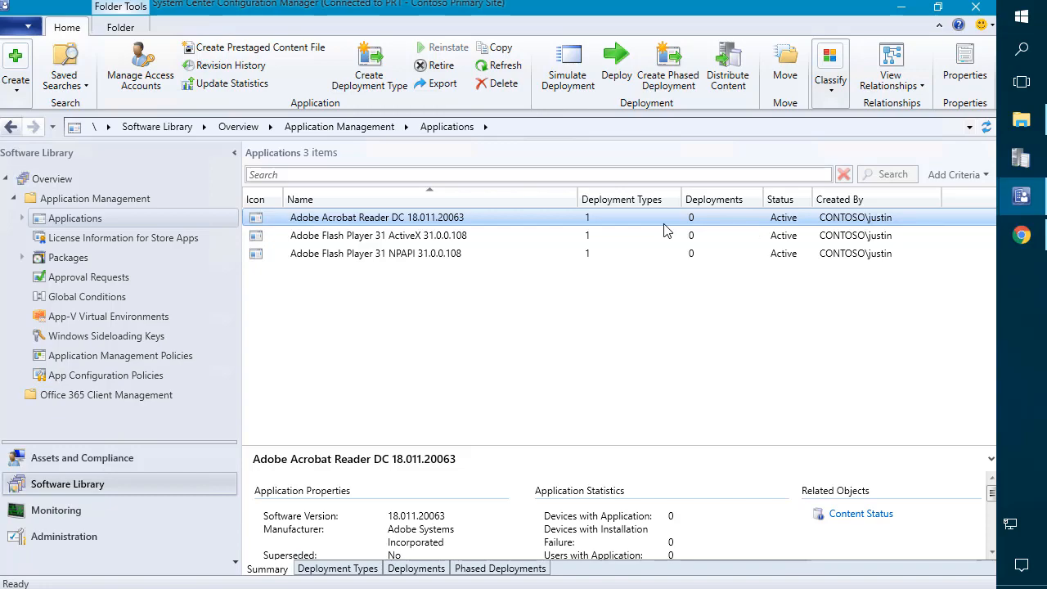
Step: Close the extra console windows so Administrative Users is showing
{"action": "left_click", "coordinate": [1034, 192]}
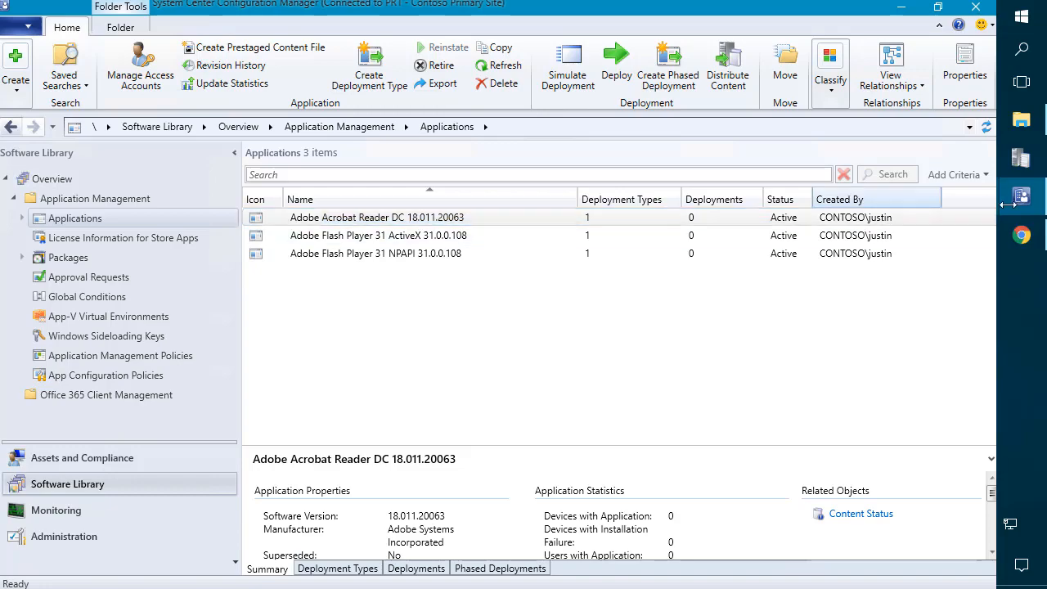
{"action": "left_click", "coordinate": [1022, 208]}
{"action": "left_click", "coordinate": [739, 357]}
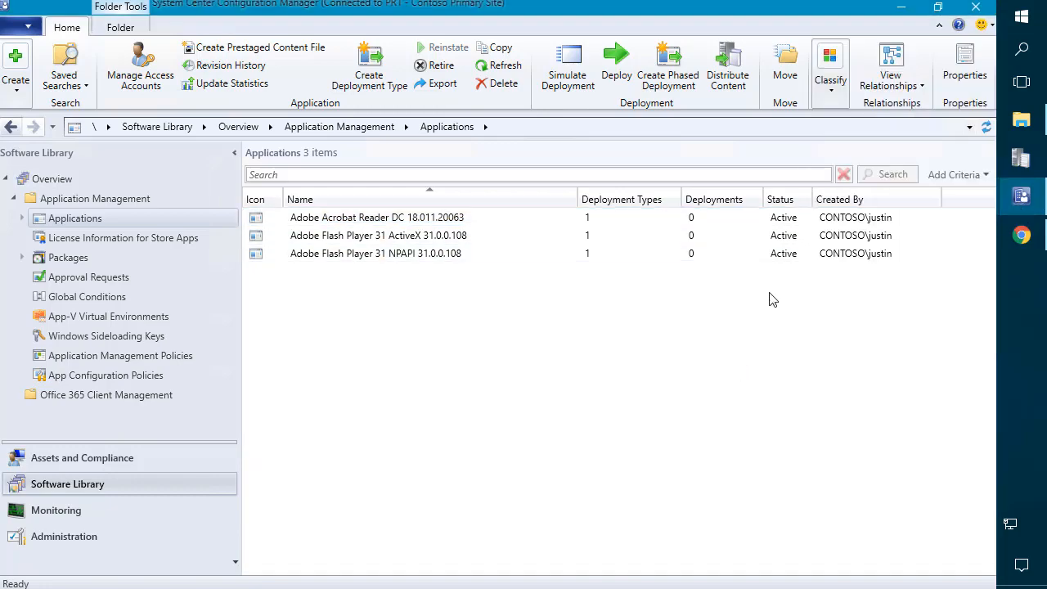
{"action": "left_click", "coordinate": [974, 11]}
{"action": "left_click", "coordinate": [630, 389]}
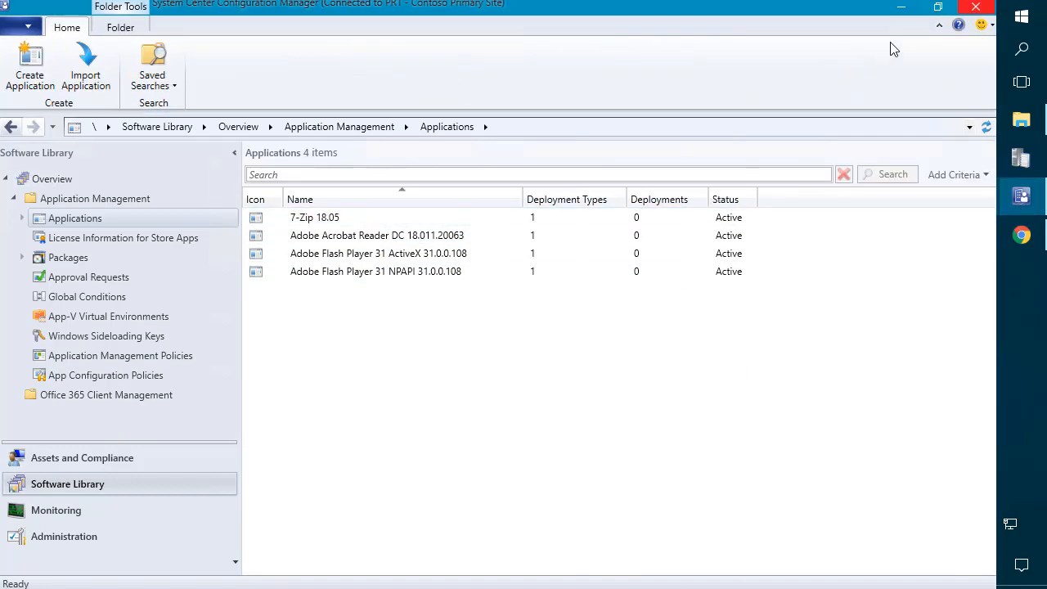
{"action": "left_click", "coordinate": [973, 11]}
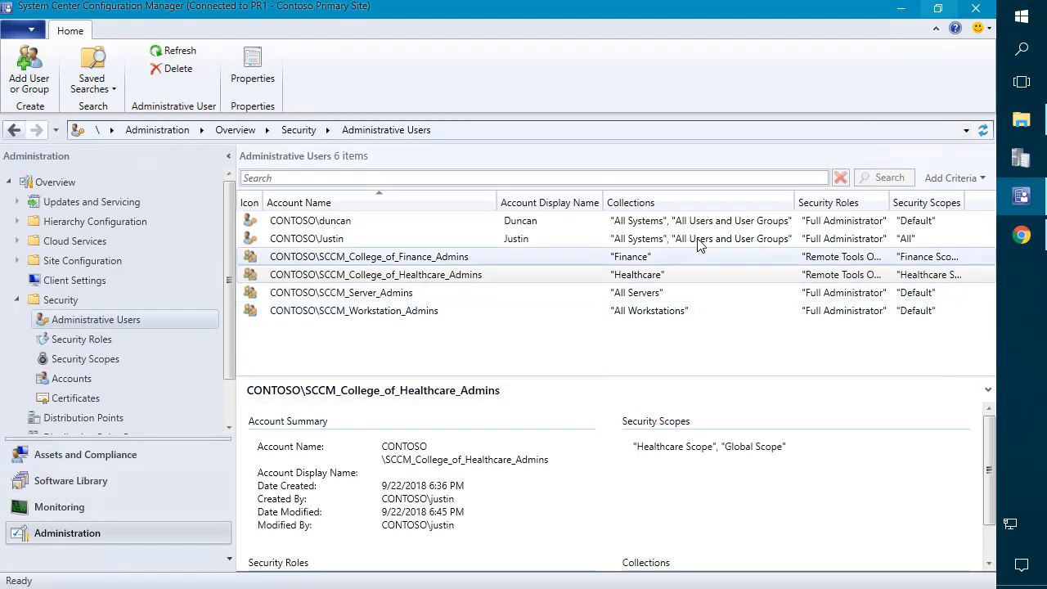
Step: Add the Infrastructure Administrator security role to the Finance admins group
{"action": "left_click", "coordinate": [527, 252]}
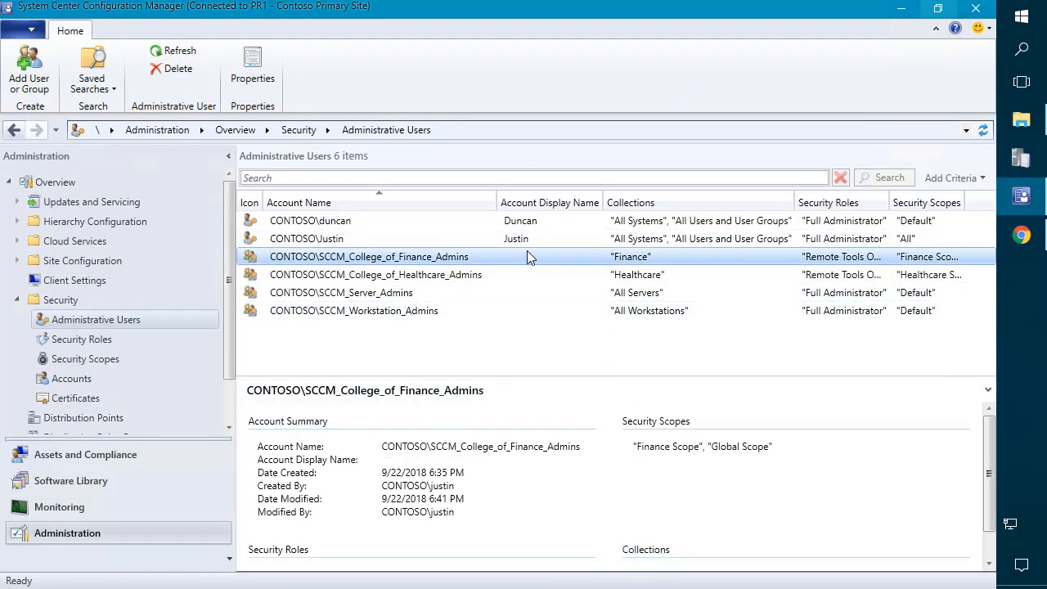
{"action": "right_click", "coordinate": [405, 264]}
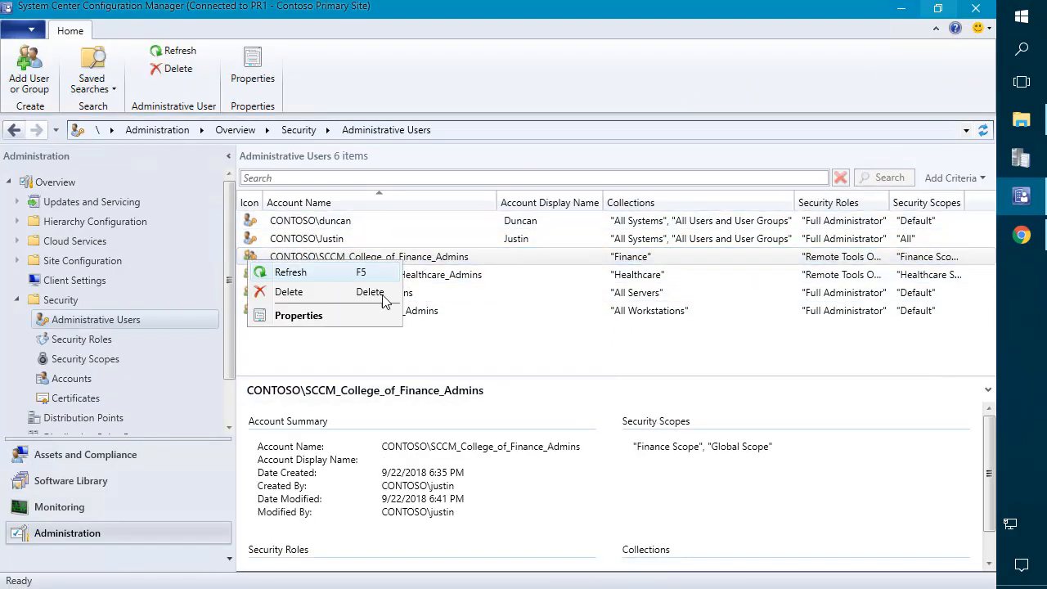
{"action": "left_click", "coordinate": [447, 264]}
{"action": "right_click", "coordinate": [446, 263]}
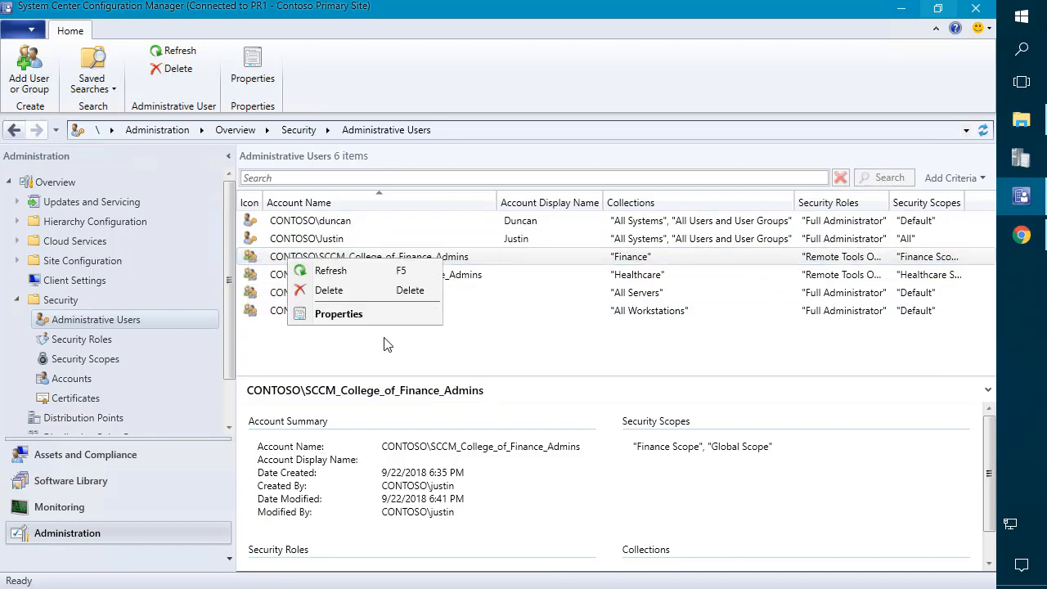
{"action": "left_click", "coordinate": [375, 315]}
{"action": "left_click", "coordinate": [432, 99]}
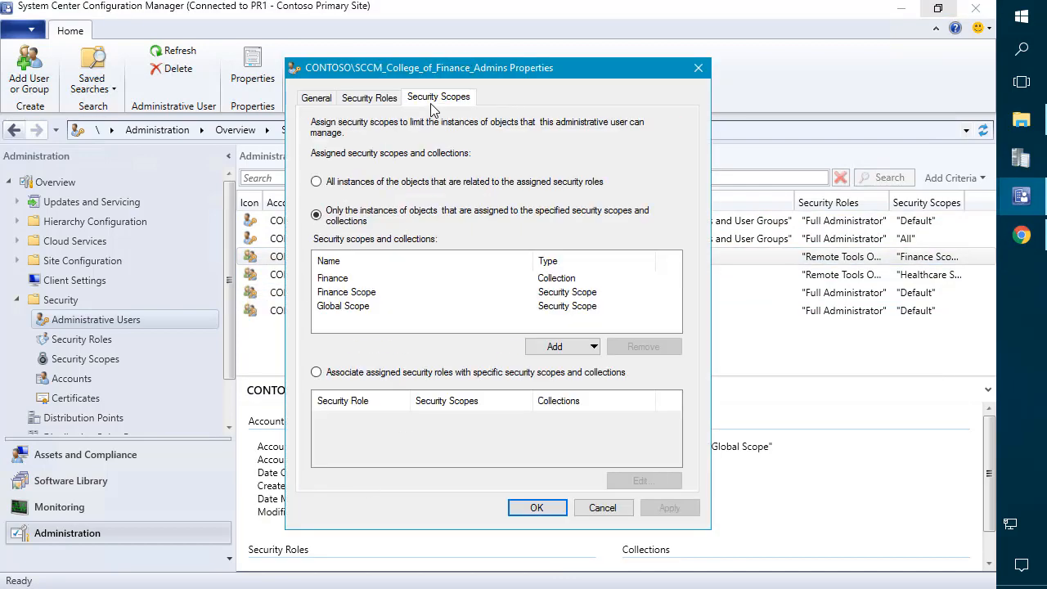
{"action": "left_click", "coordinate": [368, 98]}
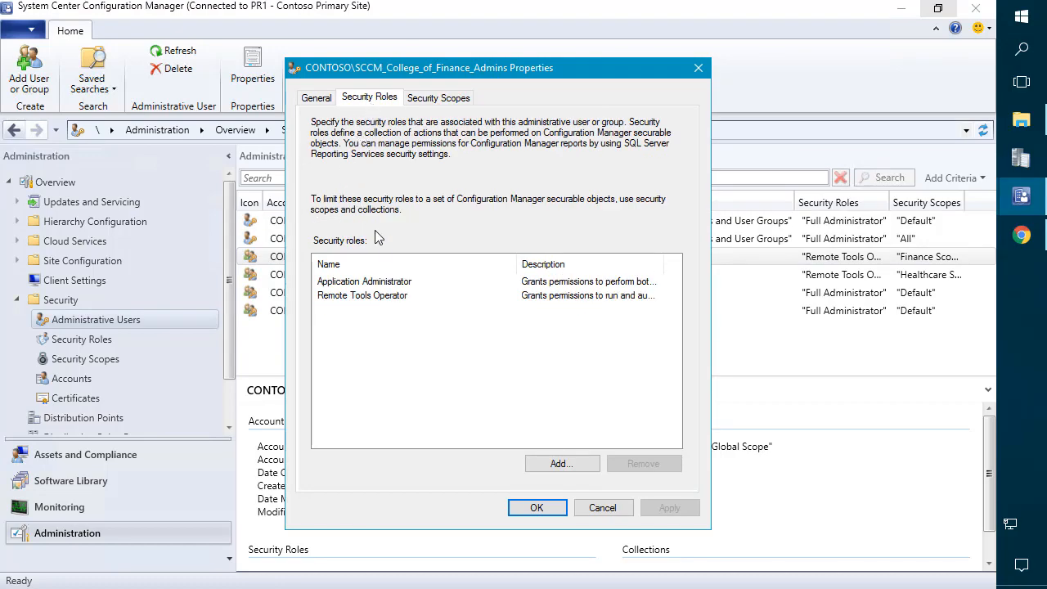
{"action": "left_click", "coordinate": [573, 464]}
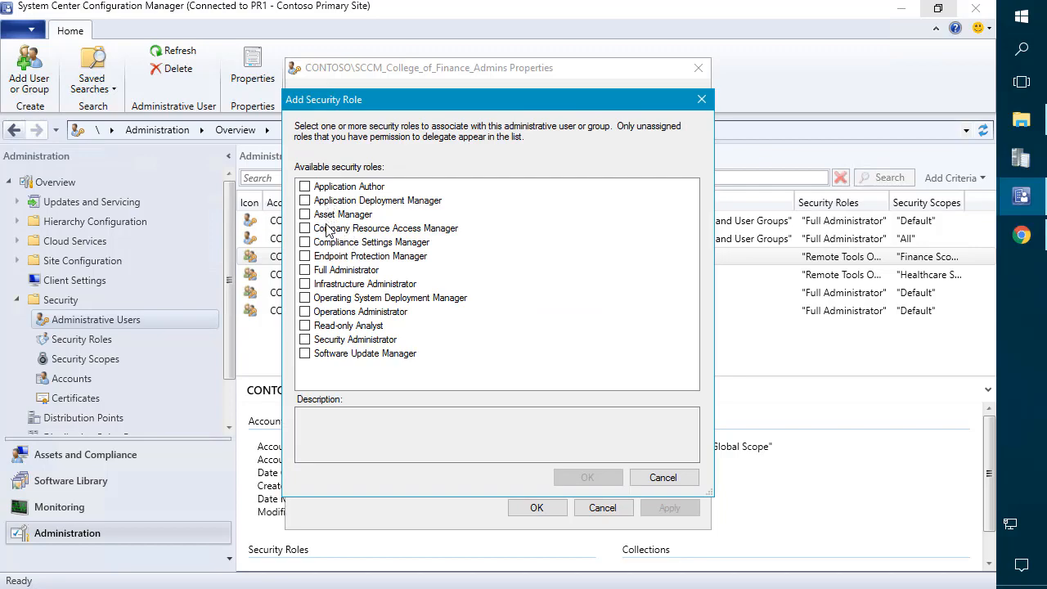
{"action": "left_click", "coordinate": [316, 286]}
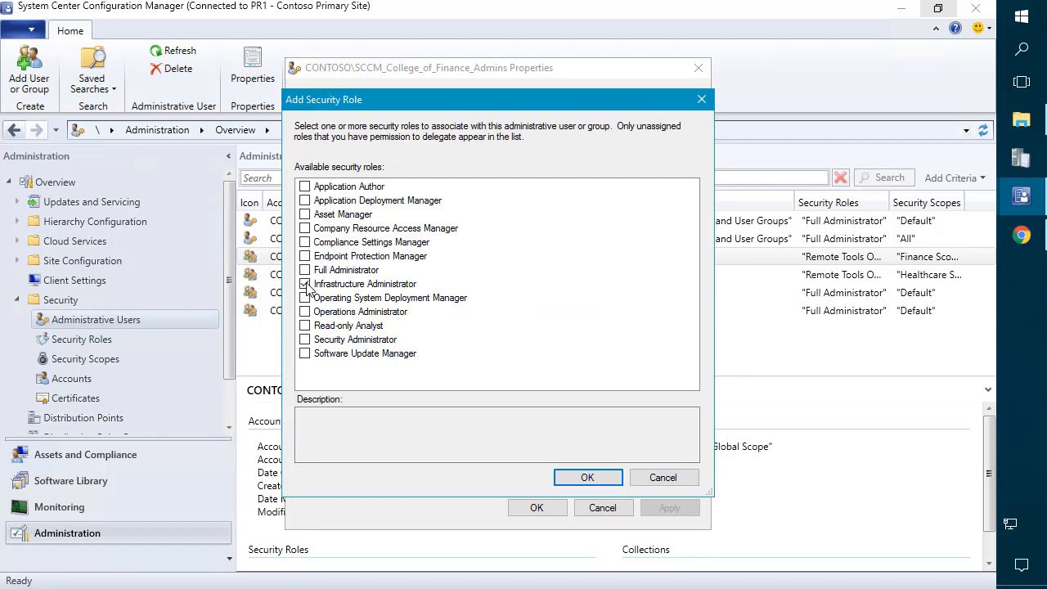
{"action": "left_click", "coordinate": [589, 477]}
{"action": "left_click", "coordinate": [543, 508]}
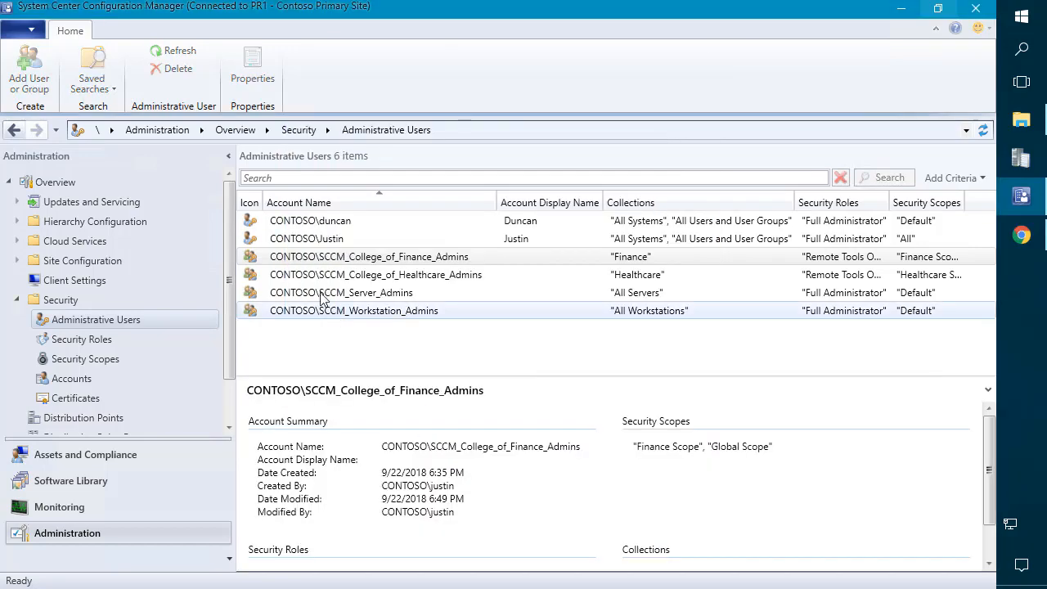
Step: Add the Infrastructure Administrator security role to the Healthcare admins group
{"action": "right_click", "coordinate": [343, 278]}
{"action": "left_click", "coordinate": [282, 330]}
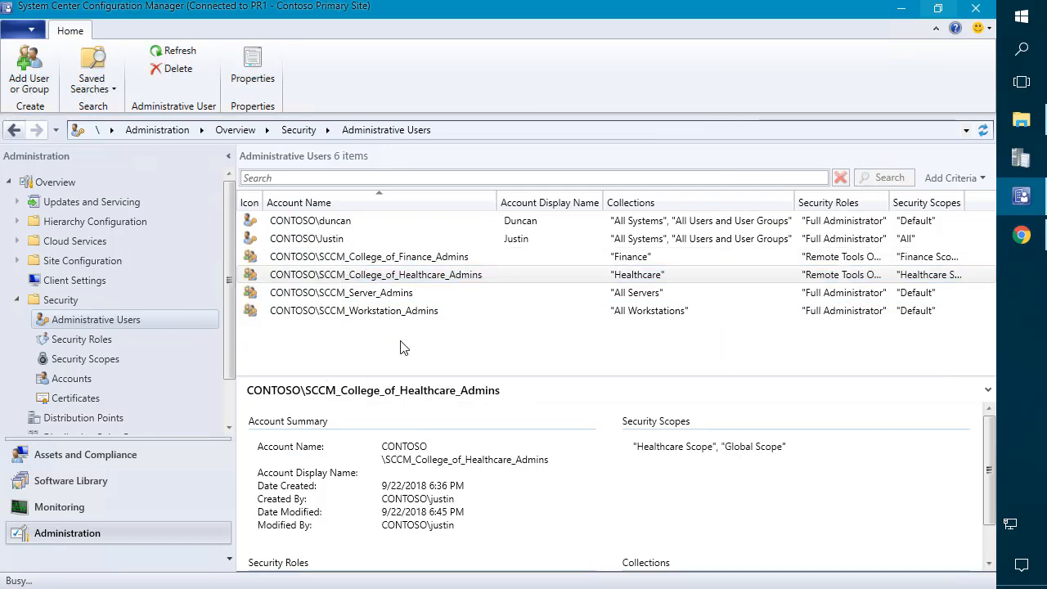
{"action": "left_click", "coordinate": [380, 98]}
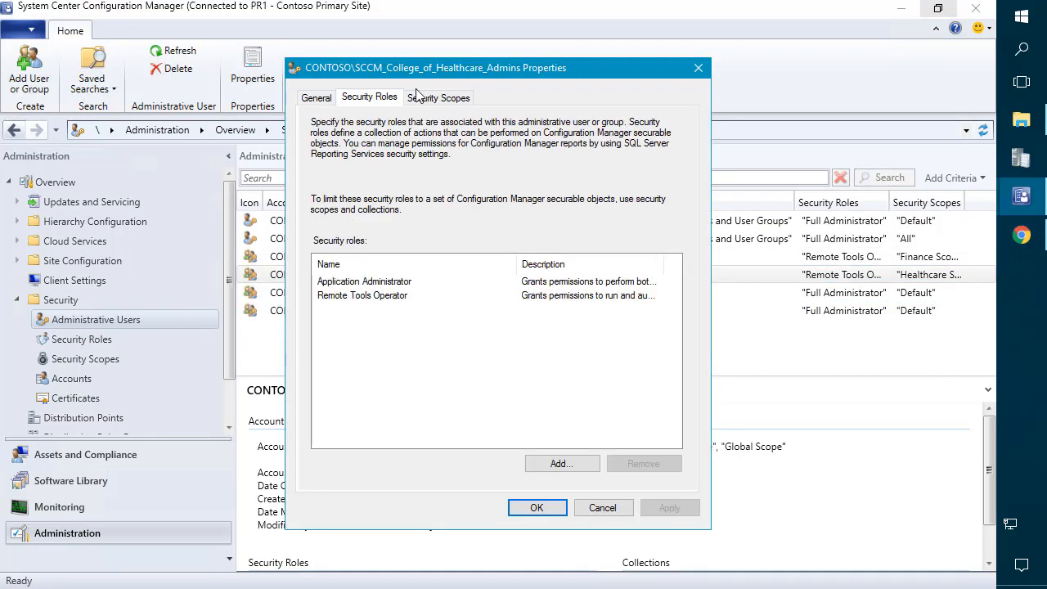
{"action": "left_click", "coordinate": [436, 100]}
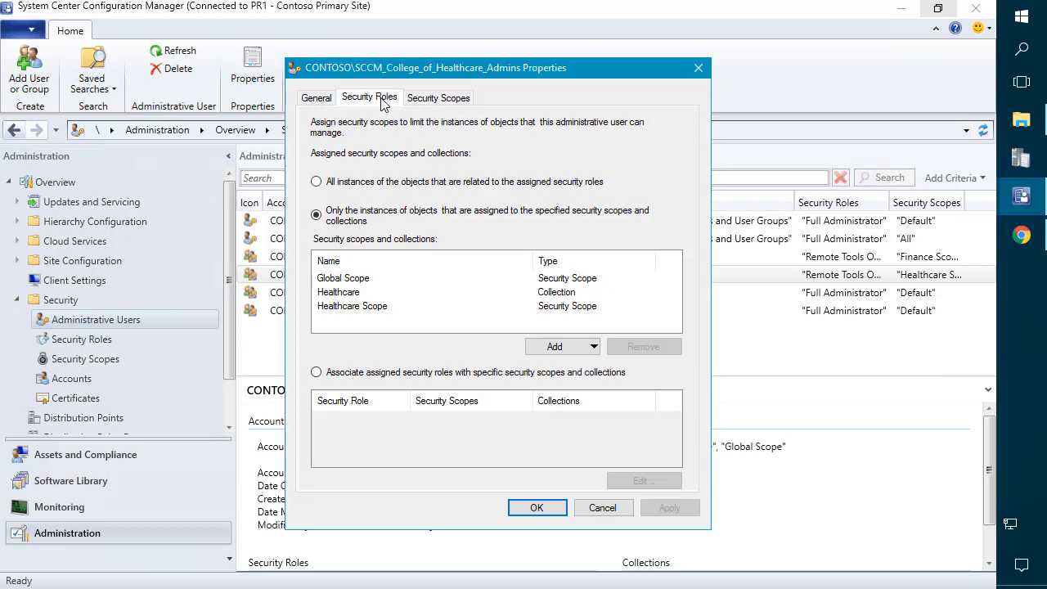
{"action": "left_click", "coordinate": [381, 99]}
{"action": "left_click", "coordinate": [559, 465]}
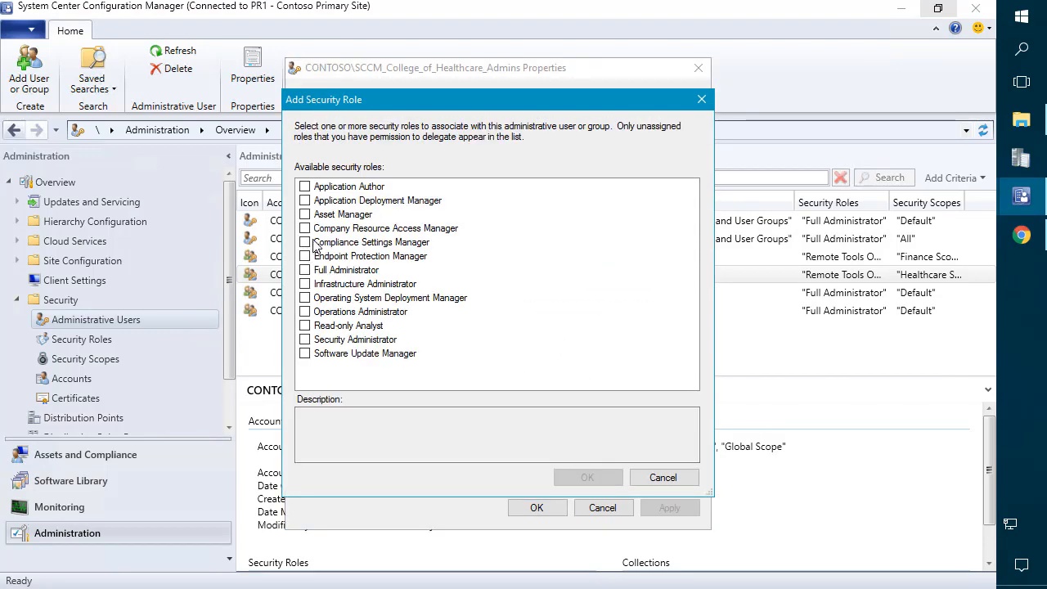
{"action": "left_click", "coordinate": [305, 284]}
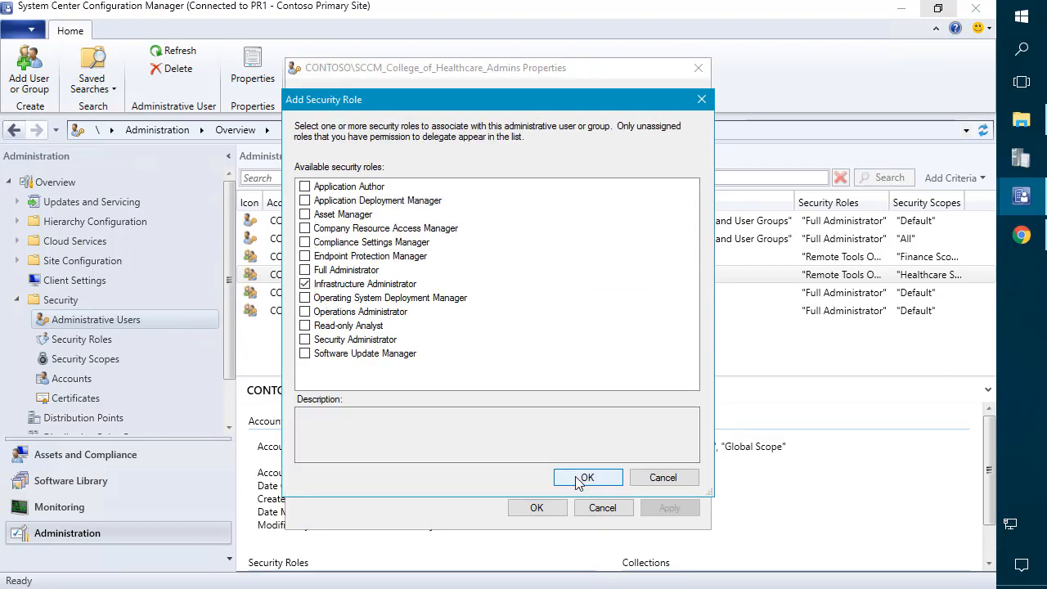
{"action": "left_click", "coordinate": [584, 477]}
{"action": "left_click", "coordinate": [537, 509]}
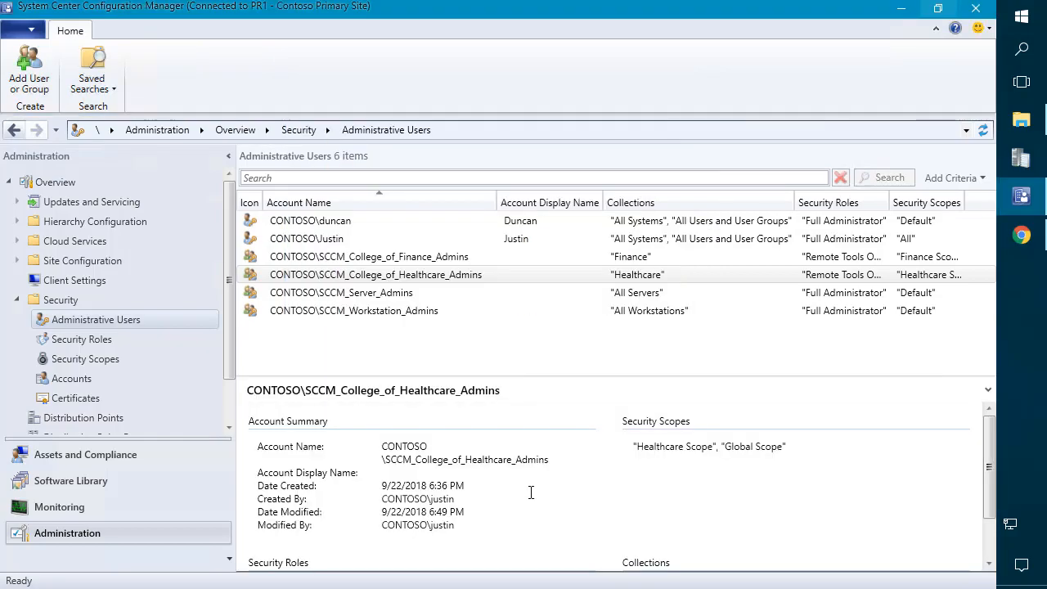
Step: Launch the Configuration Manager Console as Healthcare_Admin, entering that account's password
{"action": "left_click", "coordinate": [901, 8]}
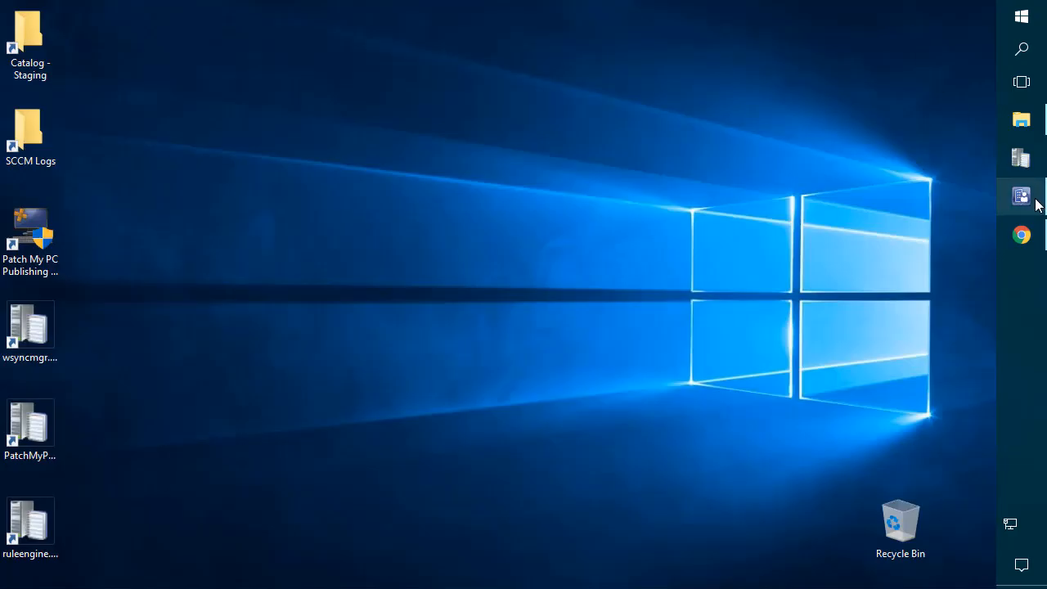
{"action": "left_click", "coordinate": [1021, 16]}
{"action": "type", "text": "conf"}
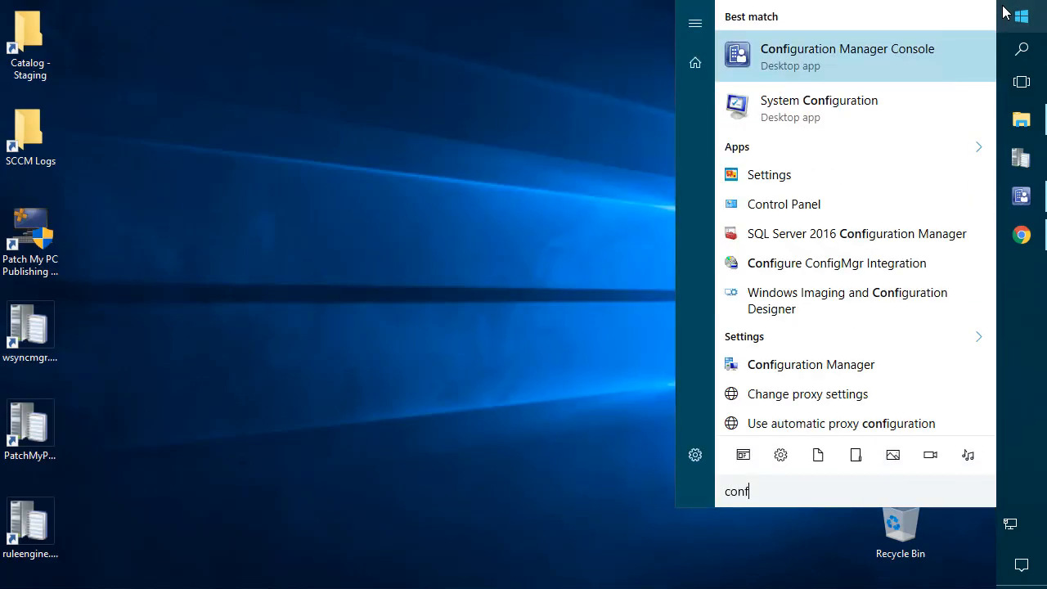
{"action": "right_click", "coordinate": [892, 55]}
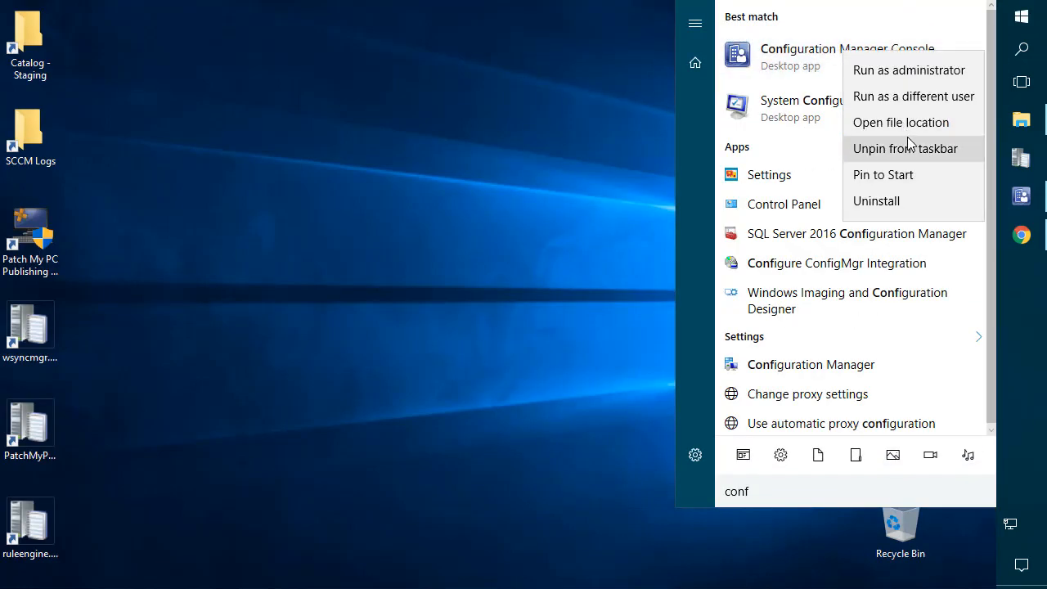
{"action": "left_click", "coordinate": [908, 98]}
{"action": "type", "text": "Healthcare_Admin"}
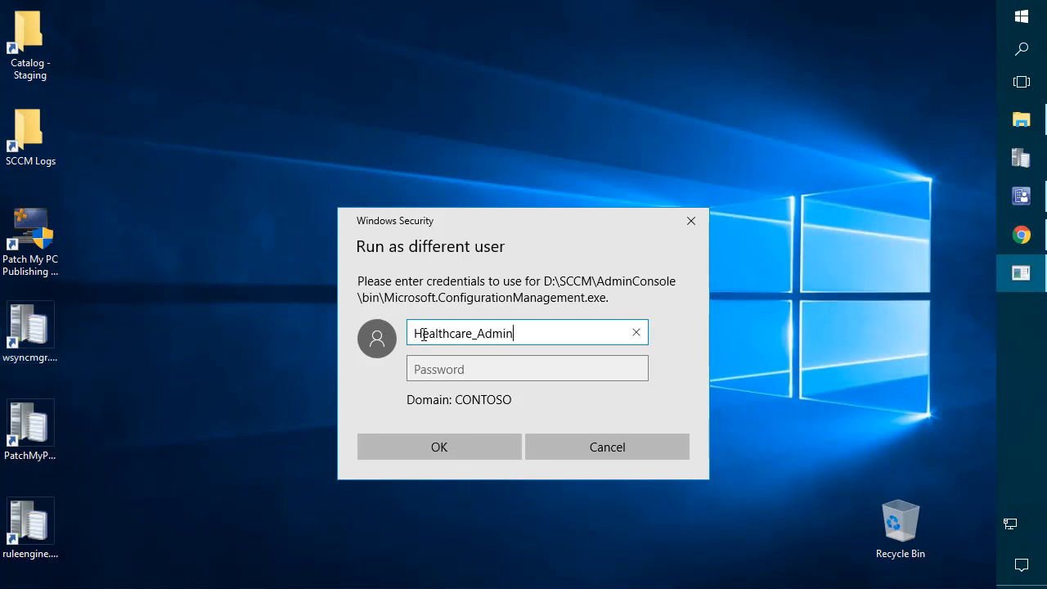
{"action": "left_click", "coordinate": [449, 369]}
{"action": "type", "text": "••••••••"}
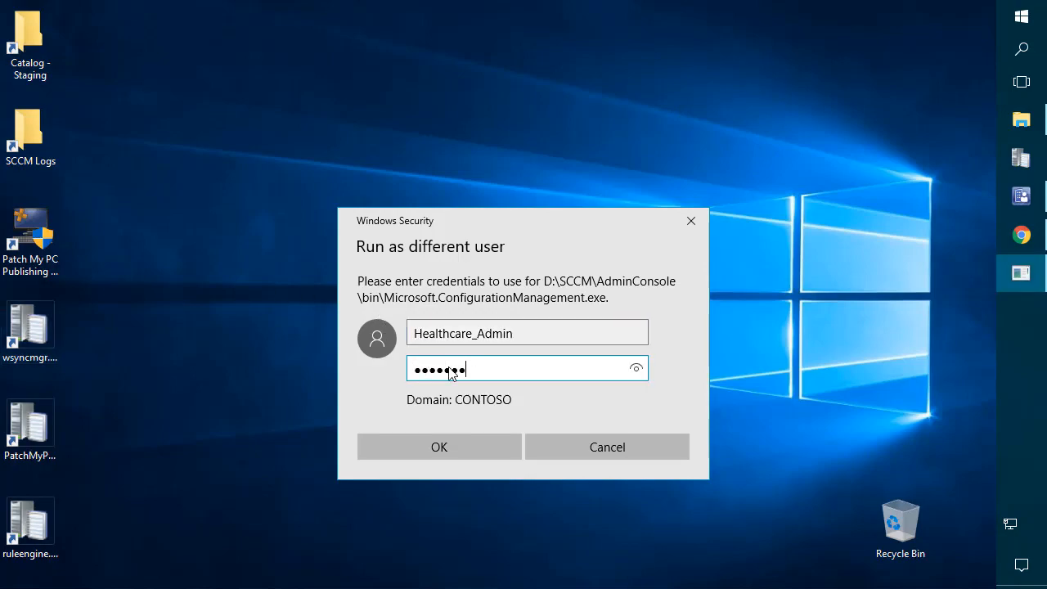
{"action": "key", "text": "Return"}
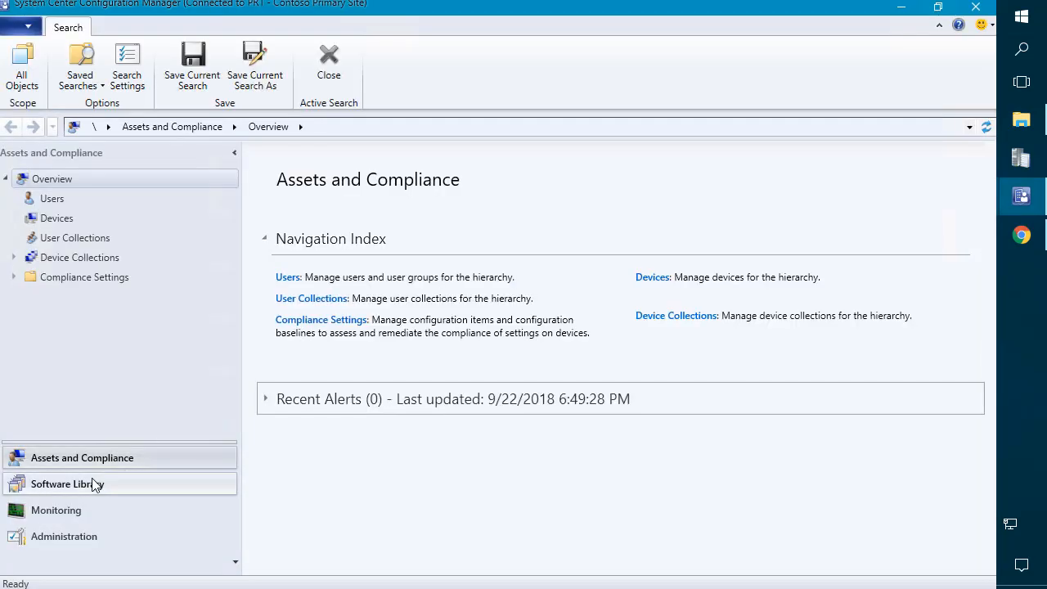
Step: Create the Healthcare Boundary IP subnet boundary 10.10.100.0, then search Start for 'confi'
{"action": "left_click", "coordinate": [71, 536]}
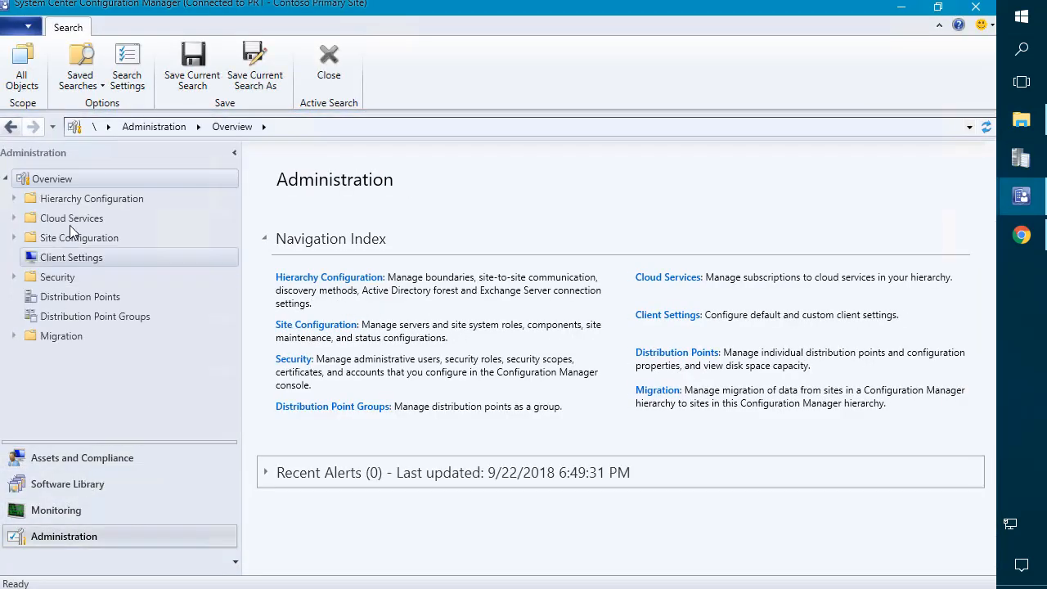
{"action": "left_click", "coordinate": [68, 199]}
{"action": "left_click", "coordinate": [82, 238]}
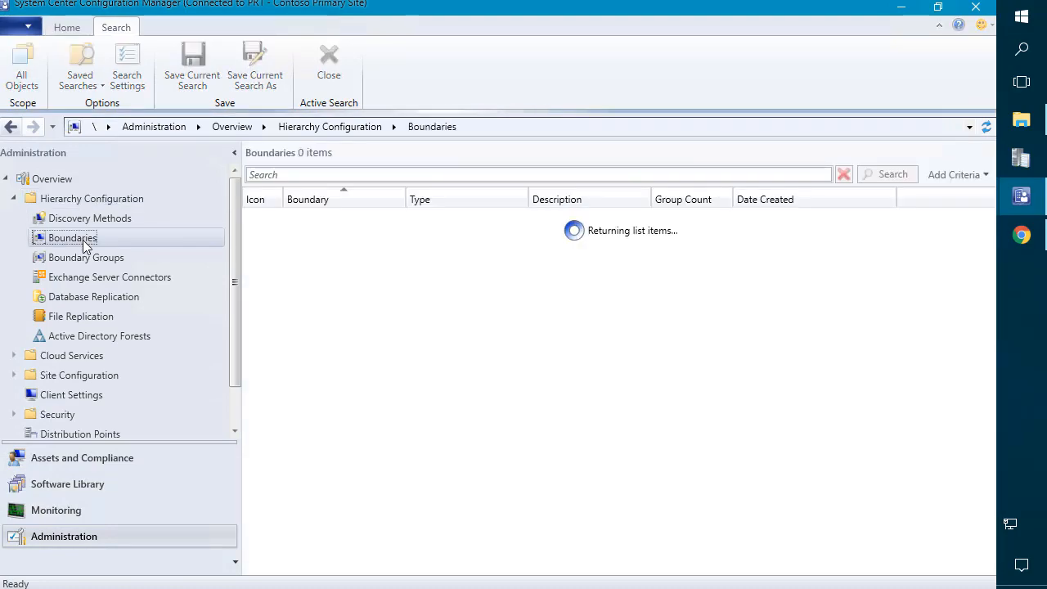
{"action": "right_click", "coordinate": [322, 292]}
{"action": "left_click", "coordinate": [248, 298]}
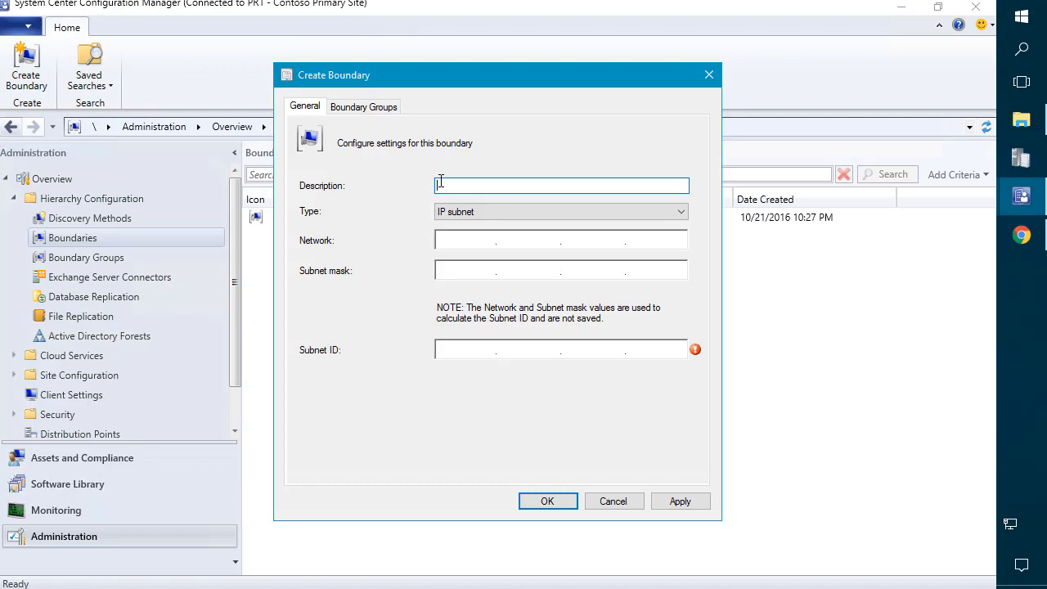
{"action": "type", "text": "Healthcare Boundary"}
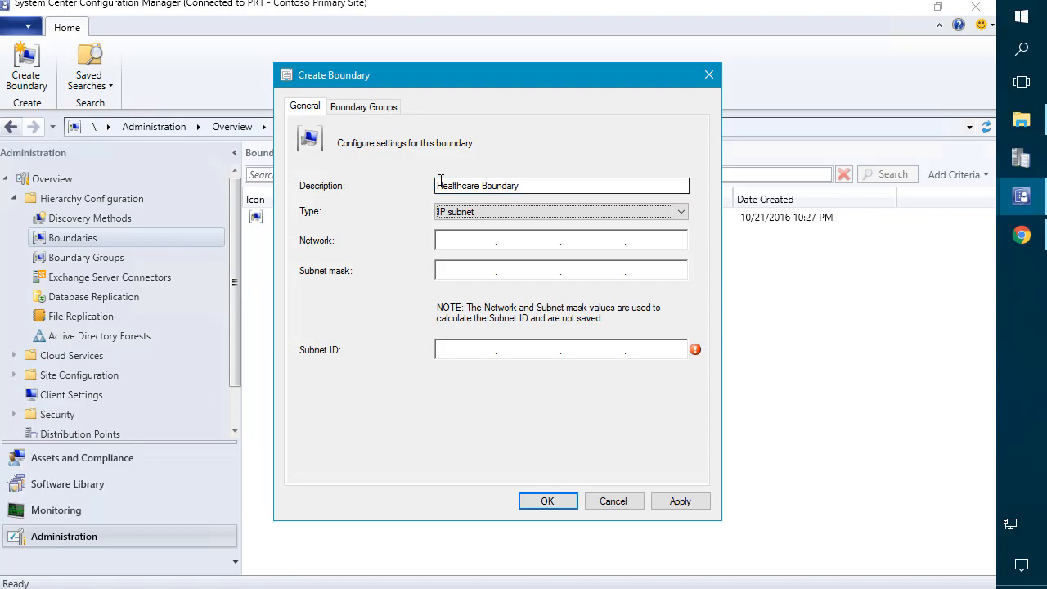
{"action": "left_click", "coordinate": [469, 349]}
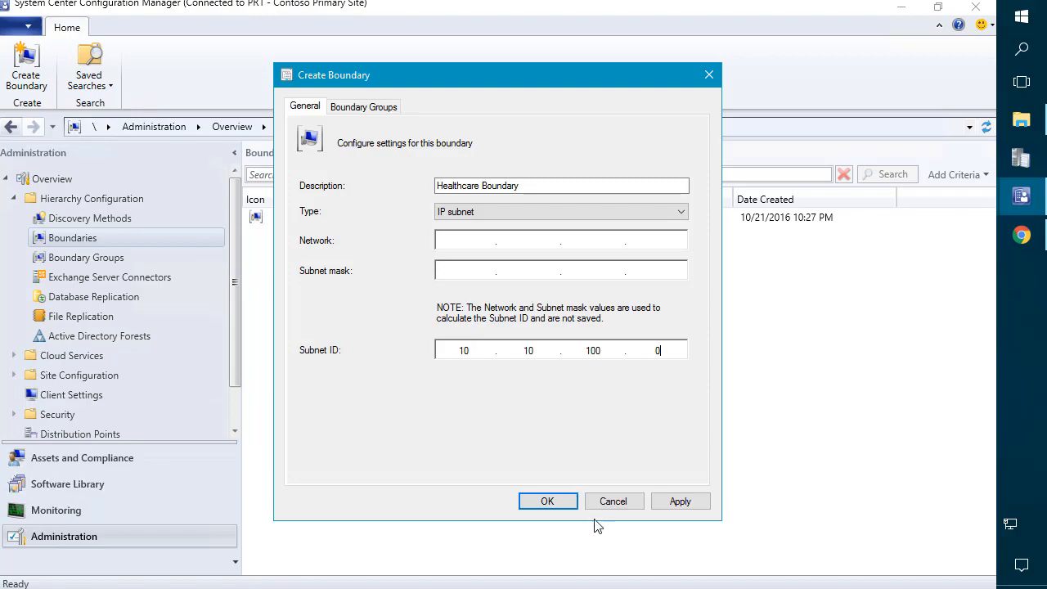
{"action": "left_click", "coordinate": [550, 500]}
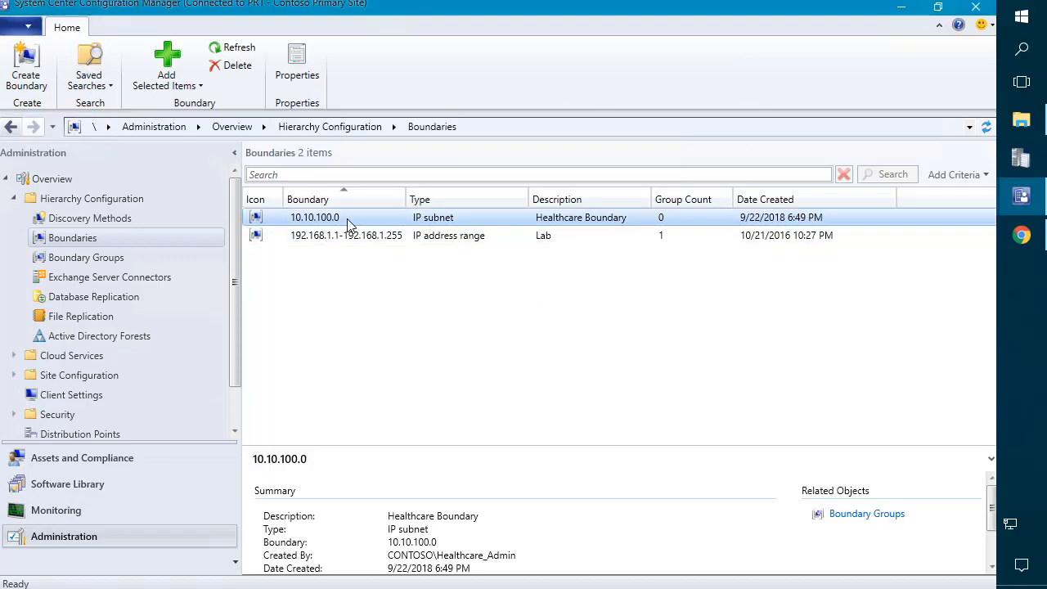
{"action": "right_click", "coordinate": [346, 218]}
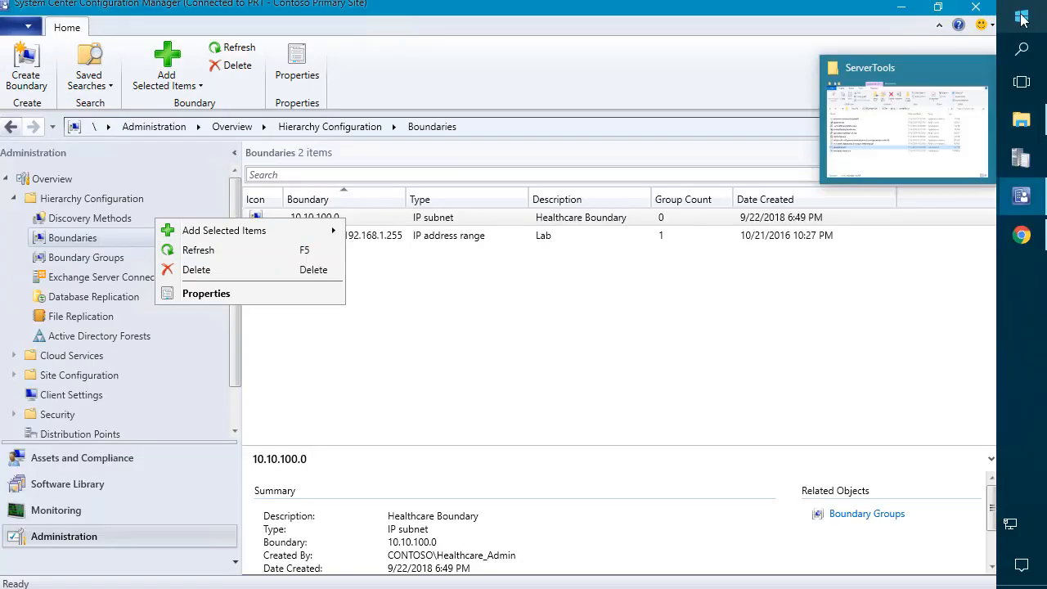
{"action": "left_click", "coordinate": [1023, 18]}
{"action": "type", "text": "confi"}
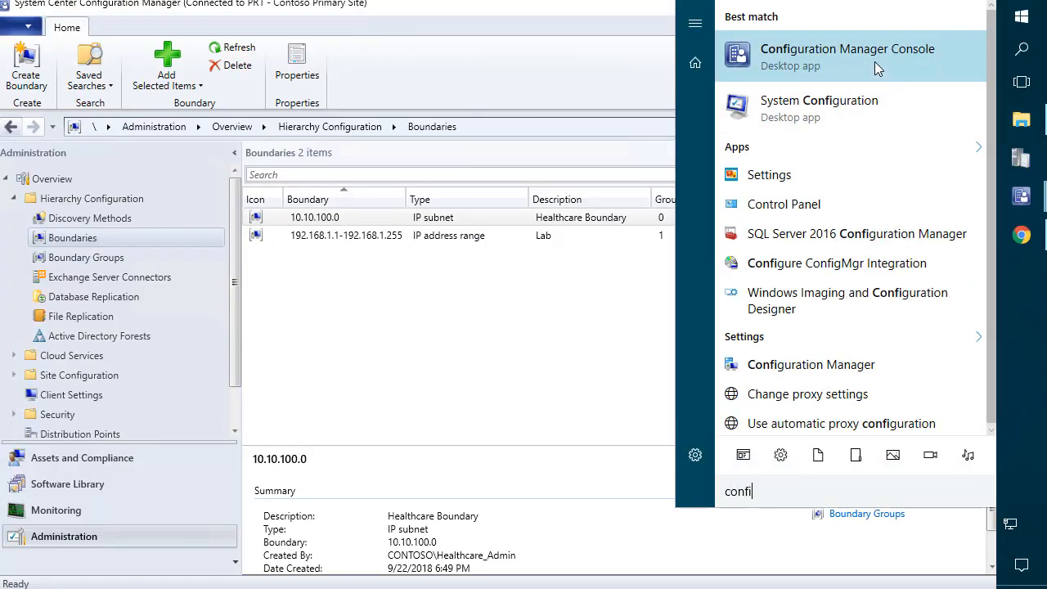
Step: Launch the Configuration Manager Console as Finance_Admin, entering that account's password
{"action": "right_click", "coordinate": [818, 66]}
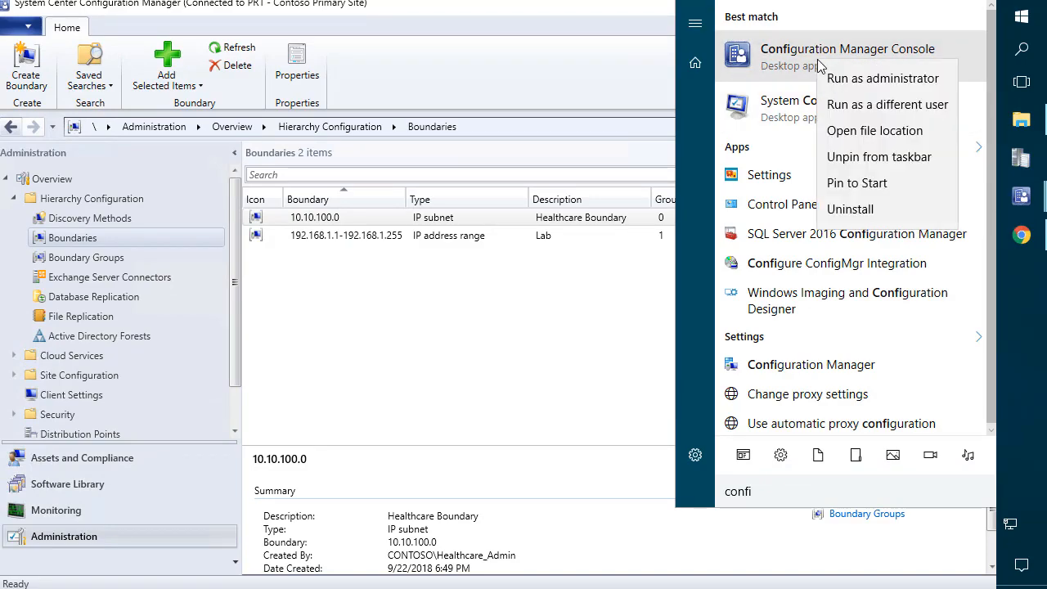
{"action": "left_click", "coordinate": [882, 106]}
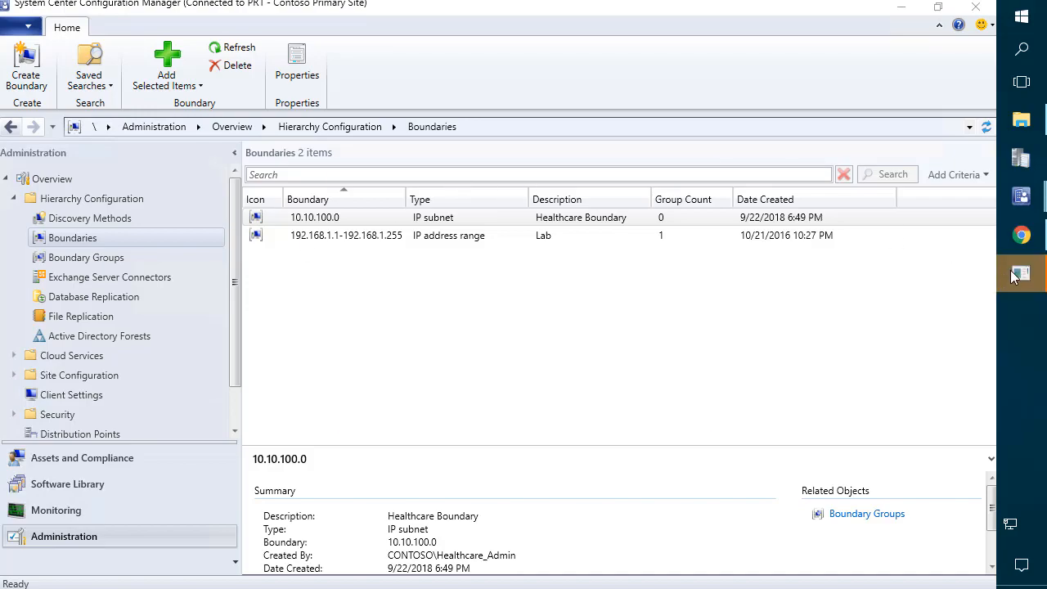
{"action": "type", "text": "Finance_Admin"}
{"action": "key", "text": "Tab"}
{"action": "type", "text": "P@ssw0rd12"}
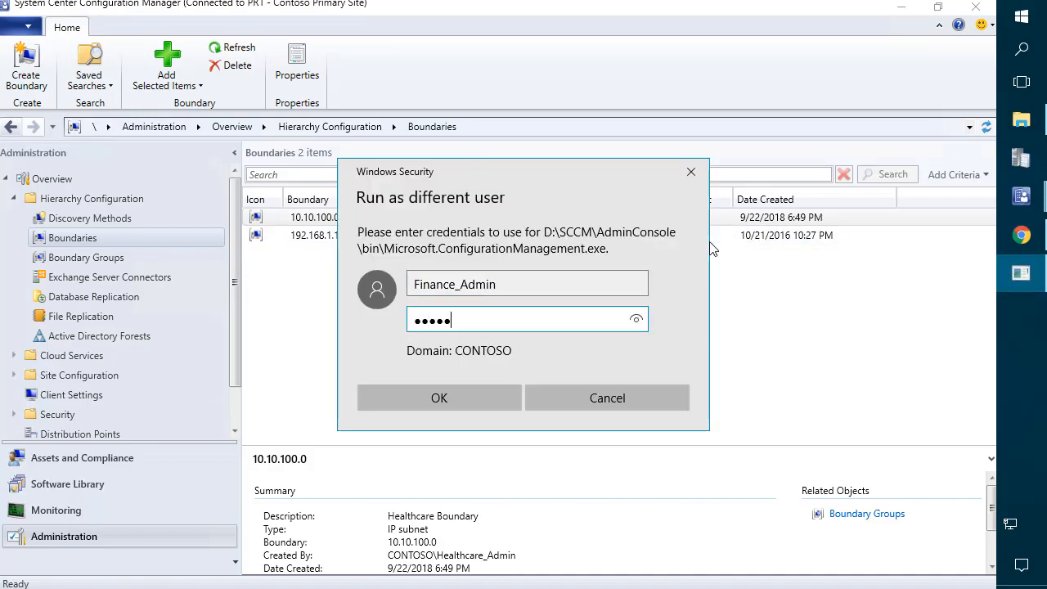
{"action": "key", "text": "Return"}
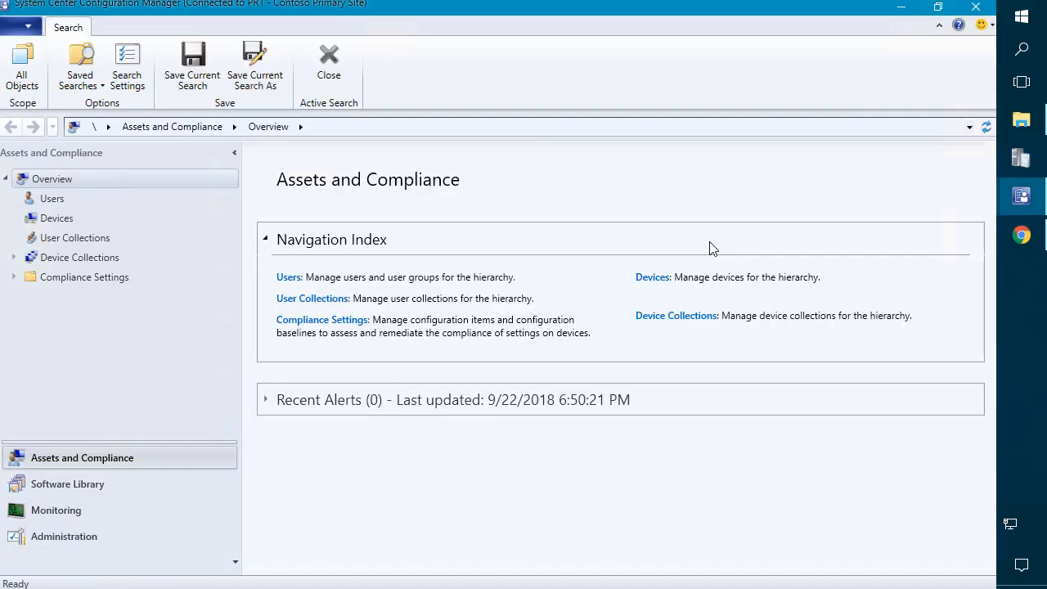
Step: Review the Lab and 10.10.100.0 boundaries under Hierarchy Configuration, then close the console
{"action": "left_click", "coordinate": [66, 538]}
{"action": "left_click", "coordinate": [88, 202]}
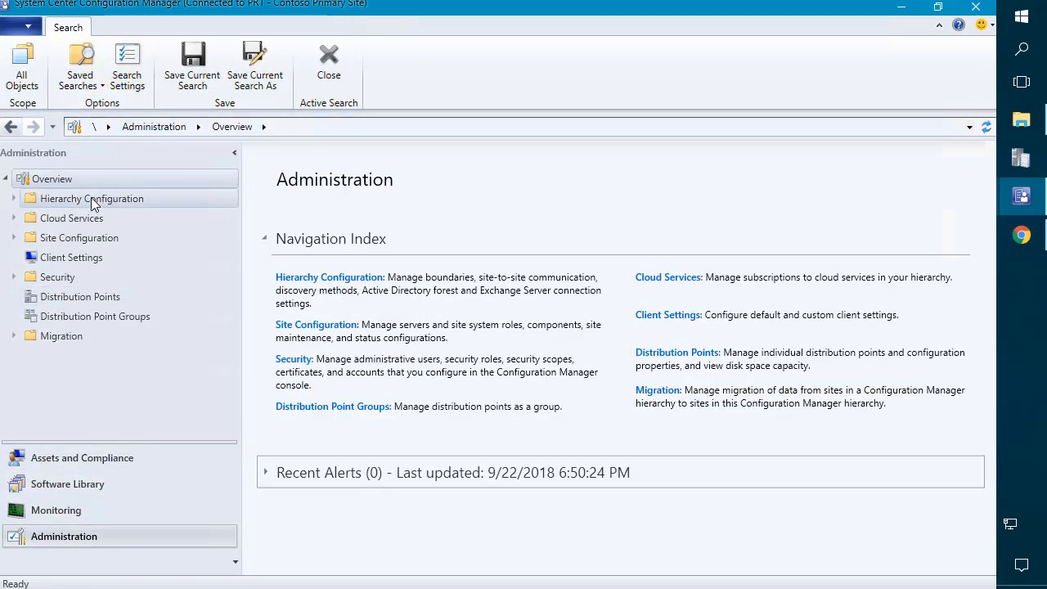
{"action": "double_click", "coordinate": [85, 202]}
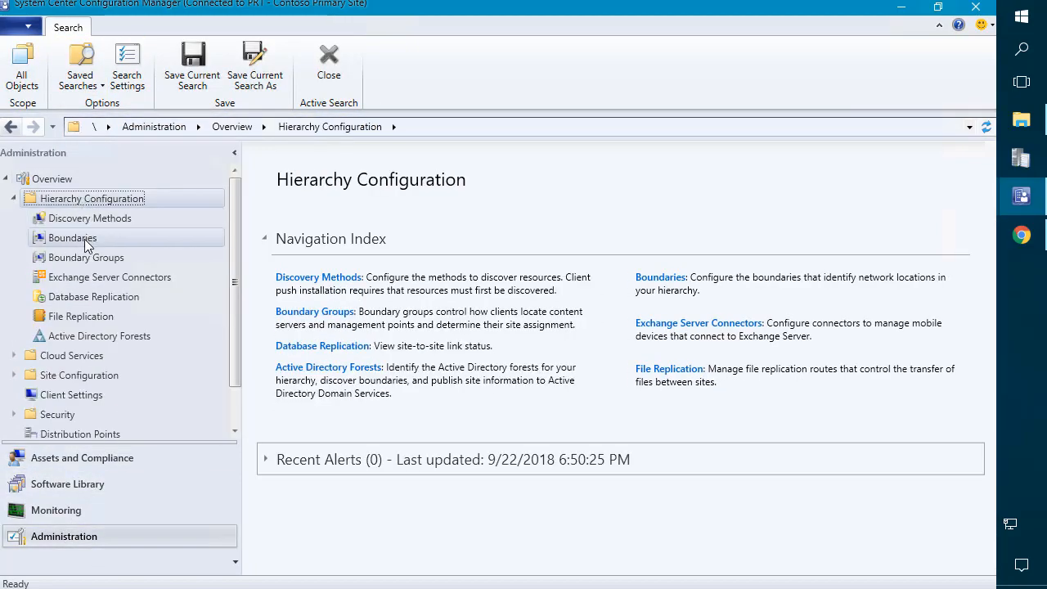
{"action": "left_click", "coordinate": [85, 239]}
{"action": "left_click_drag", "start_coordinate": [407, 200], "coordinate": [426, 200]}
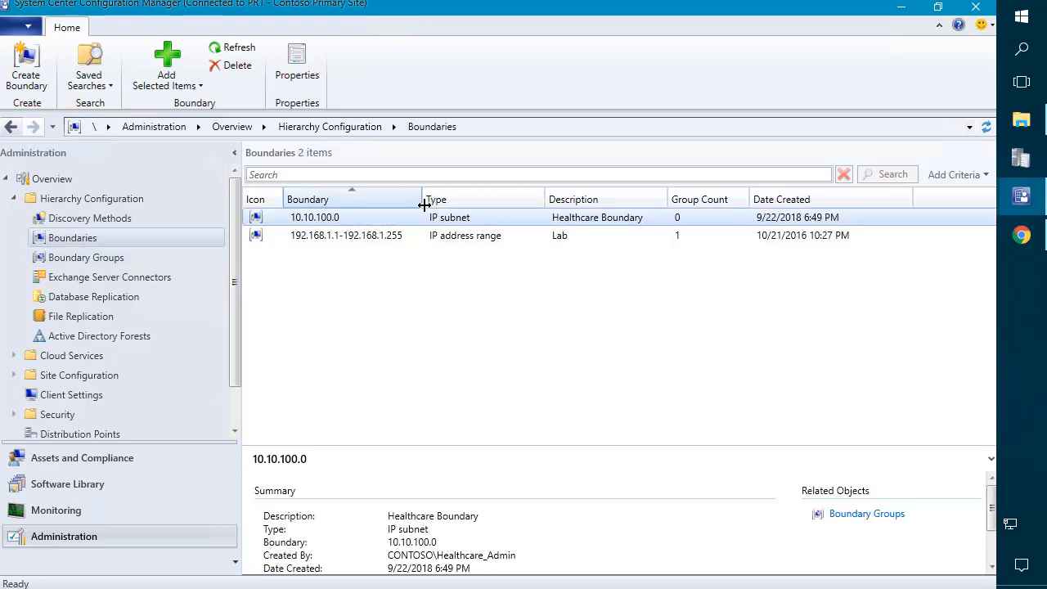
{"action": "left_click", "coordinate": [311, 234]}
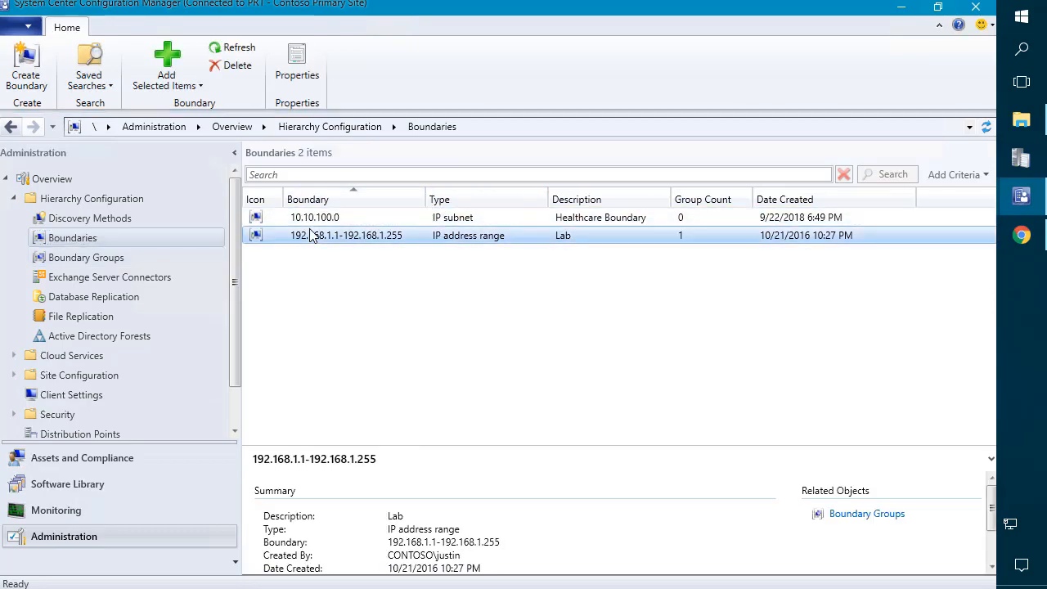
{"action": "left_click", "coordinate": [303, 217]}
{"action": "right_click", "coordinate": [309, 231]}
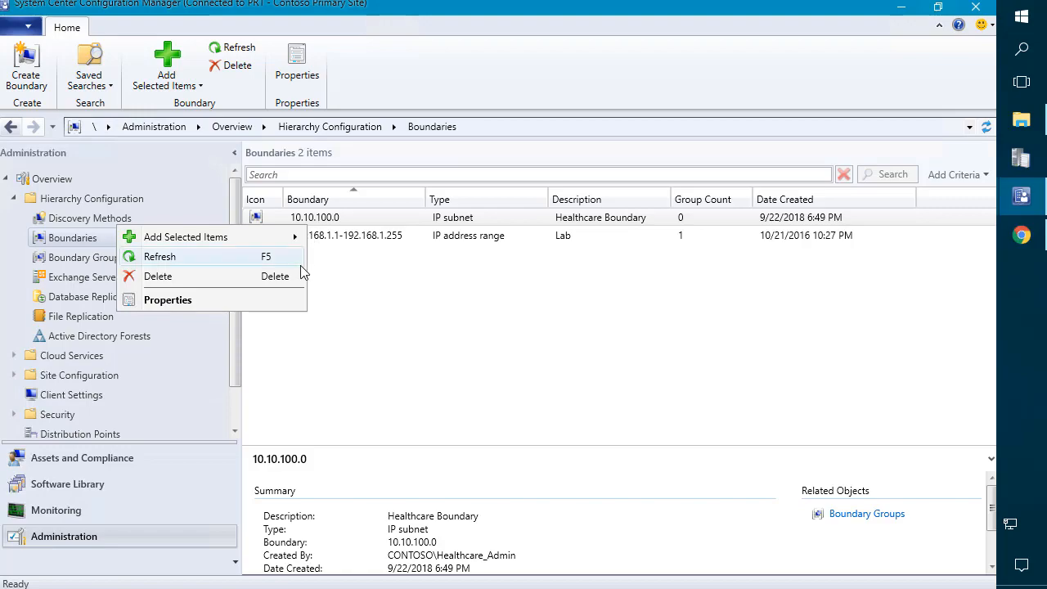
{"action": "left_click", "coordinate": [373, 315]}
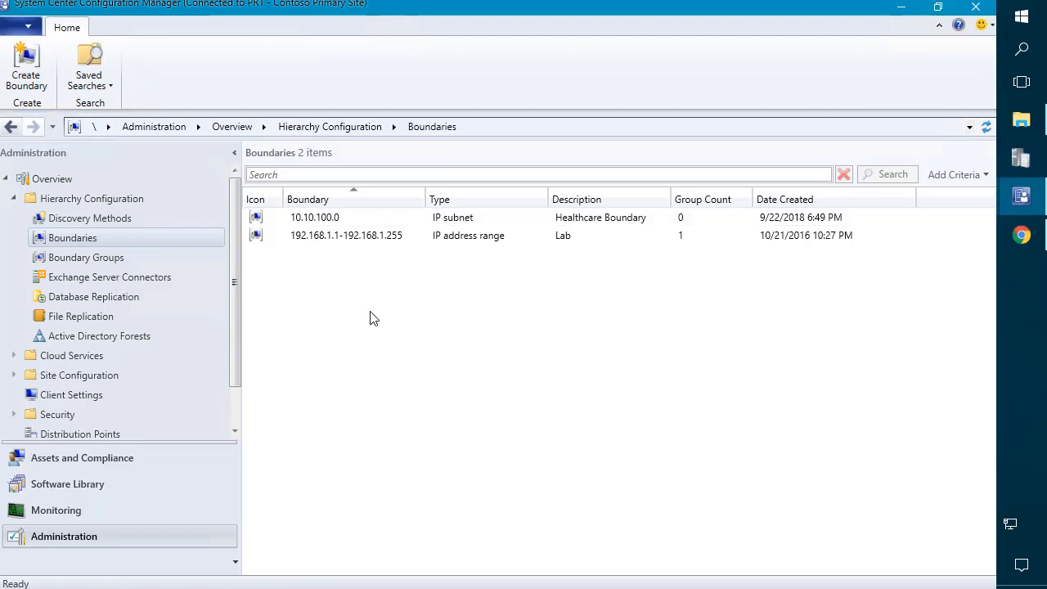
{"action": "left_click", "coordinate": [380, 221]}
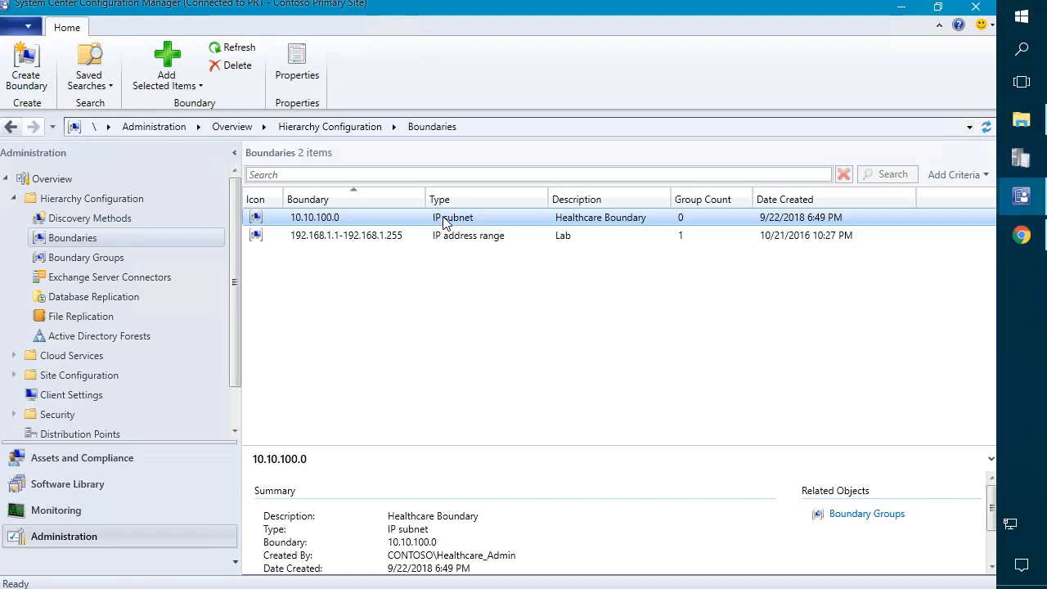
{"action": "left_click", "coordinate": [976, 7]}
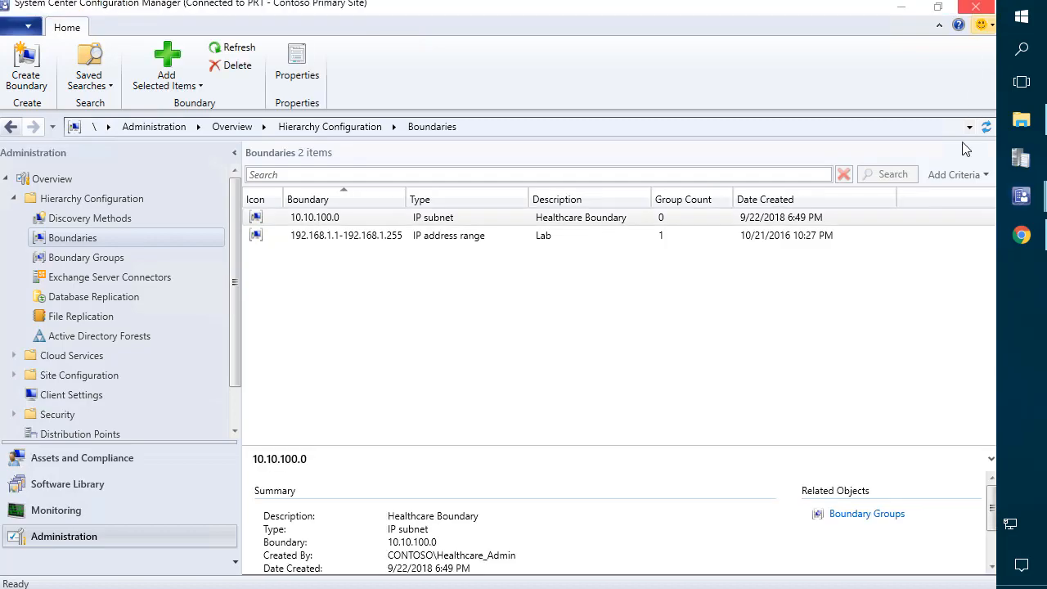
{"action": "left_click", "coordinate": [978, 8]}
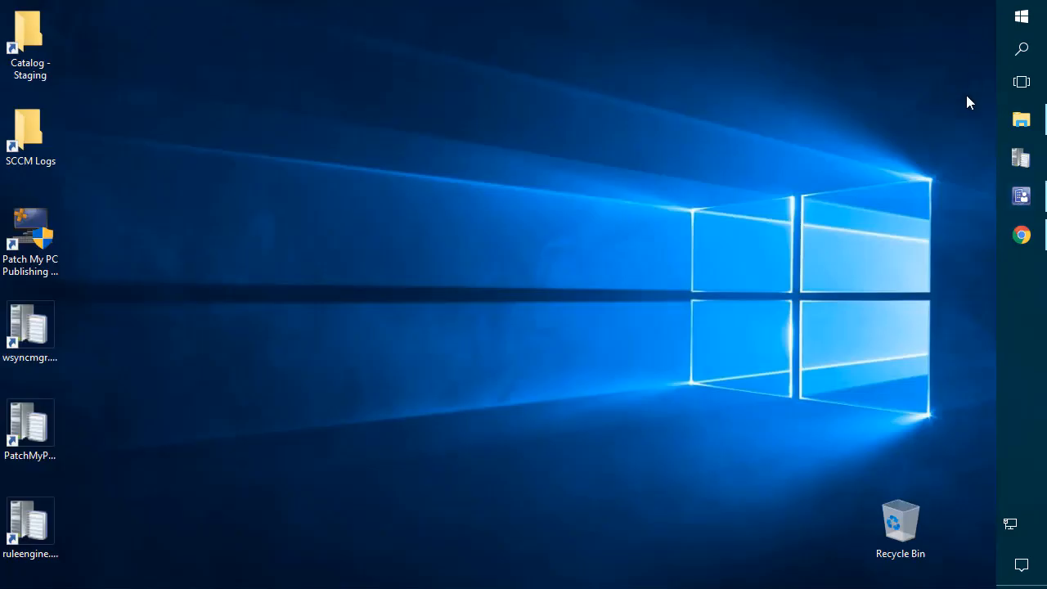
Step: Try removing security roles from Finance admins, then discard those changes
{"action": "left_click", "coordinate": [1022, 197]}
{"action": "right_click", "coordinate": [385, 257]}
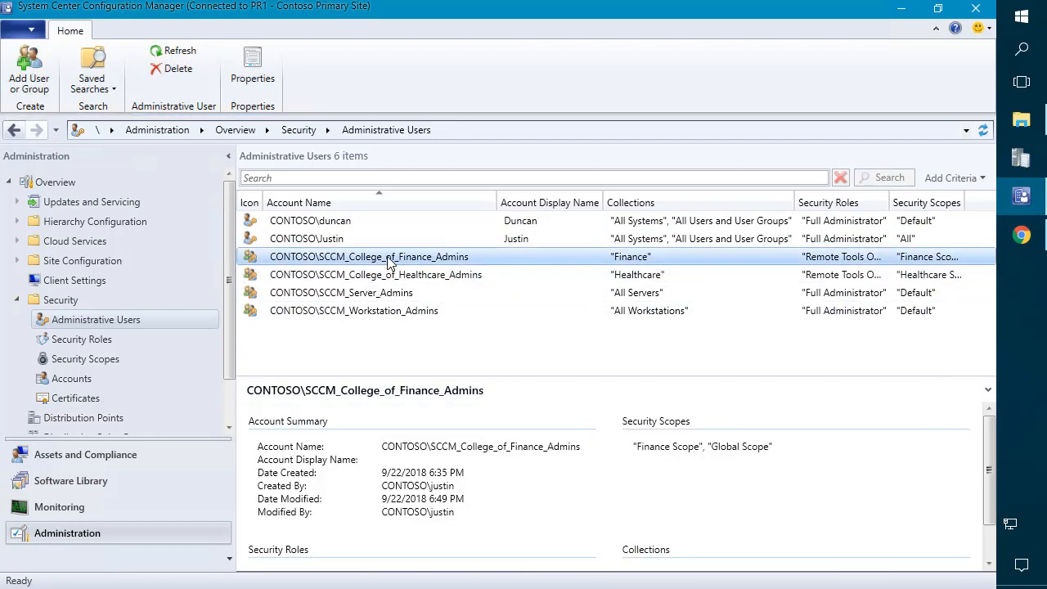
{"action": "left_click", "coordinate": [332, 312]}
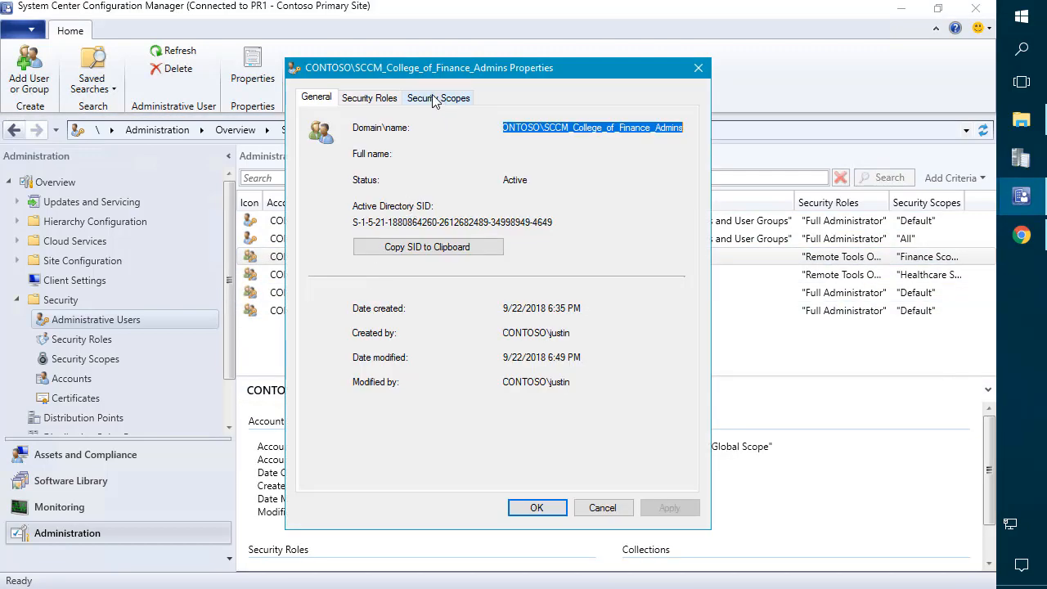
{"action": "left_click", "coordinate": [392, 99]}
{"action": "left_click", "coordinate": [378, 283]}
{"action": "left_click", "coordinate": [643, 465]}
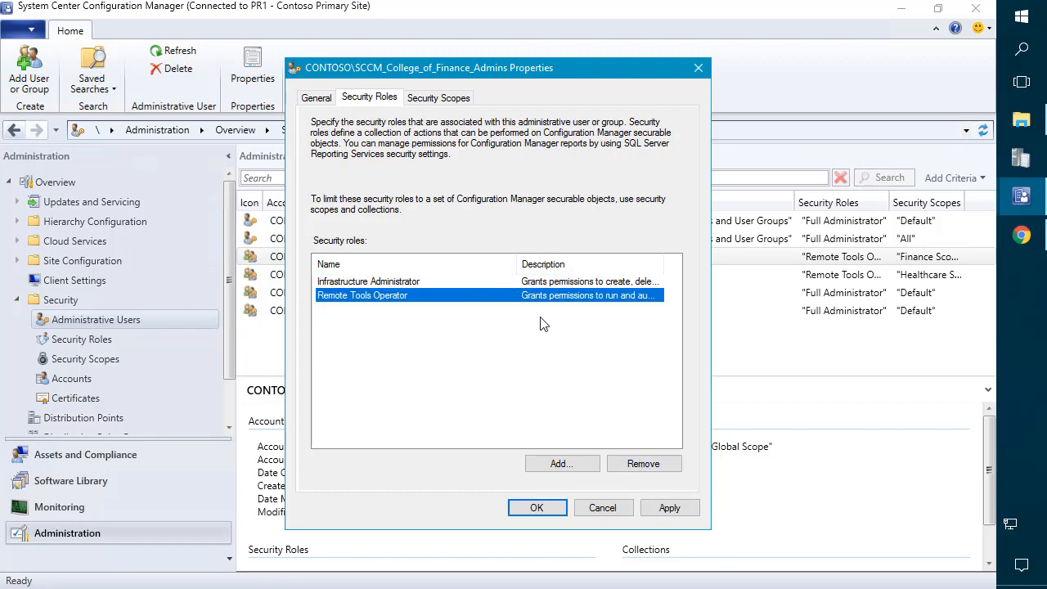
{"action": "left_click", "coordinate": [637, 461]}
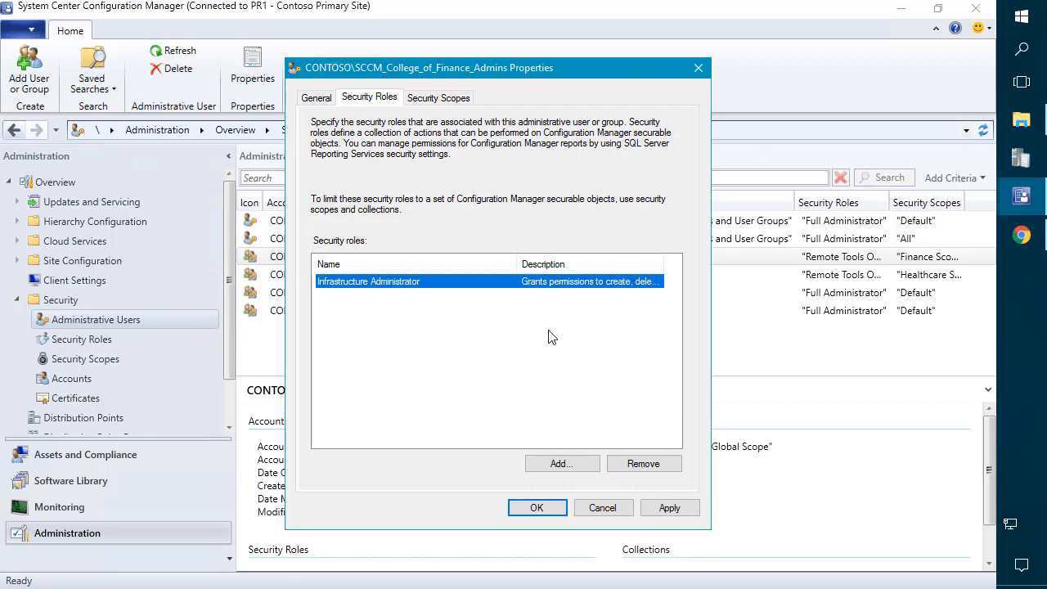
{"action": "left_click", "coordinate": [644, 463]}
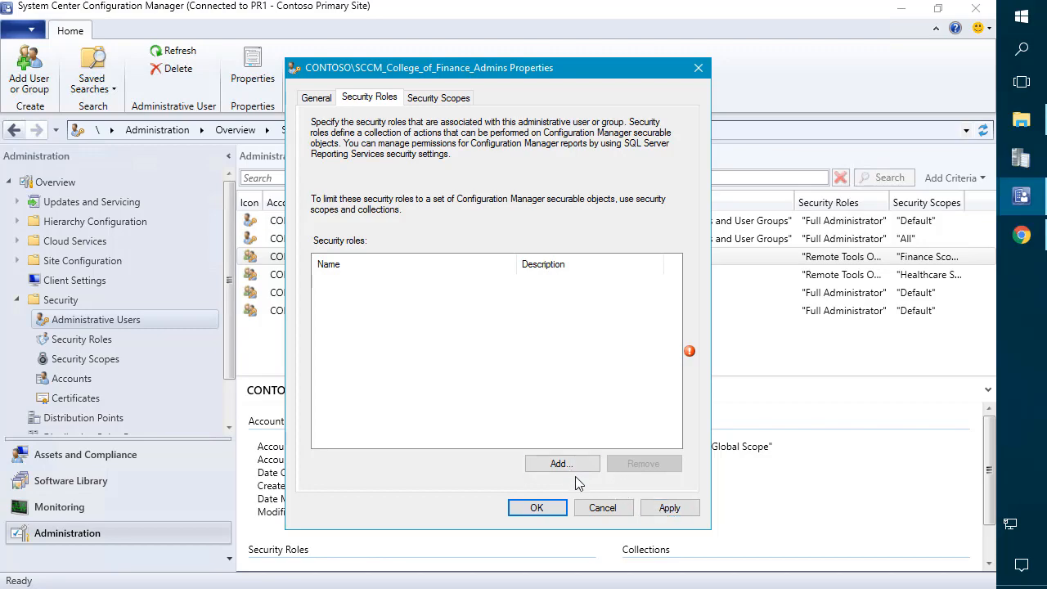
{"action": "left_click", "coordinate": [601, 508]}
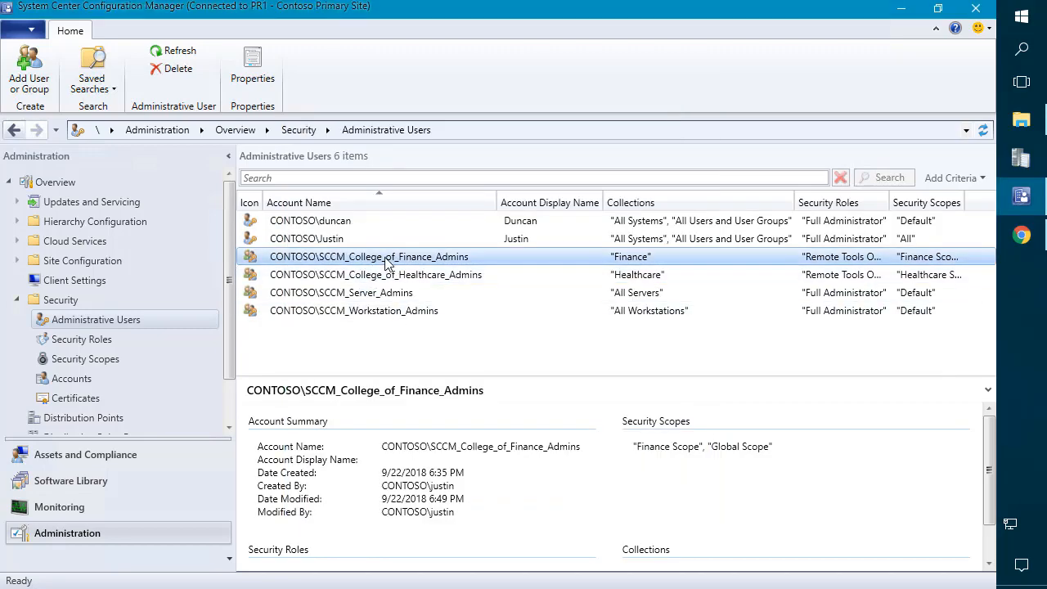
Step: Remove Infrastructure and Application Administrator from Finance admins, keeping only Remote Tools Operator
{"action": "right_click", "coordinate": [385, 261]}
{"action": "left_click", "coordinate": [334, 316]}
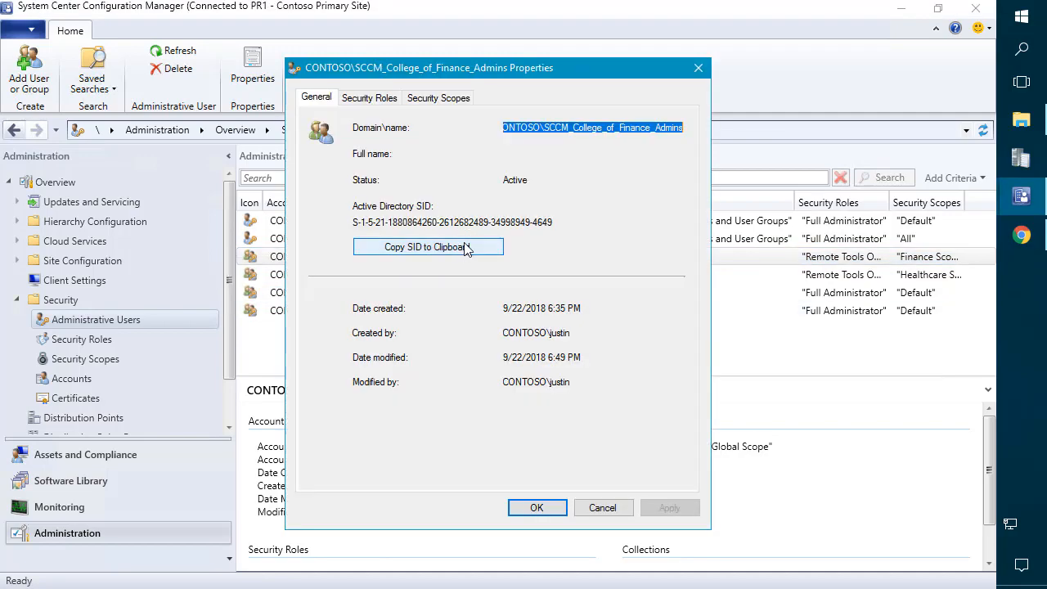
{"action": "left_click", "coordinate": [446, 100]}
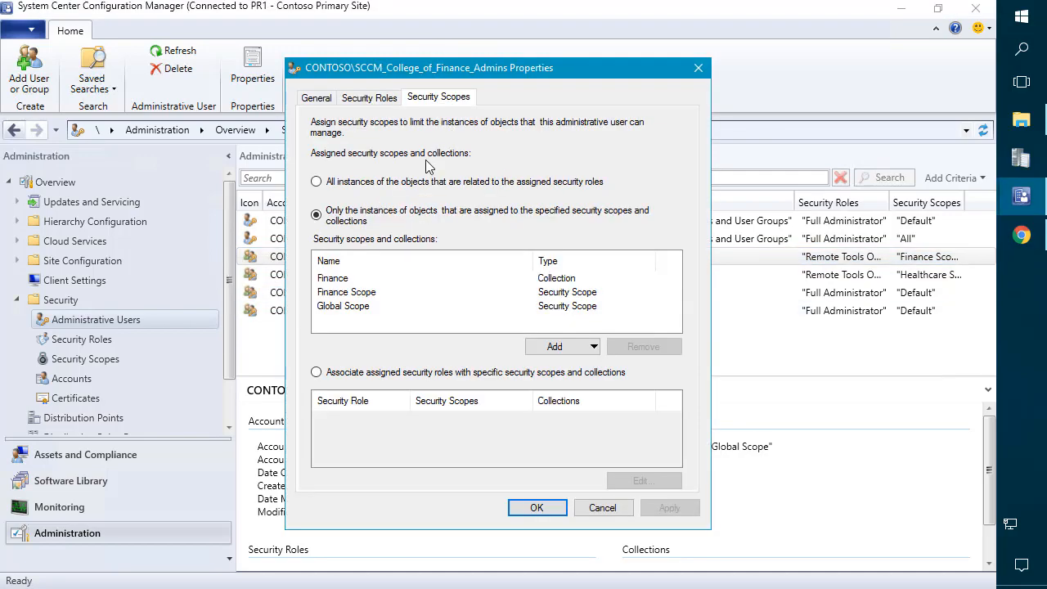
{"action": "left_click", "coordinate": [386, 100]}
{"action": "left_click", "coordinate": [352, 297]}
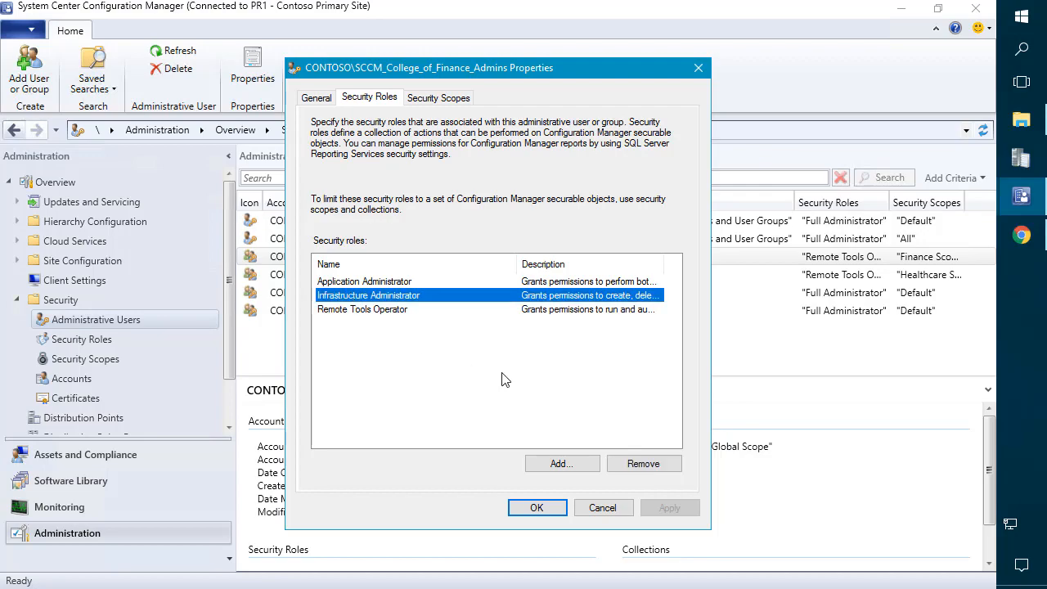
{"action": "left_click", "coordinate": [643, 464]}
{"action": "left_click", "coordinate": [651, 464]}
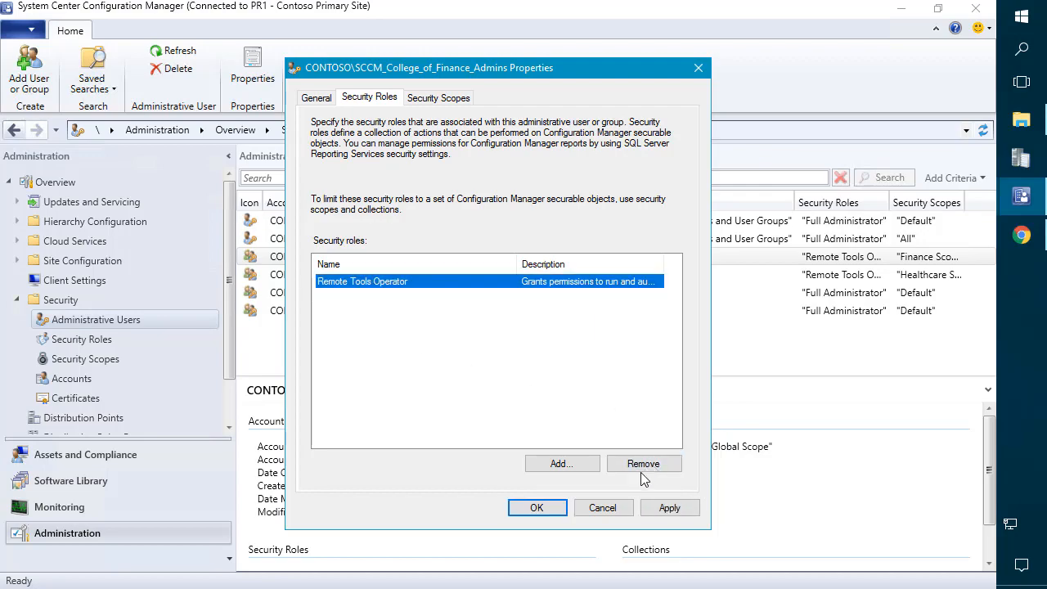
{"action": "left_click", "coordinate": [546, 513]}
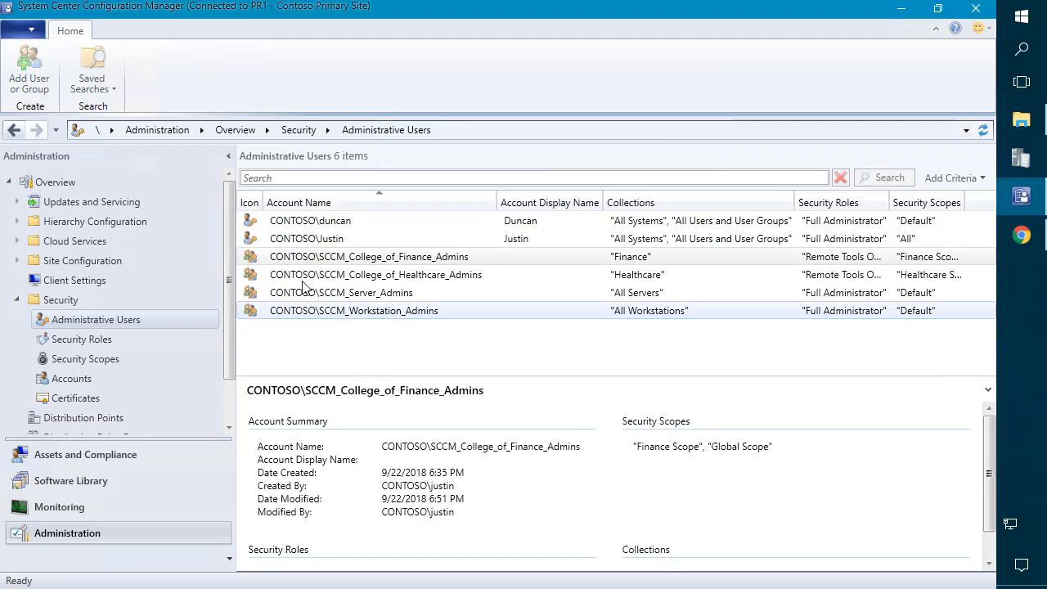
{"action": "right_click", "coordinate": [326, 281]}
Step: Remove Application and Infrastructure Administrator from Healthcare admins, then show the Security Roles list
{"action": "left_click", "coordinate": [238, 340]}
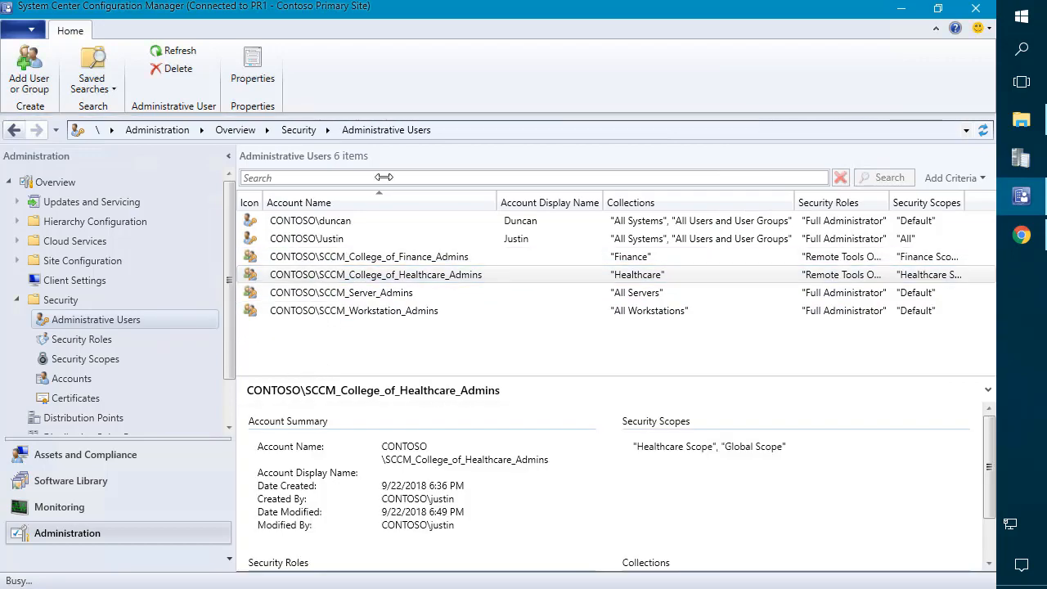
{"action": "left_click", "coordinate": [439, 99]}
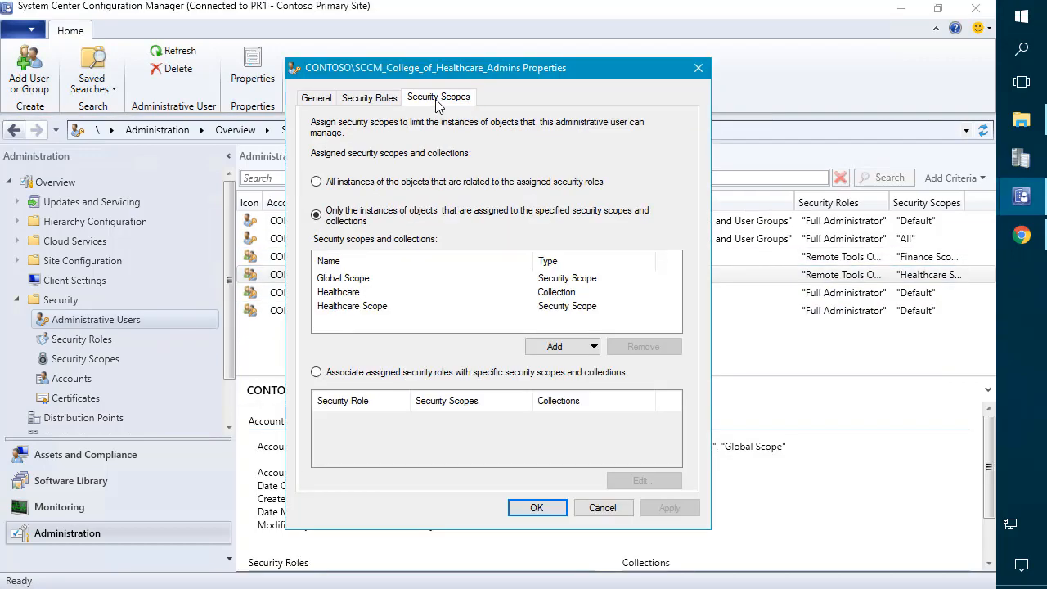
{"action": "left_click", "coordinate": [365, 99]}
{"action": "left_click", "coordinate": [352, 281]}
{"action": "left_click", "coordinate": [650, 464]}
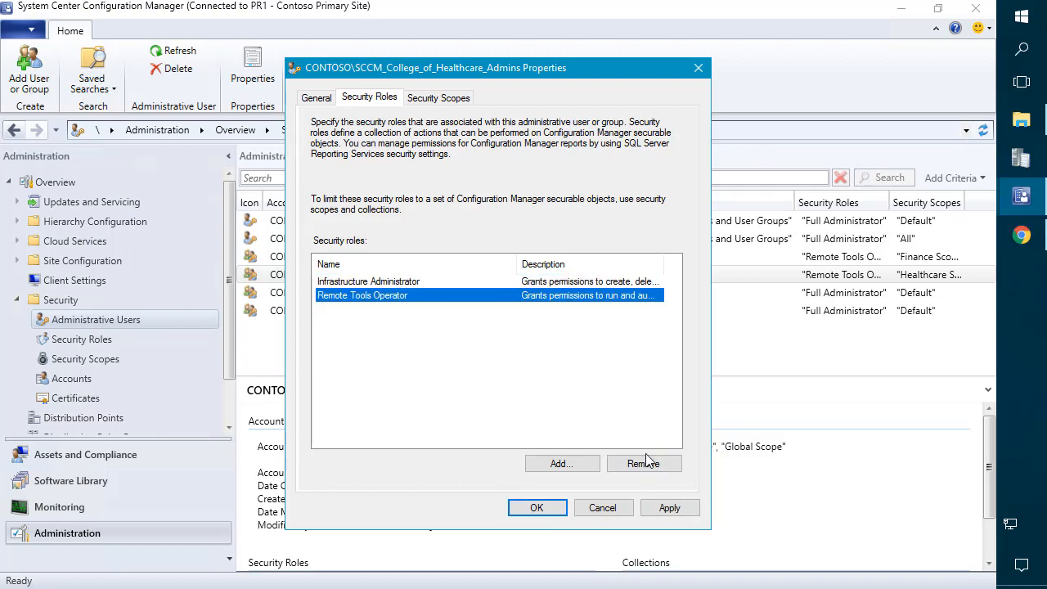
{"action": "left_click", "coordinate": [384, 283]}
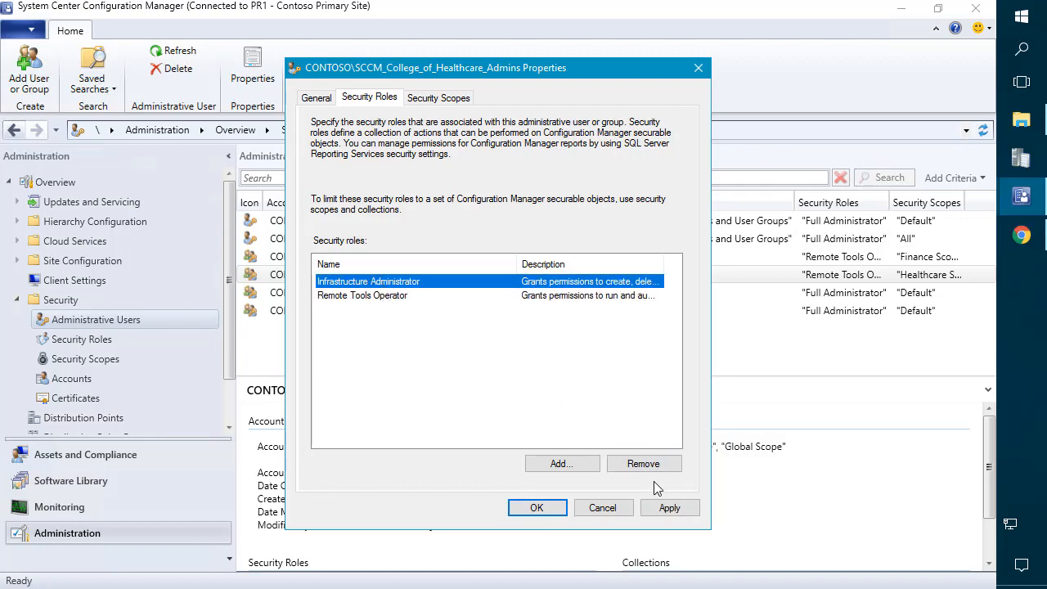
{"action": "left_click", "coordinate": [669, 464]}
{"action": "left_click", "coordinate": [551, 515]}
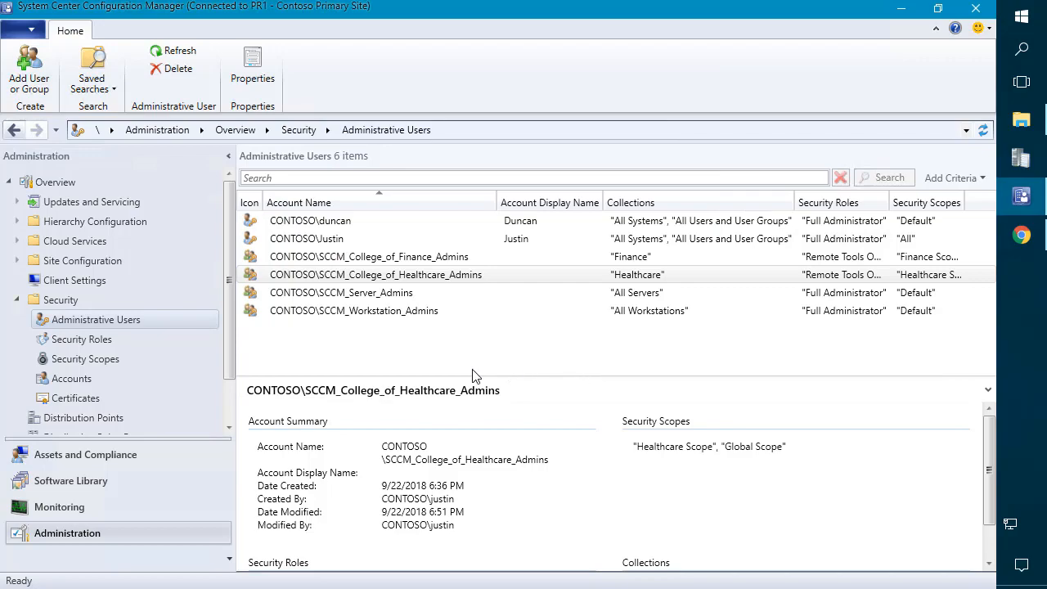
{"action": "left_click", "coordinate": [79, 339]}
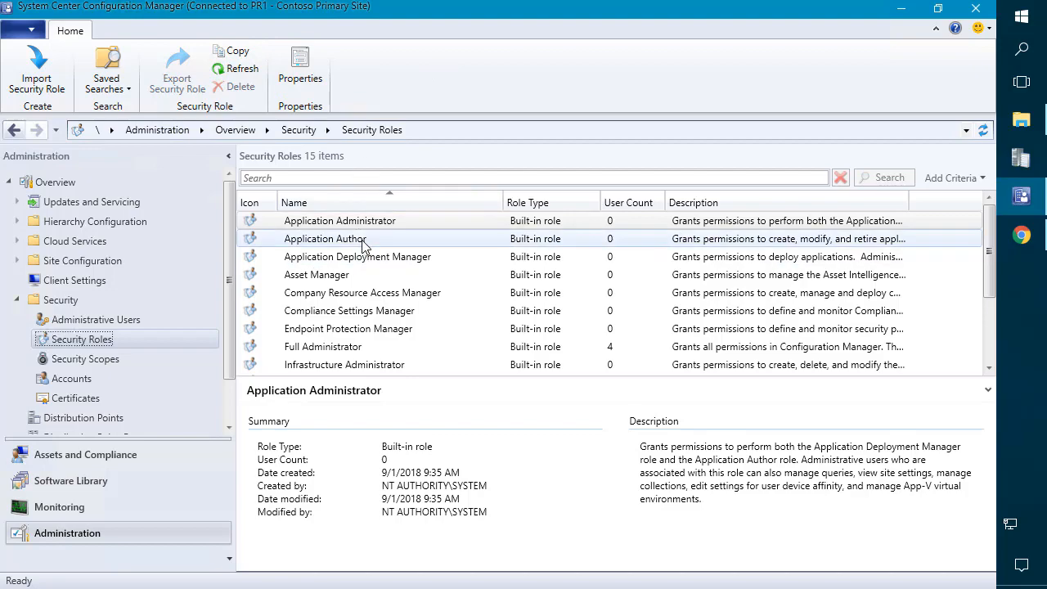
Step: Copy the Application Administrator role and name the copy 'Custom App Admin'
{"action": "left_click", "coordinate": [352, 222]}
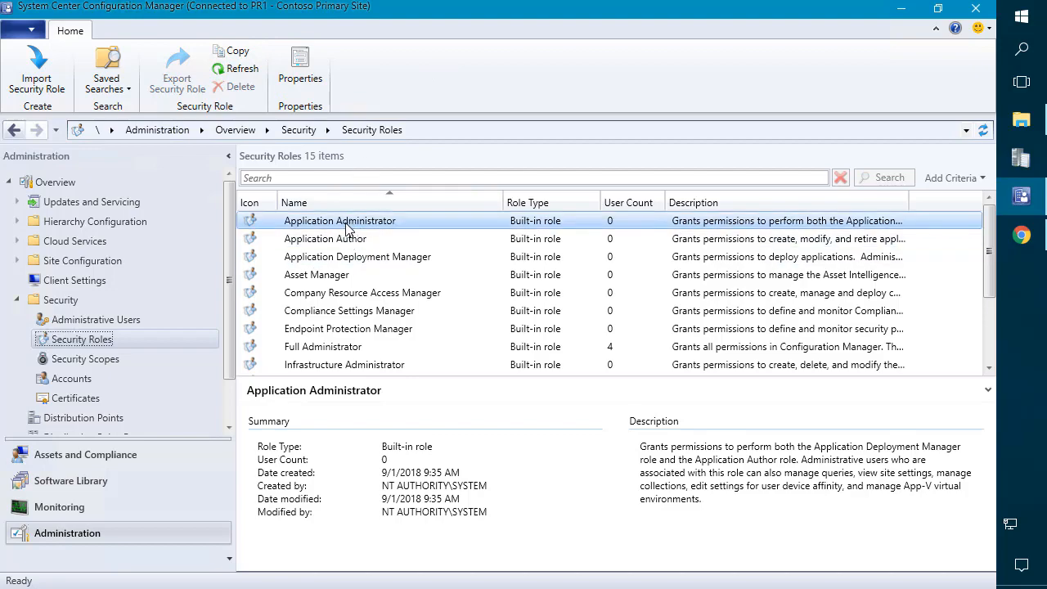
{"action": "scroll", "coordinate": [352, 226], "scroll_direction": "down", "scroll_amount": 1}
{"action": "left_click_drag", "start_coordinate": [480, 206], "coordinate": [457, 206]}
{"action": "right_click", "coordinate": [331, 225]}
{"action": "left_click", "coordinate": [368, 259]}
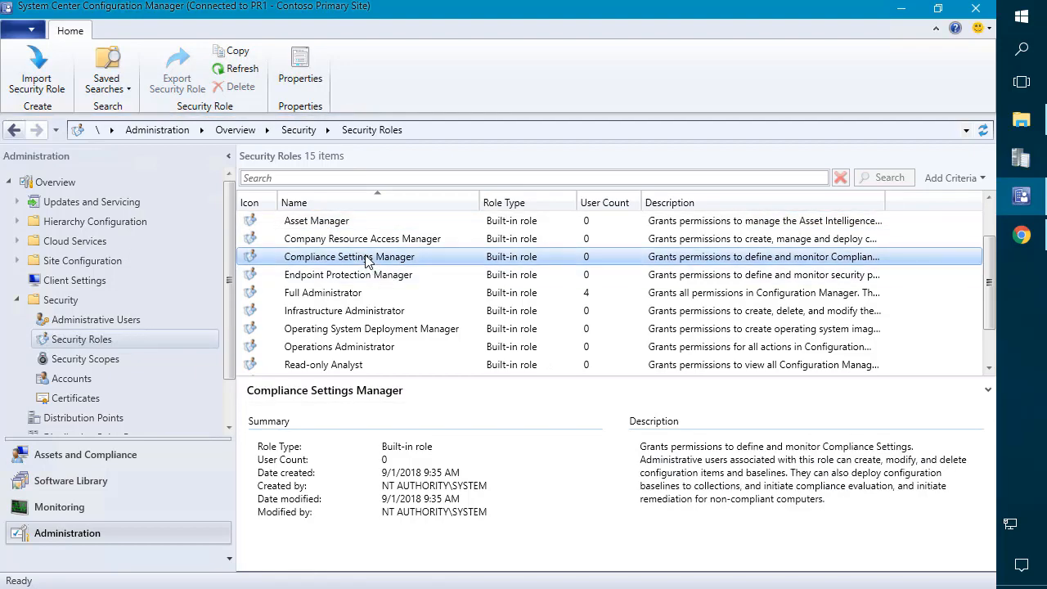
{"action": "scroll", "coordinate": [367, 260], "scroll_direction": "up", "scroll_amount": 1}
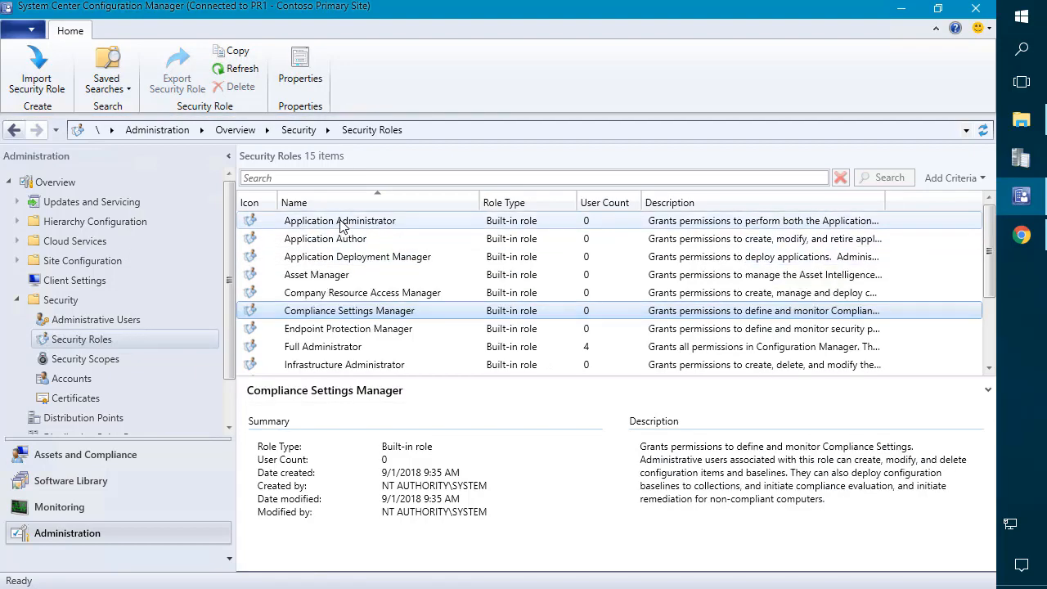
{"action": "left_click", "coordinate": [342, 226]}
{"action": "right_click", "coordinate": [342, 226]}
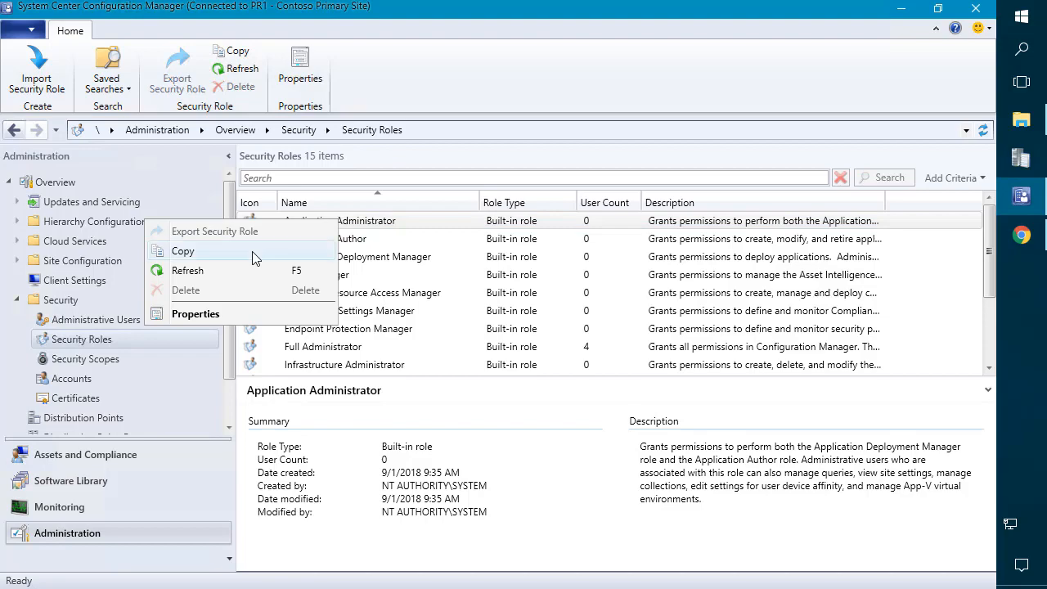
{"action": "left_click", "coordinate": [256, 256]}
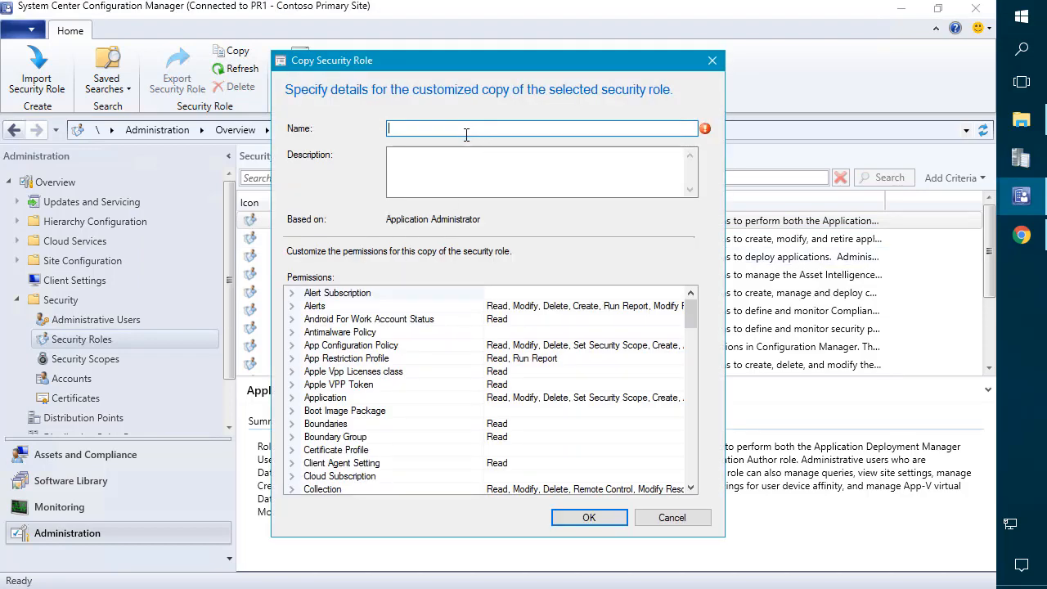
{"action": "type", "text": "Custom App Admin"}
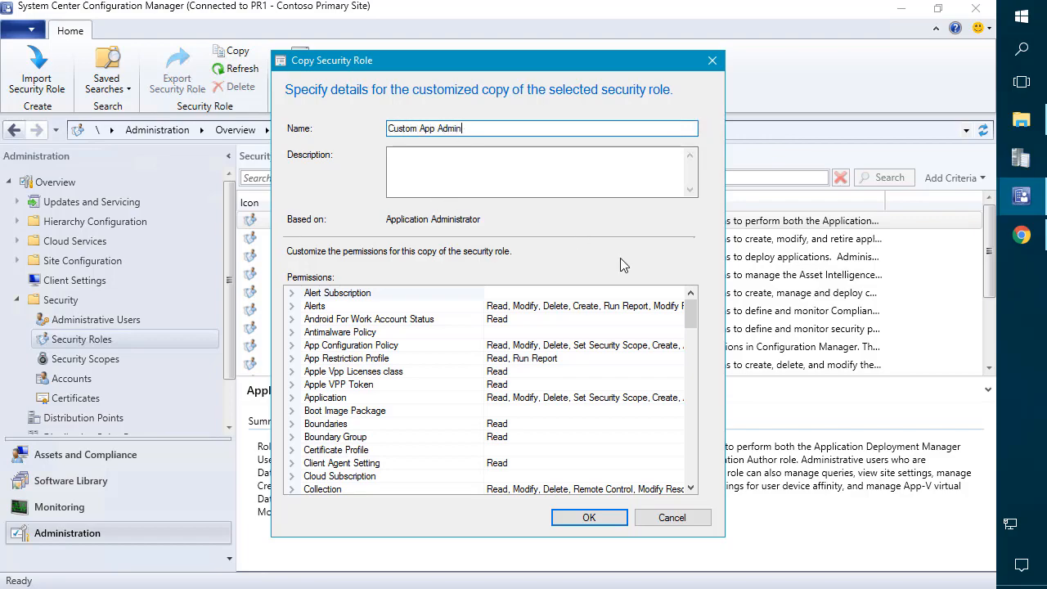
{"action": "mouse_move", "coordinate": [690, 317]}
{"action": "left_mouse_down"}
{"action": "mouse_move", "coordinate": [700, 484]}
{"action": "mouse_move", "coordinate": [688, 300]}
{"action": "left_mouse_up"}
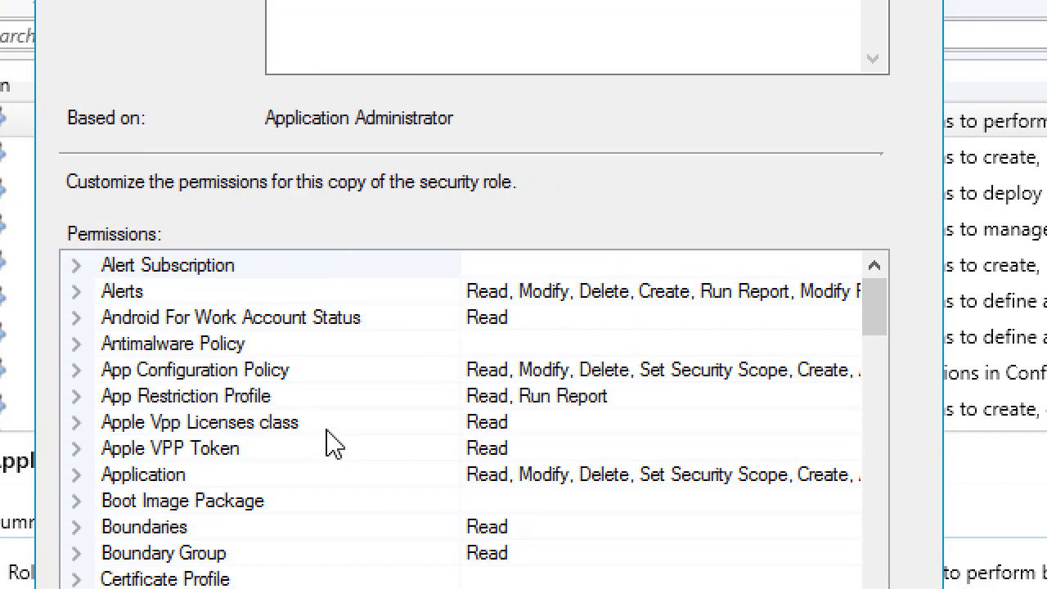
Step: Deny the Read right for Boundaries and Boundary Group in the custom role's permissions
{"action": "left_click", "coordinate": [201, 391]}
{"action": "scroll", "coordinate": [200, 390], "scroll_direction": "down", "scroll_amount": 2}
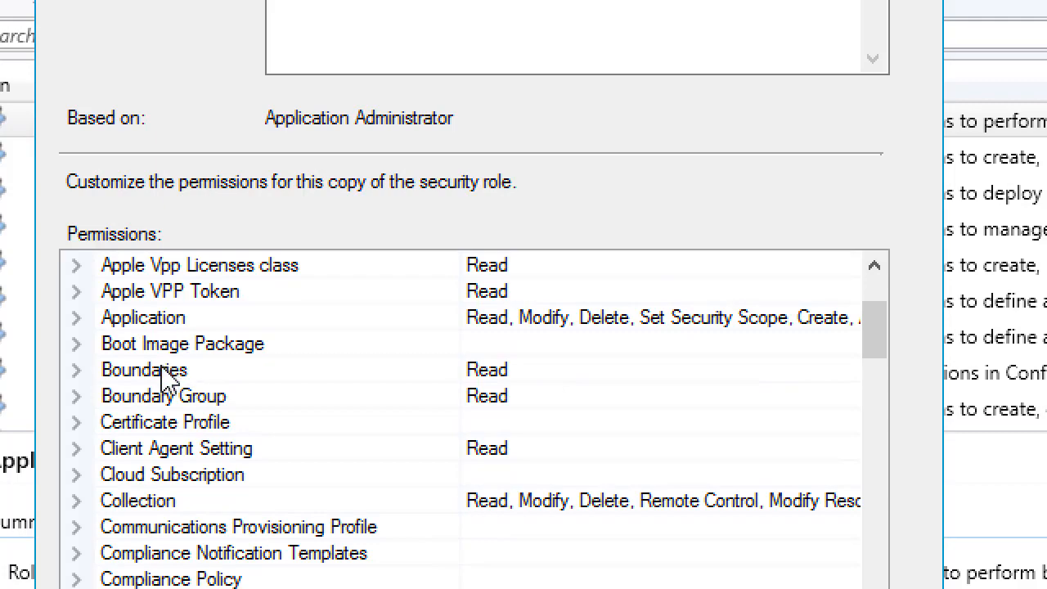
{"action": "left_click", "coordinate": [163, 373]}
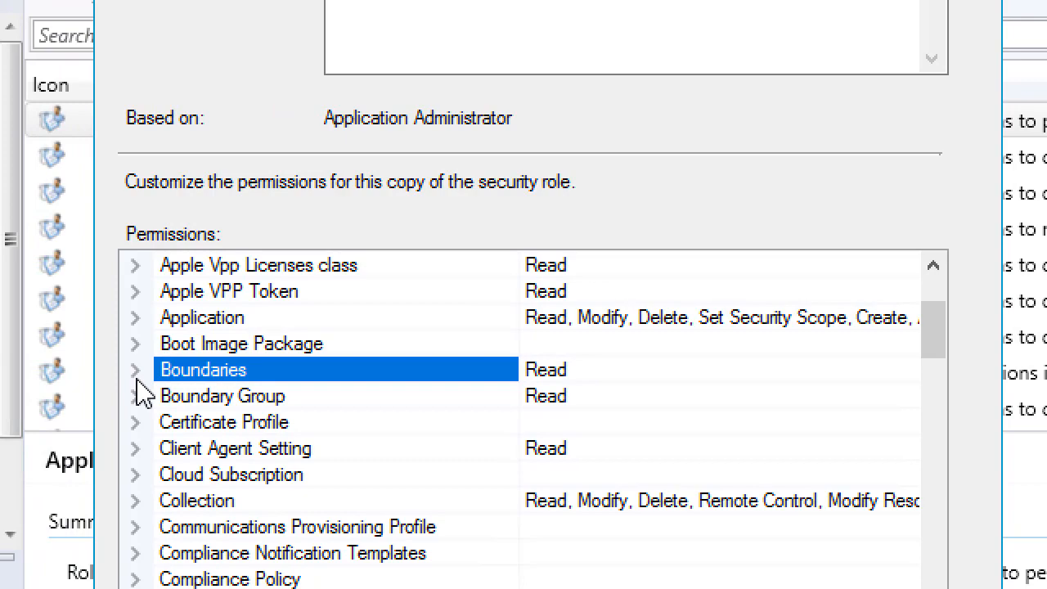
{"action": "left_click", "coordinate": [136, 375]}
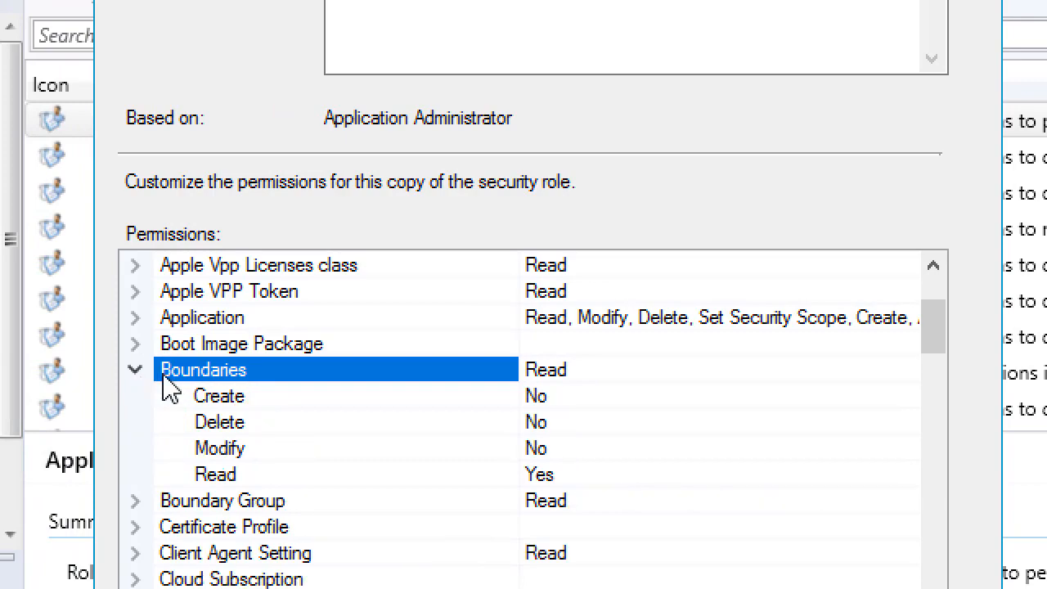
{"action": "left_click", "coordinate": [563, 476]}
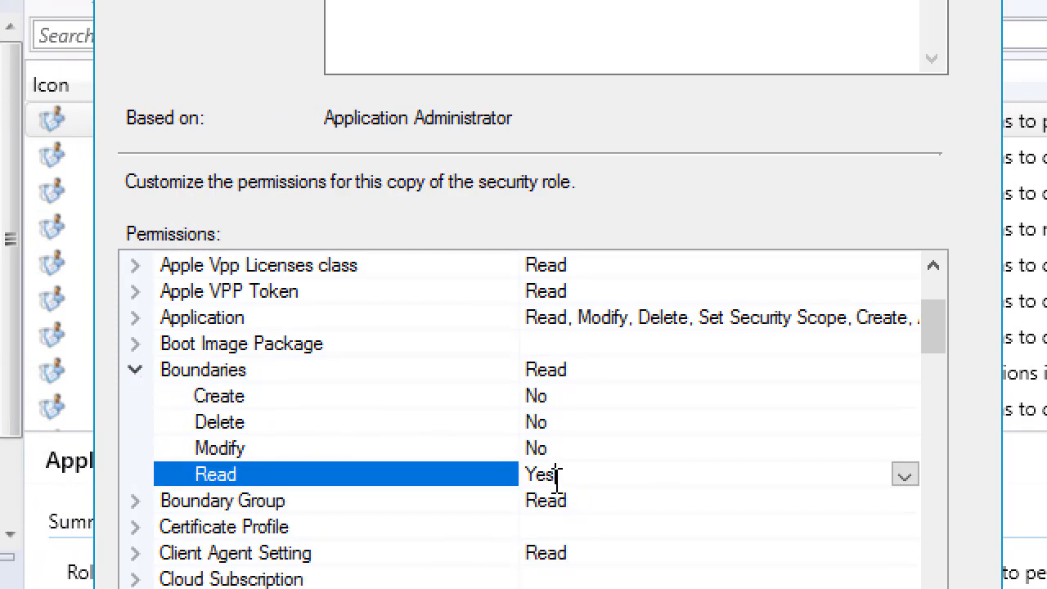
{"action": "double_click", "coordinate": [548, 476]}
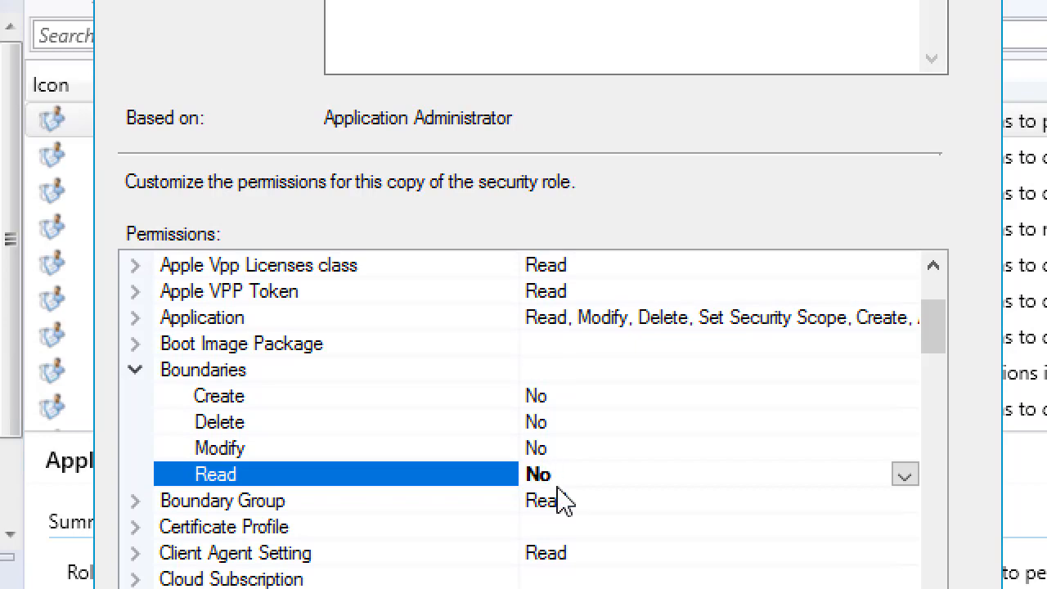
{"action": "left_click", "coordinate": [145, 373]}
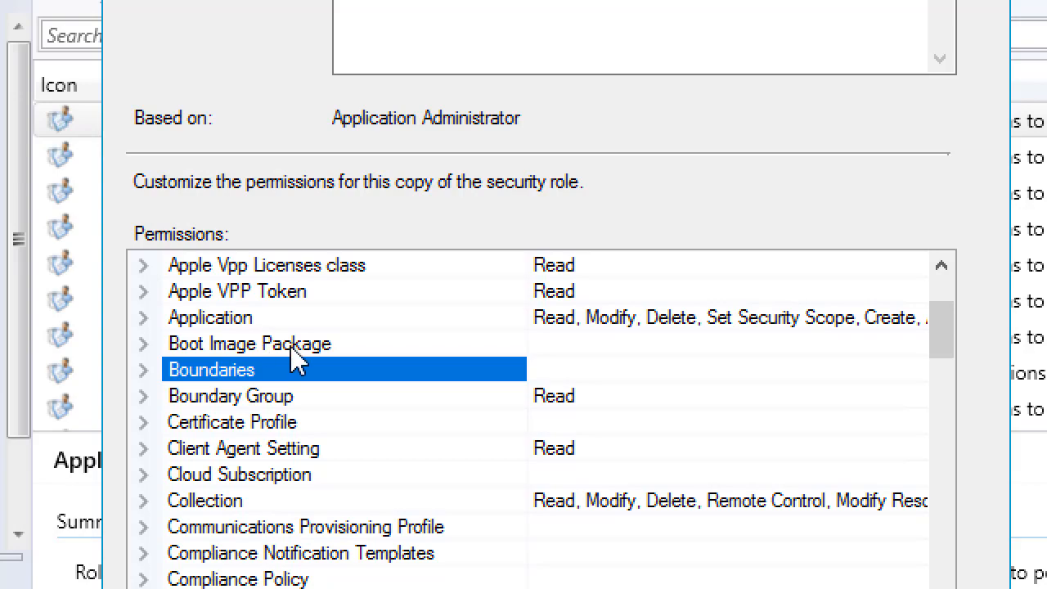
{"action": "left_click", "coordinate": [143, 398]}
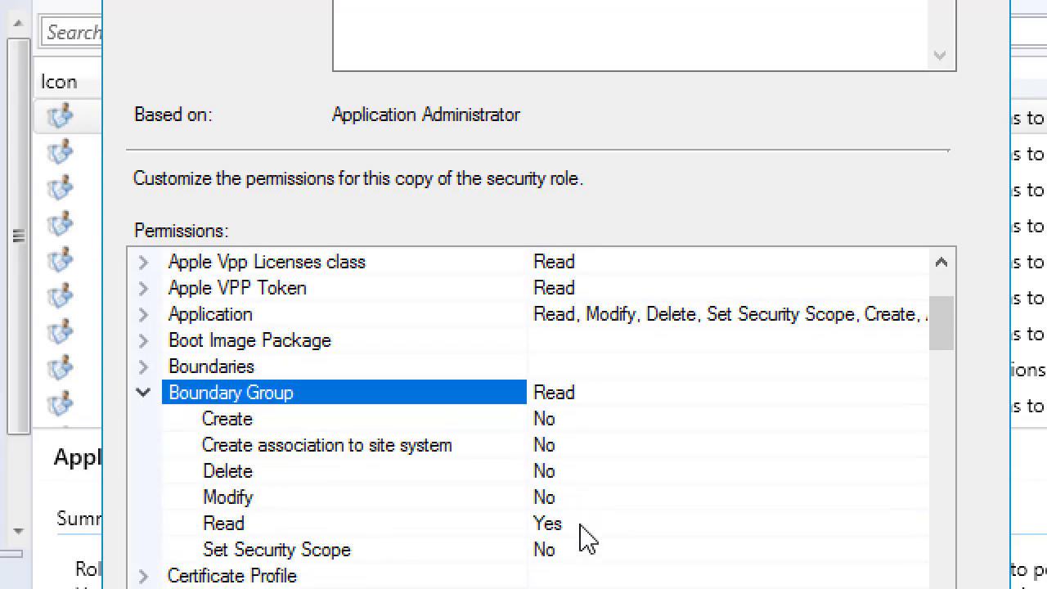
{"action": "left_click", "coordinate": [563, 504]}
{"action": "left_click", "coordinate": [564, 524]}
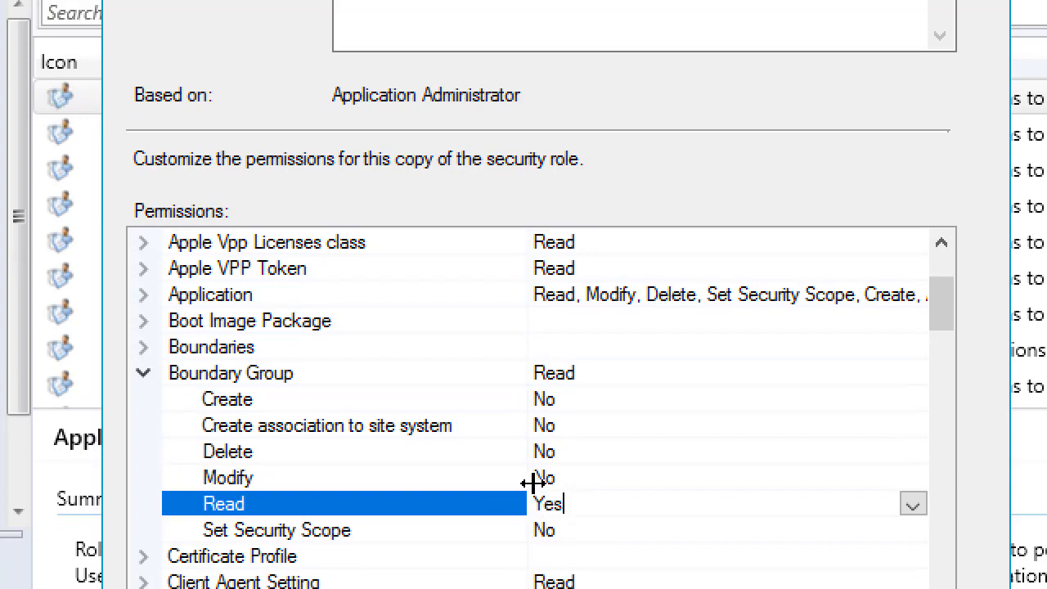
{"action": "double_click", "coordinate": [520, 506]}
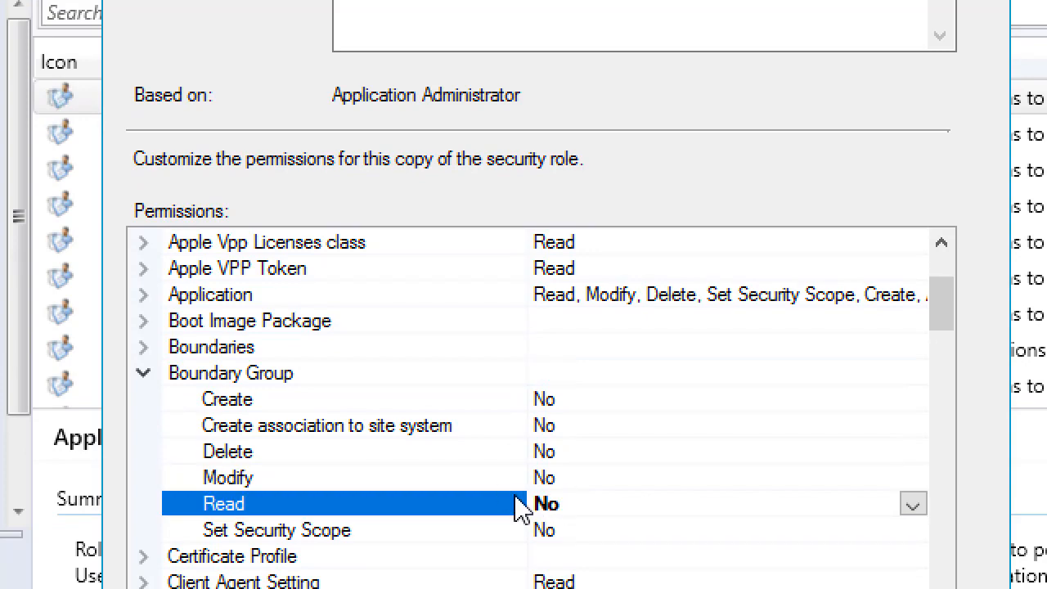
Step: Rename the role to 'Custom - App Admin' and save it, then return to ServerTools
{"action": "scroll", "coordinate": [520, 513], "scroll_direction": "down", "scroll_amount": 3}
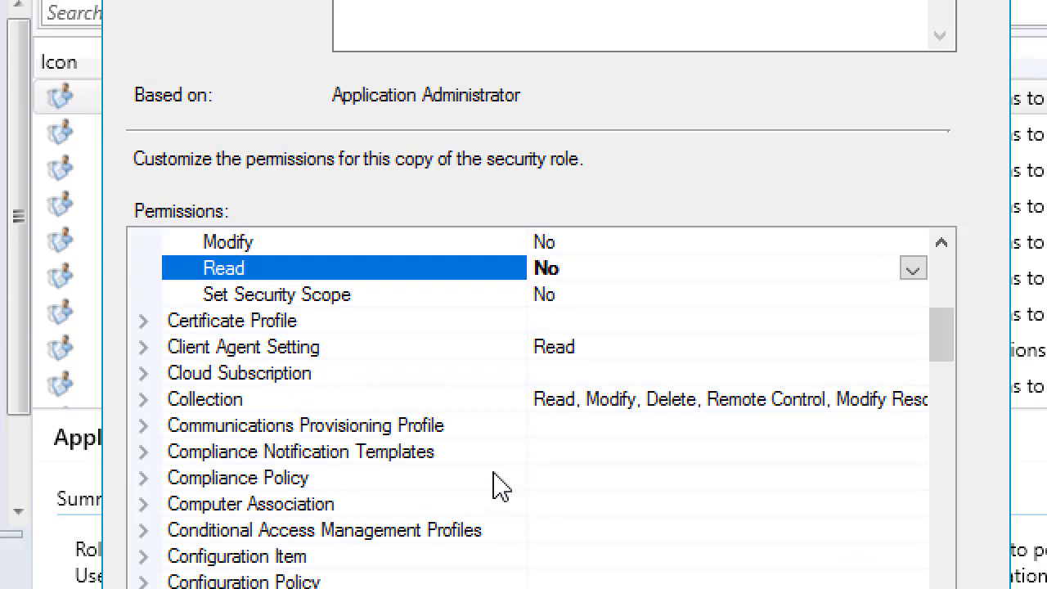
{"action": "scroll", "coordinate": [495, 486], "scroll_direction": "down", "scroll_amount": 4}
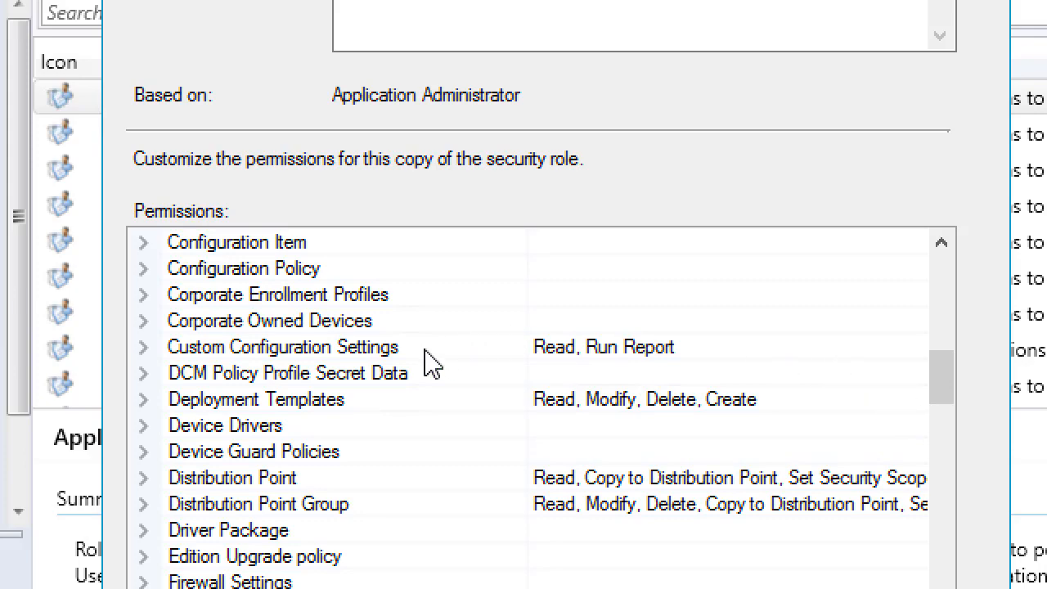
{"action": "scroll", "coordinate": [426, 360], "scroll_direction": "down", "scroll_amount": 5}
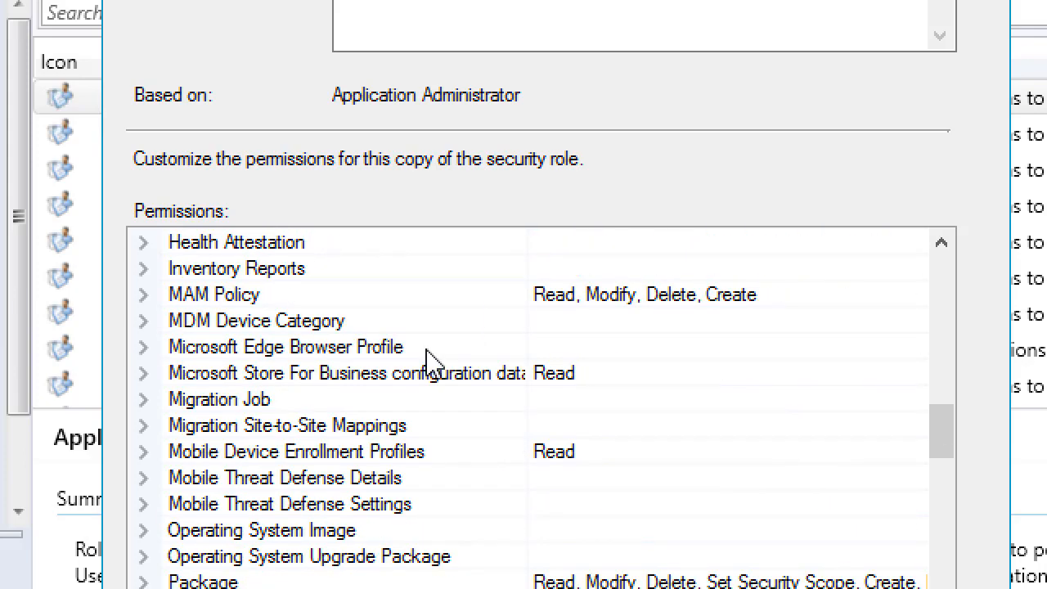
{"action": "scroll", "coordinate": [429, 360], "scroll_direction": "down", "scroll_amount": 3}
{"action": "scroll", "coordinate": [420, 354], "scroll_direction": "down", "scroll_amount": 6}
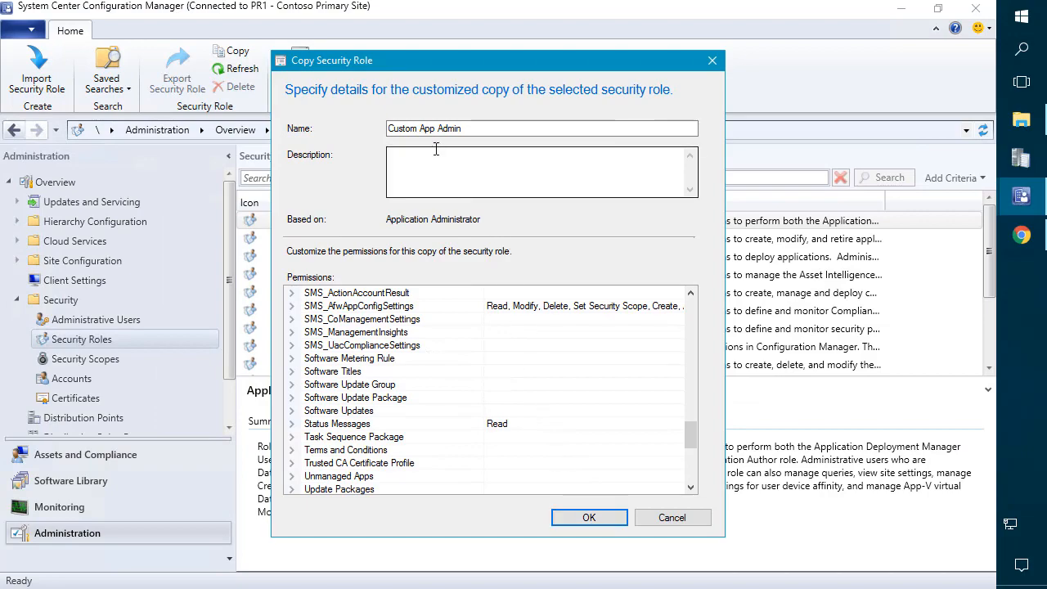
{"action": "left_click", "coordinate": [419, 129]}
{"action": "type", "text": "-"}
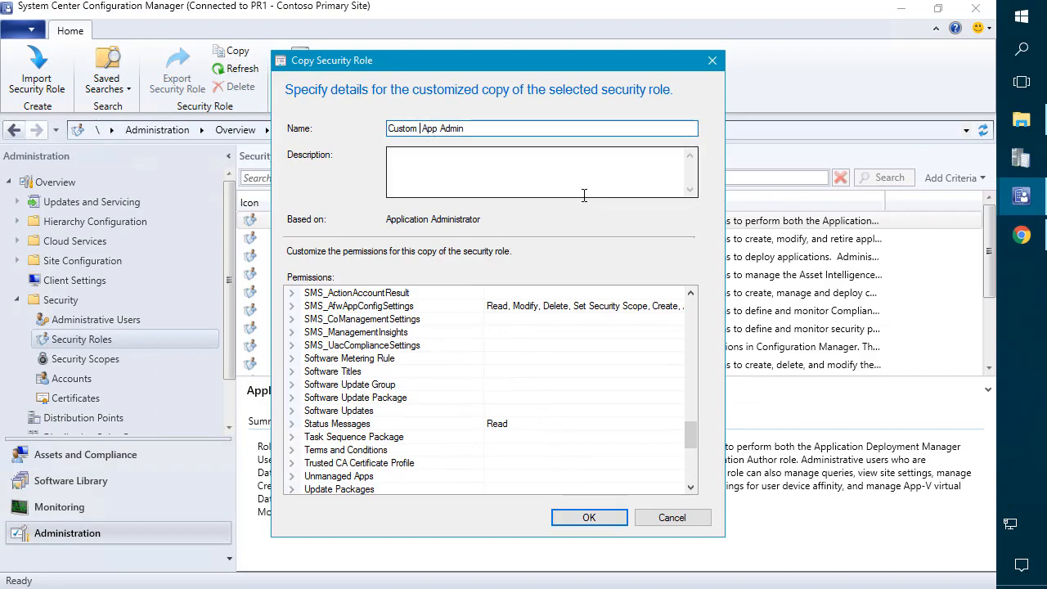
{"action": "left_click", "coordinate": [589, 519]}
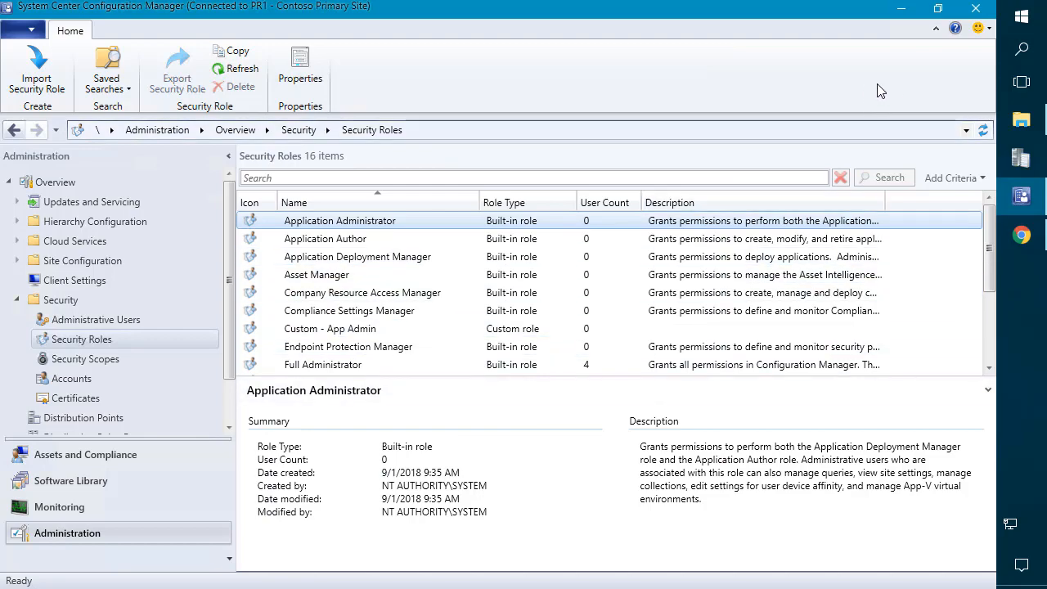
{"action": "left_click", "coordinate": [1021, 120]}
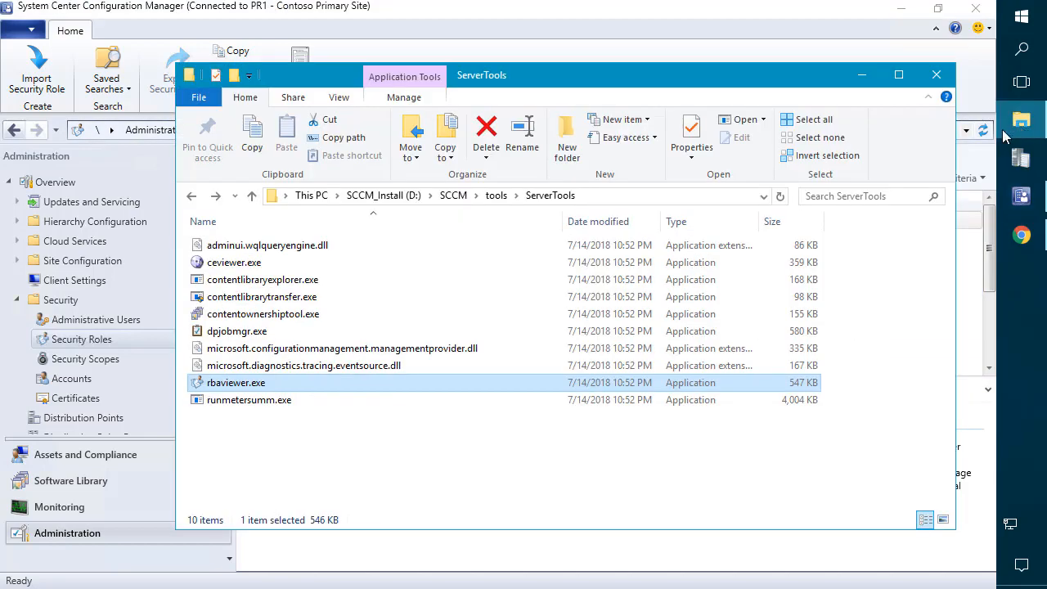
{"action": "left_click", "coordinate": [589, 200]}
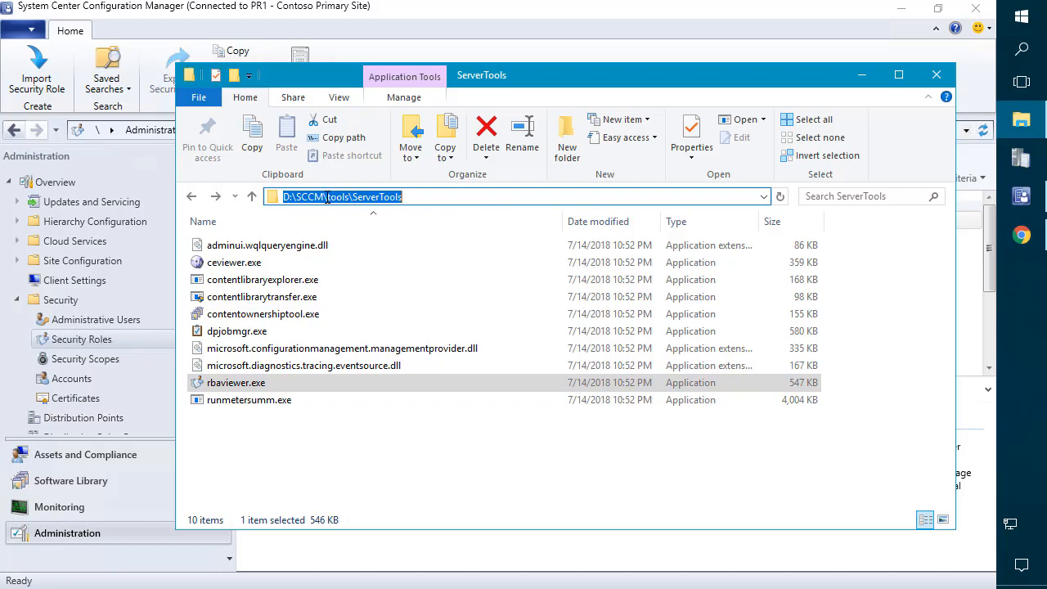
{"action": "left_click_drag", "start_coordinate": [326, 198], "coordinate": [427, 207]}
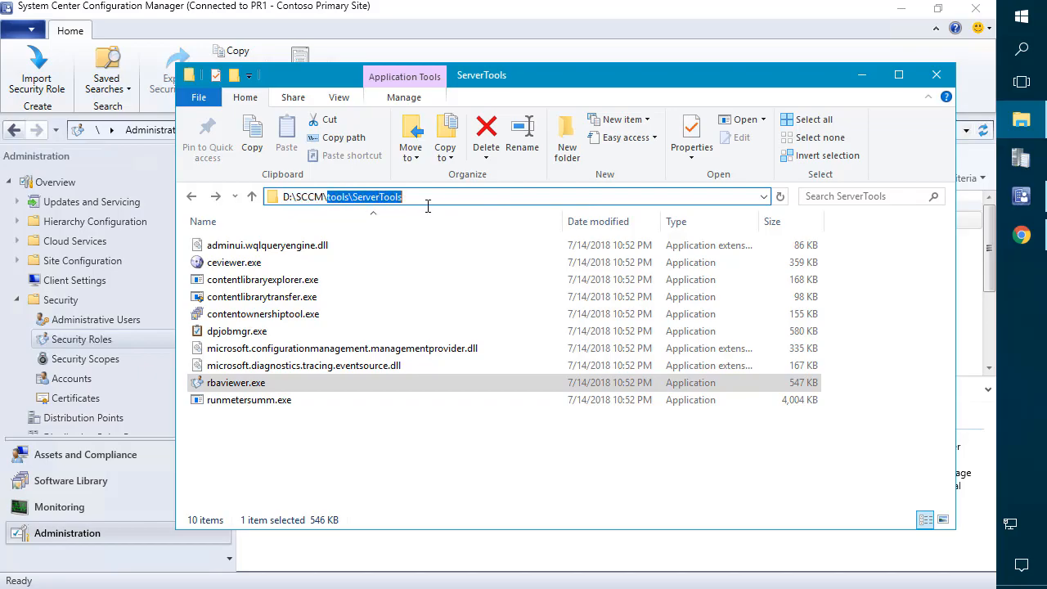
{"action": "left_click", "coordinate": [226, 383]}
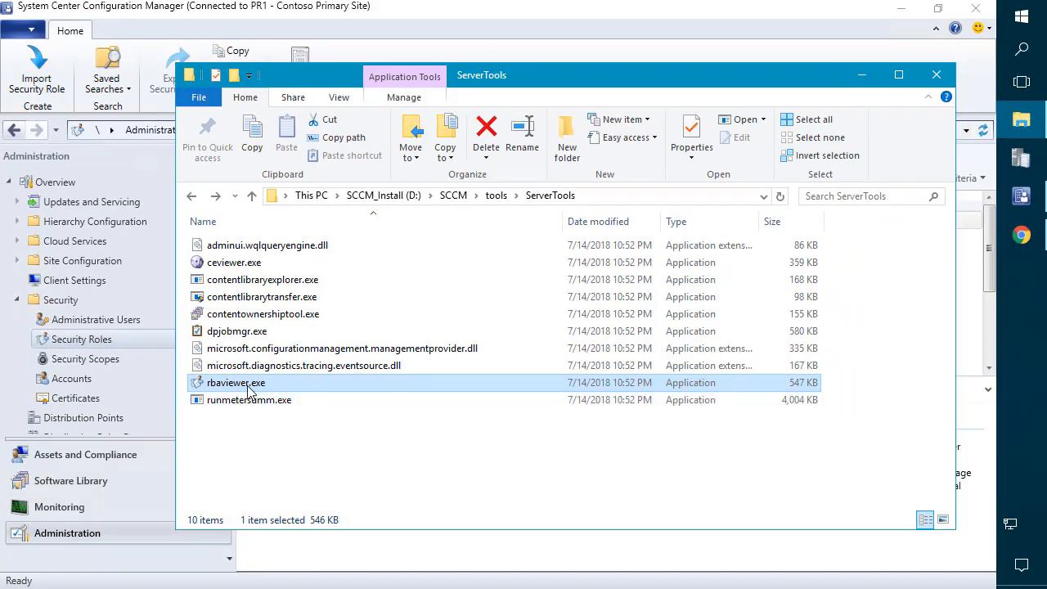
Step: Launch rbaviewer.exe maximized and untick Full Administrator so no permissions are selected
{"action": "right_click", "coordinate": [248, 385]}
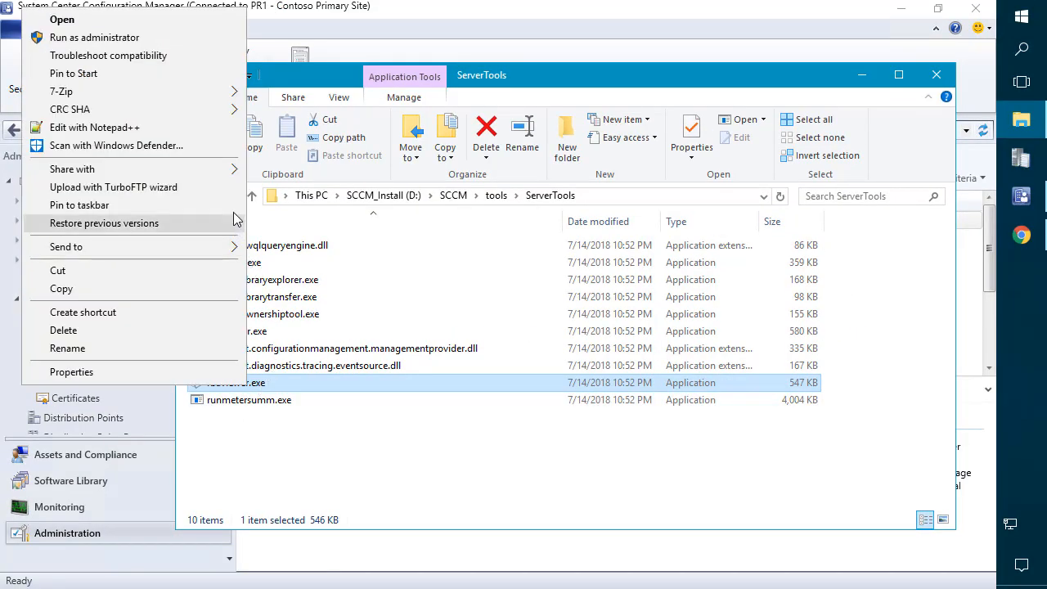
{"action": "double_click", "coordinate": [298, 384]}
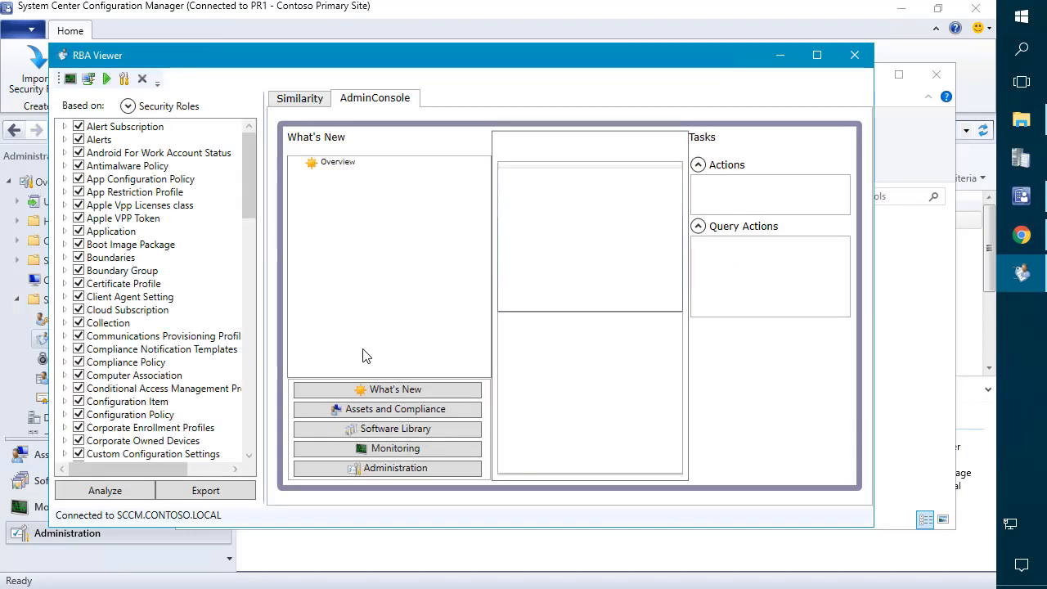
{"action": "double_click", "coordinate": [414, 64]}
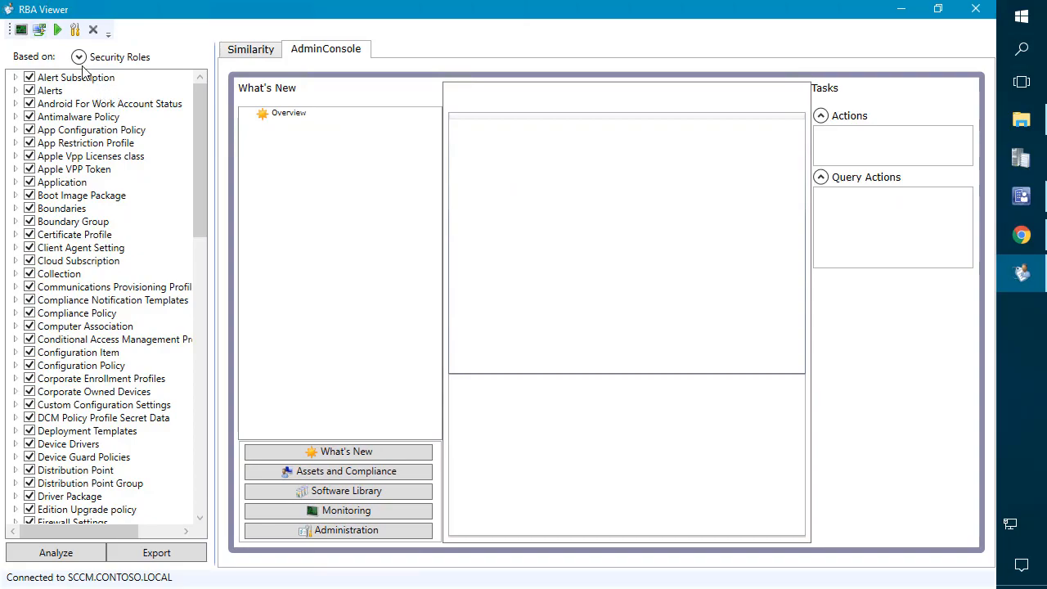
{"action": "left_click", "coordinate": [79, 58]}
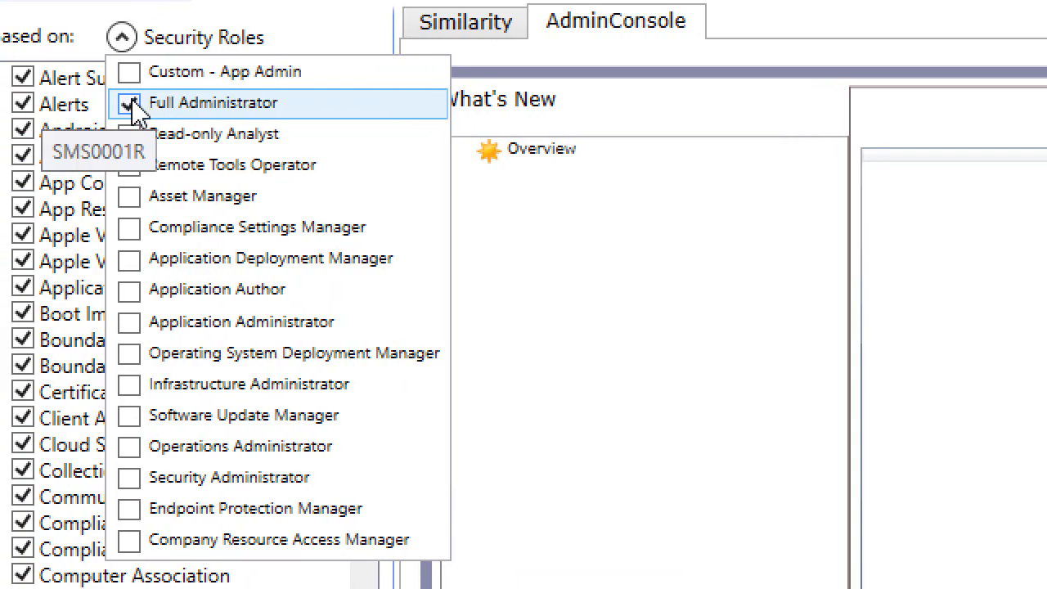
{"action": "left_click", "coordinate": [131, 105]}
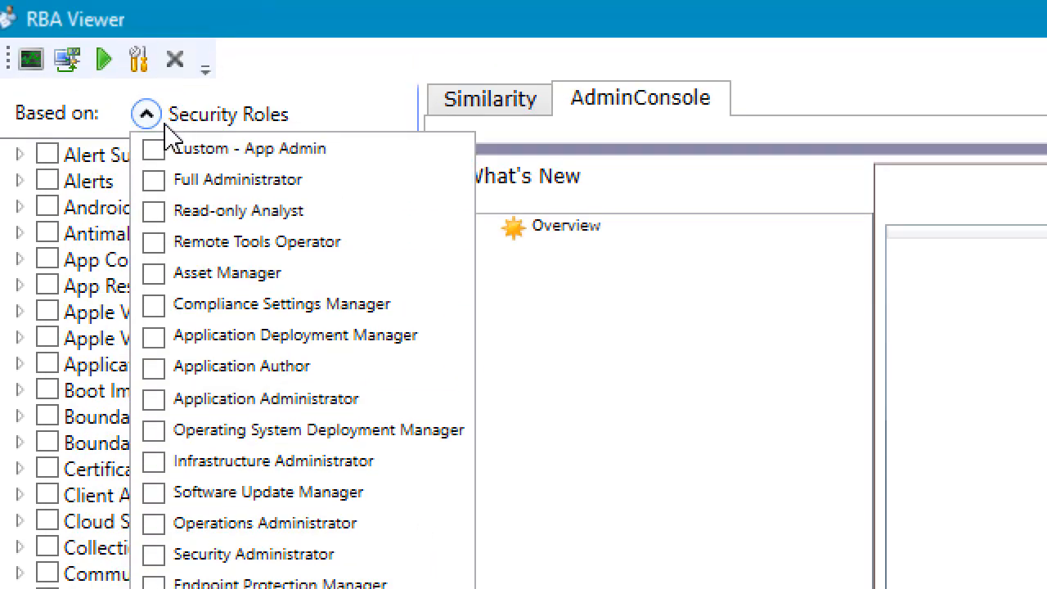
{"action": "left_click", "coordinate": [147, 116]}
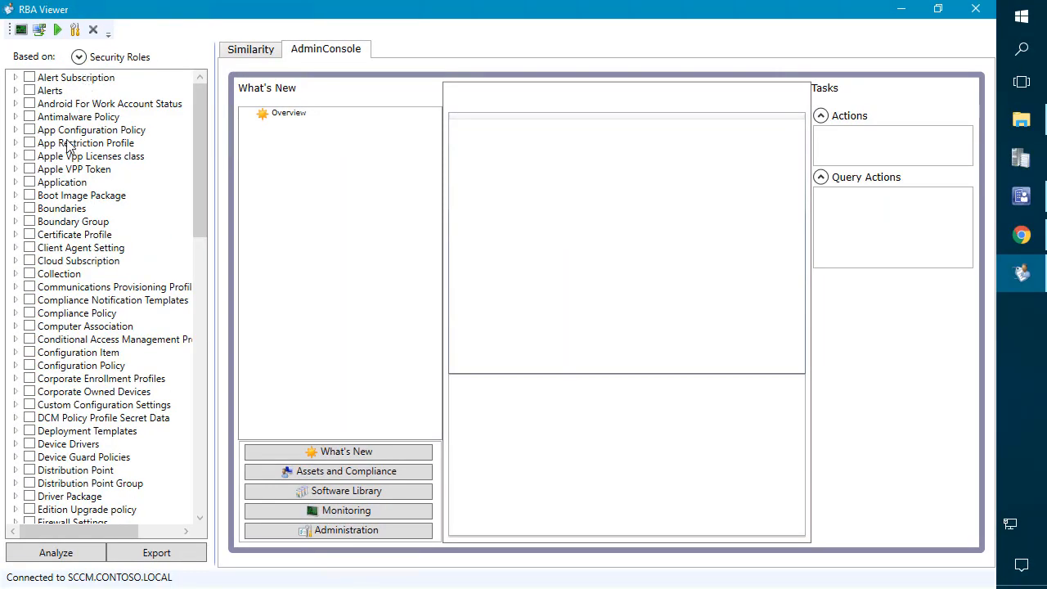
{"action": "scroll", "coordinate": [49, 279], "scroll_direction": "down", "scroll_amount": 7}
{"action": "scroll", "coordinate": [81, 274], "scroll_direction": "up", "scroll_amount": 7}
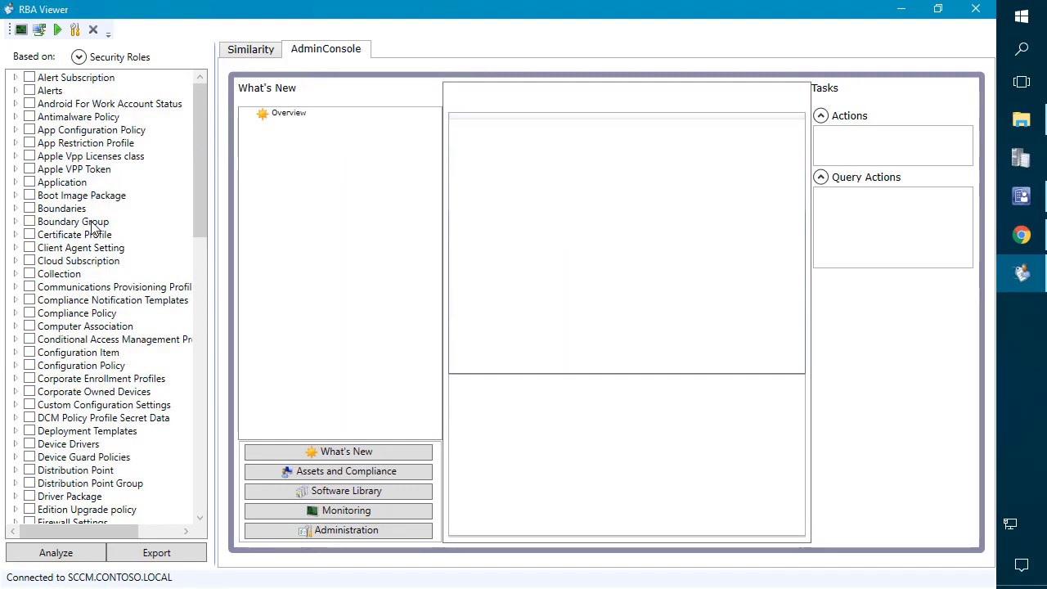
{"action": "left_click", "coordinate": [16, 182]}
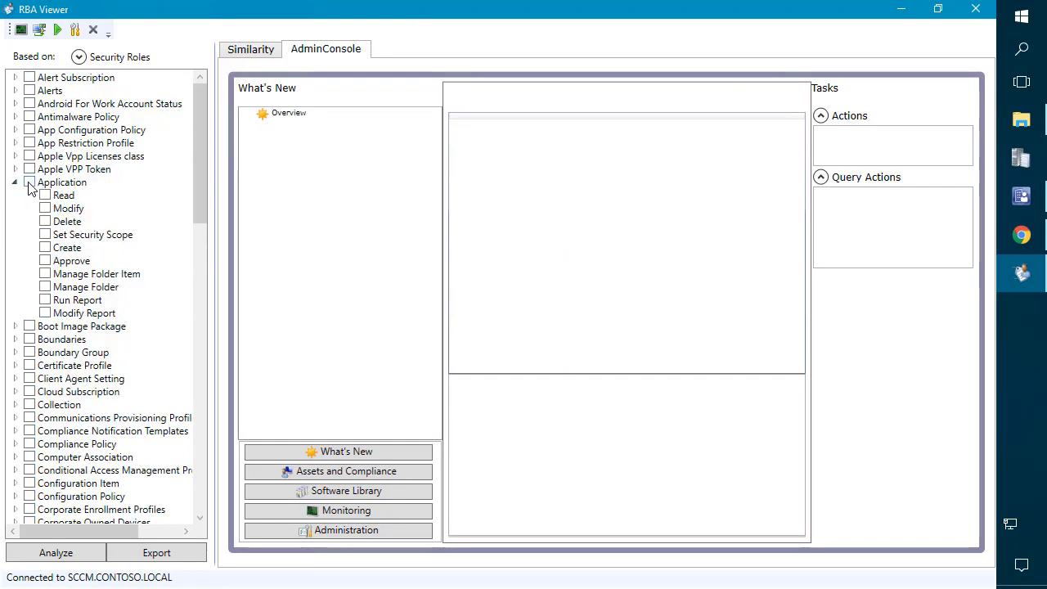
{"action": "left_click", "coordinate": [29, 183]}
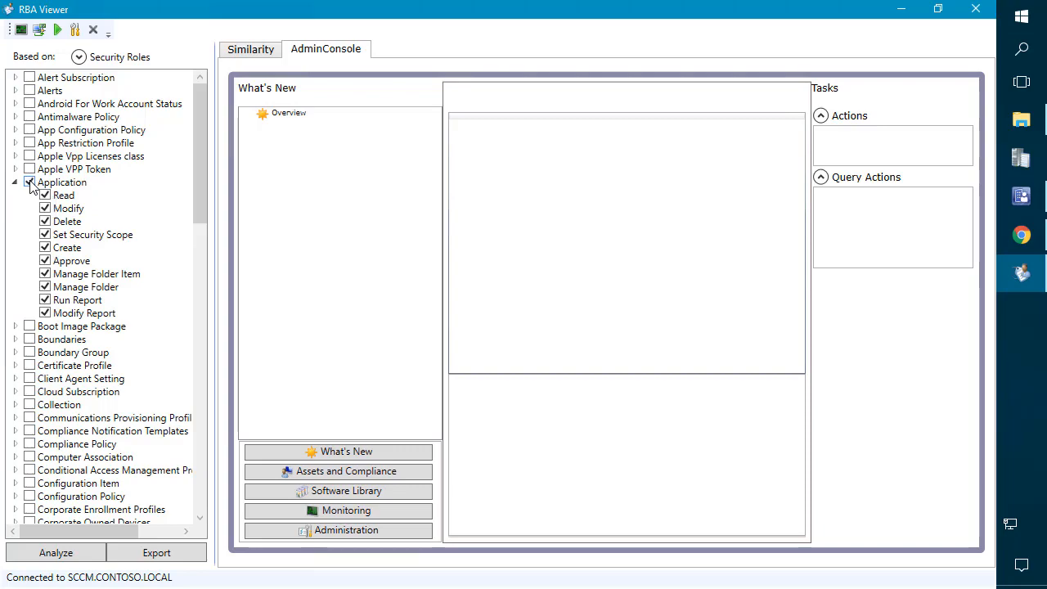
{"action": "left_click", "coordinate": [29, 183]}
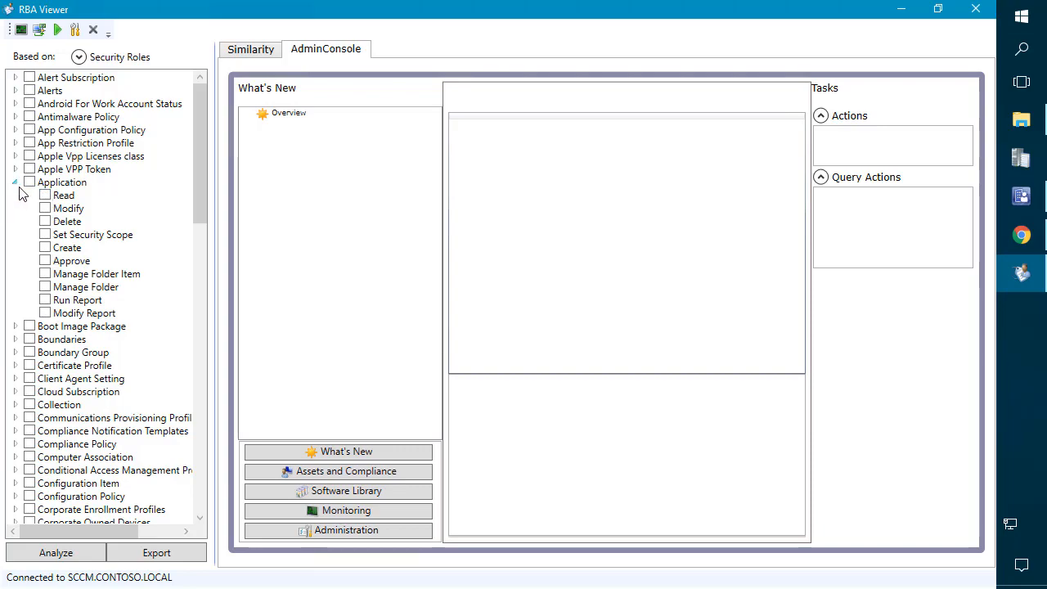
{"action": "left_click", "coordinate": [17, 183]}
{"action": "left_click", "coordinate": [78, 56]}
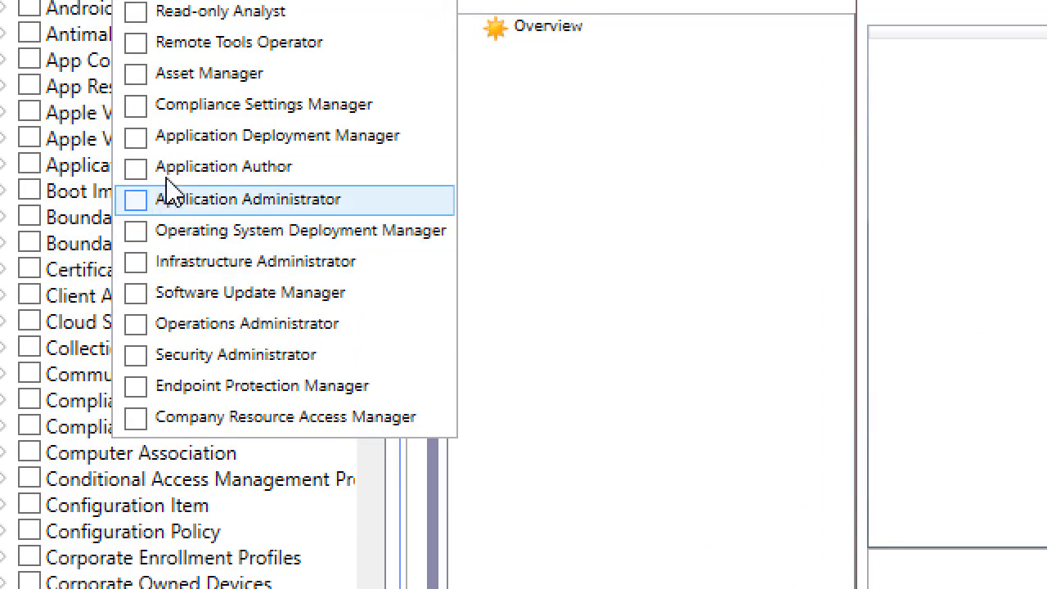
Step: Base the role's permissions on Remote Tools Operator and simulate the console
{"action": "left_click", "coordinate": [136, 114]}
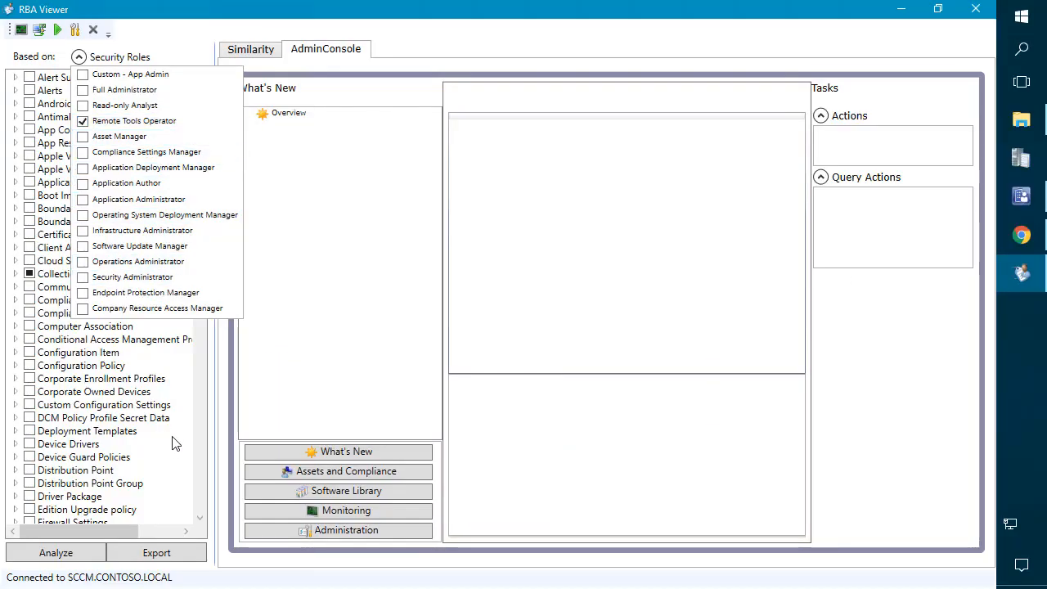
{"action": "scroll", "coordinate": [203, 416], "scroll_direction": "down", "scroll_amount": 12}
{"action": "scroll", "coordinate": [196, 351], "scroll_direction": "down", "scroll_amount": 9}
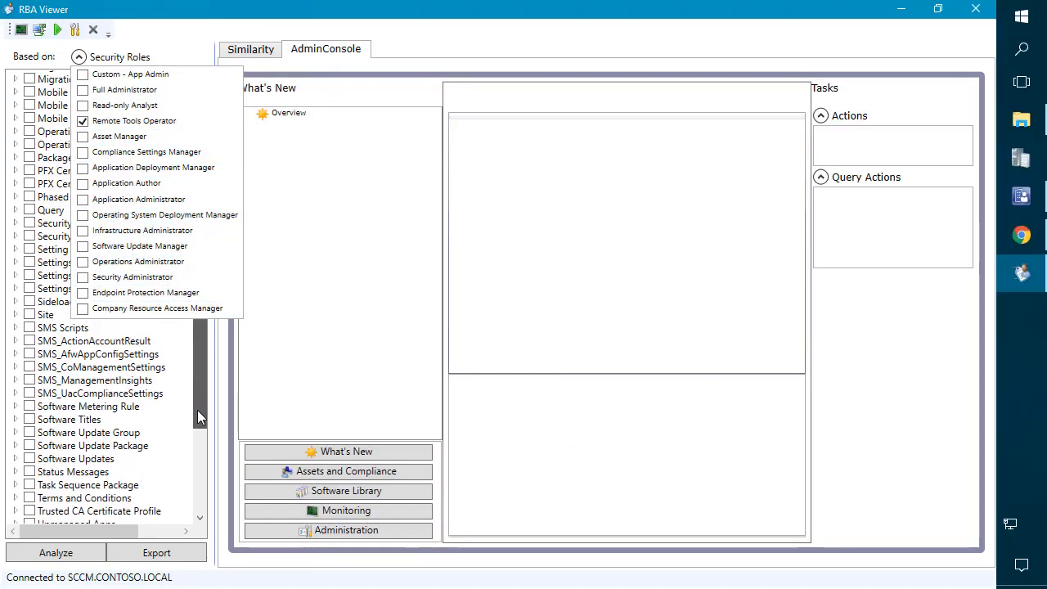
{"action": "left_click", "coordinate": [56, 553]}
Step: Review the Device and Start actions allowed on the SCCM device in Assets and Compliance > Devices
{"action": "scroll", "coordinate": [53, 266], "scroll_direction": "up", "scroll_amount": 3}
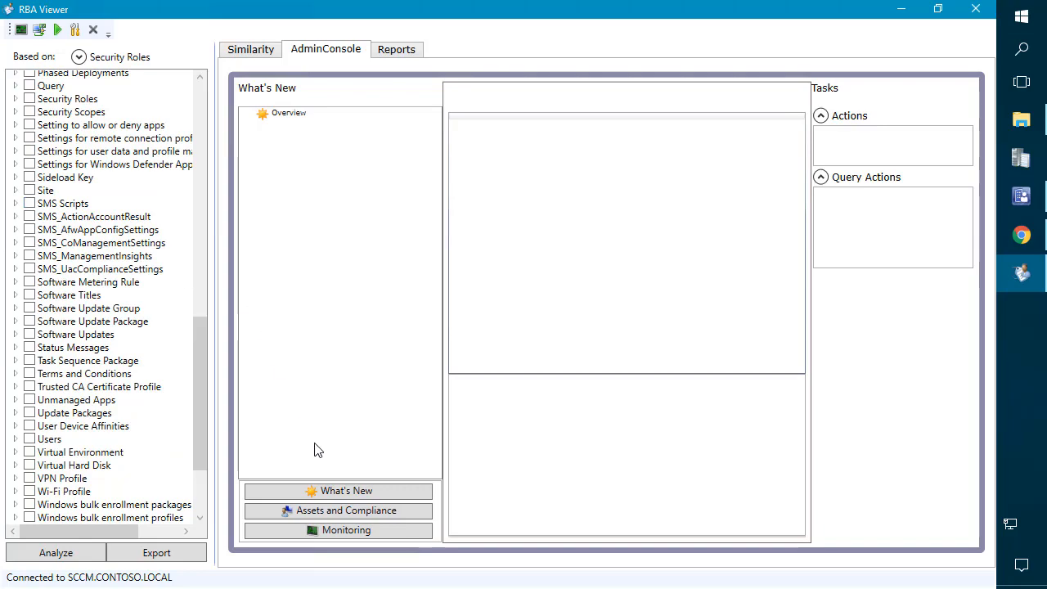
{"action": "left_click", "coordinate": [324, 510]}
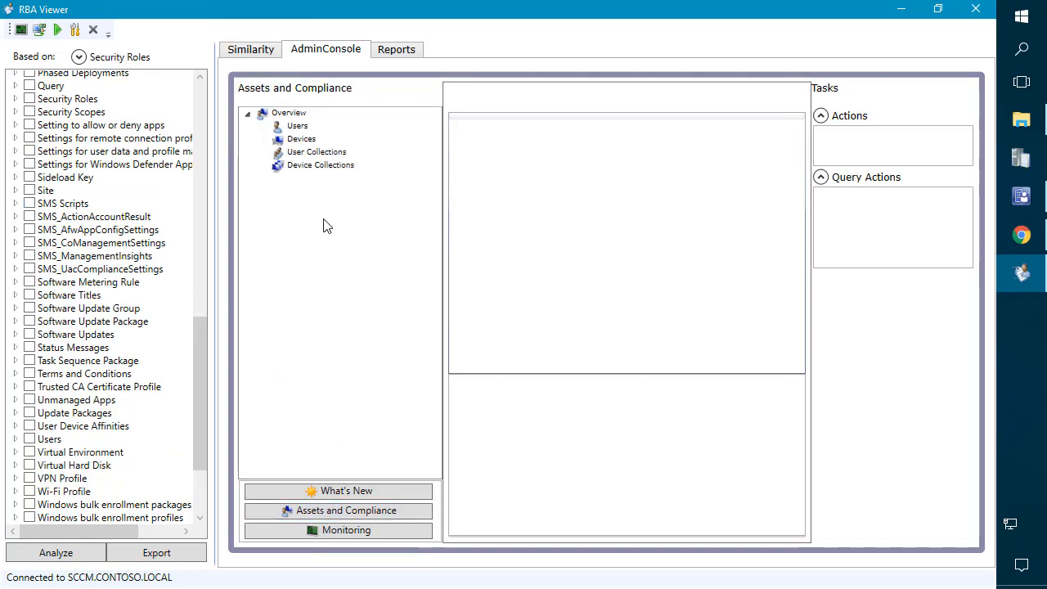
{"action": "left_click", "coordinate": [299, 139]}
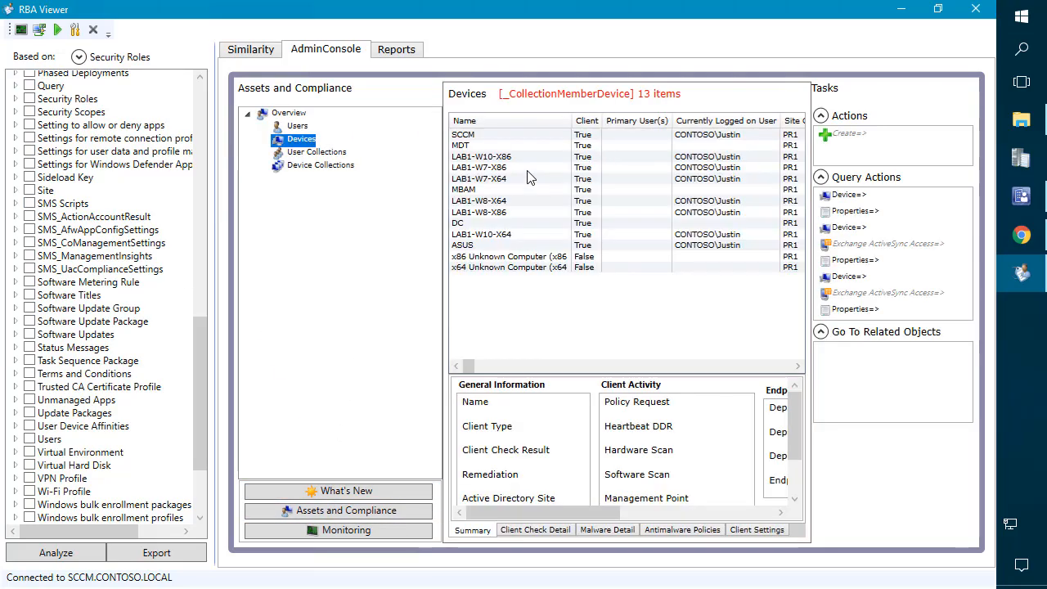
{"action": "left_click", "coordinate": [469, 135]}
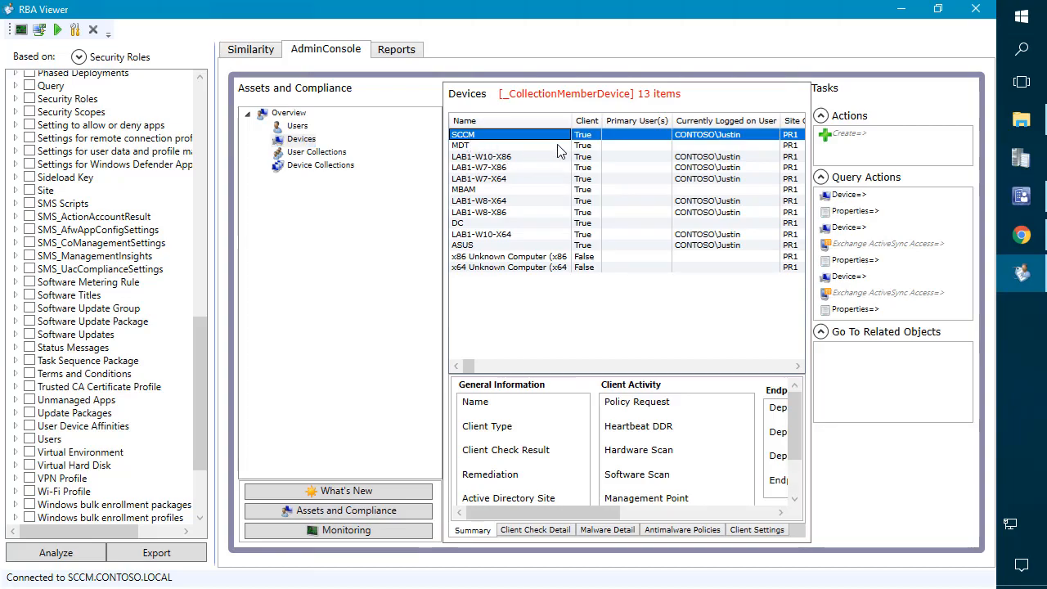
{"action": "left_click", "coordinate": [880, 194]}
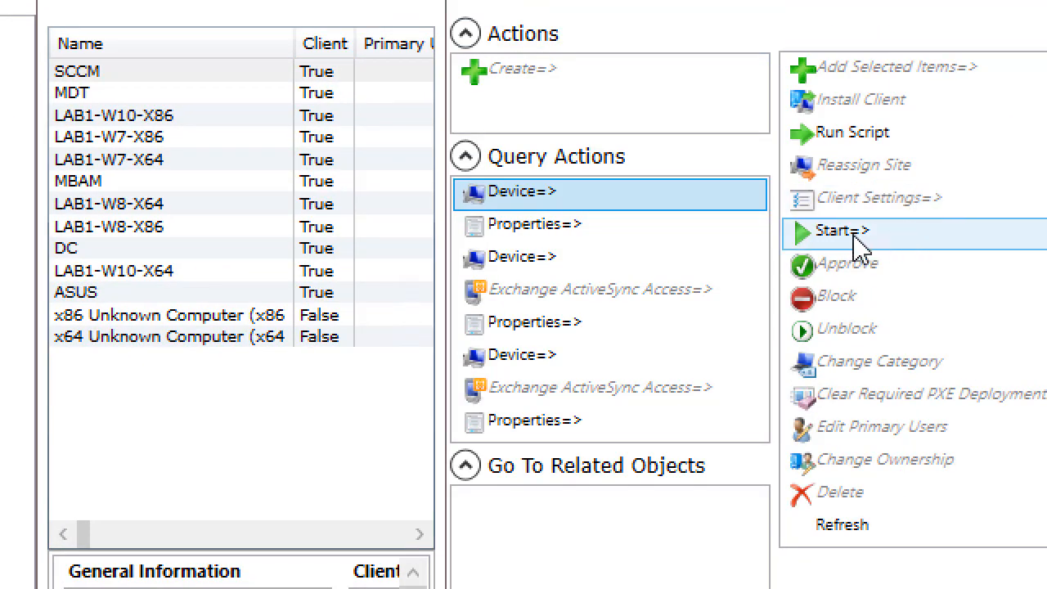
{"action": "left_click", "coordinate": [828, 239]}
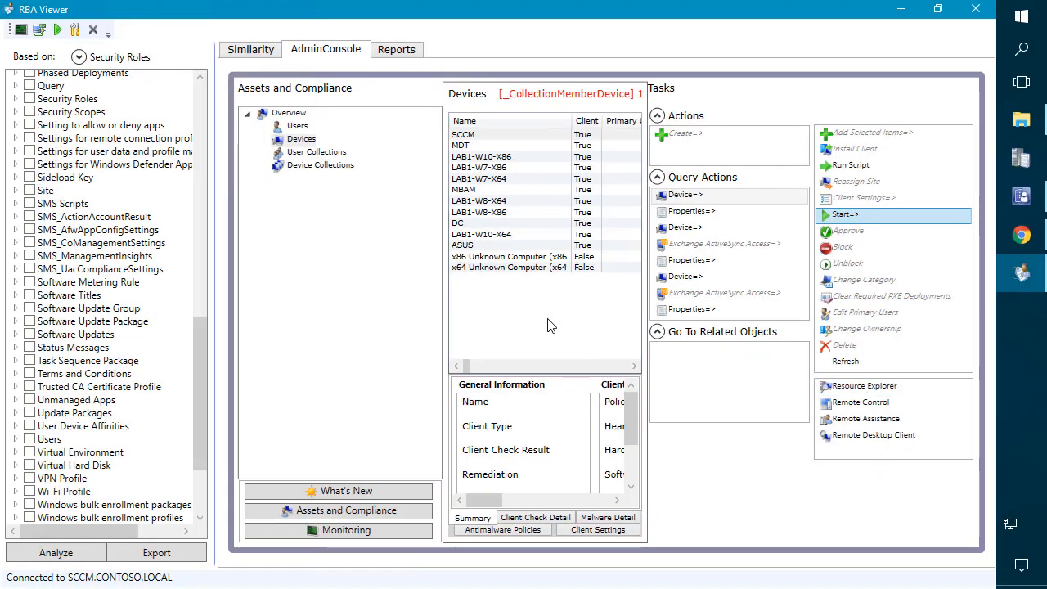
{"action": "left_click_drag", "start_coordinate": [205, 356], "coordinate": [201, 96]}
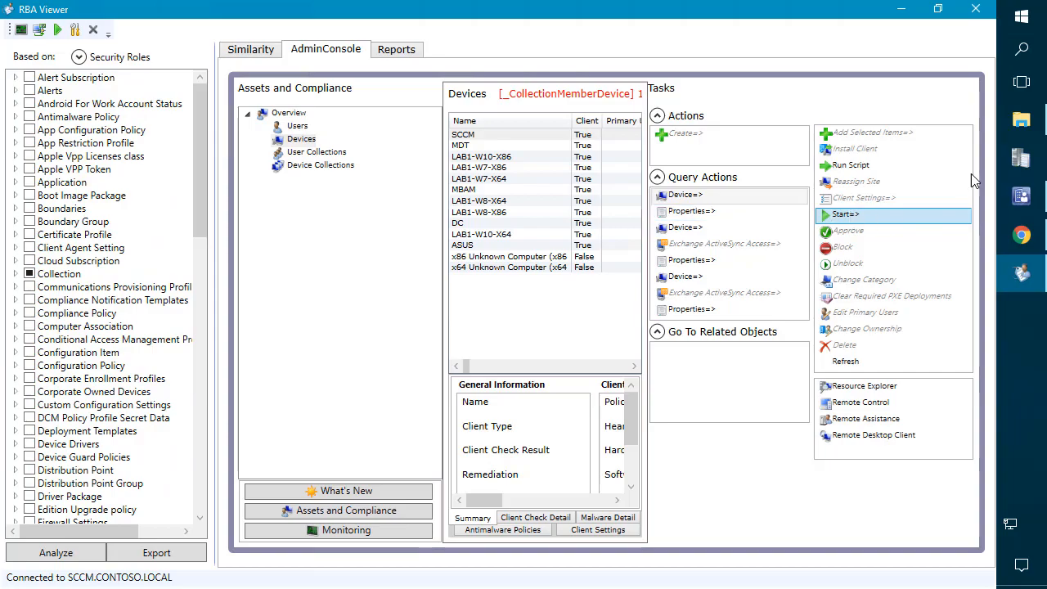
{"action": "mouse_move", "coordinate": [865, 152]}
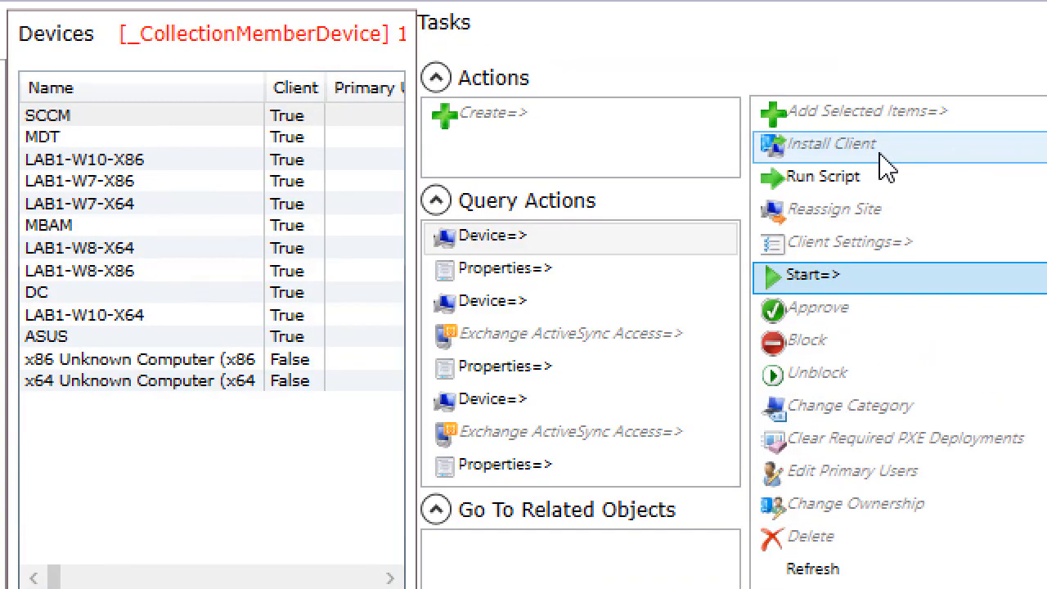
{"action": "mouse_move", "coordinate": [882, 167]}
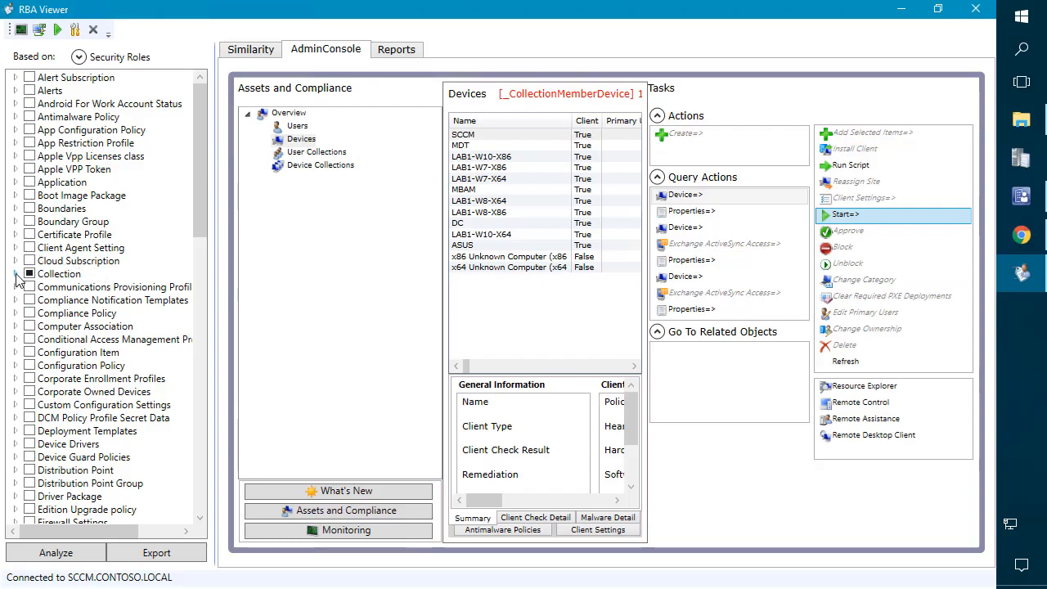
Step: Grant the Collection Modify Resource permission and re-simulate the console
{"action": "left_click", "coordinate": [16, 274]}
{"action": "scroll", "coordinate": [33, 286], "scroll_direction": "down", "scroll_amount": 1}
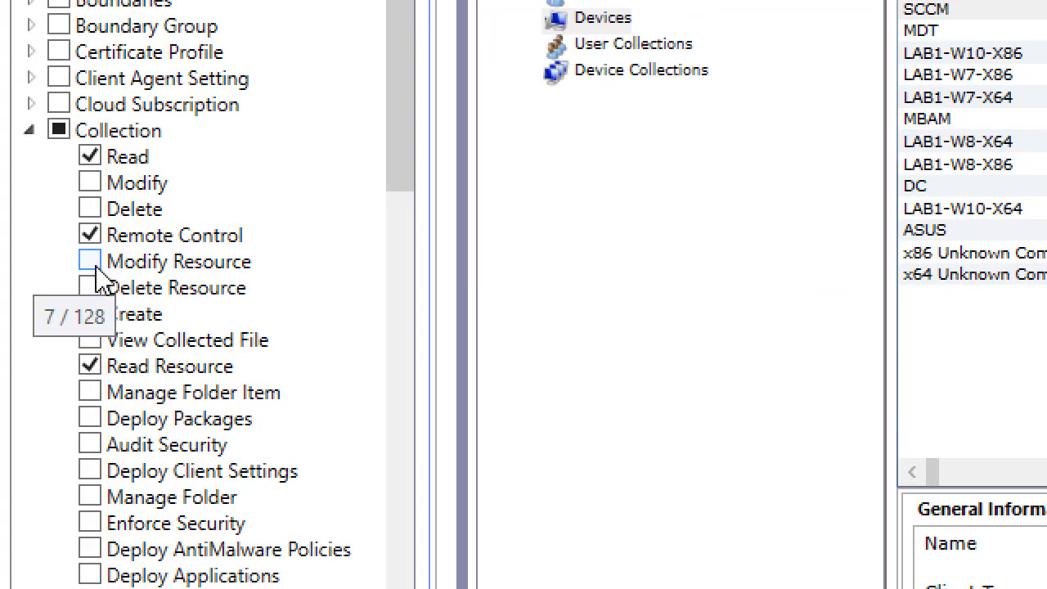
{"action": "left_click", "coordinate": [90, 263]}
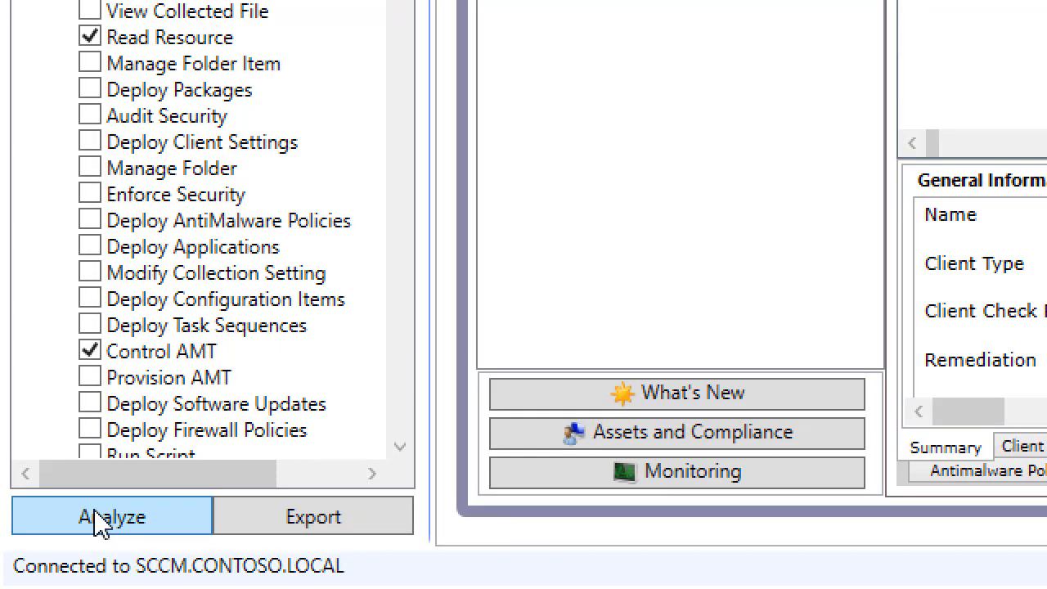
{"action": "left_click", "coordinate": [98, 520]}
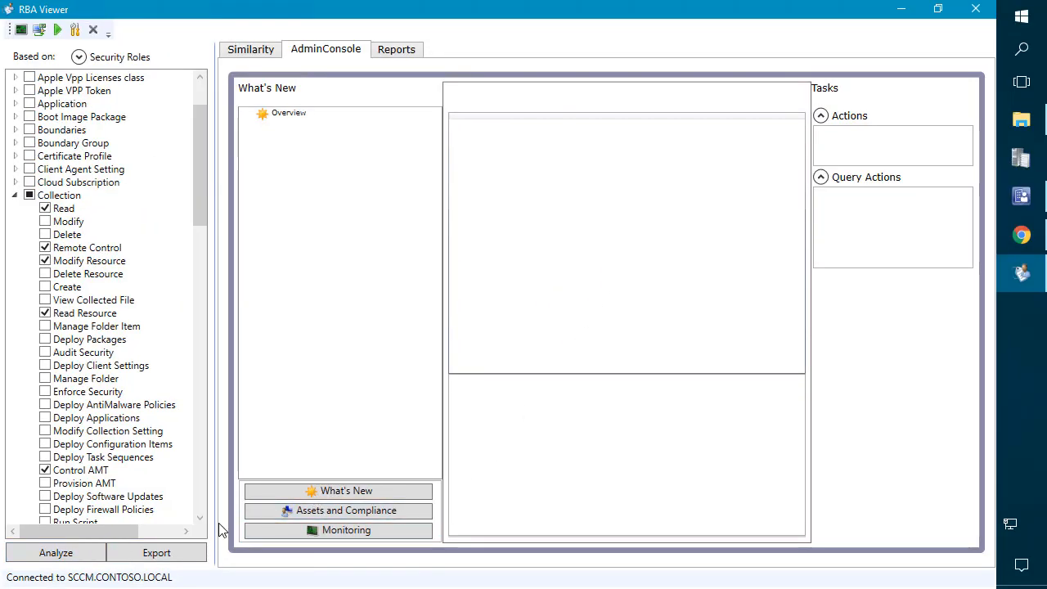
Step: Check the device actions for LAB1-W7-X86, including what Install Client requires
{"action": "left_click", "coordinate": [295, 512]}
{"action": "left_click", "coordinate": [299, 140]}
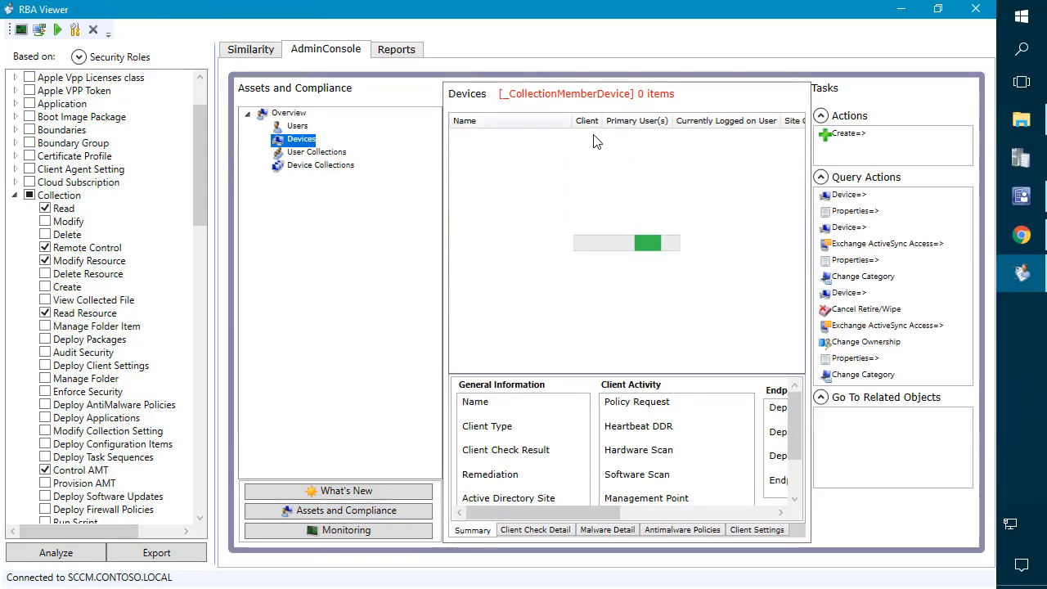
{"action": "left_click", "coordinate": [488, 170]}
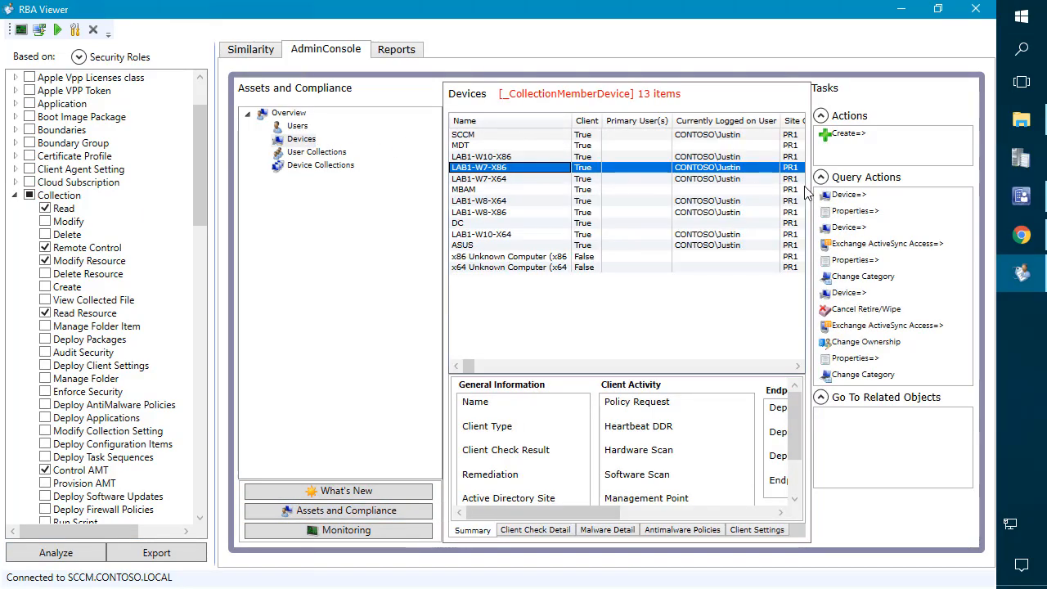
{"action": "left_click", "coordinate": [851, 195]}
{"action": "left_click", "coordinate": [857, 150]}
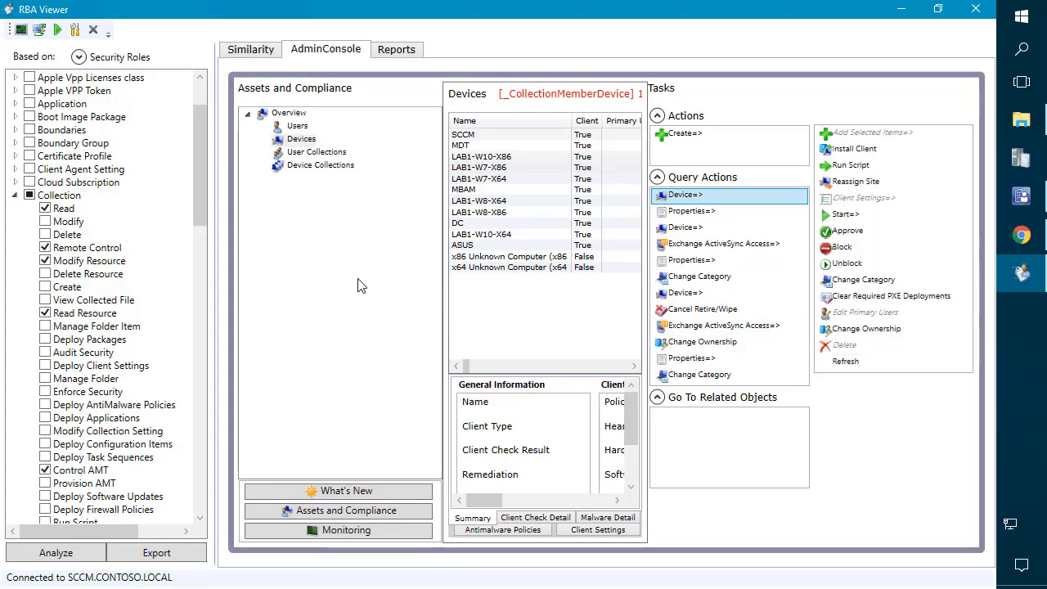
{"action": "mouse_move", "coordinate": [76, 241]}
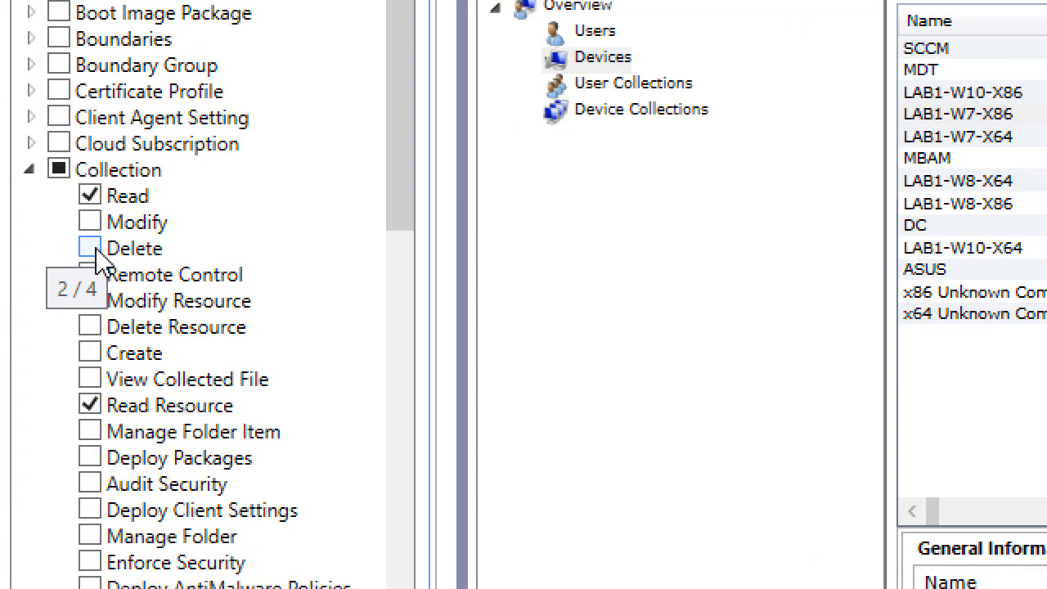
Step: Grant Collection Delete Resource, leaving Collection Delete unticked, and re-run the analysis
{"action": "left_click", "coordinate": [96, 250]}
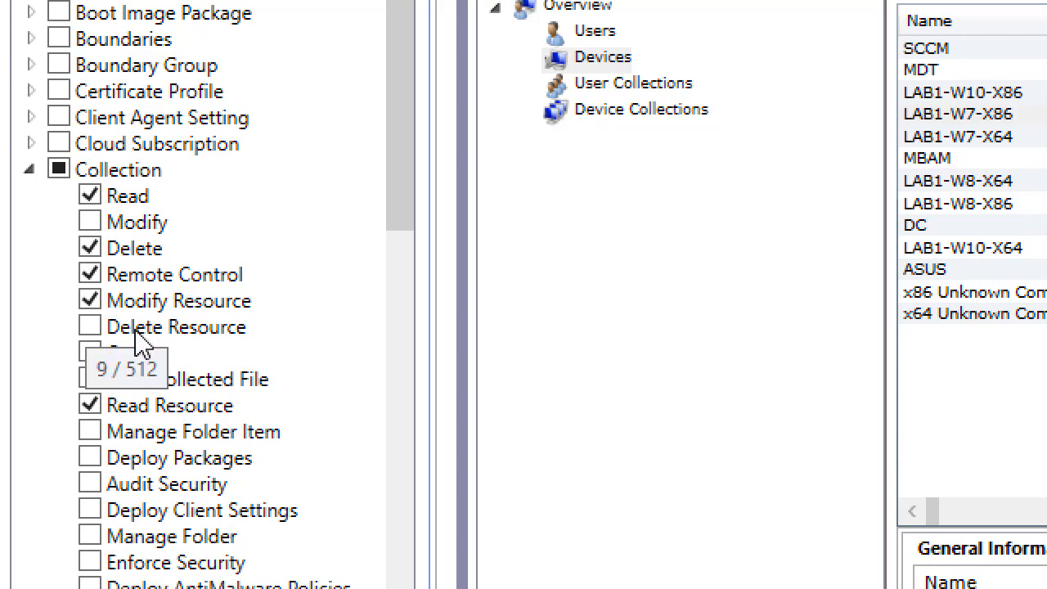
{"action": "left_click", "coordinate": [88, 329]}
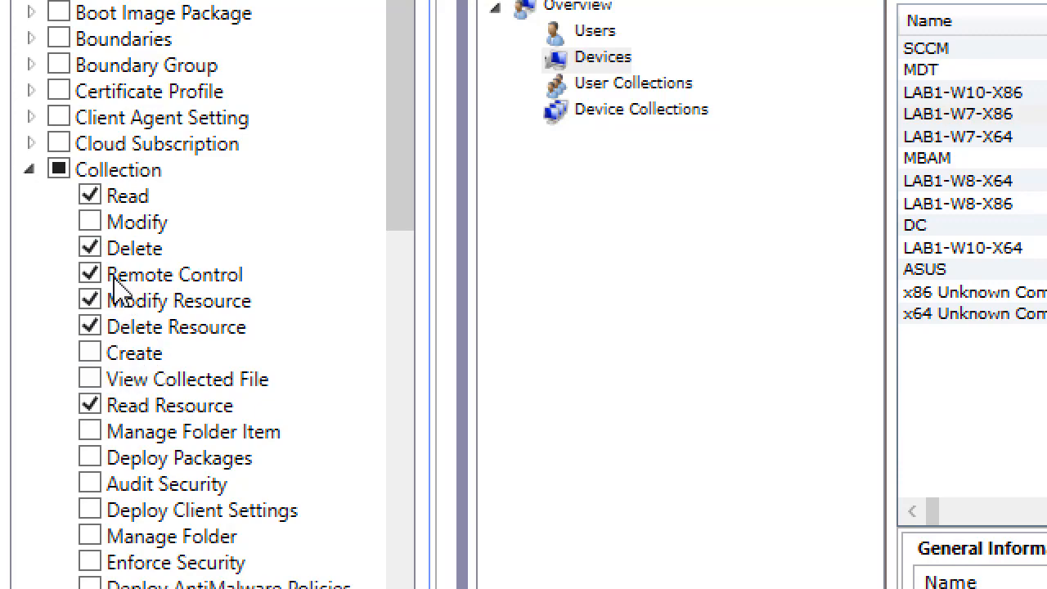
{"action": "left_click", "coordinate": [89, 249]}
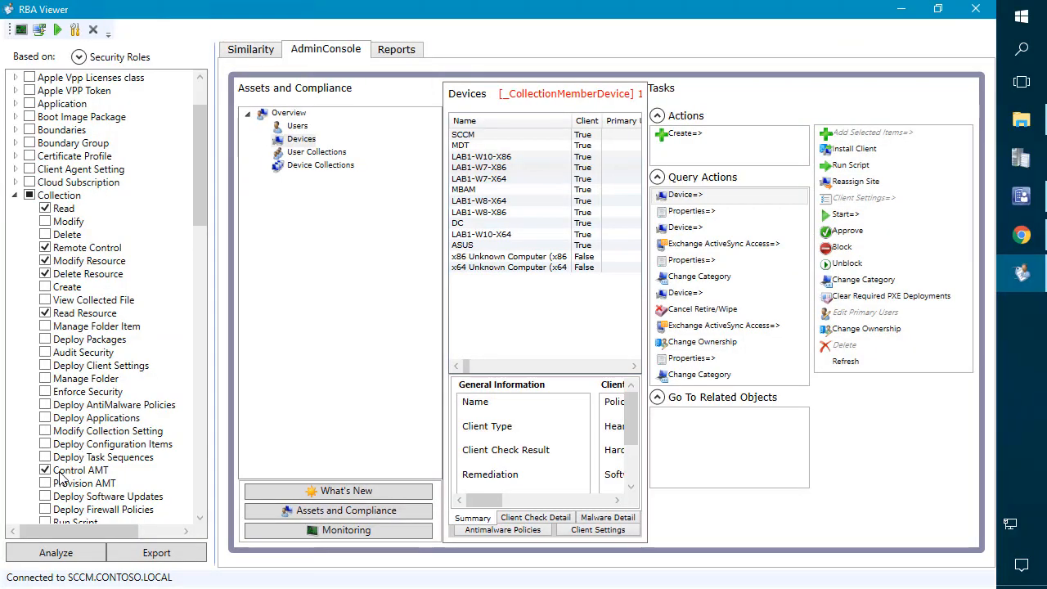
{"action": "left_click", "coordinate": [56, 553]}
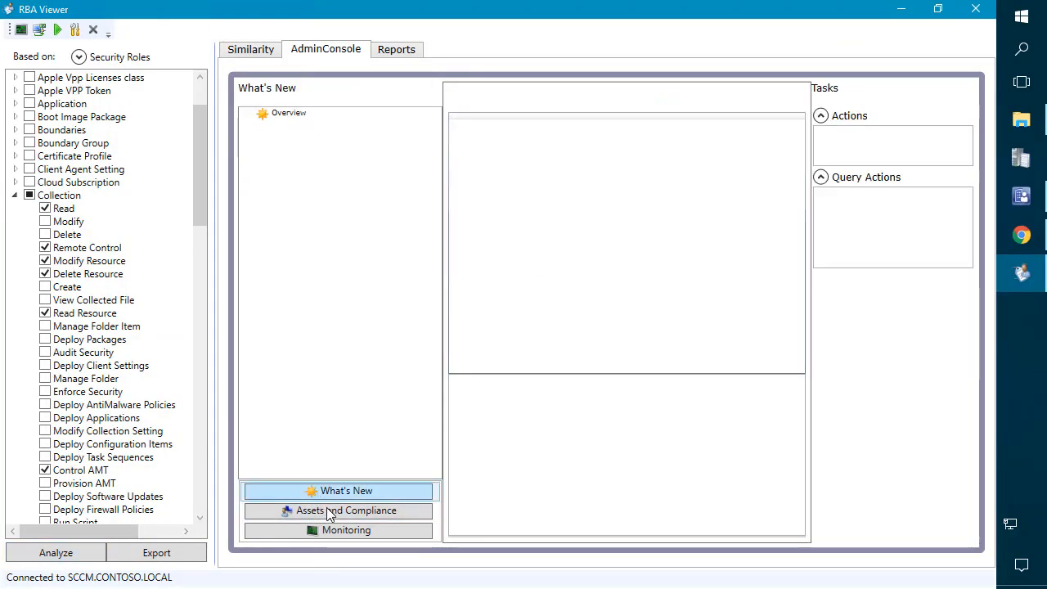
Step: Check that the Delete action is now enabled for device LAB1-W10-X86
{"action": "left_click", "coordinate": [325, 508]}
{"action": "left_click", "coordinate": [296, 129]}
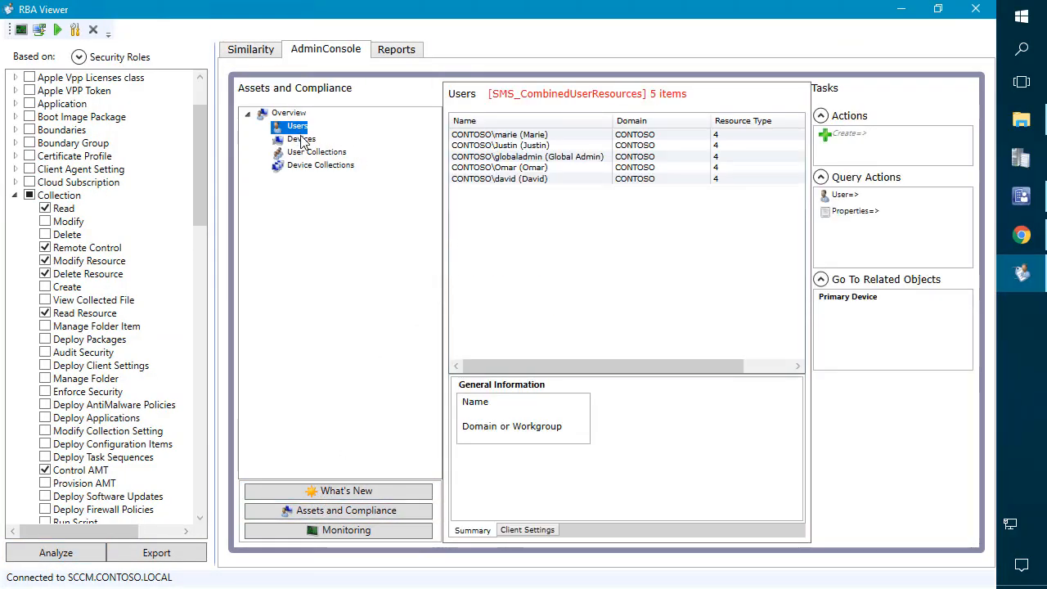
{"action": "left_click", "coordinate": [301, 140]}
{"action": "left_click", "coordinate": [526, 161]}
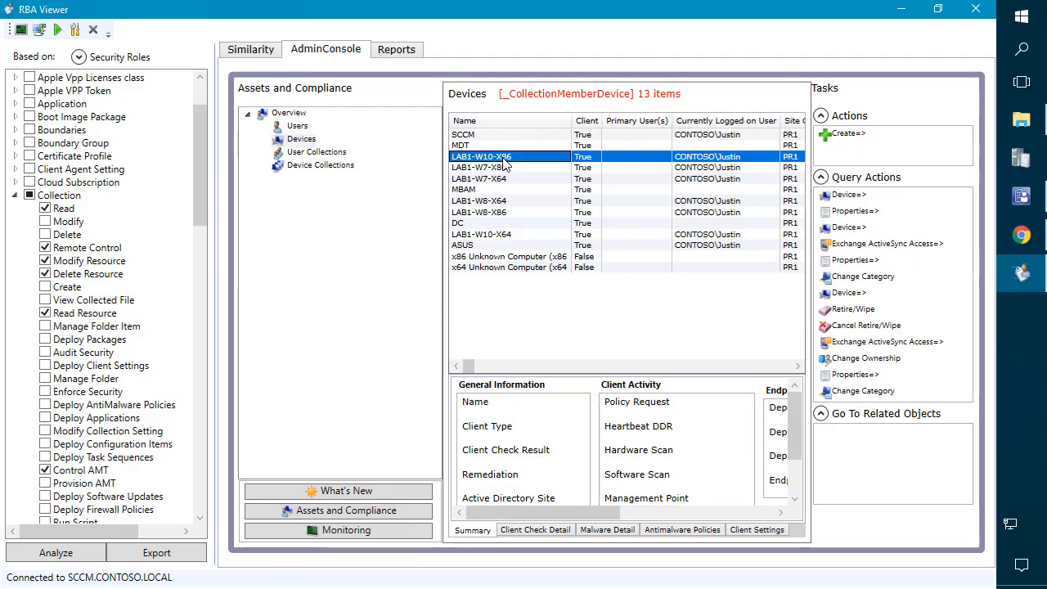
{"action": "left_click", "coordinate": [853, 196]}
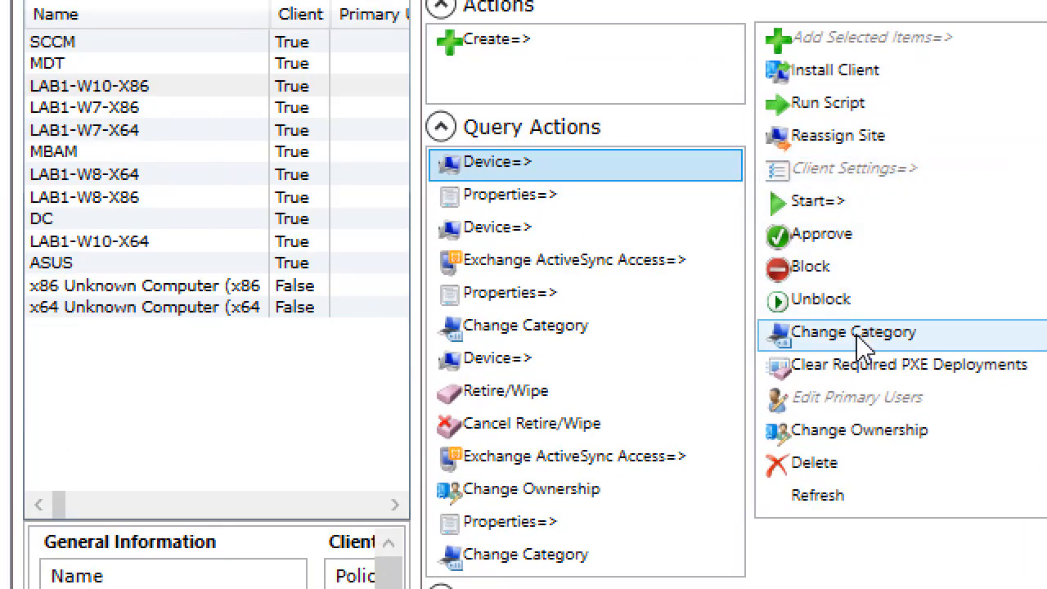
{"action": "left_click", "coordinate": [801, 480]}
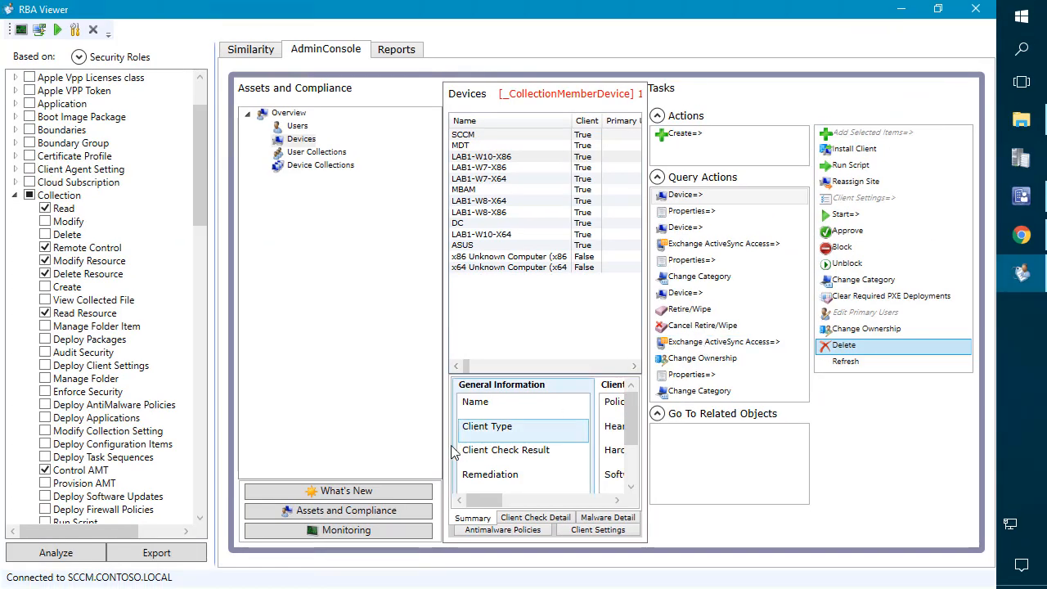
Step: Review the Windows 10 1803 Early Adopters collection actions, then grant Collection Delete
{"action": "left_click", "coordinate": [321, 165]}
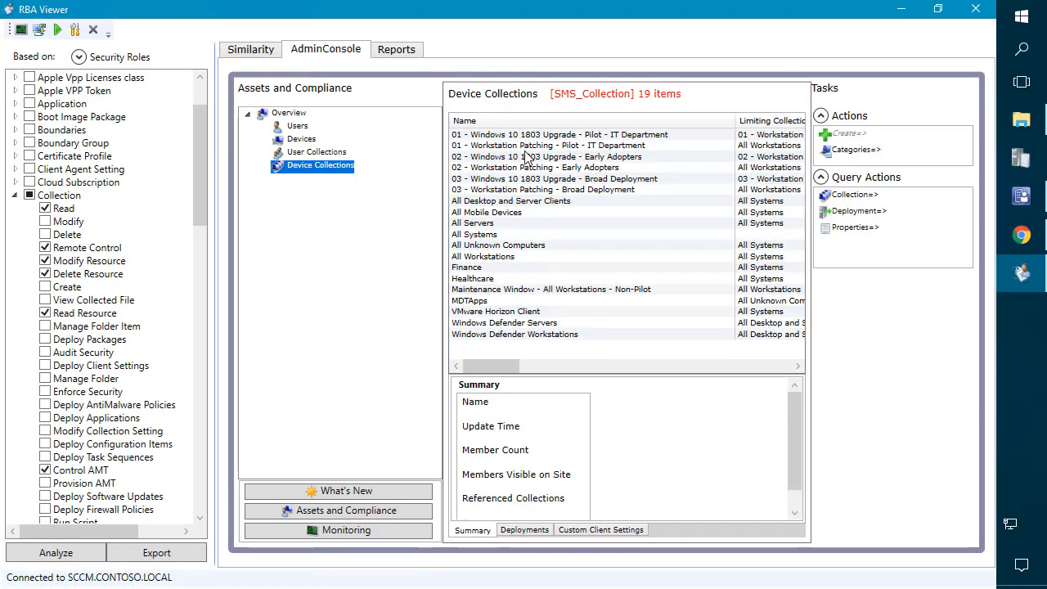
{"action": "left_click", "coordinate": [528, 156]}
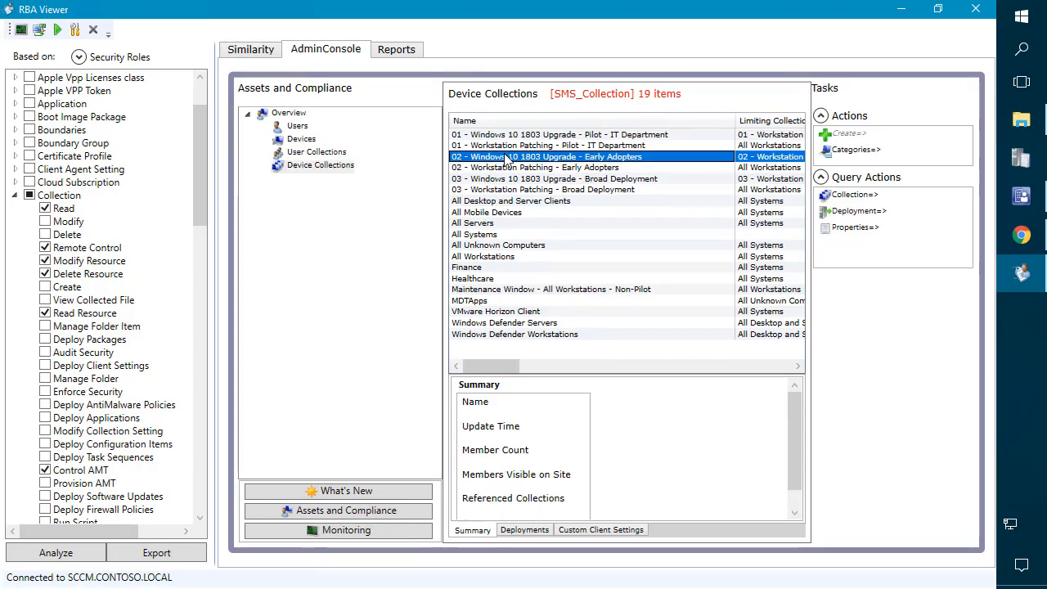
{"action": "left_click", "coordinate": [852, 195]}
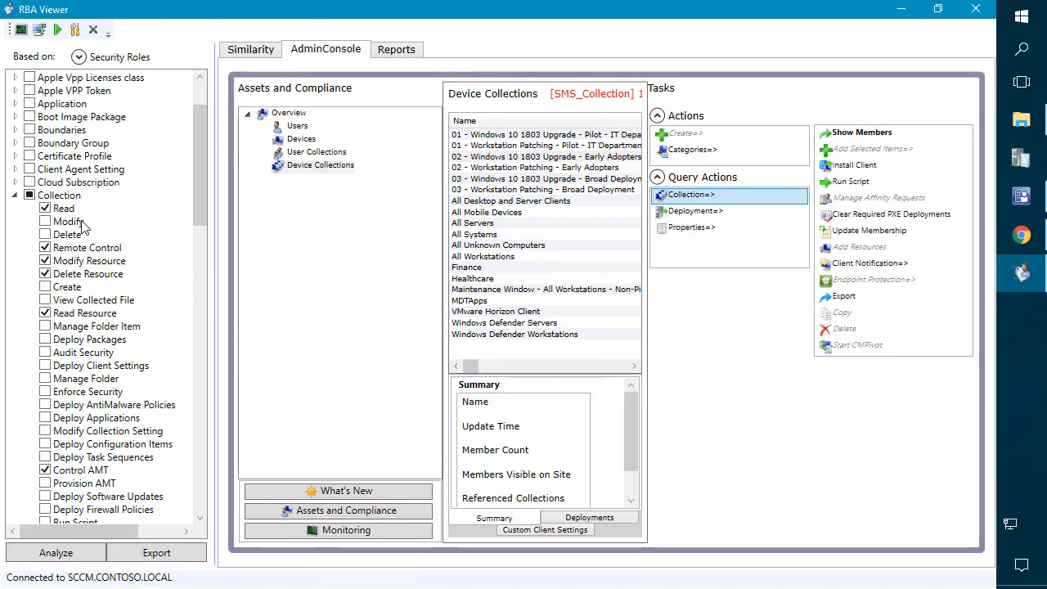
{"action": "left_click", "coordinate": [45, 234]}
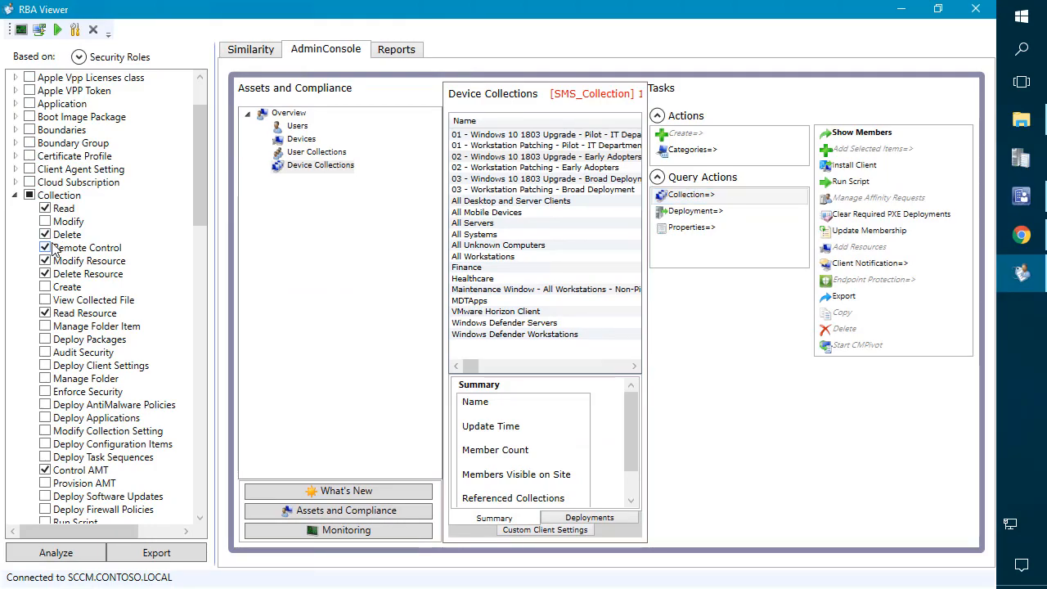
Step: Re-run the analysis and review the actions for the Windows 10 1803 Early Adopters collection
{"action": "left_click", "coordinate": [63, 555]}
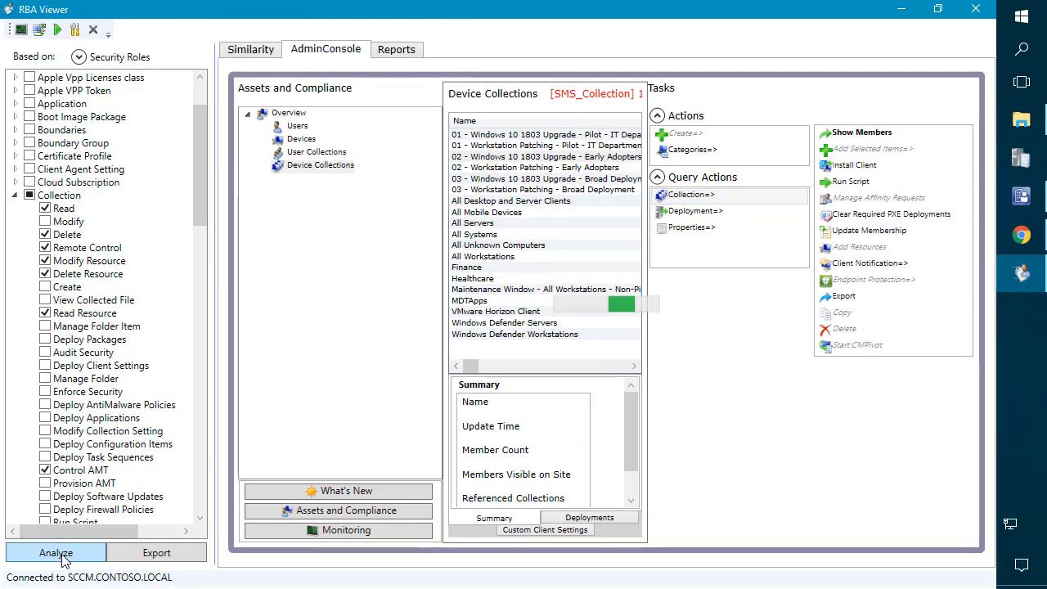
{"action": "left_click", "coordinate": [309, 512]}
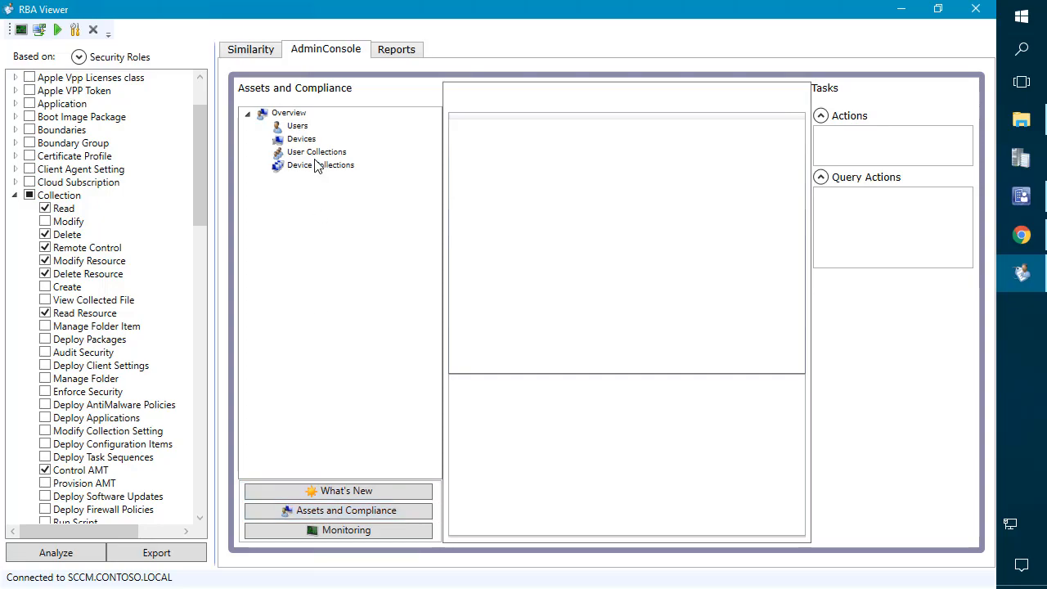
{"action": "left_click", "coordinate": [317, 152]}
{"action": "left_click", "coordinate": [331, 167]}
{"action": "left_click", "coordinate": [499, 157]}
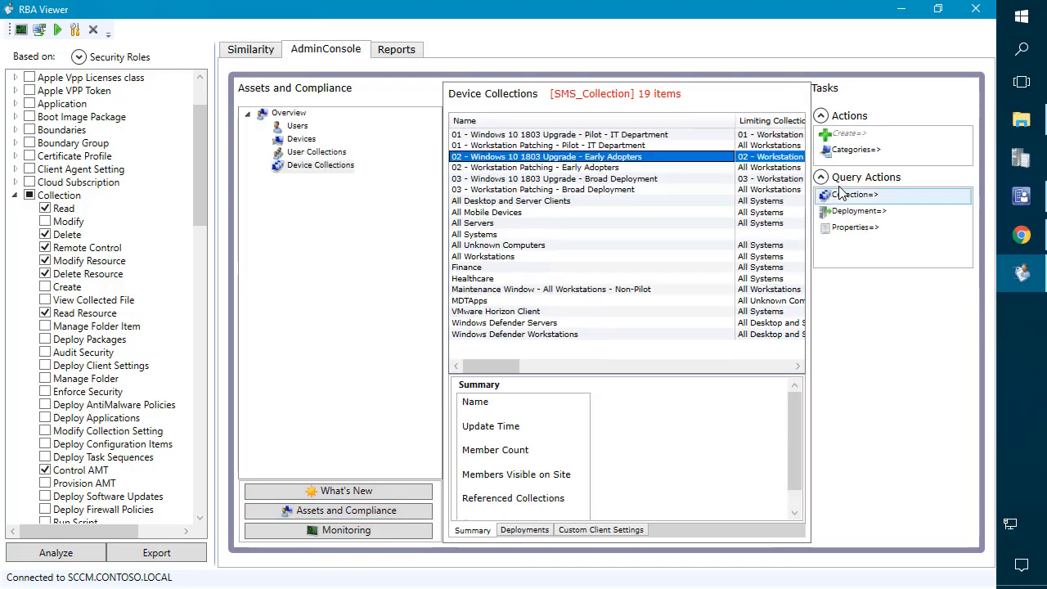
{"action": "left_click", "coordinate": [851, 194]}
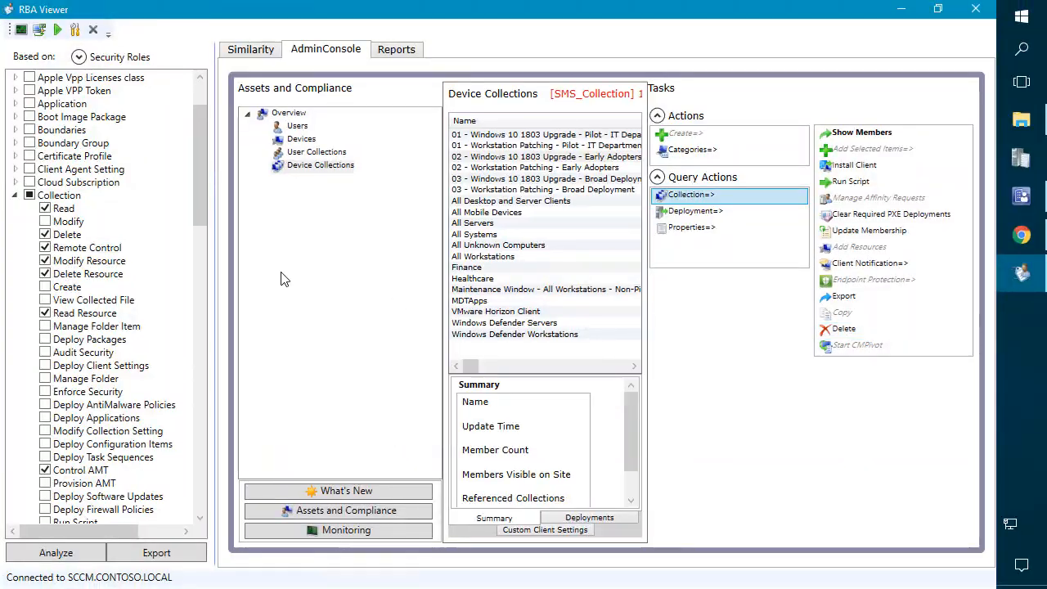
Step: Grant Collection Modify and Create, re-analyze, and review the collection and creation actions
{"action": "left_click", "coordinate": [46, 222]}
{"action": "left_click", "coordinate": [45, 287]}
{"action": "left_click", "coordinate": [69, 554]}
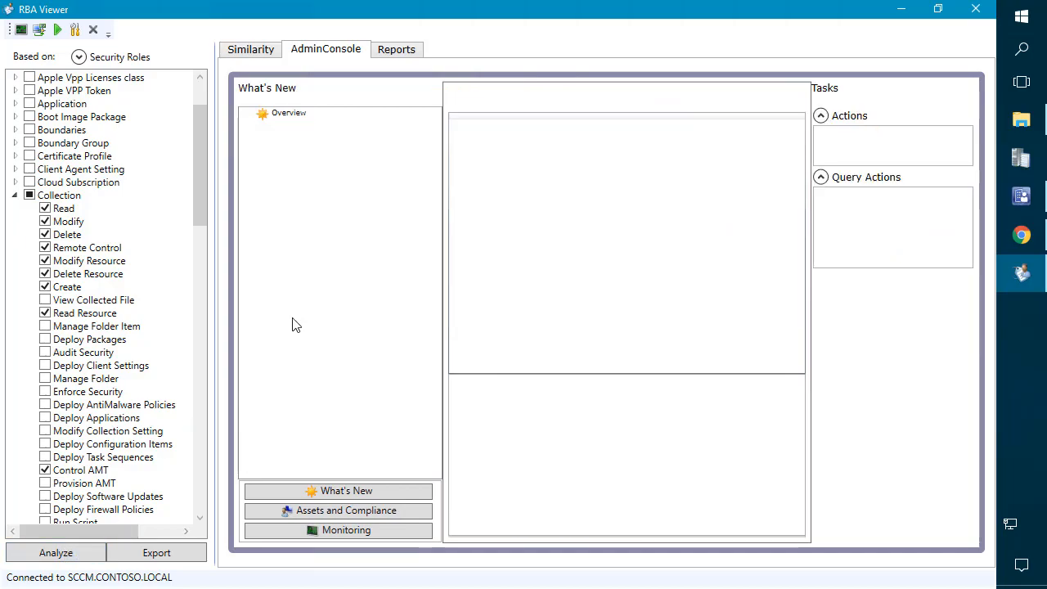
{"action": "left_click", "coordinate": [321, 511]}
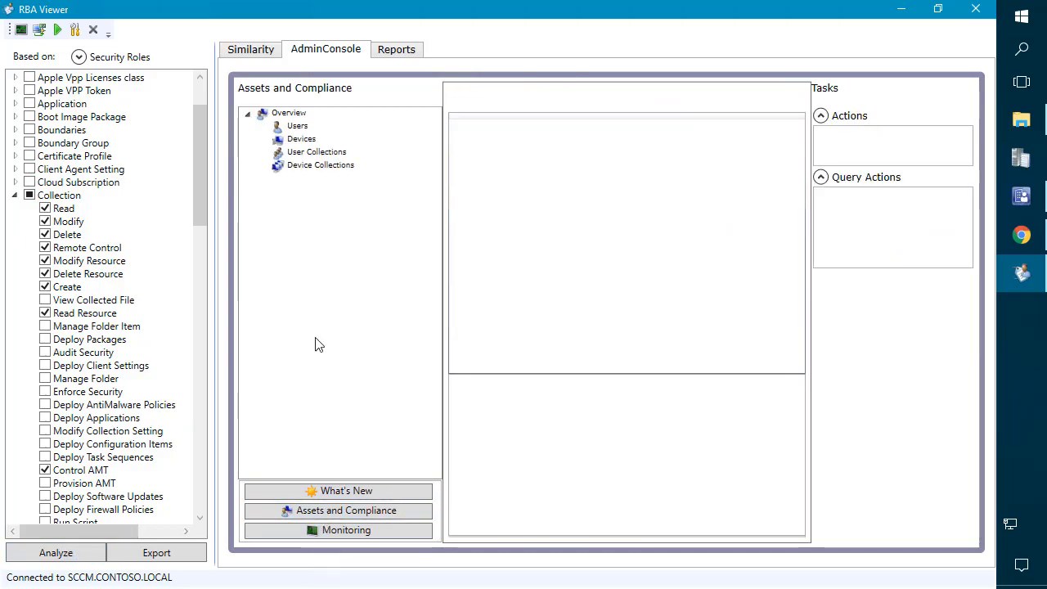
{"action": "left_click", "coordinate": [320, 166]}
{"action": "left_click", "coordinate": [851, 197]}
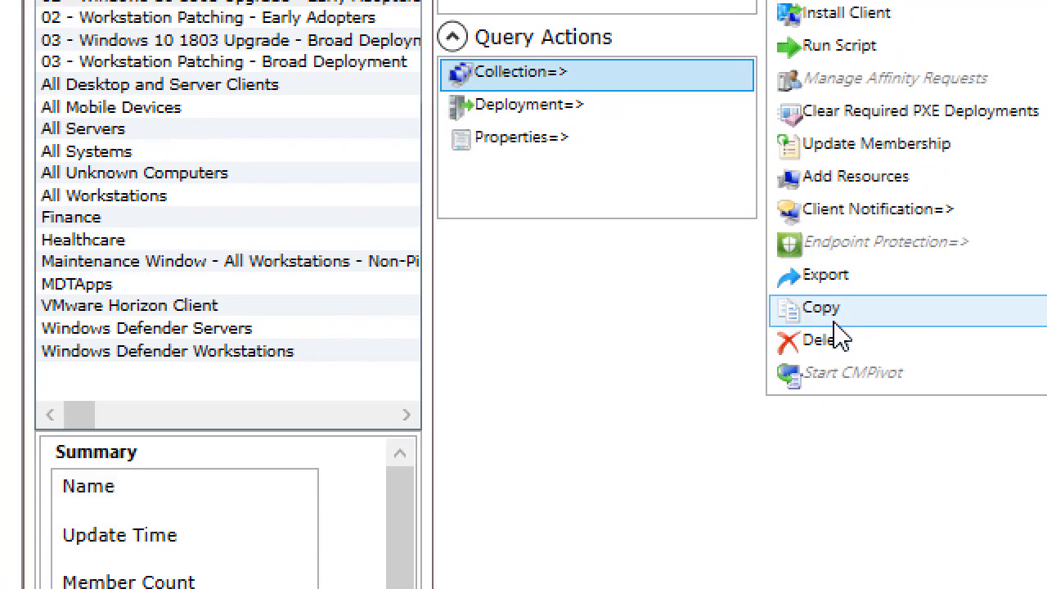
{"action": "mouse_move", "coordinate": [848, 320]}
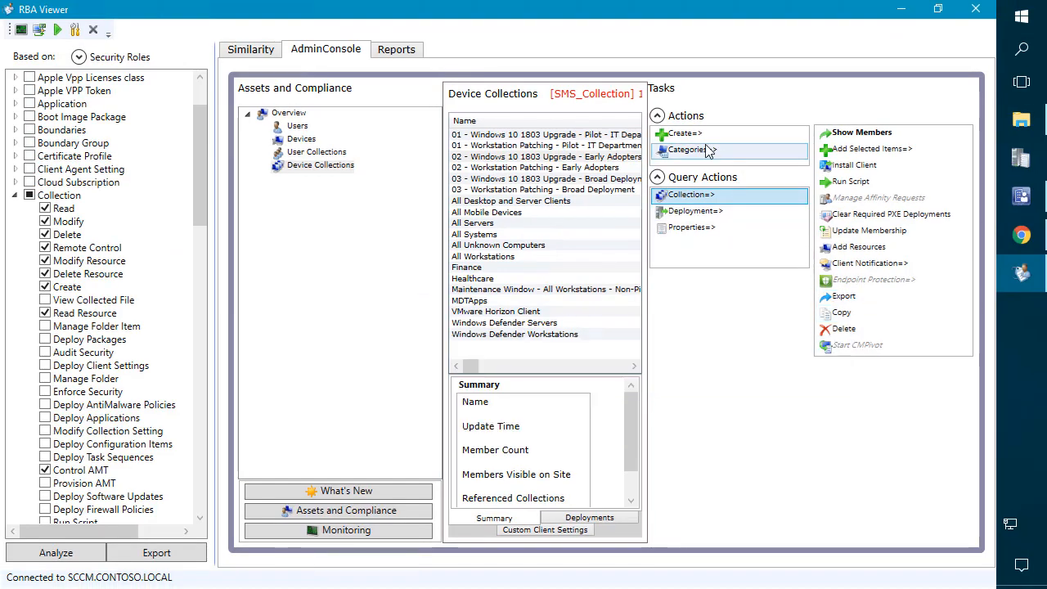
{"action": "left_click", "coordinate": [691, 136]}
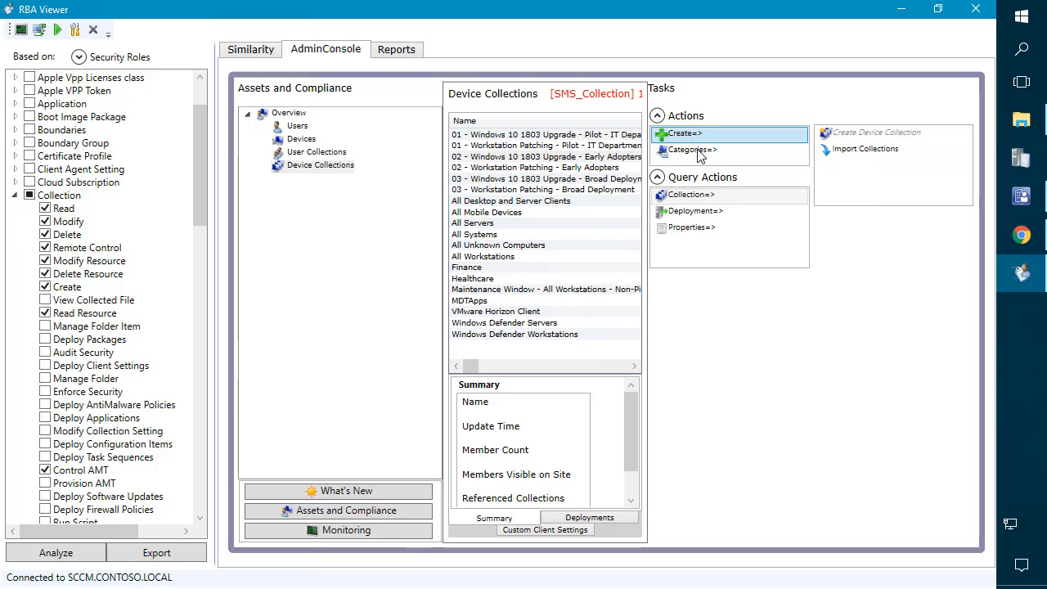
{"action": "left_click", "coordinate": [89, 421]}
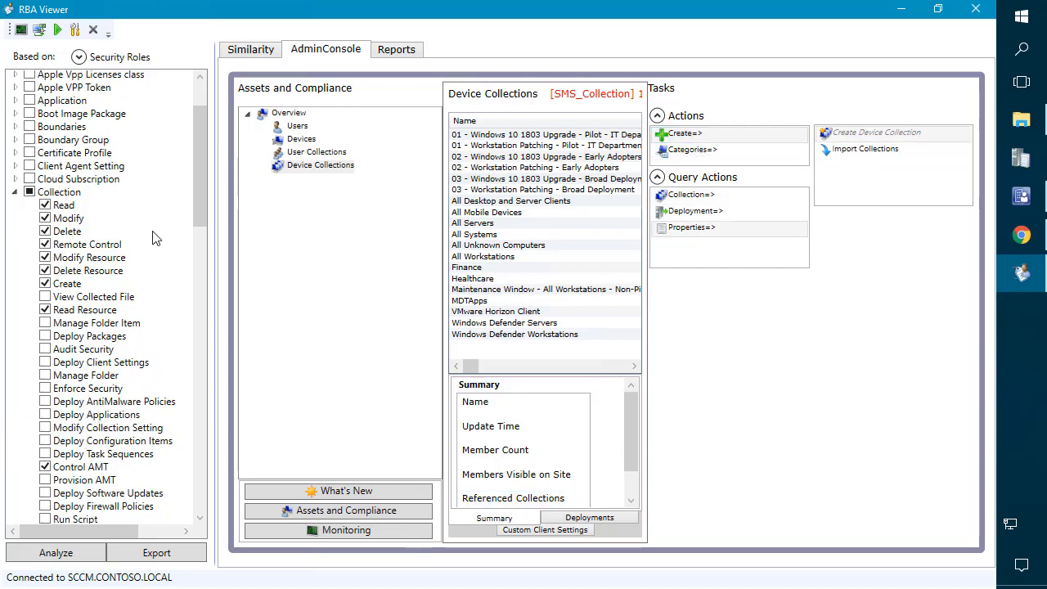
{"action": "left_click", "coordinate": [15, 193]}
Step: Grant Read permission on Applications and refresh the console preview
{"action": "scroll", "coordinate": [38, 182], "scroll_direction": "up", "scroll_amount": 2}
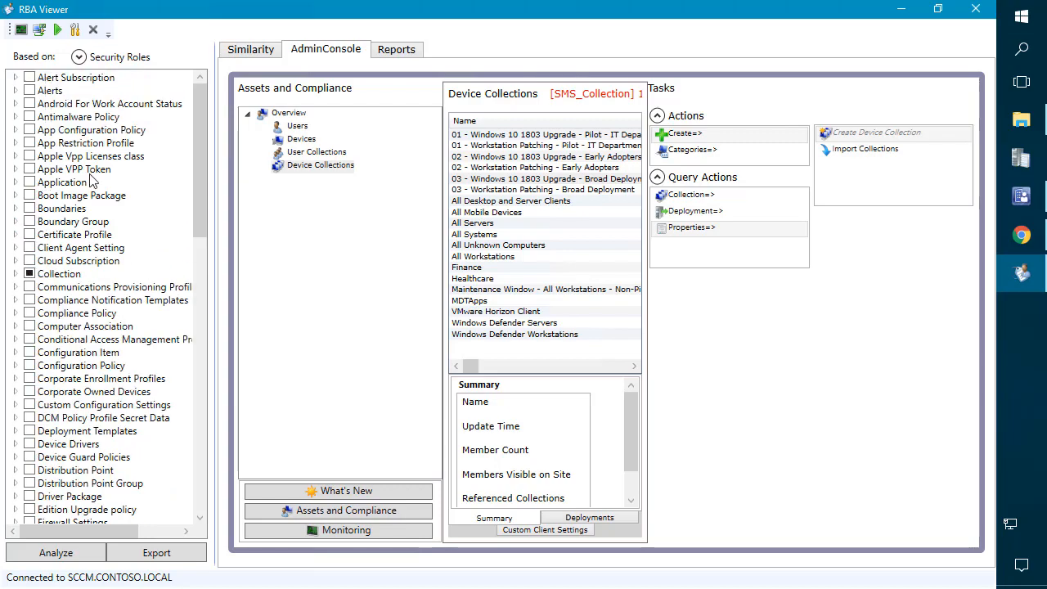
{"action": "left_click", "coordinate": [21, 183]}
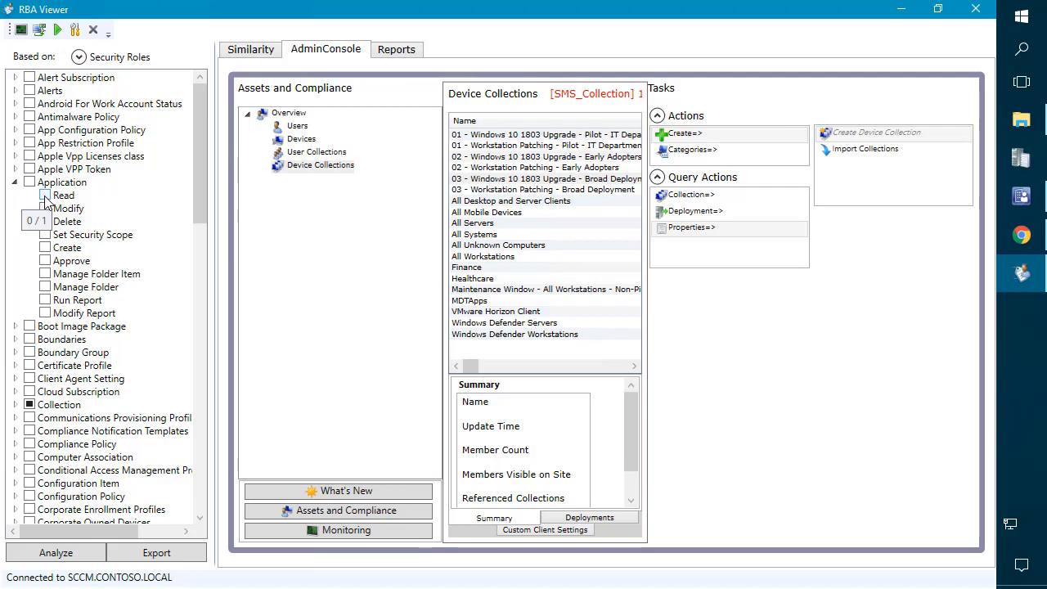
{"action": "left_click", "coordinate": [45, 197]}
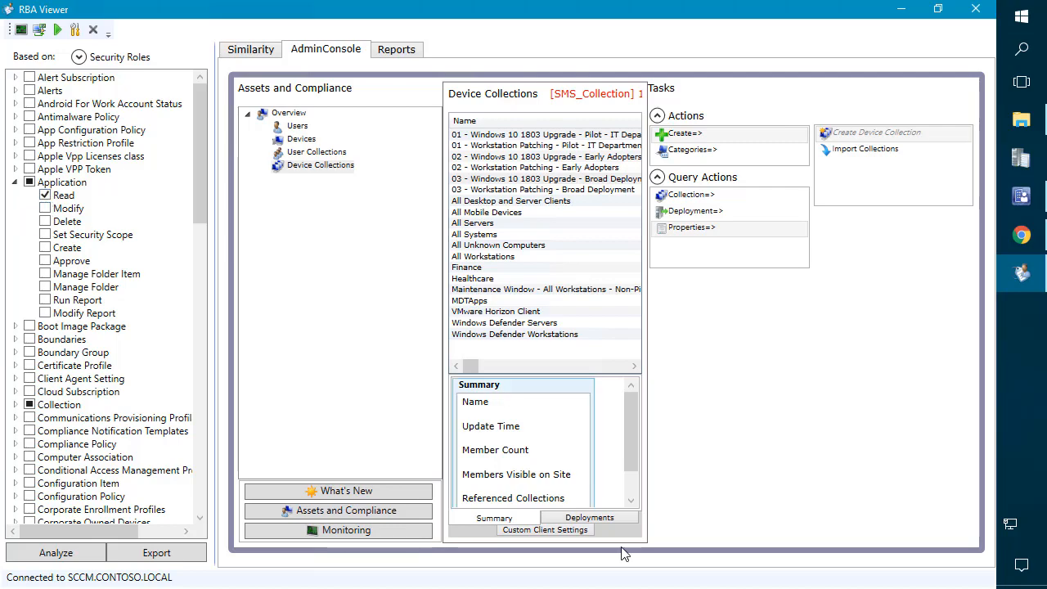
{"action": "left_click", "coordinate": [56, 553]}
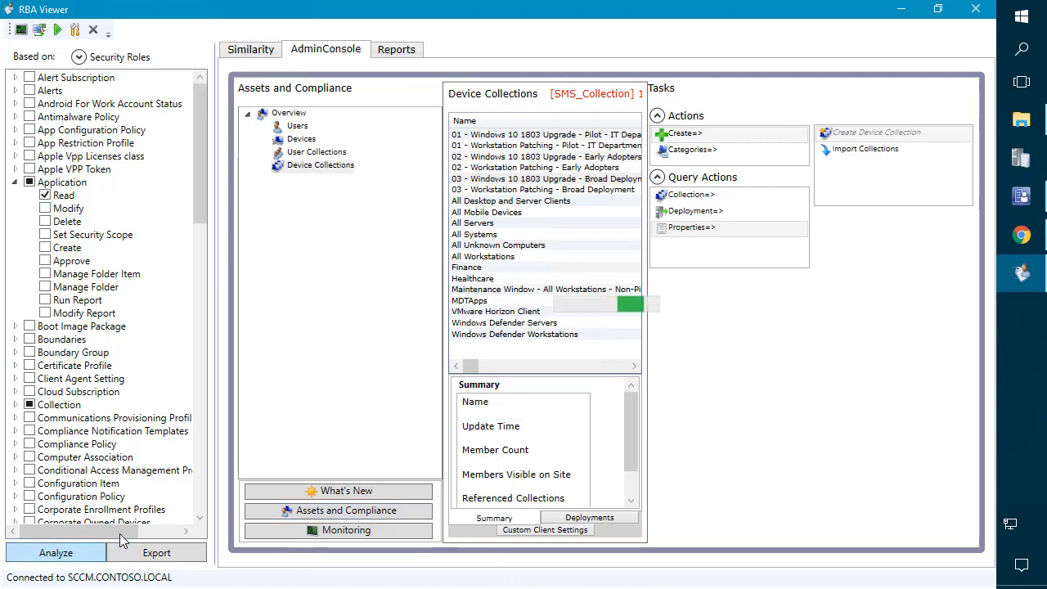
Step: Review the application and deployment actions allowed for 7-Zip (App-V) in Software Library
{"action": "left_click", "coordinate": [333, 512]}
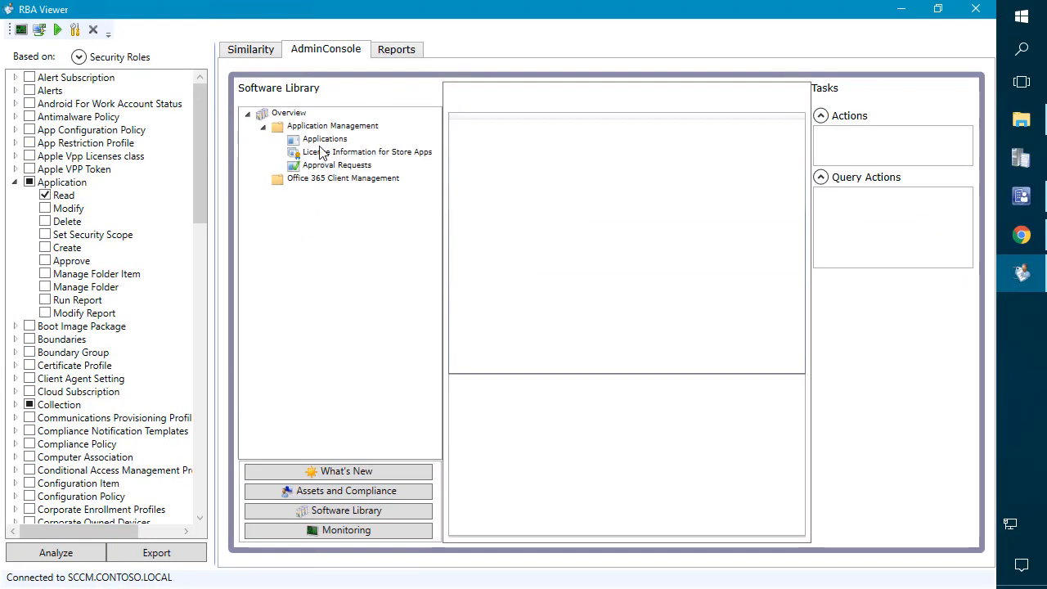
{"action": "left_click", "coordinate": [324, 139]}
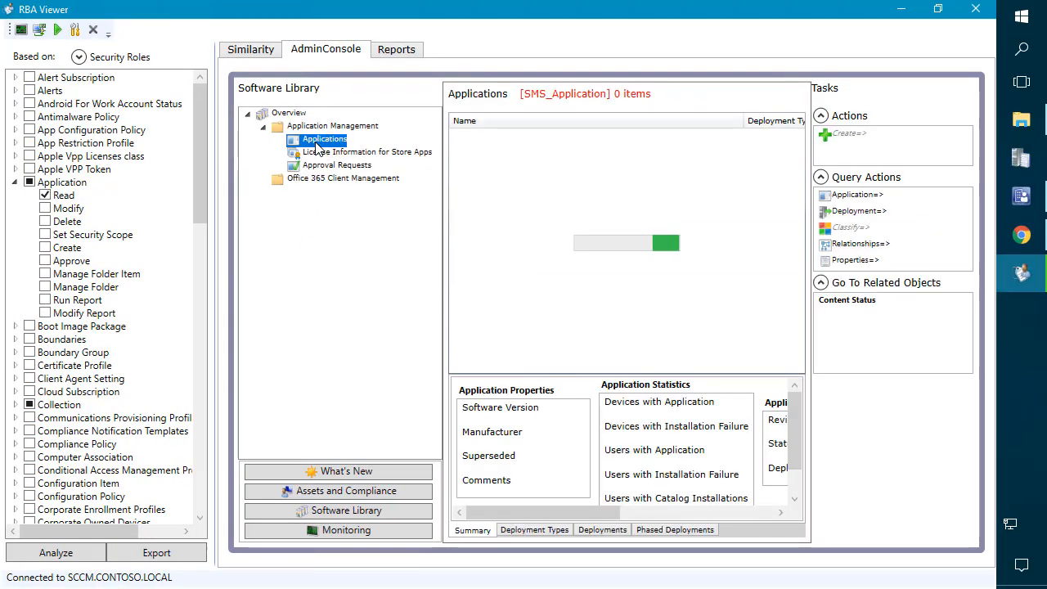
{"action": "left_click", "coordinate": [492, 147]}
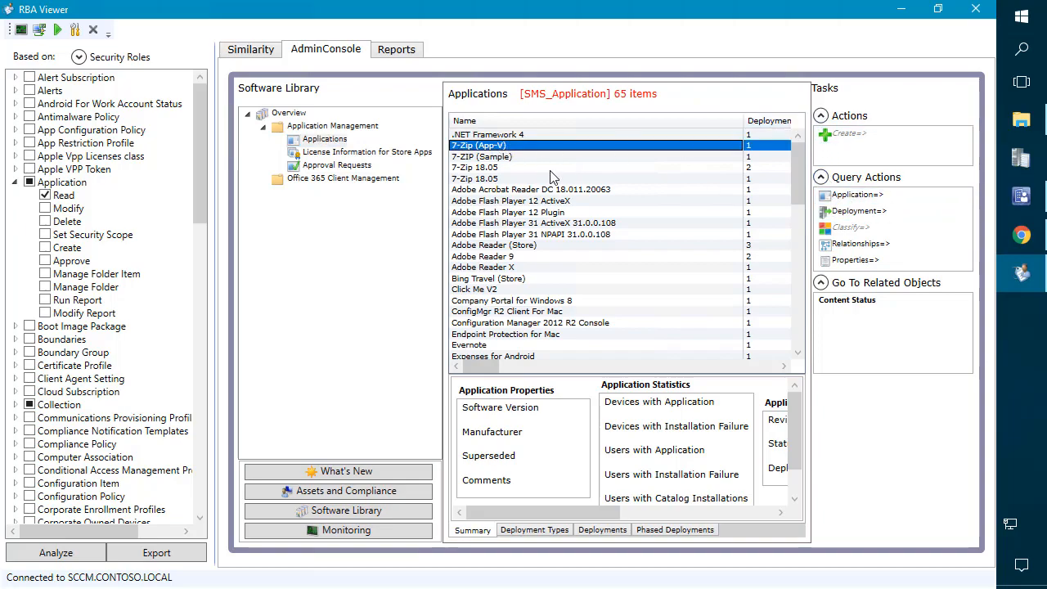
{"action": "left_click", "coordinate": [847, 197]}
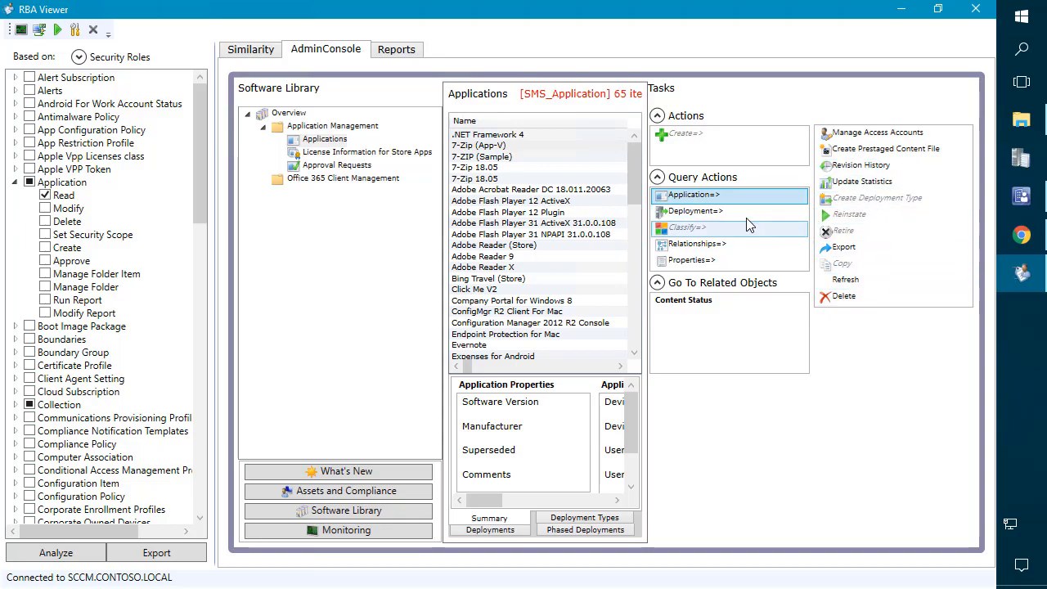
{"action": "left_click", "coordinate": [715, 212]}
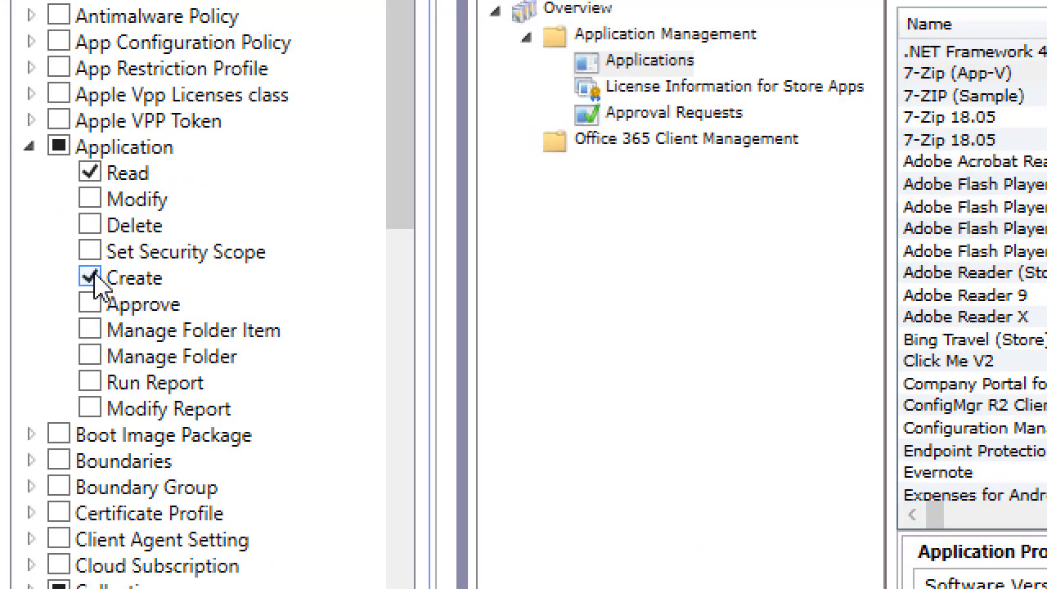
Step: Grant Delete, Modify and Create permissions on Applications
{"action": "left_click", "coordinate": [91, 225]}
{"action": "left_click", "coordinate": [92, 203]}
{"action": "left_click", "coordinate": [91, 279]}
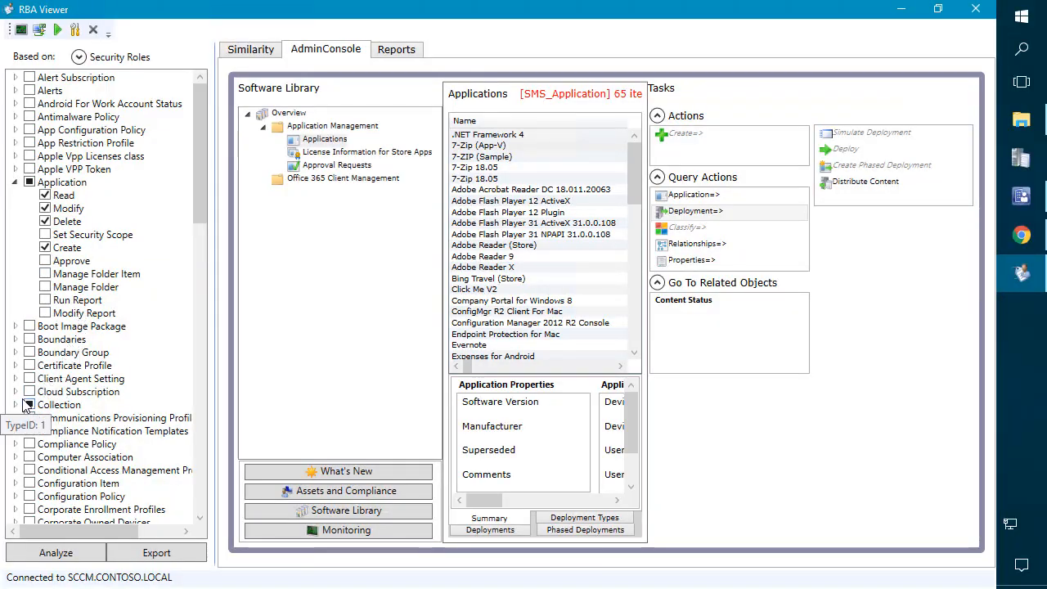
Step: Grant Deploy Applications on Collections and re-run the analysis
{"action": "left_click", "coordinate": [19, 405]}
{"action": "scroll", "coordinate": [23, 409], "scroll_direction": "down", "scroll_amount": 4}
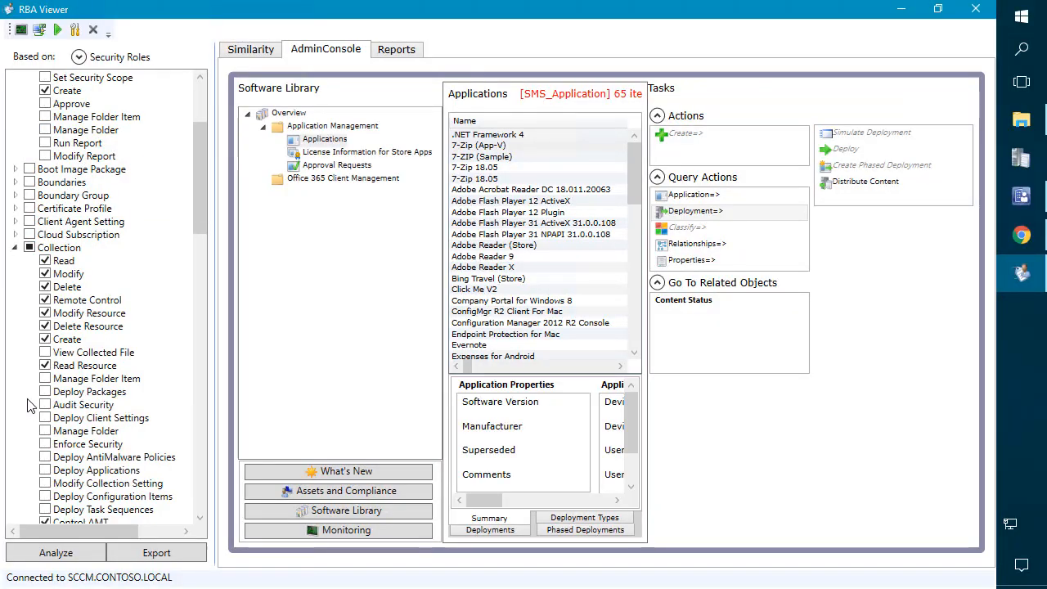
{"action": "scroll", "coordinate": [31, 405], "scroll_direction": "down", "scroll_amount": 2}
{"action": "scroll", "coordinate": [36, 401], "scroll_direction": "down", "scroll_amount": 2}
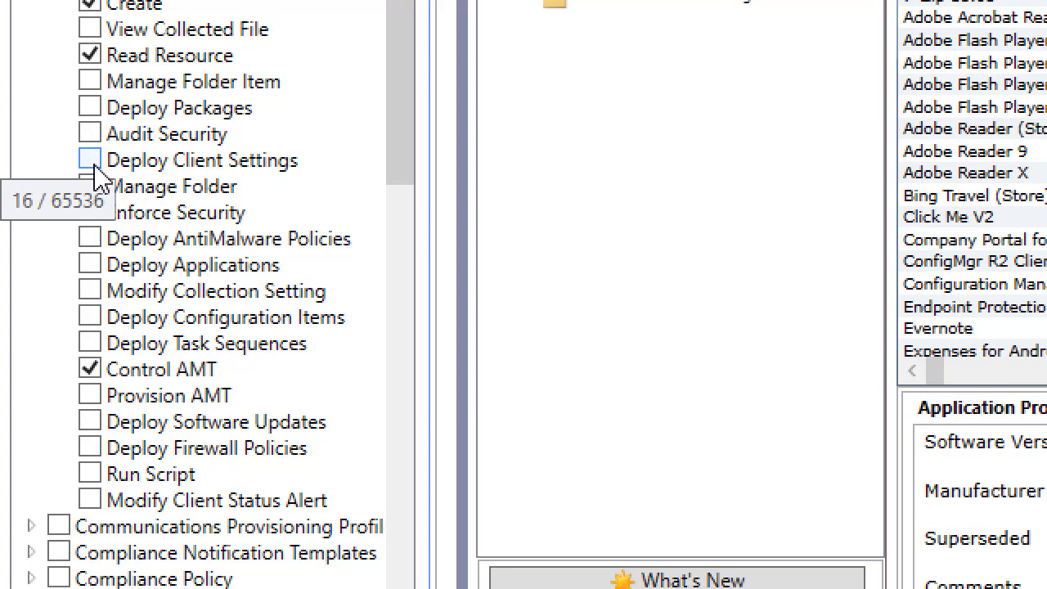
{"action": "left_click", "coordinate": [89, 266]}
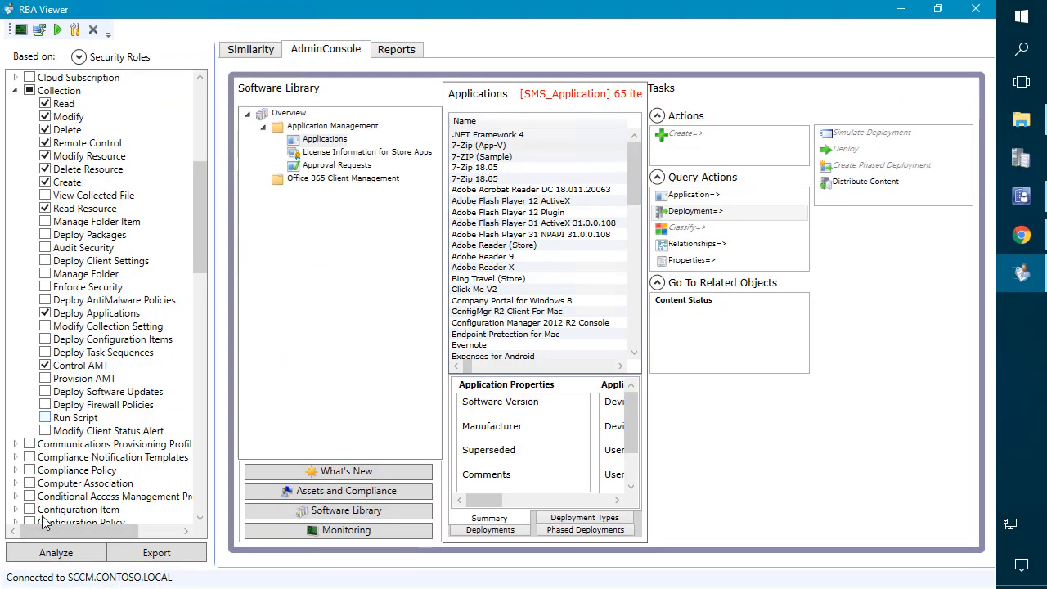
{"action": "left_click", "coordinate": [56, 554]}
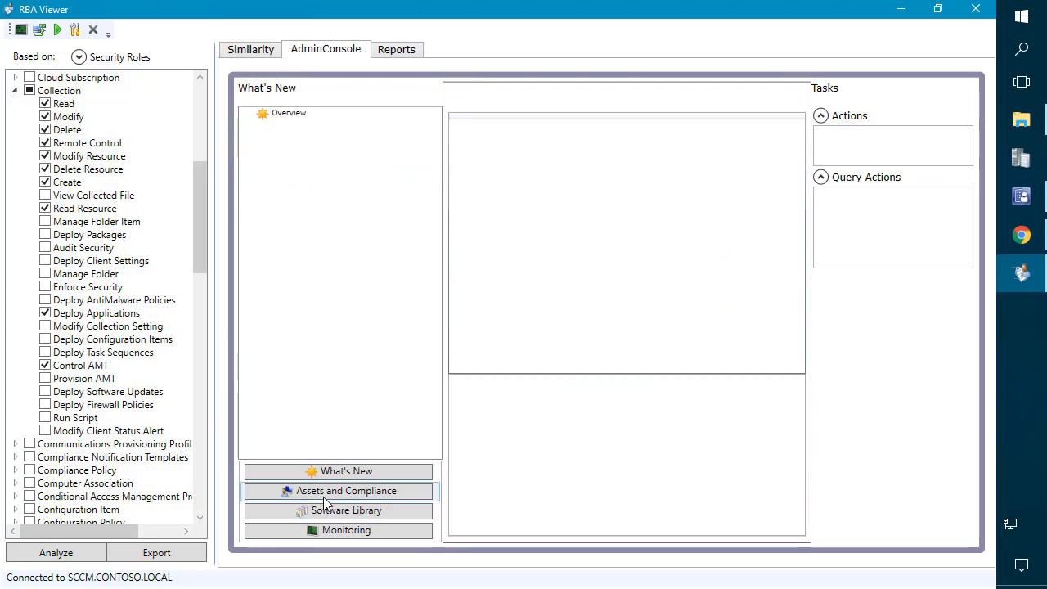
Step: Confirm the Applications list now offers deployment actions plus Retire, Export, Copy and Delete
{"action": "left_click", "coordinate": [347, 510]}
{"action": "left_click", "coordinate": [322, 140]}
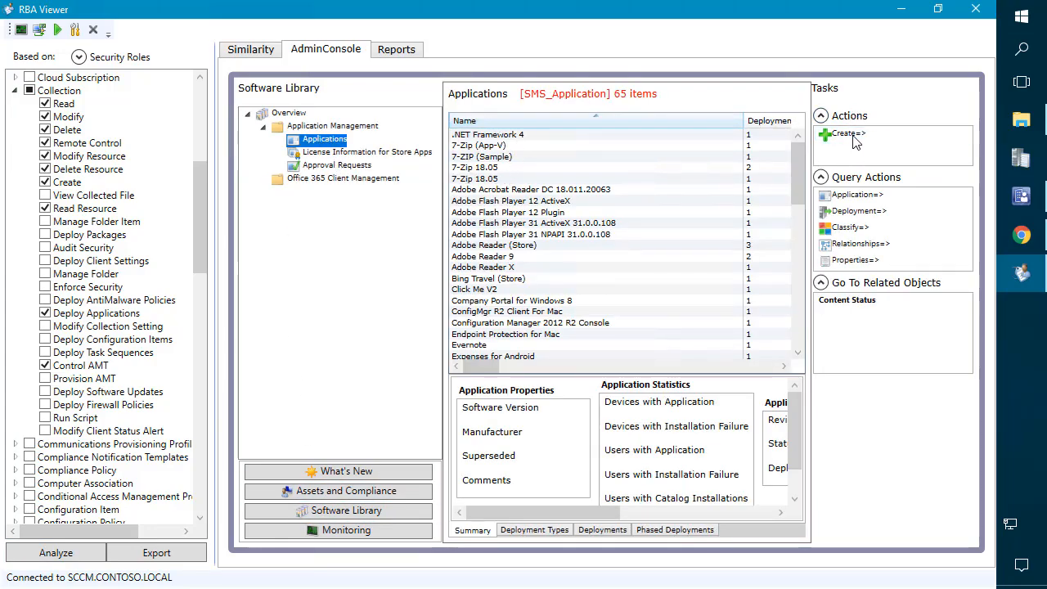
{"action": "mouse_move", "coordinate": [852, 141]}
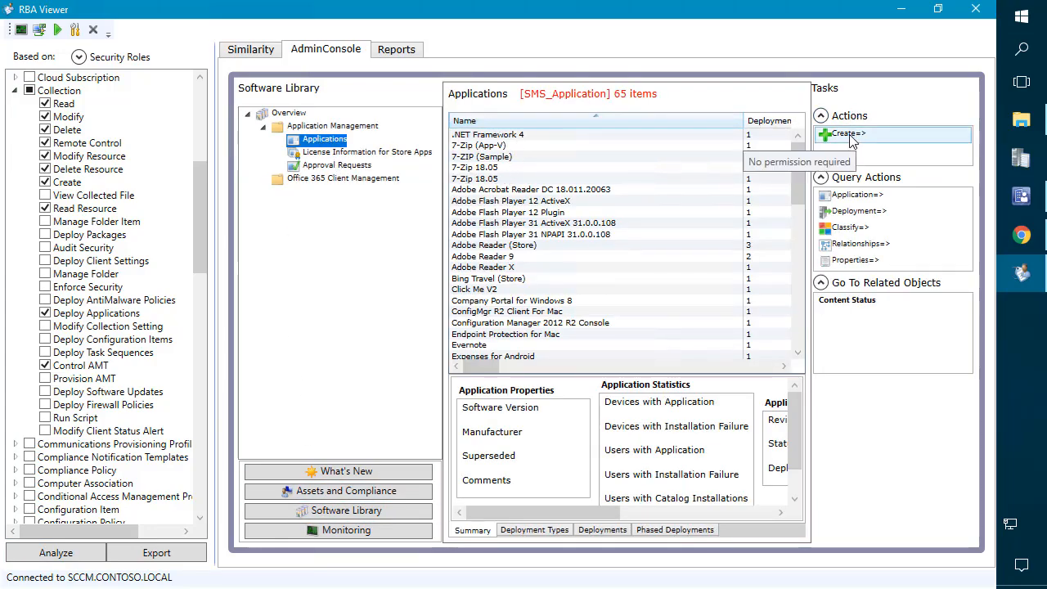
{"action": "left_click", "coordinate": [867, 211]}
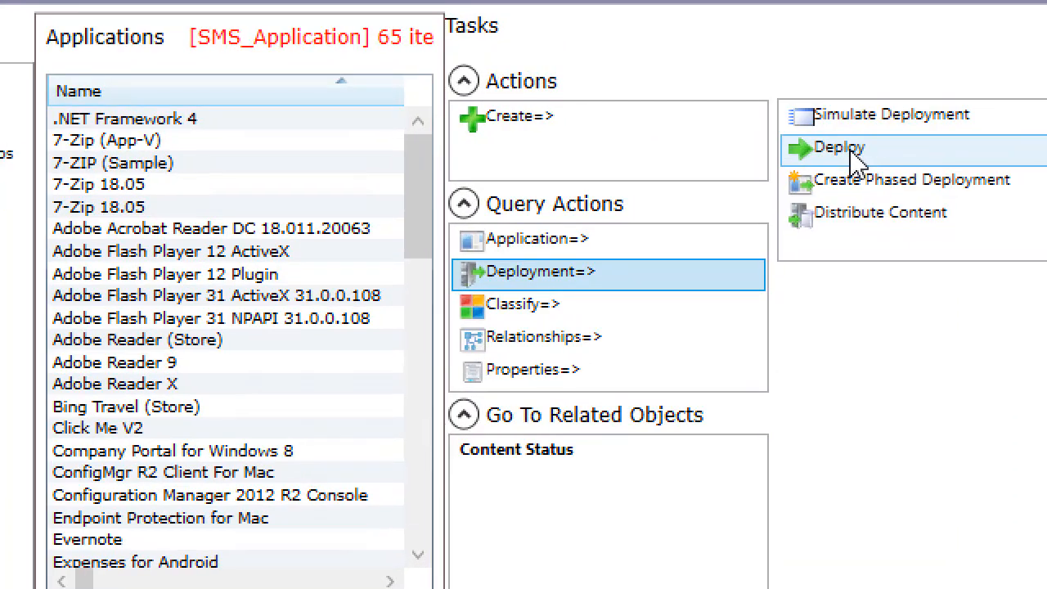
{"action": "mouse_move", "coordinate": [859, 151]}
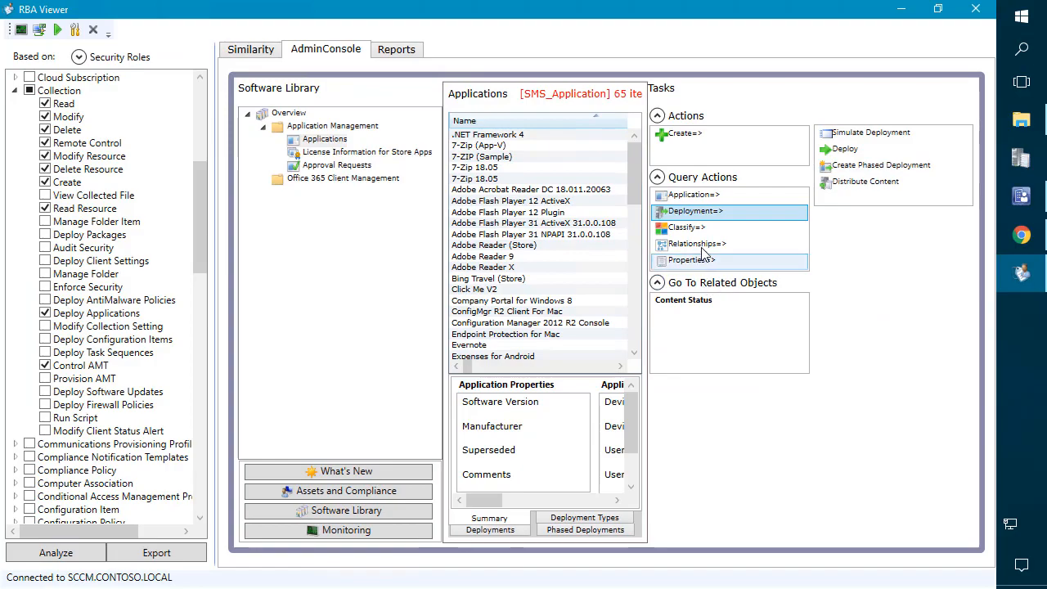
{"action": "left_click", "coordinate": [532, 240]}
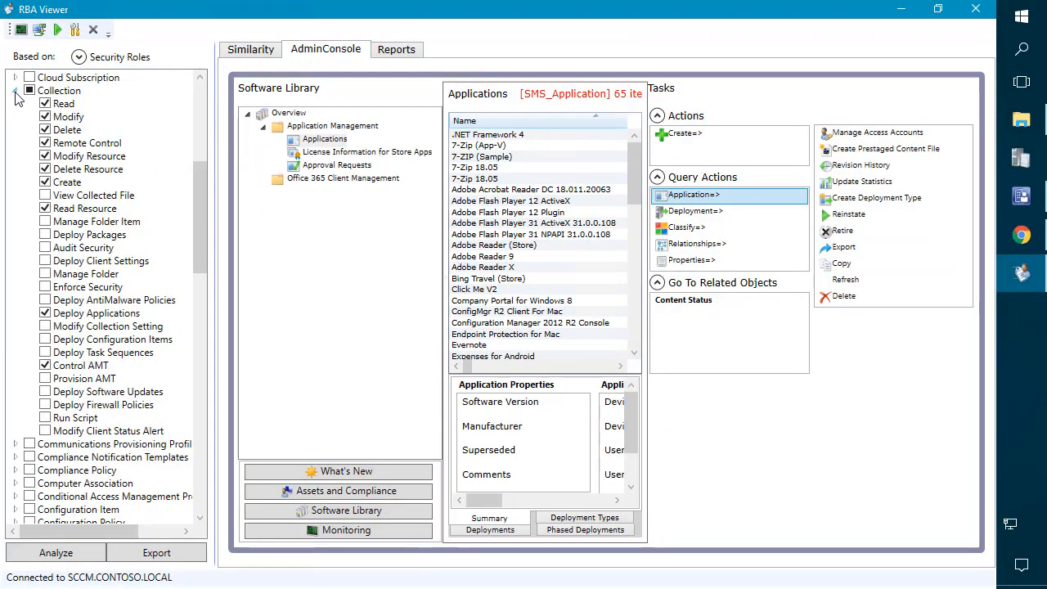
Step: Collapse Collection and browse the Distribution Point and Distribution Point Group permissions
{"action": "left_click", "coordinate": [15, 91]}
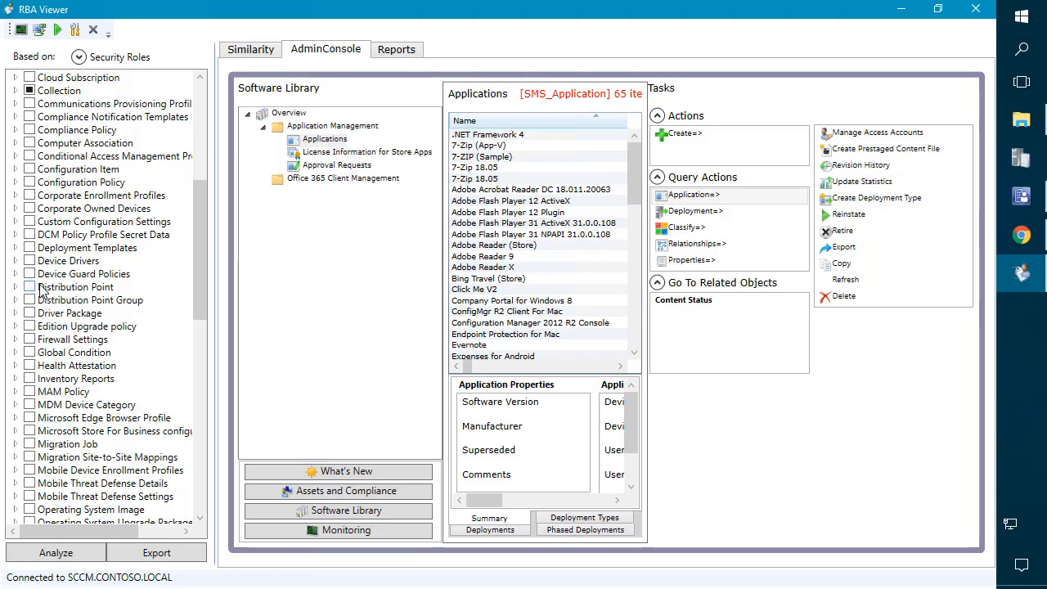
{"action": "left_click", "coordinate": [15, 287]}
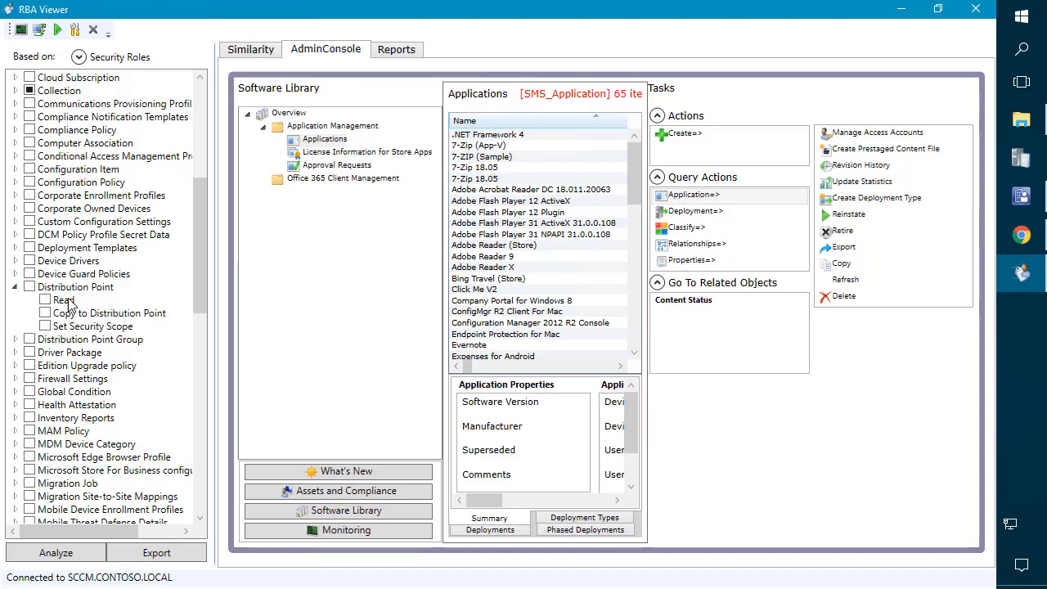
{"action": "left_click", "coordinate": [16, 339]}
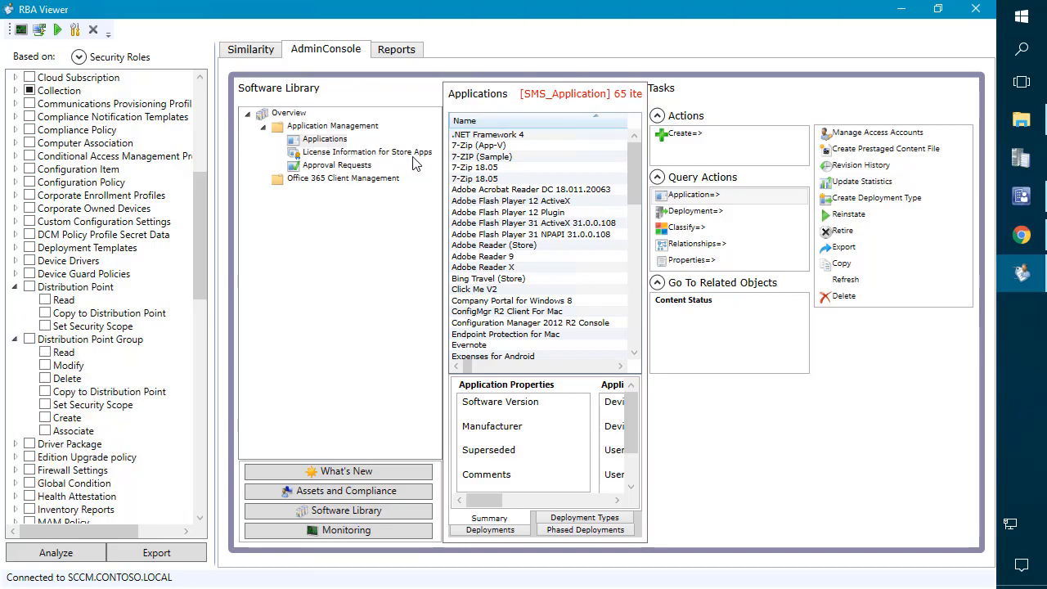
{"action": "left_click", "coordinate": [687, 212]}
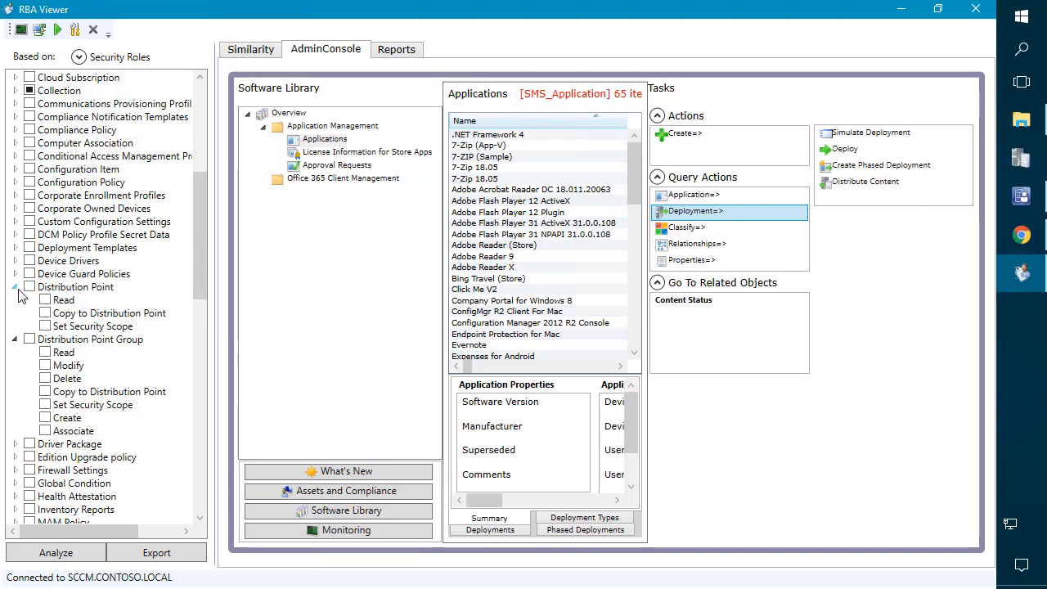
{"action": "left_click", "coordinate": [17, 289]}
{"action": "left_click", "coordinate": [17, 300]}
Step: Grant Read permission on Boundaries
{"action": "scroll", "coordinate": [107, 249], "scroll_direction": "down", "scroll_amount": 3}
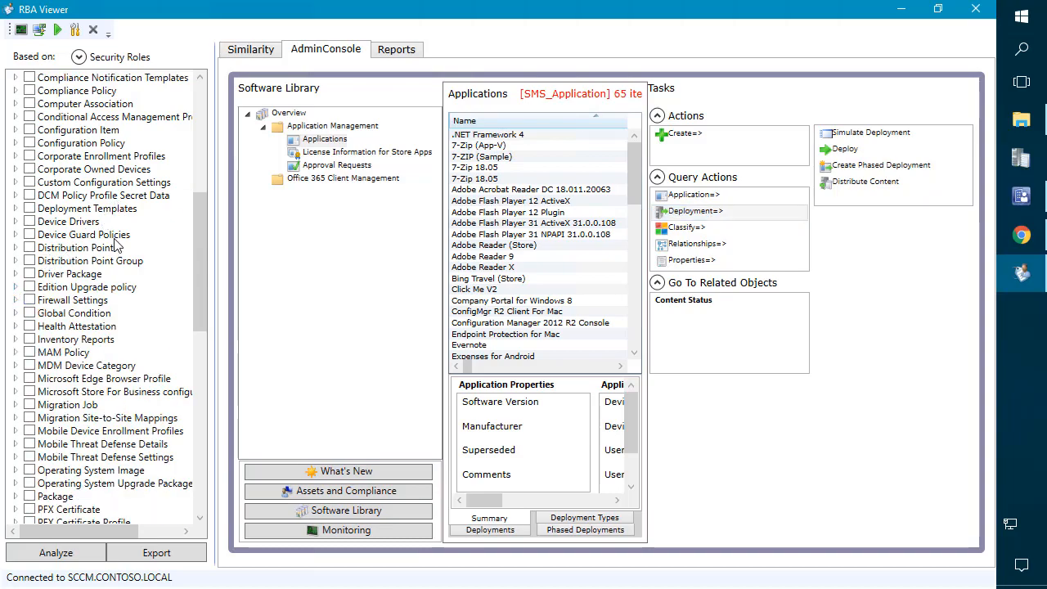
{"action": "scroll", "coordinate": [72, 259], "scroll_direction": "down", "scroll_amount": 11}
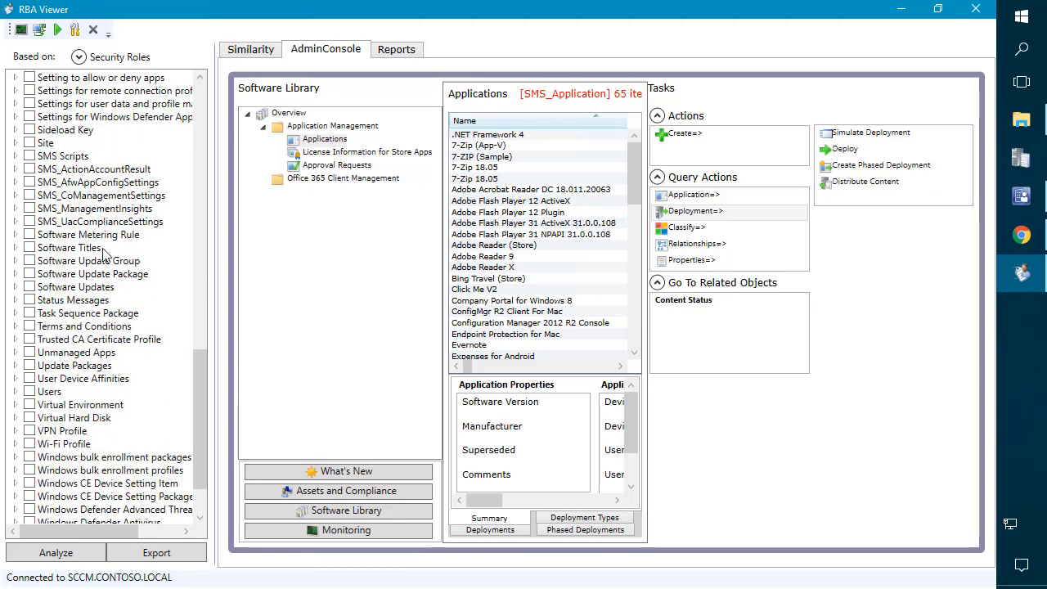
{"action": "scroll", "coordinate": [98, 237], "scroll_direction": "up", "scroll_amount": 15}
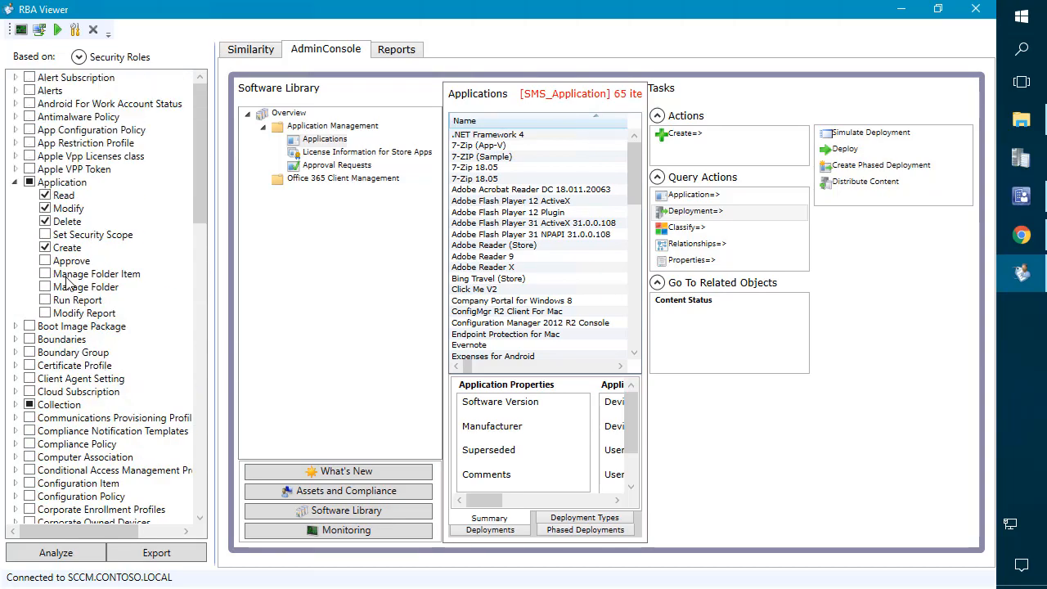
{"action": "left_click", "coordinate": [15, 339]}
{"action": "left_click", "coordinate": [45, 352]}
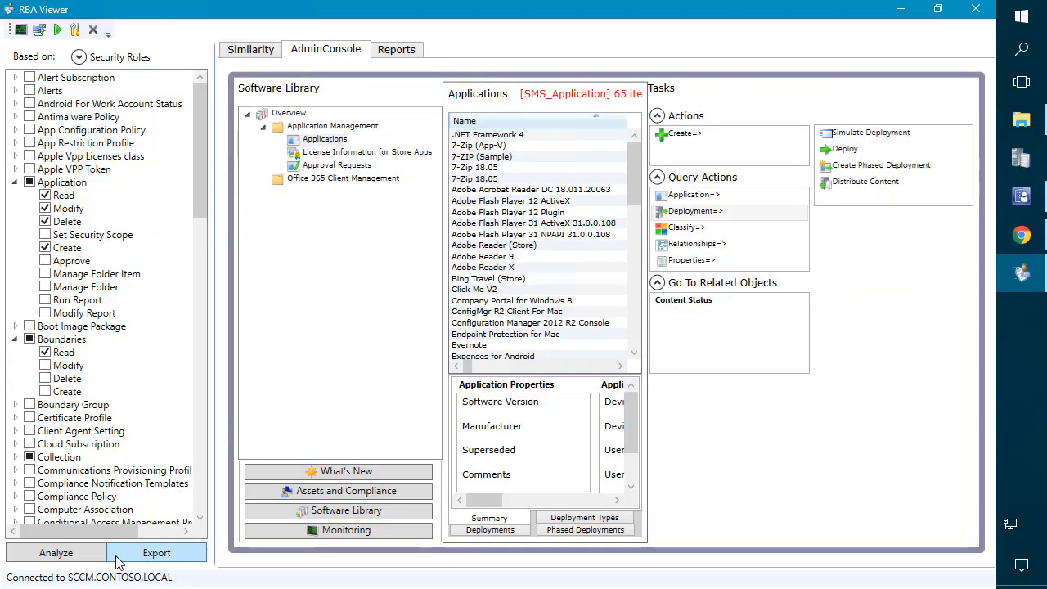
Step: Re-run the analysis, grant Read on Boundary Group and expand the Site permissions
{"action": "left_click", "coordinate": [99, 555]}
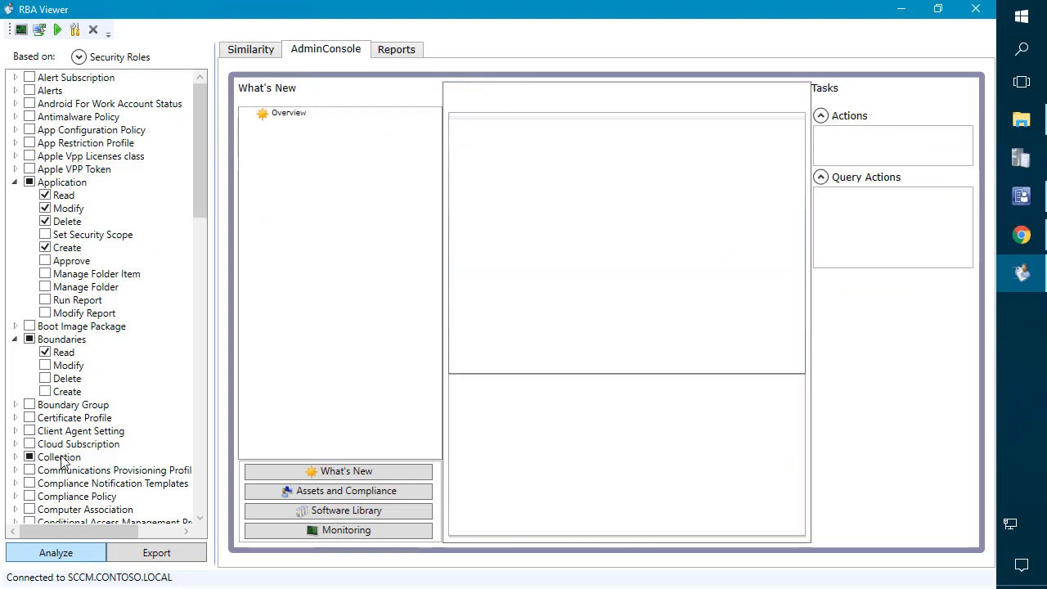
{"action": "left_click", "coordinate": [15, 406]}
{"action": "left_click", "coordinate": [45, 418]}
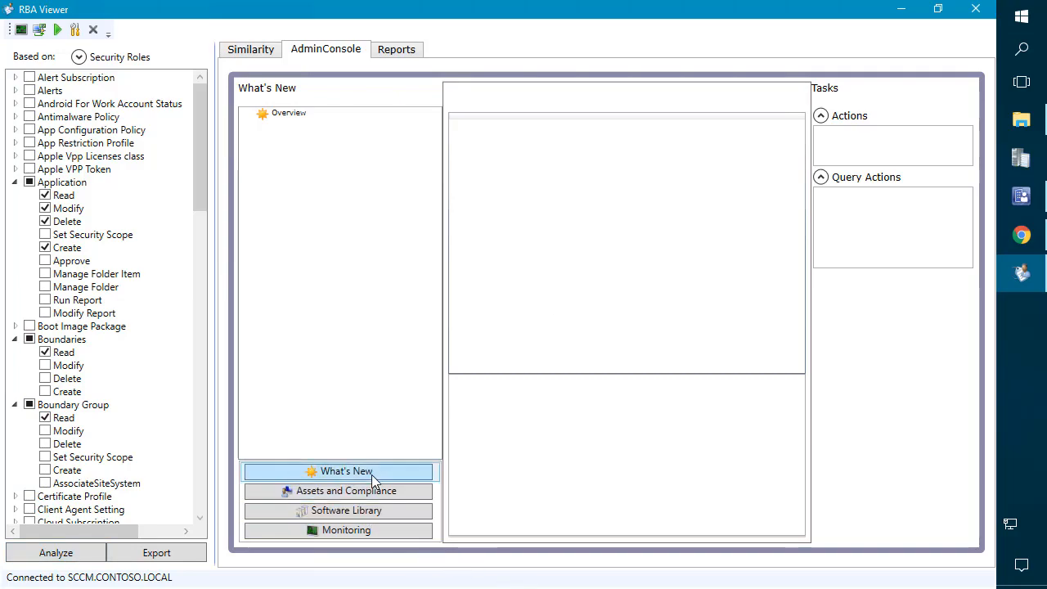
{"action": "scroll", "coordinate": [107, 355], "scroll_direction": "down", "scroll_amount": 6}
{"action": "scroll", "coordinate": [106, 356], "scroll_direction": "down", "scroll_amount": 12}
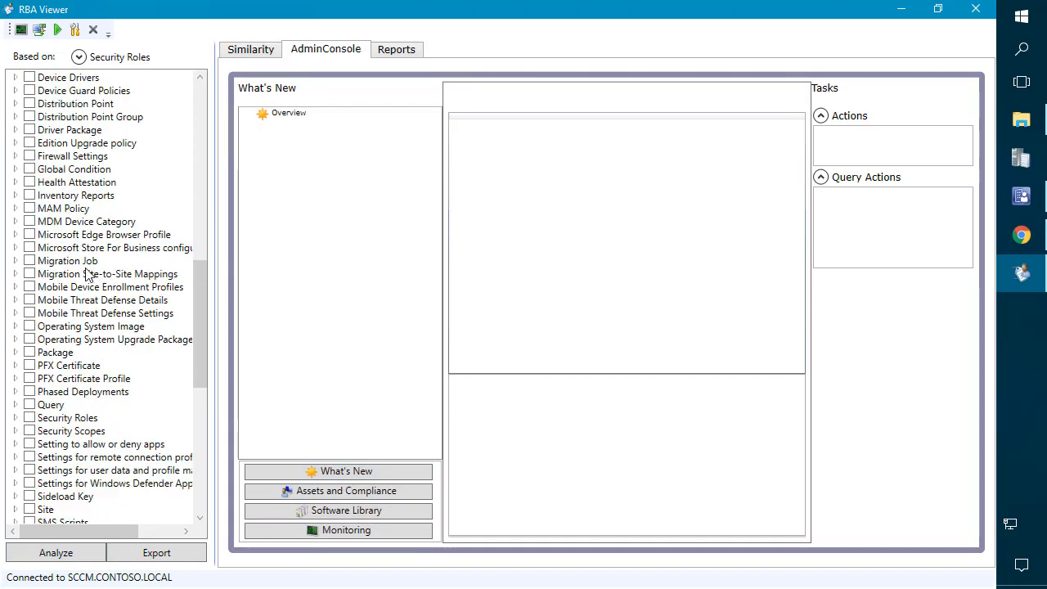
{"action": "scroll", "coordinate": [33, 327], "scroll_direction": "down", "scroll_amount": 1}
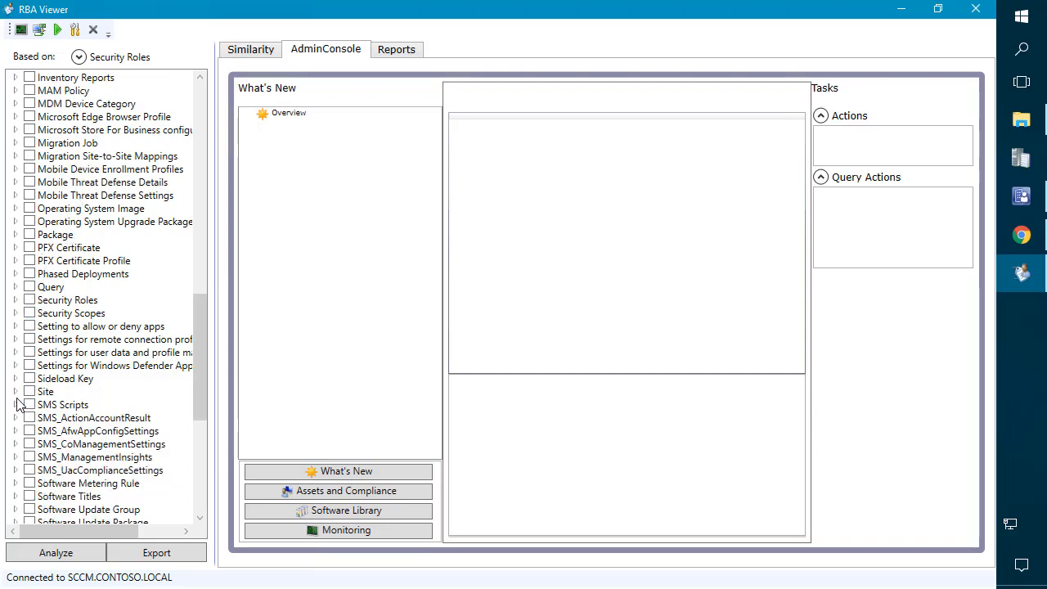
{"action": "left_click", "coordinate": [15, 391]}
{"action": "scroll", "coordinate": [17, 393], "scroll_direction": "down", "scroll_amount": 3}
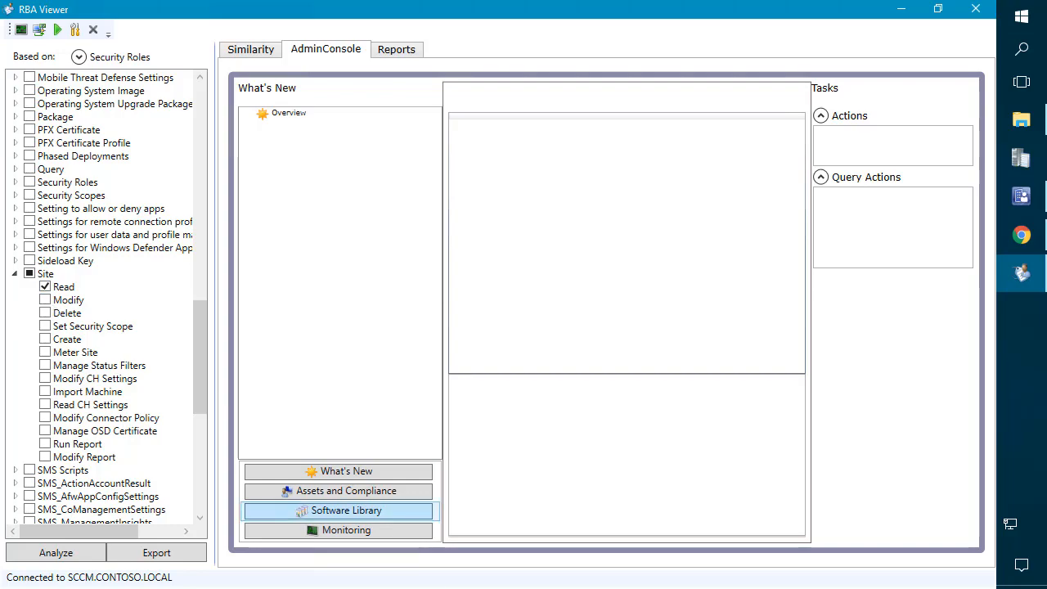
Step: Preview the Software Library, Monitoring and Assets and Compliance workspaces, then retry with Site Modify
{"action": "left_click", "coordinate": [88, 553]}
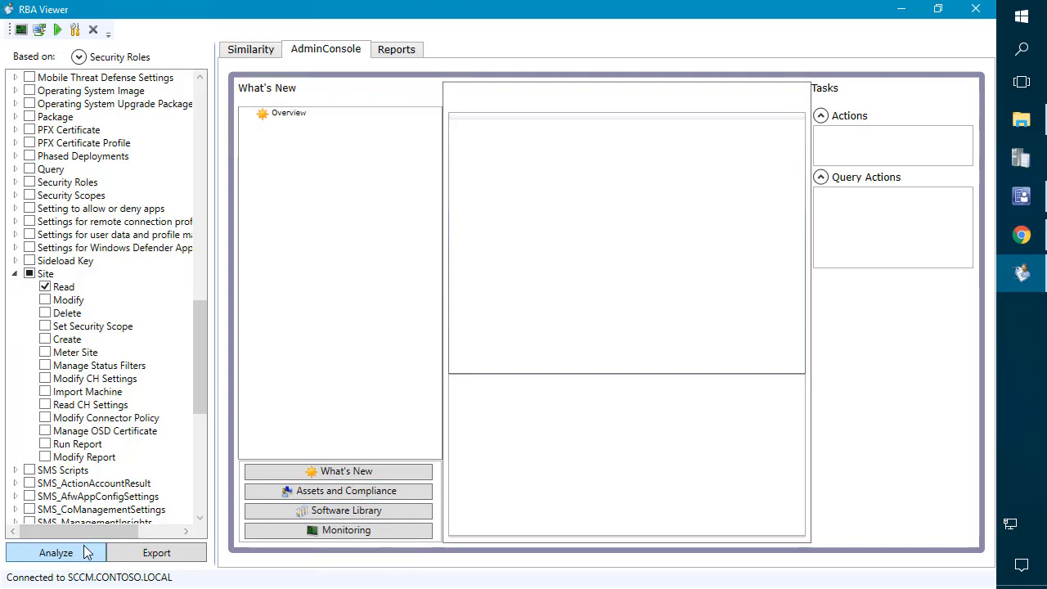
{"action": "left_click", "coordinate": [345, 515]}
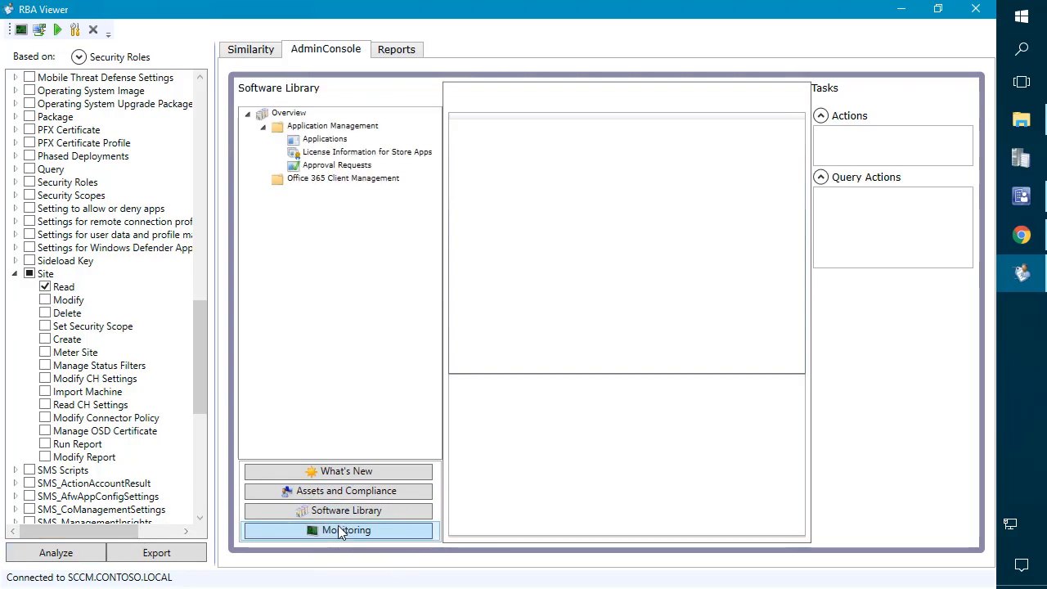
{"action": "left_click", "coordinate": [345, 530]}
{"action": "left_click", "coordinate": [327, 511]}
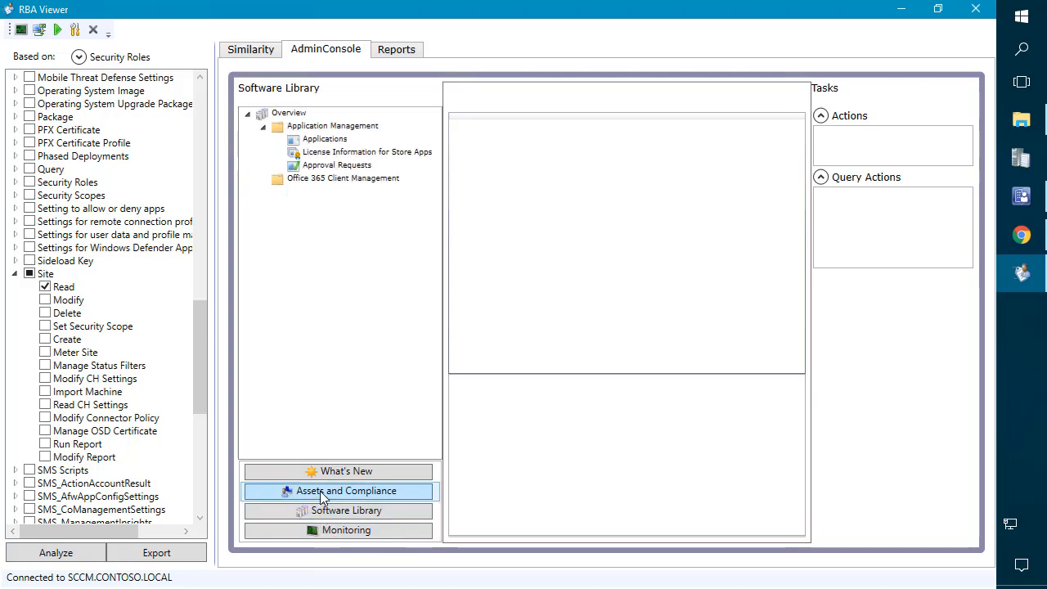
{"action": "left_click", "coordinate": [327, 491]}
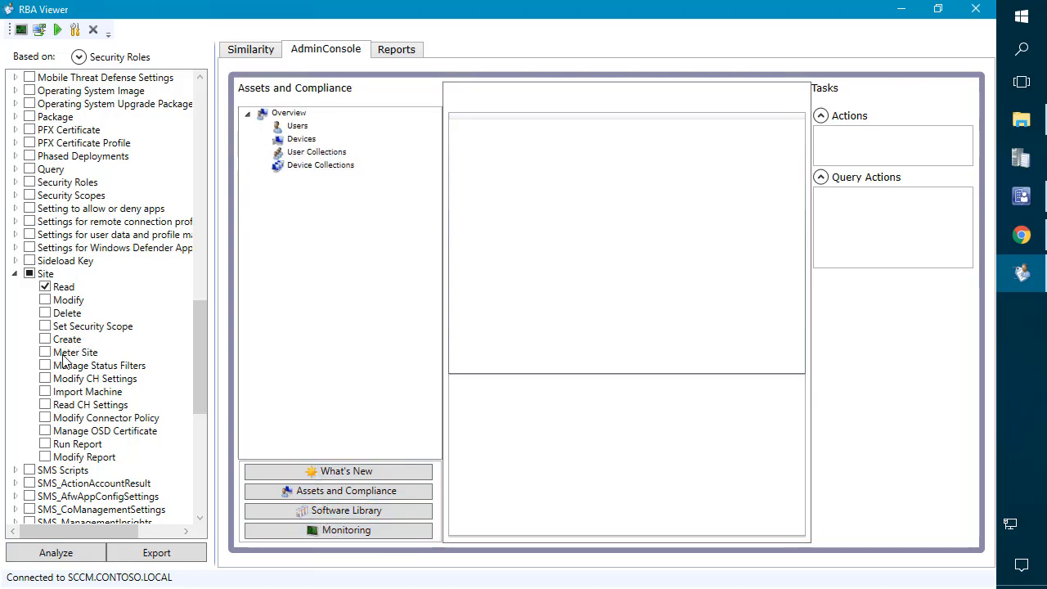
{"action": "left_click", "coordinate": [46, 300]}
{"action": "left_click", "coordinate": [61, 555]}
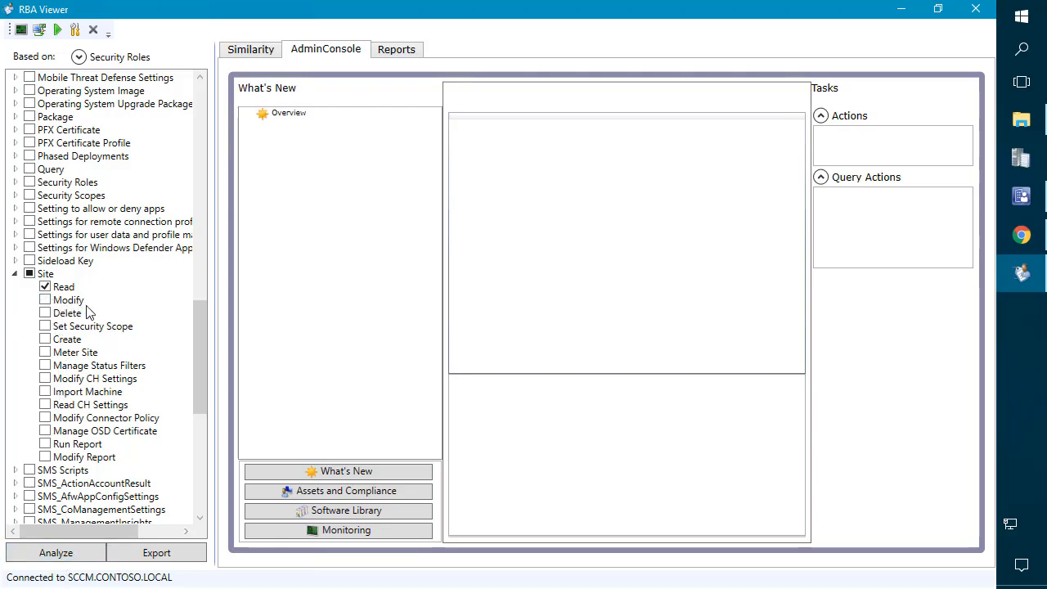
{"action": "mouse_move", "coordinate": [267, 529]}
Step: Collapse the Application, Boundaries and Boundary Group permission groups
{"action": "scroll", "coordinate": [139, 278], "scroll_direction": "up", "scroll_amount": 15}
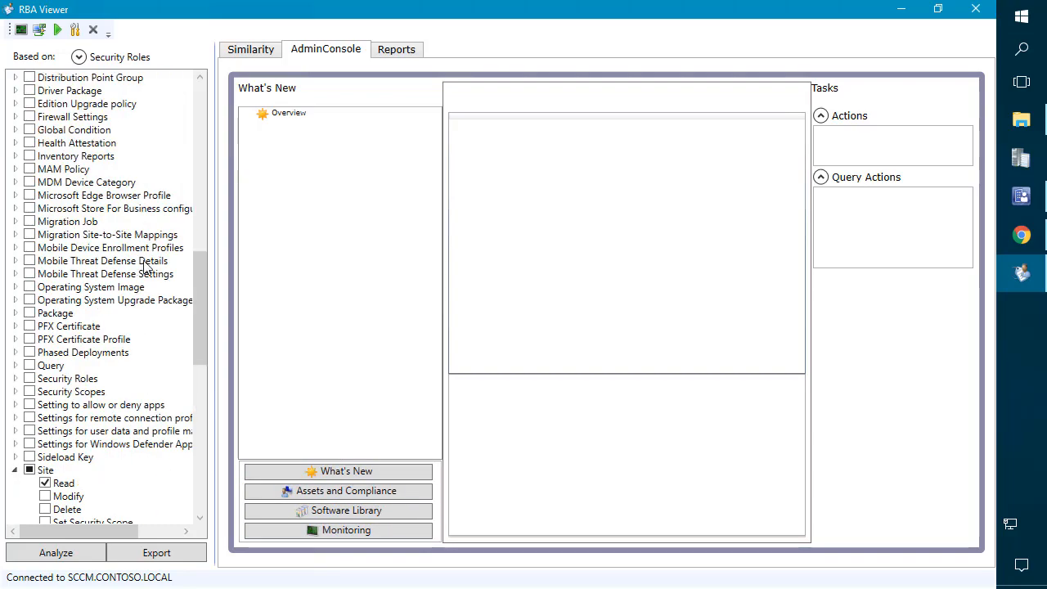
{"action": "scroll", "coordinate": [168, 276], "scroll_direction": "up", "scroll_amount": 7}
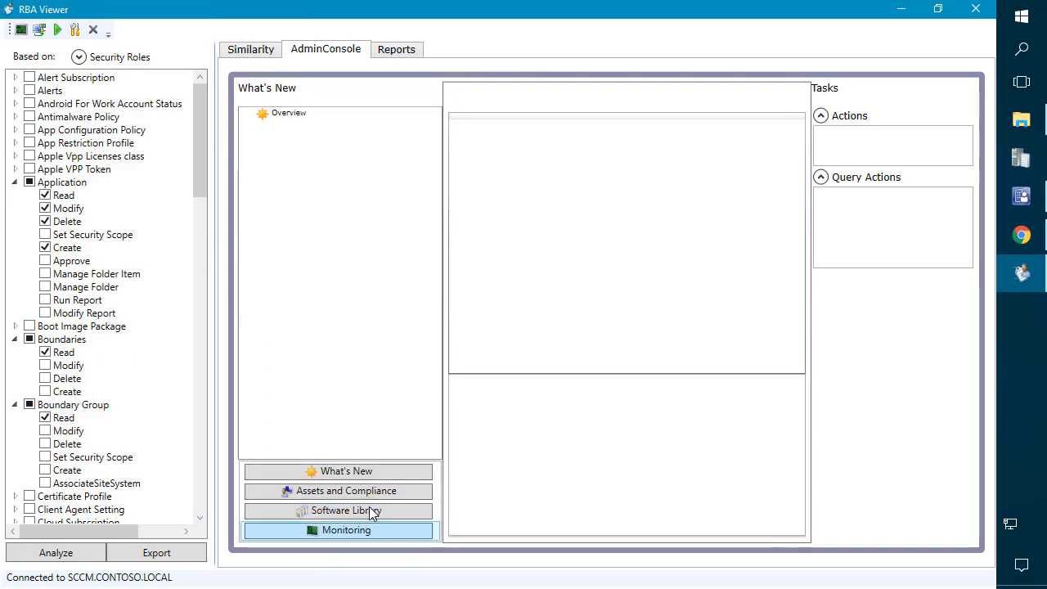
{"action": "left_click", "coordinate": [15, 183]}
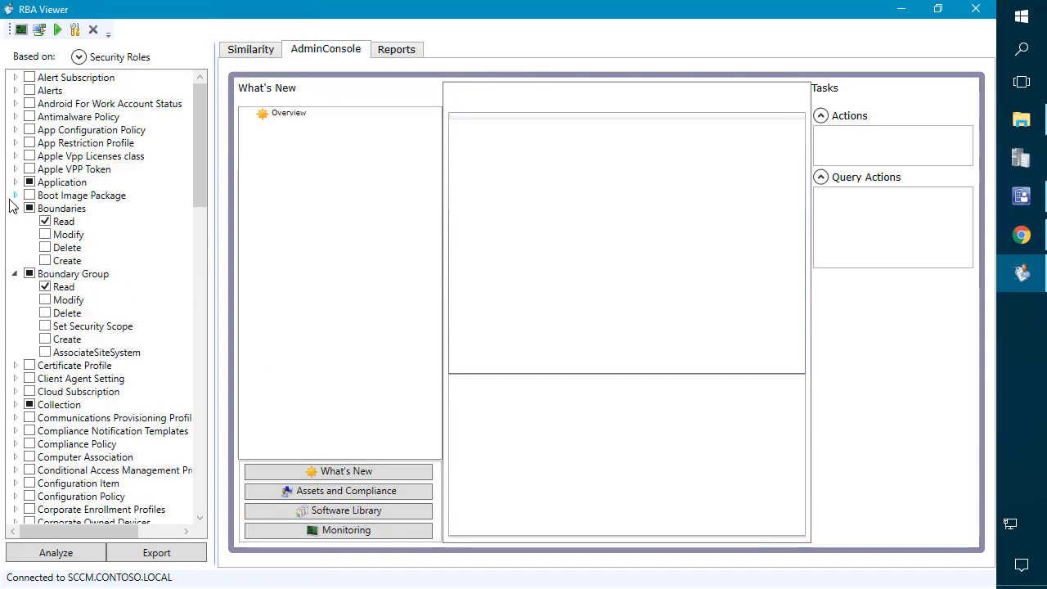
{"action": "left_click", "coordinate": [14, 208]}
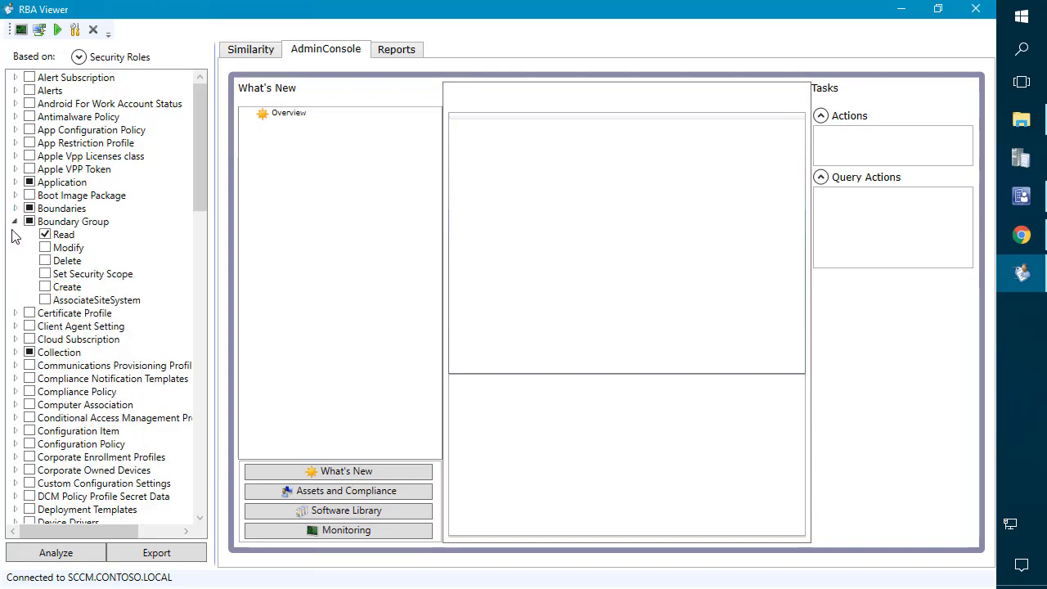
{"action": "left_click", "coordinate": [15, 222]}
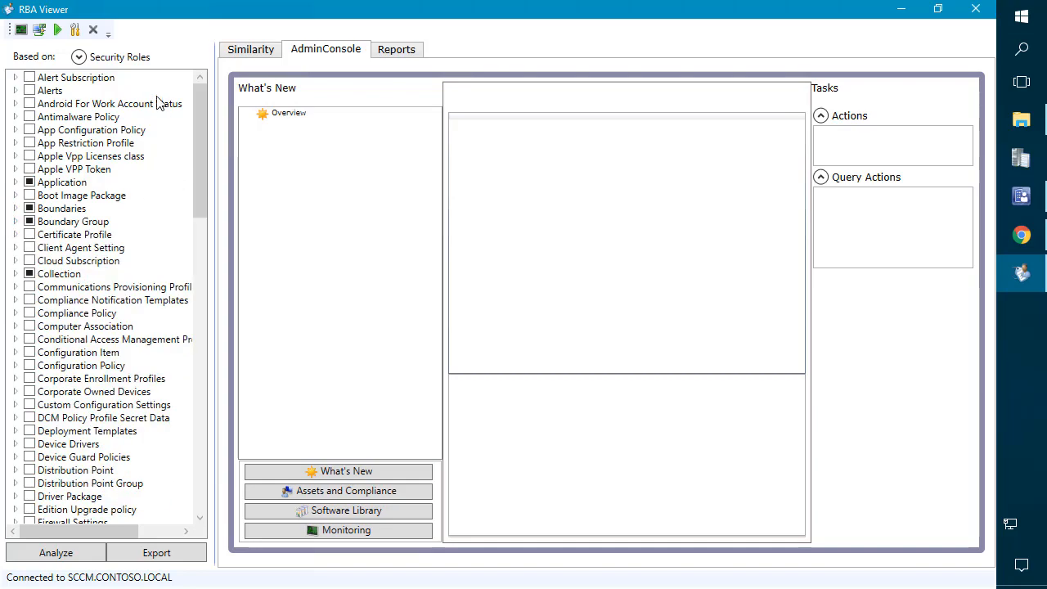
Step: Export the custom role to the Desktop as SCCM_College_of_Finance_Admins.xml
{"action": "left_click_drag", "start_coordinate": [198, 118], "coordinate": [180, 327]}
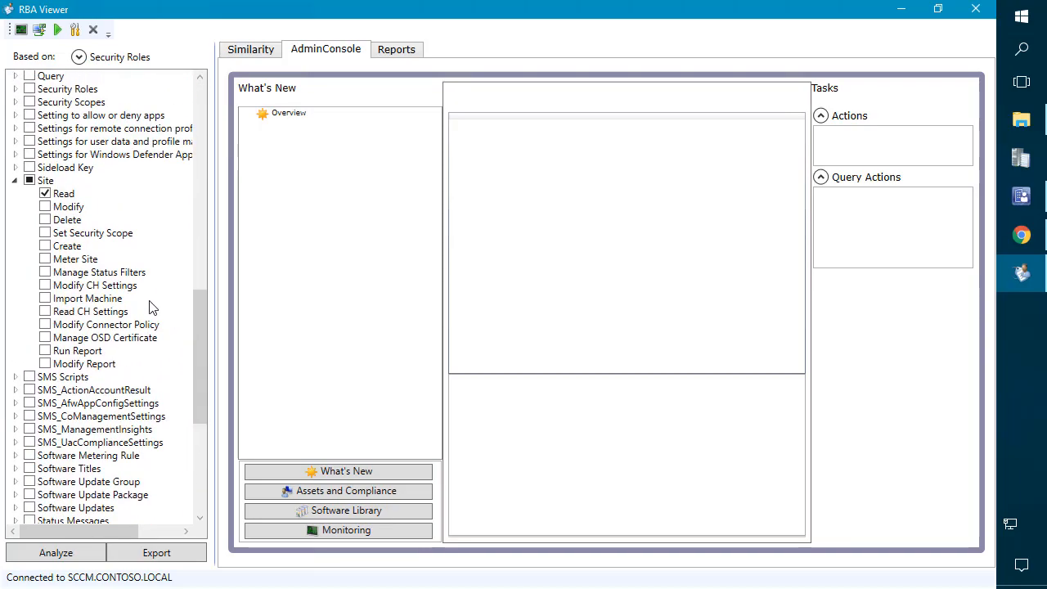
{"action": "scroll", "coordinate": [151, 307], "scroll_direction": "up", "scroll_amount": 7}
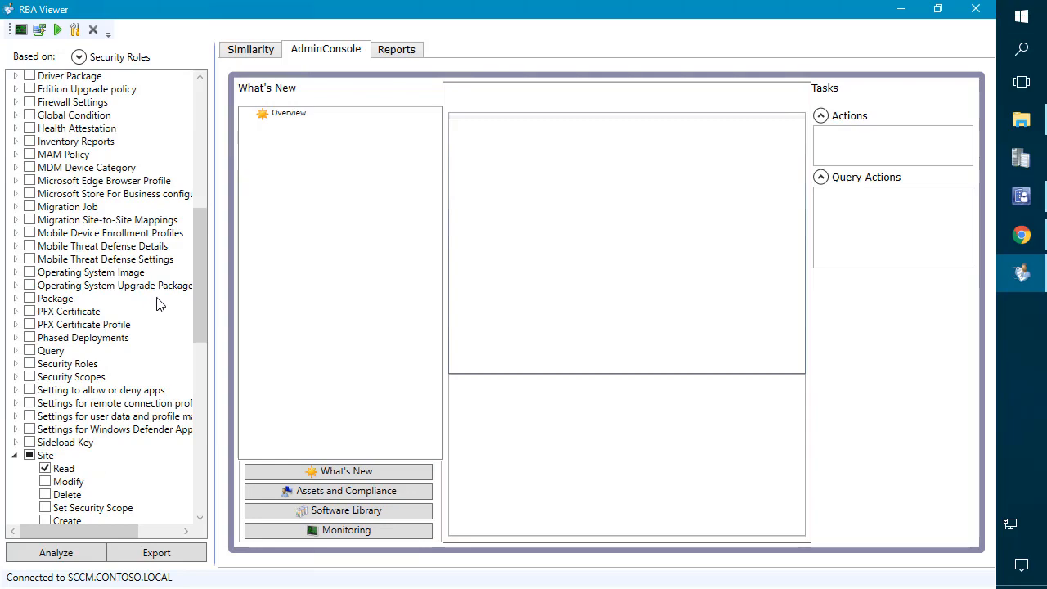
{"action": "left_click", "coordinate": [166, 558]}
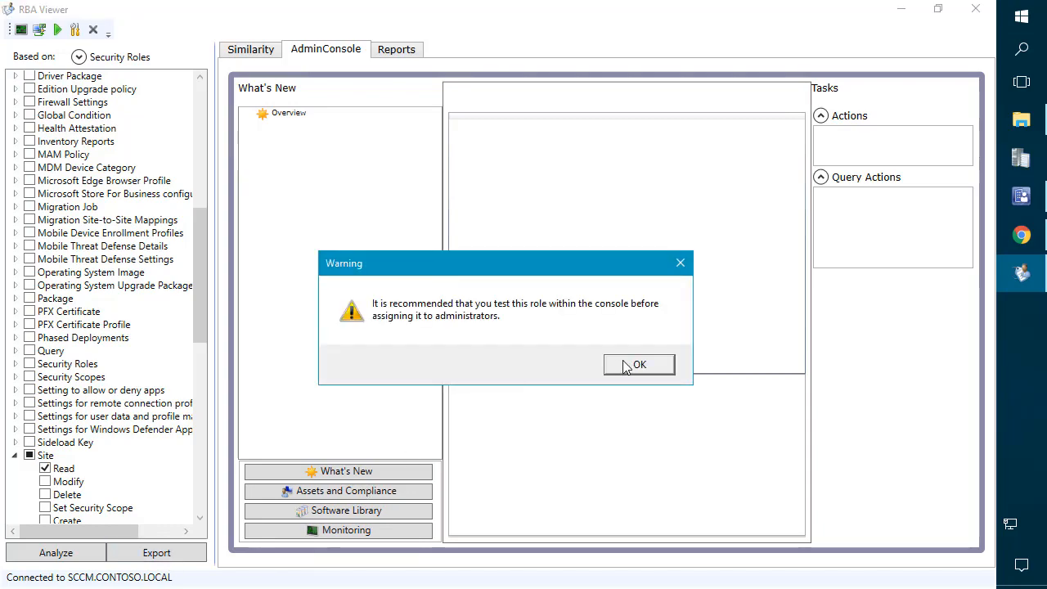
{"action": "left_click", "coordinate": [638, 367]}
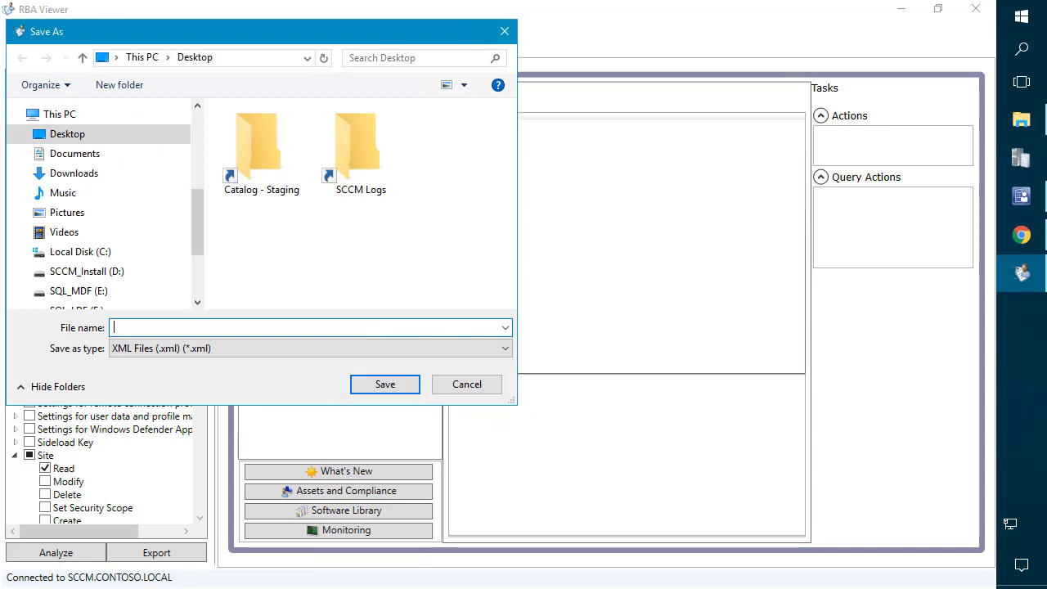
{"action": "type", "text": "SCCM_College_of_Finance_Admins"}
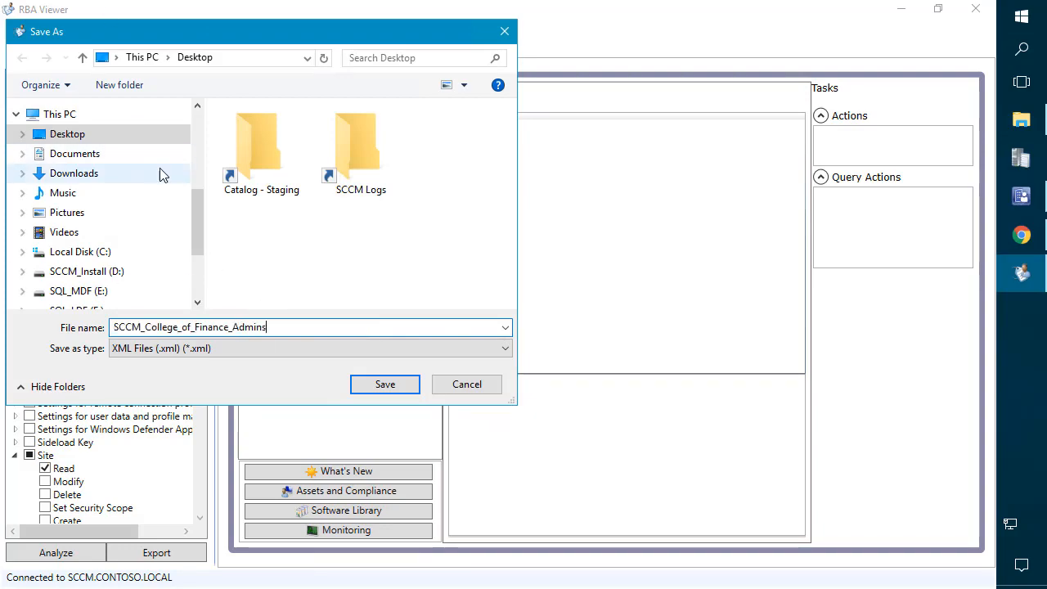
{"action": "left_click", "coordinate": [387, 387]}
{"action": "left_click", "coordinate": [1021, 196]}
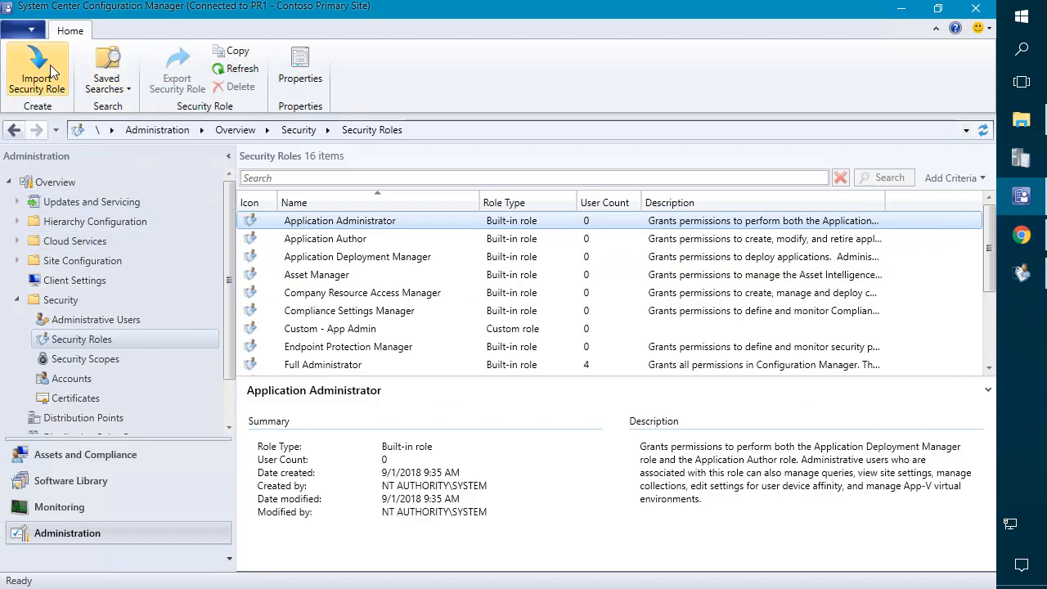
Step: Import the SCCM_College_of_Finance_Admins security role from its file on the Desktop
{"action": "left_click", "coordinate": [41, 72]}
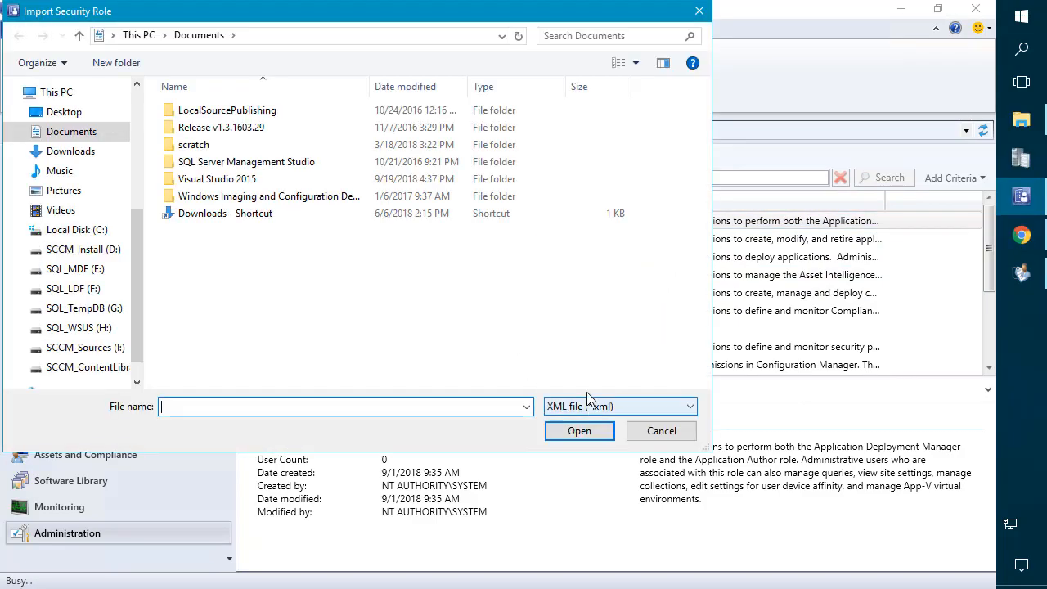
{"action": "left_click", "coordinate": [66, 113]}
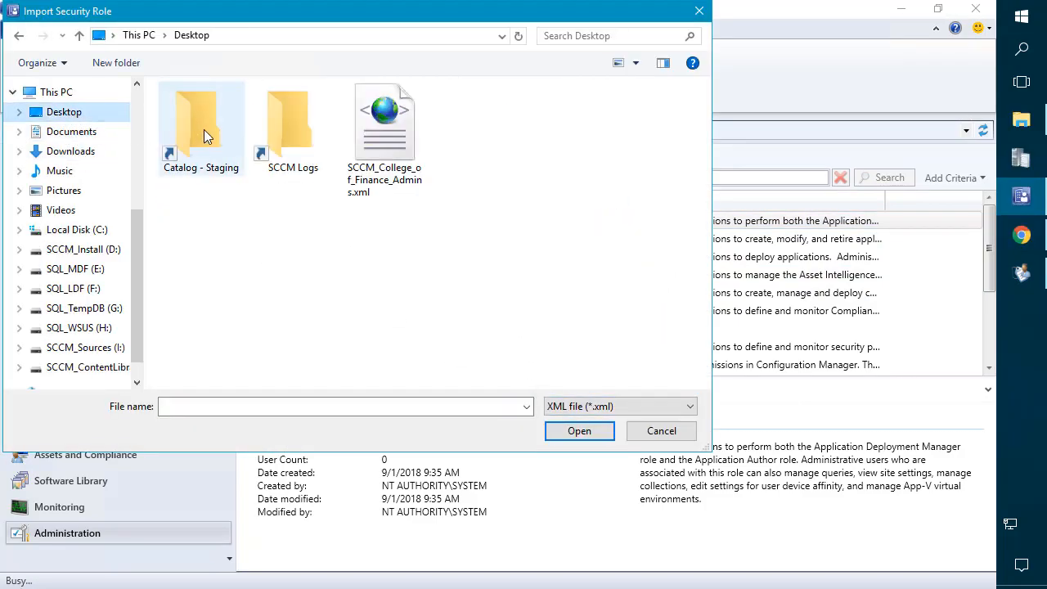
{"action": "double_click", "coordinate": [386, 117]}
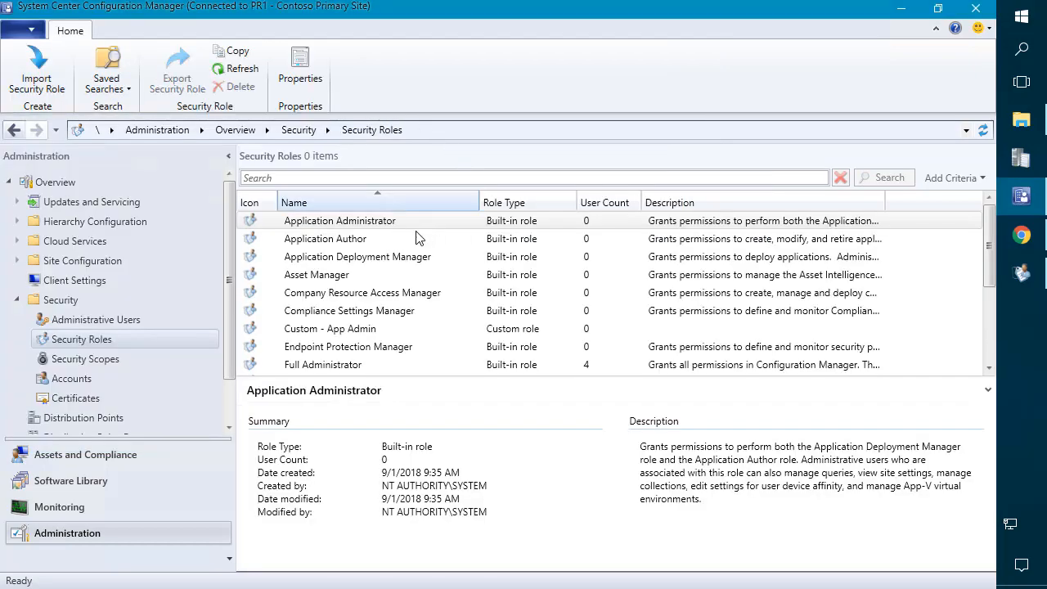
Step: Open the Finance admins group's properties and review its security scopes and roles
{"action": "left_click", "coordinate": [128, 324]}
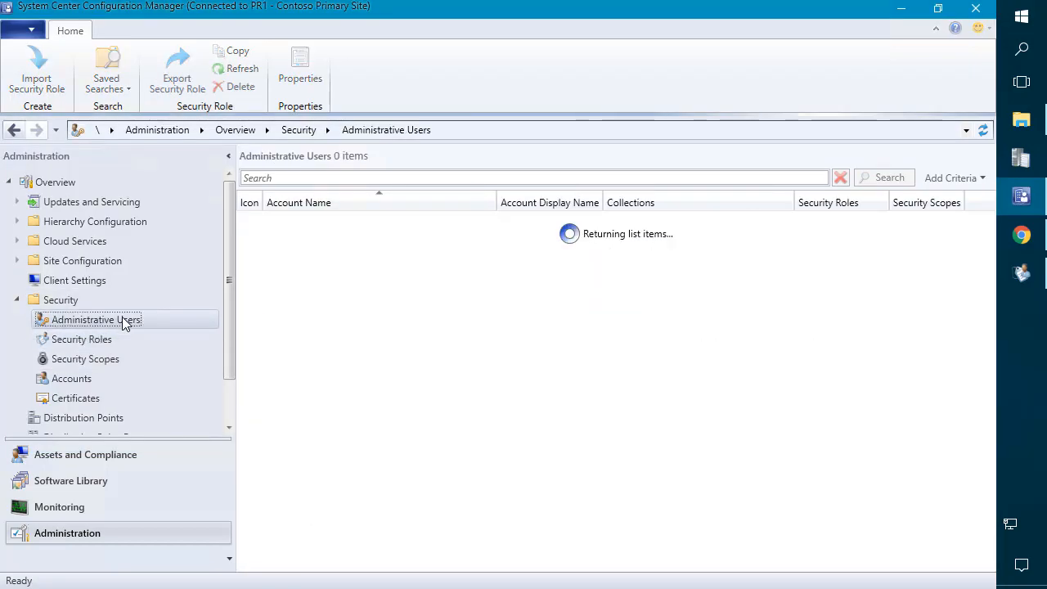
{"action": "left_click", "coordinate": [401, 260]}
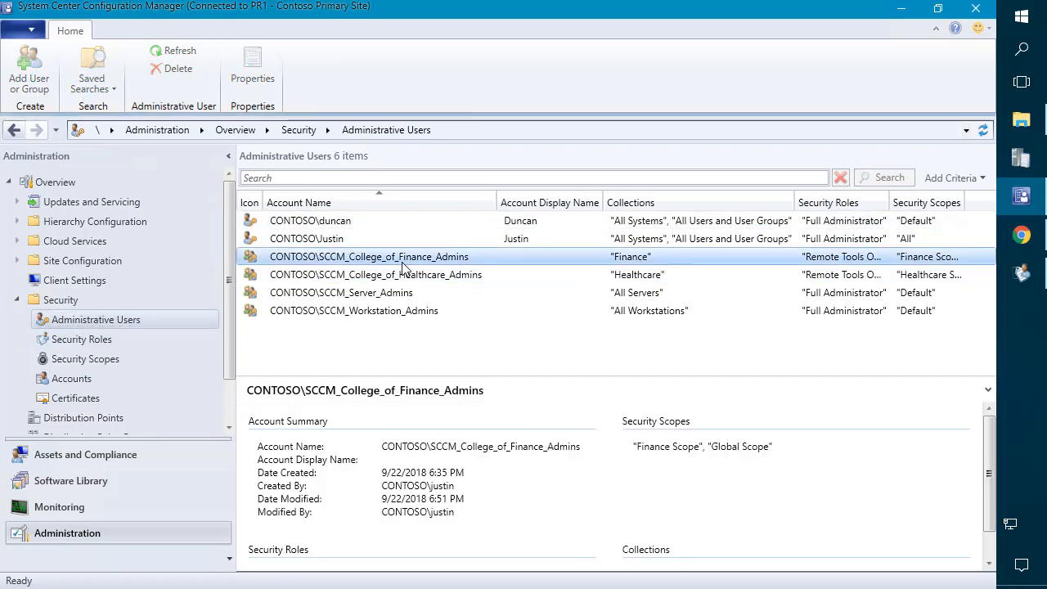
{"action": "right_click", "coordinate": [401, 266]}
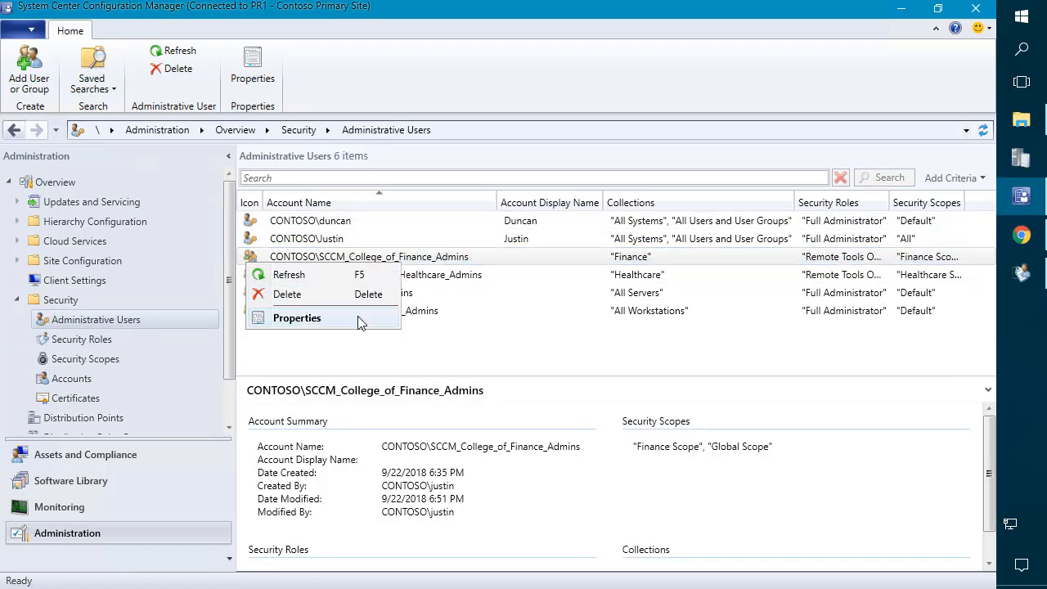
{"action": "left_click", "coordinate": [398, 320]}
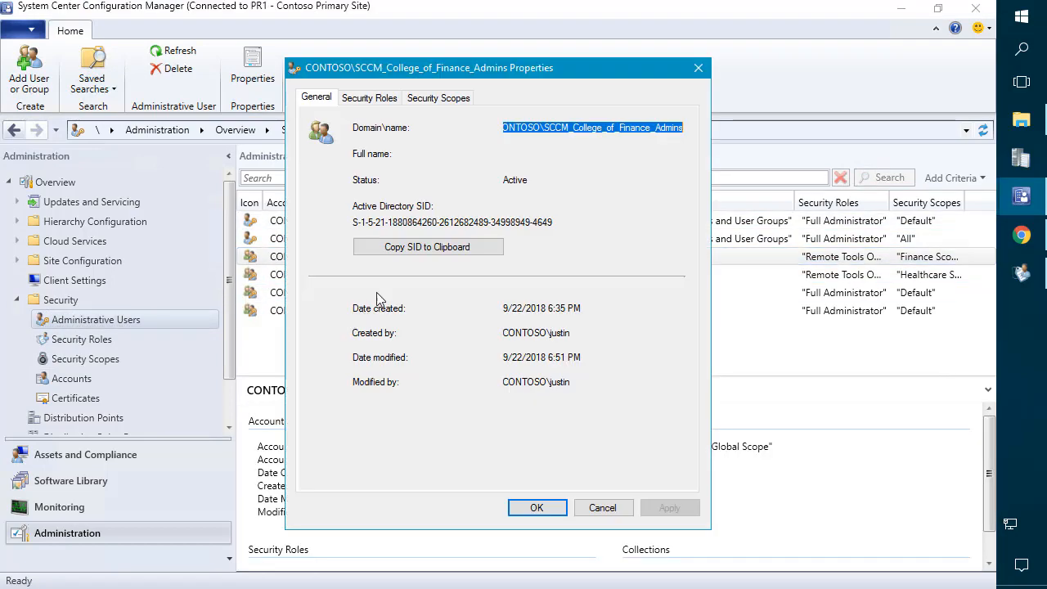
{"action": "left_click", "coordinate": [434, 100]}
{"action": "left_click", "coordinate": [385, 100]}
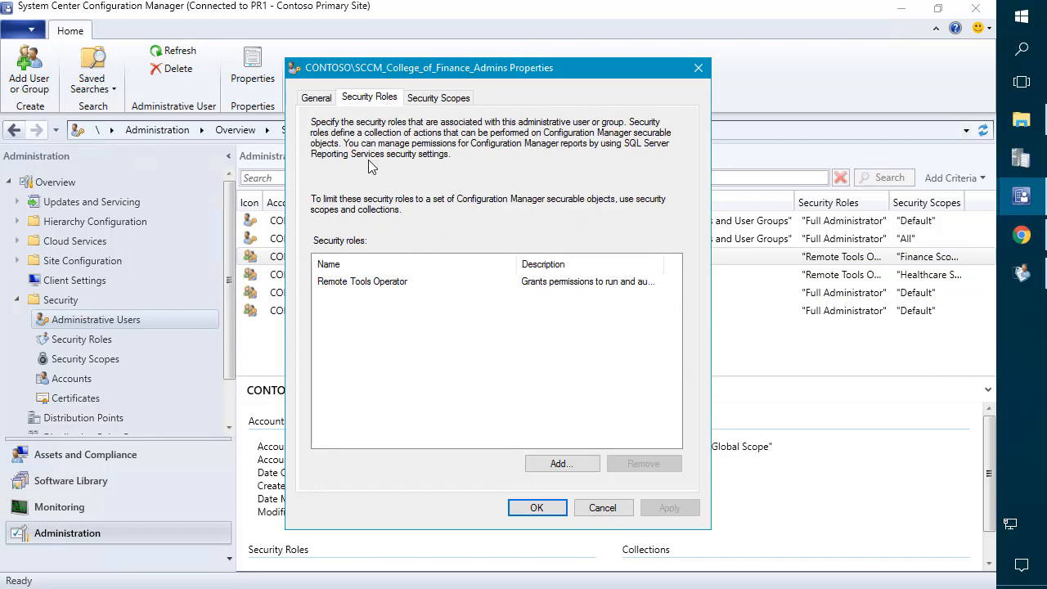
Step: Replace Remote Tools Operator with SCCM_College_of_Finance_Admins on the Finance admins group and save
{"action": "left_click", "coordinate": [373, 284]}
{"action": "left_click", "coordinate": [644, 464]}
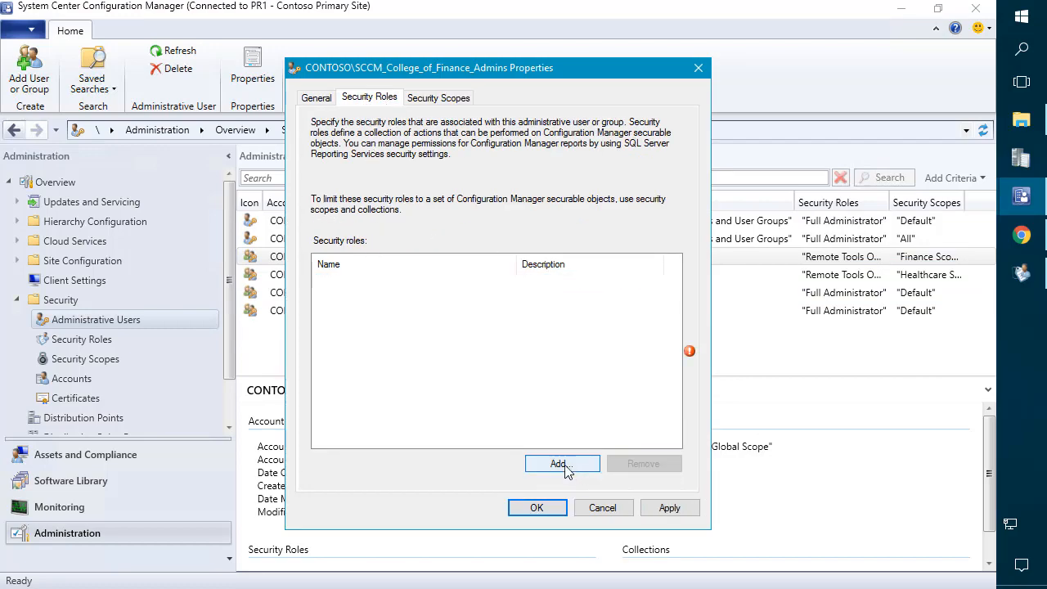
{"action": "left_click", "coordinate": [542, 466]}
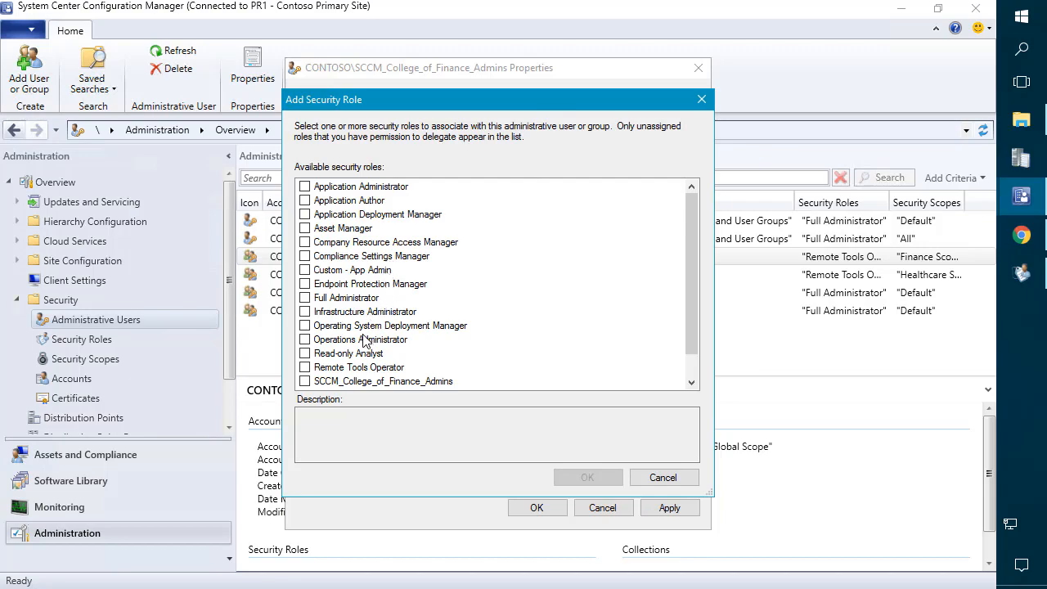
{"action": "scroll", "coordinate": [364, 333], "scroll_direction": "down", "scroll_amount": 1}
{"action": "left_click", "coordinate": [347, 299]}
{"action": "left_click", "coordinate": [342, 355]}
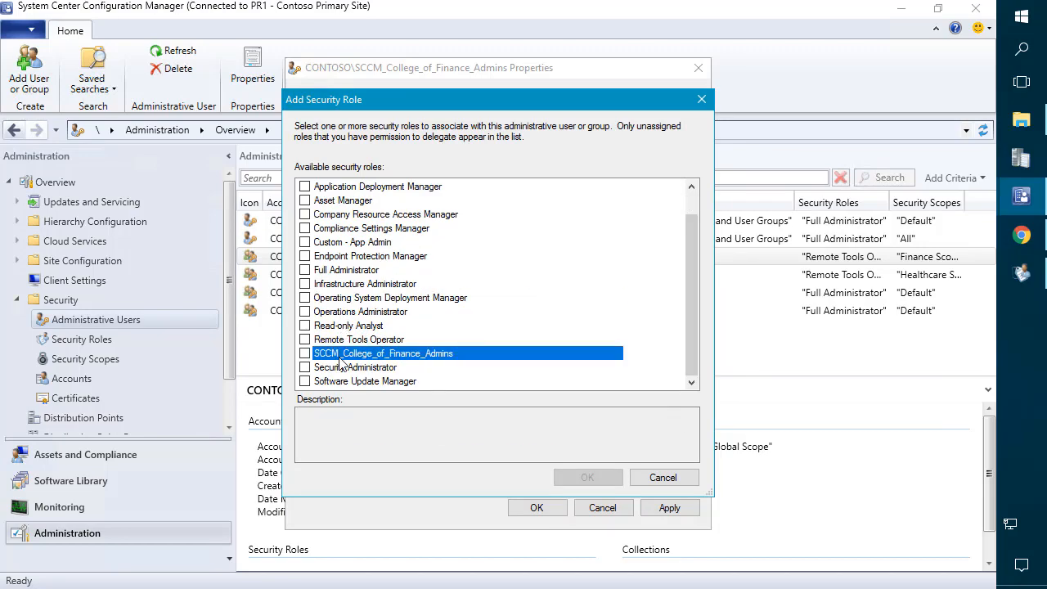
{"action": "left_click", "coordinate": [305, 354]}
{"action": "left_click", "coordinate": [586, 478]}
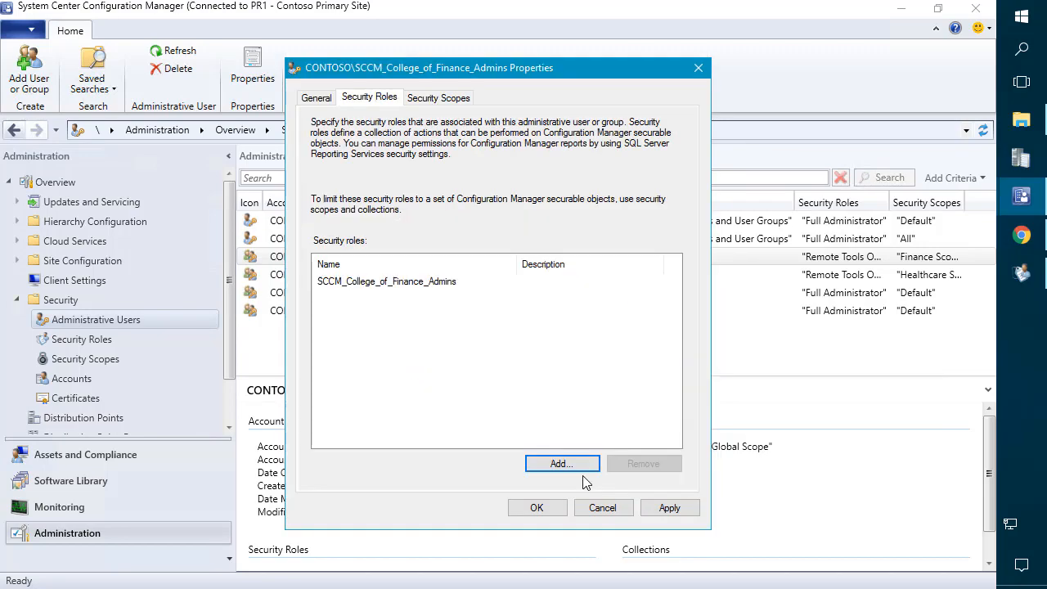
{"action": "left_click", "coordinate": [649, 509]}
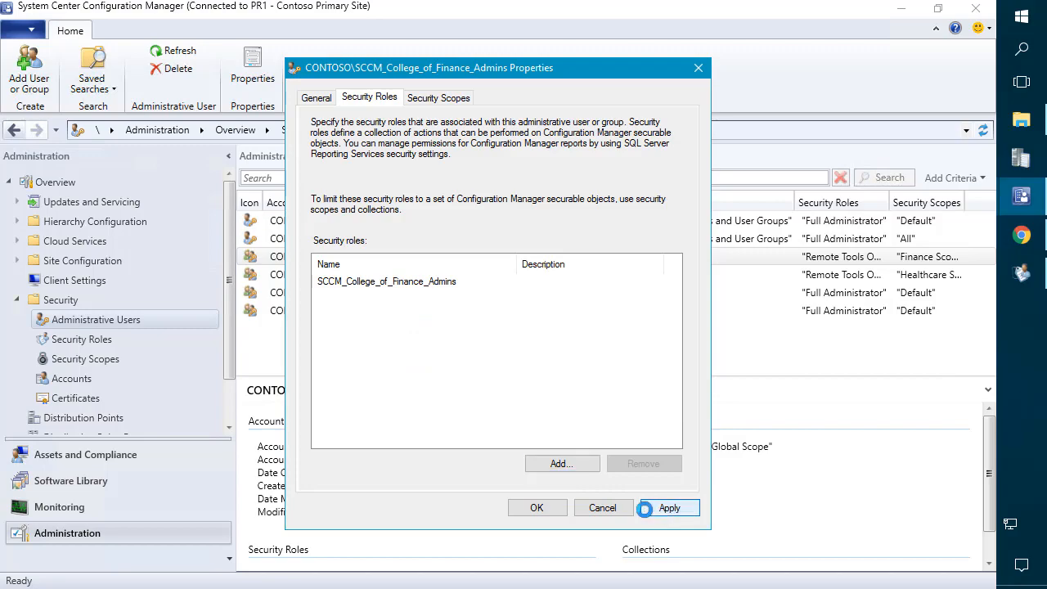
{"action": "left_click", "coordinate": [538, 508]}
{"action": "left_click", "coordinate": [1025, 25]}
Step: Run Configuration Manager Console as a different user, signing in as Finance_Admin with its password
{"action": "type", "text": "conf"}
{"action": "right_click", "coordinate": [885, 65]}
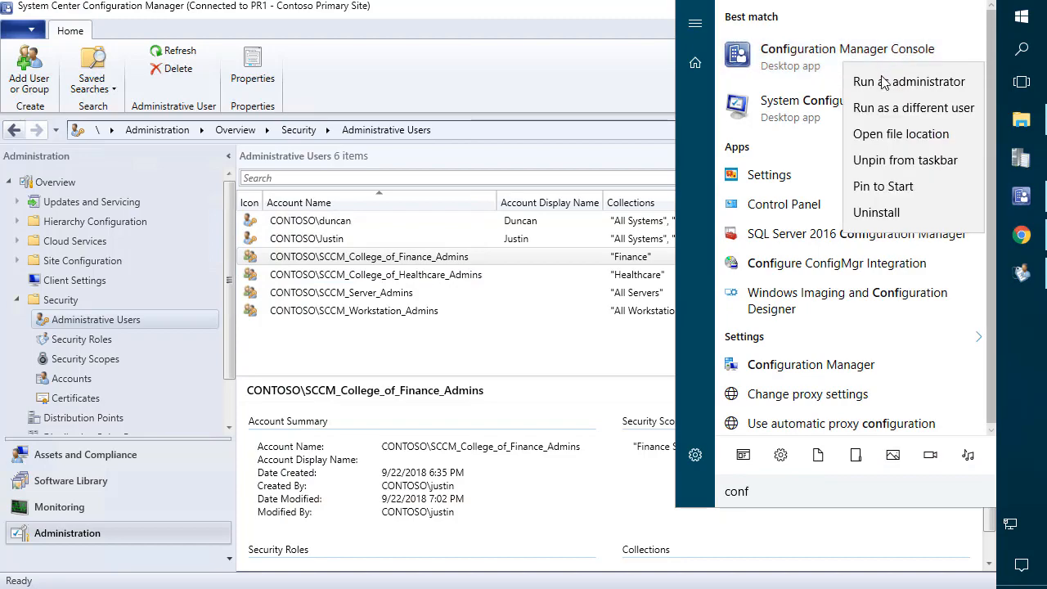
{"action": "left_click", "coordinate": [909, 107]}
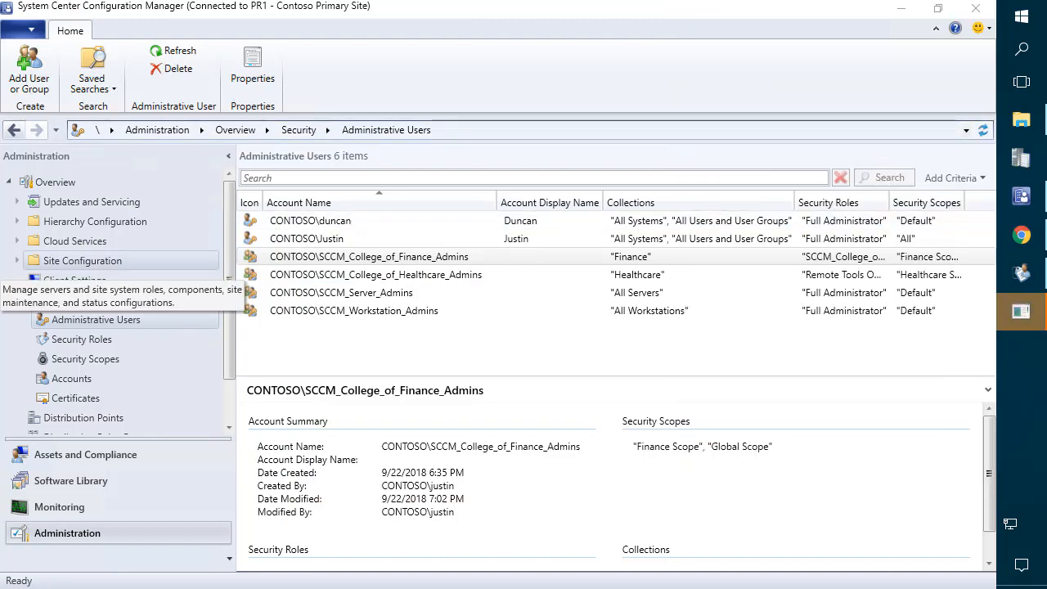
{"action": "type", "text": "Finance_Admin"}
{"action": "key", "text": "Tab"}
{"action": "type", "text": "••••••"}
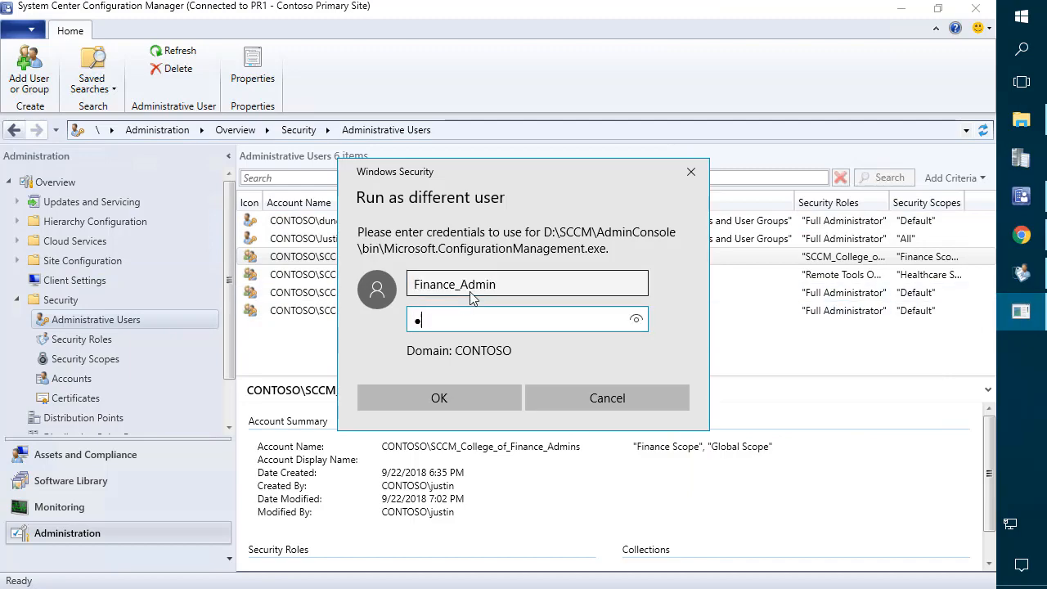
{"action": "key", "text": "Return"}
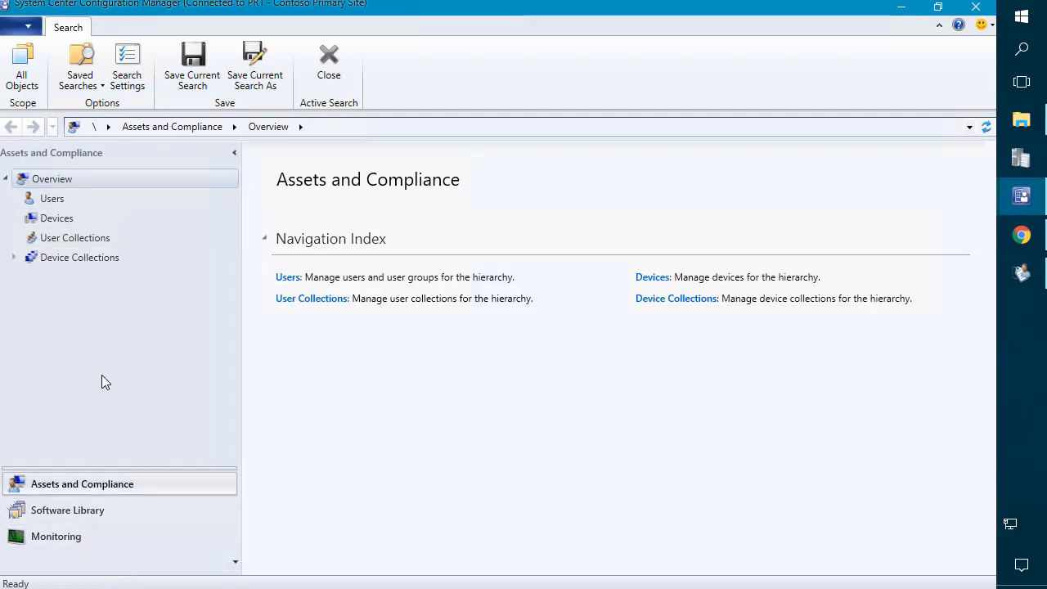
Step: Review the Finance admin's two devices and which device actions are available
{"action": "left_click", "coordinate": [50, 221]}
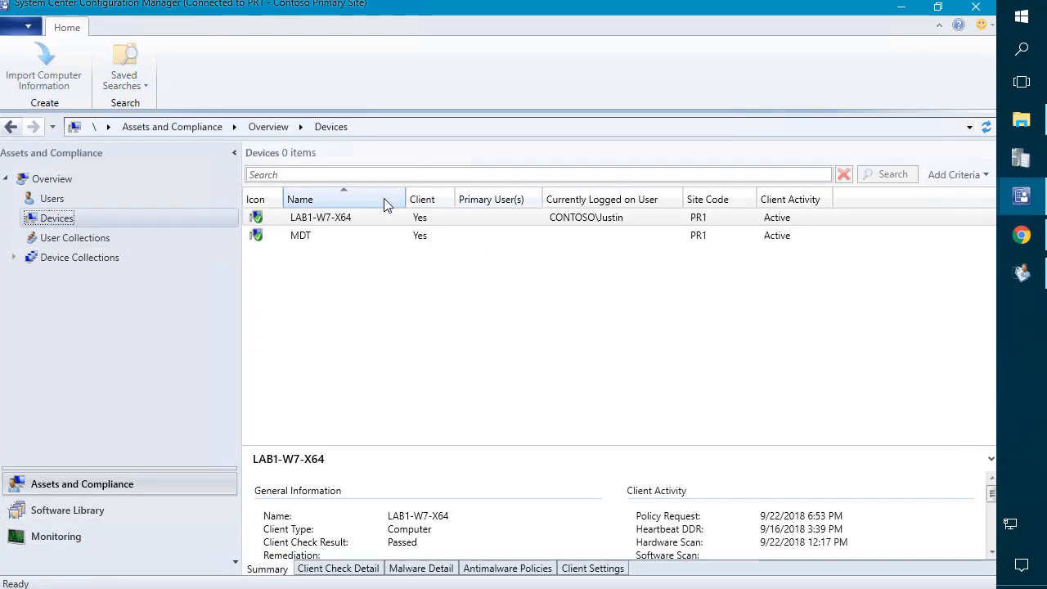
{"action": "left_click_drag", "start_coordinate": [402, 199], "coordinate": [383, 199]}
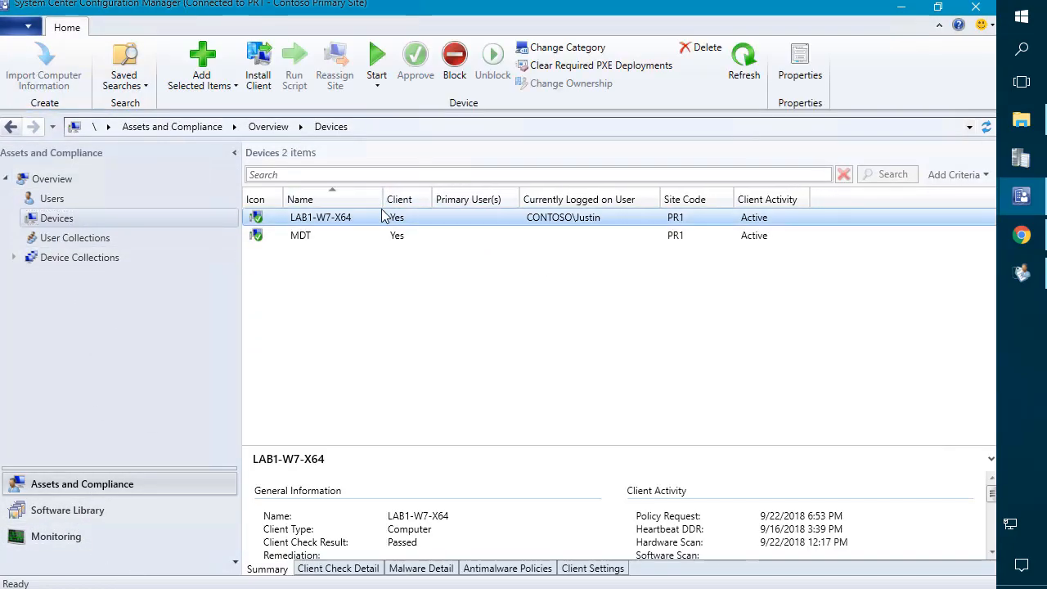
{"action": "right_click", "coordinate": [317, 220]}
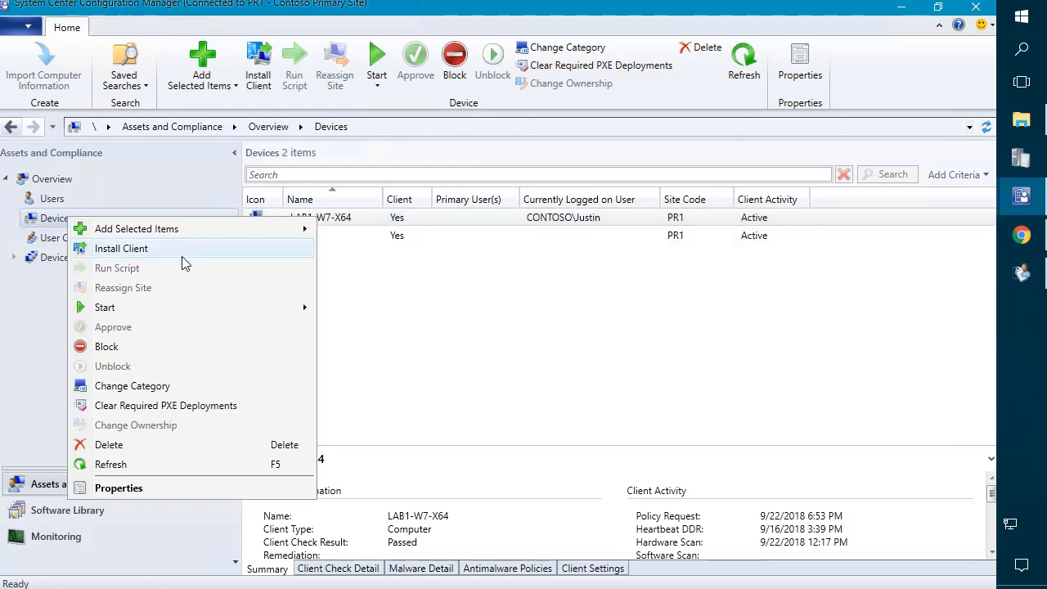
{"action": "mouse_move", "coordinate": [171, 317]}
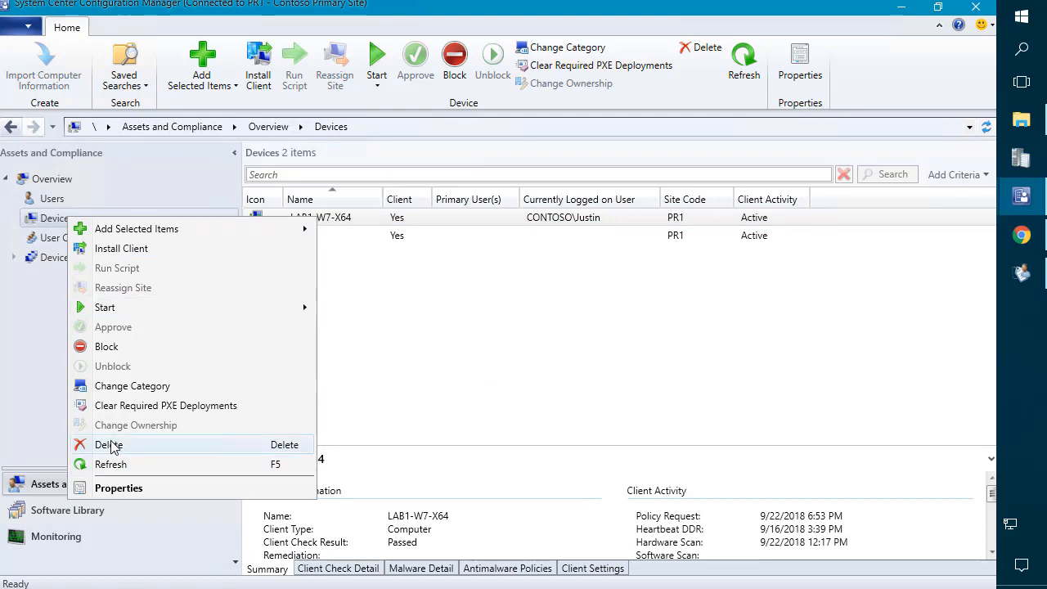
{"action": "left_click", "coordinate": [63, 510]}
Step: Inspect the four Software Library applications, checking actions for 7-Zip, Acrobat Reader and Flash Player
{"action": "left_click", "coordinate": [63, 510]}
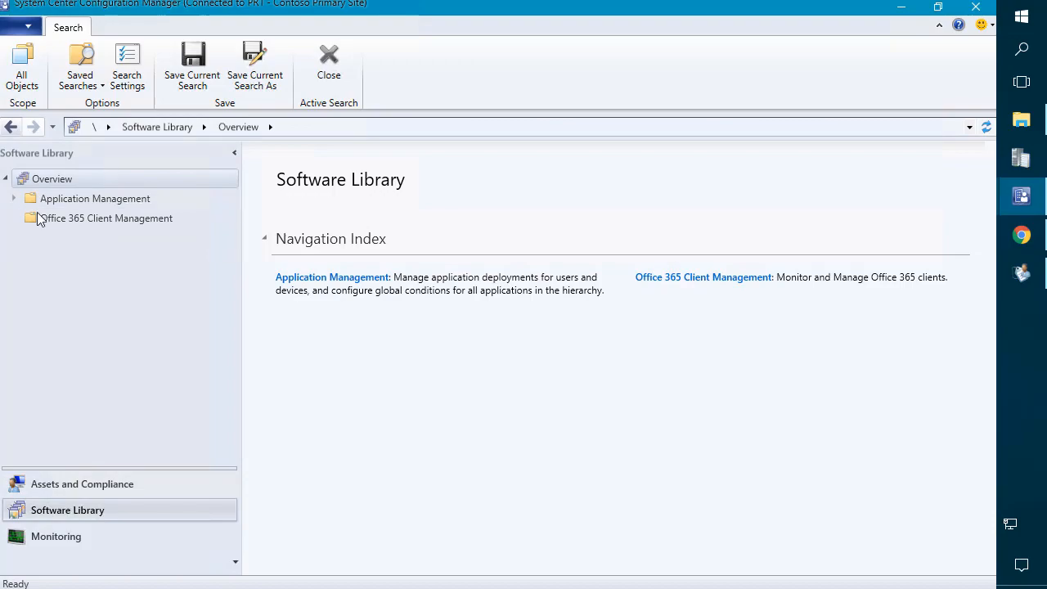
{"action": "left_click", "coordinate": [43, 199]}
{"action": "left_click", "coordinate": [64, 222]}
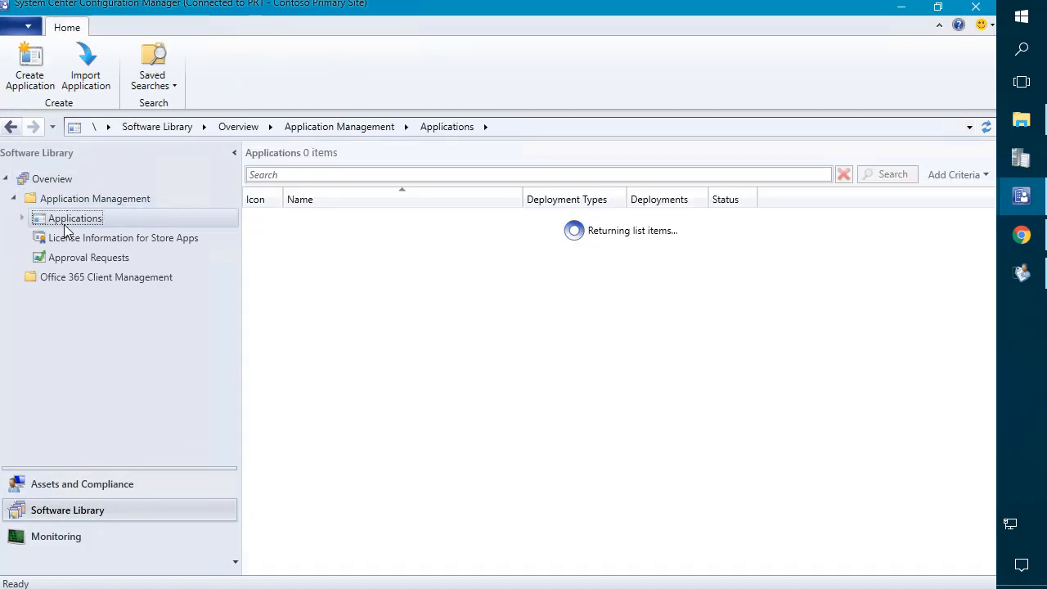
{"action": "right_click", "coordinate": [381, 223]}
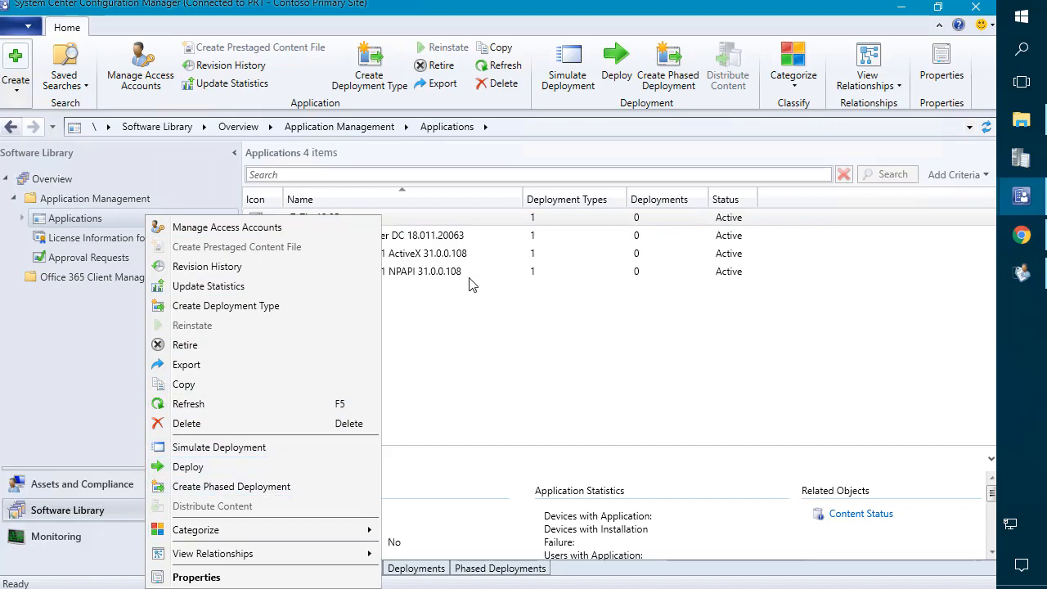
{"action": "left_click", "coordinate": [447, 254]}
{"action": "left_click", "coordinate": [421, 236]}
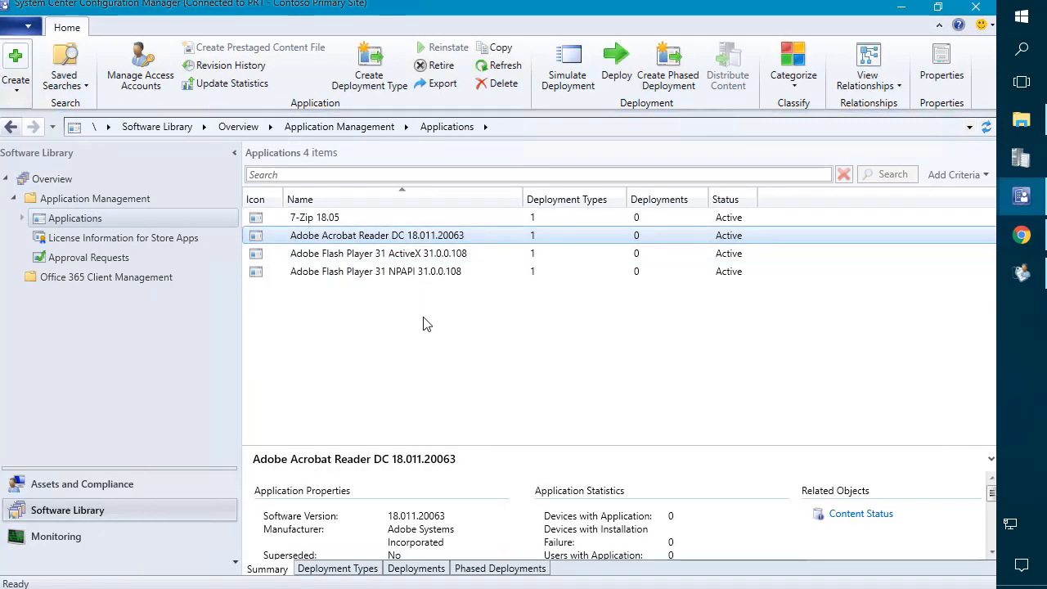
{"action": "right_click", "coordinate": [417, 316]}
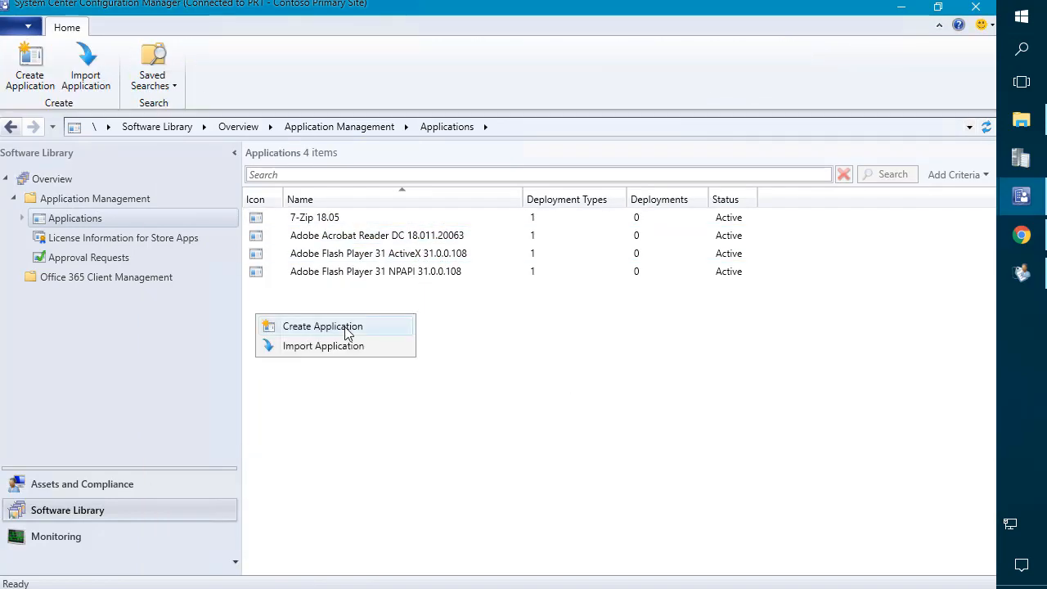
{"action": "left_click", "coordinate": [342, 253]}
{"action": "right_click", "coordinate": [340, 257]}
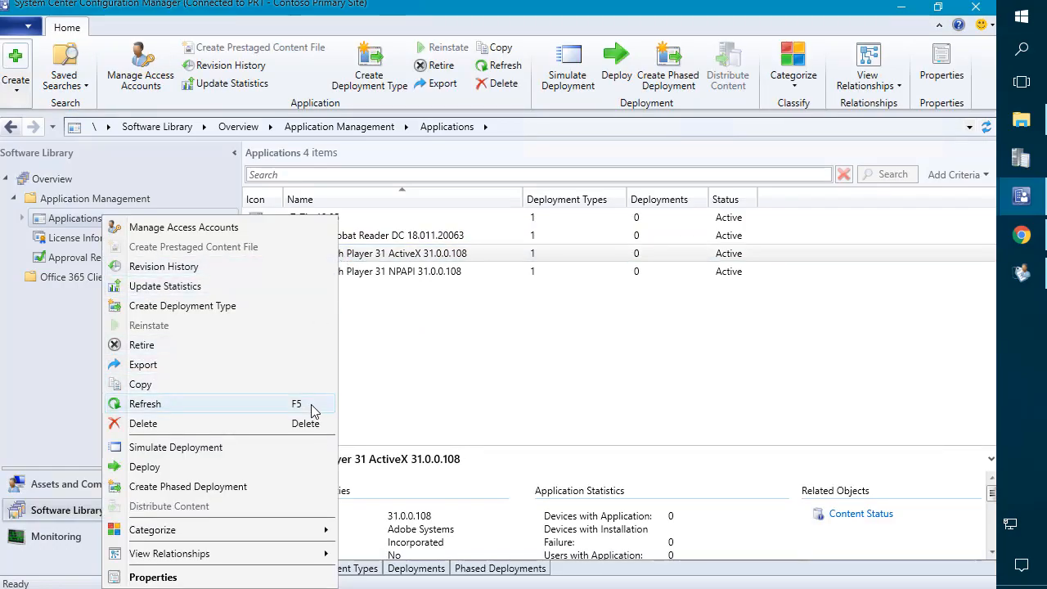
{"action": "left_click", "coordinate": [464, 275]}
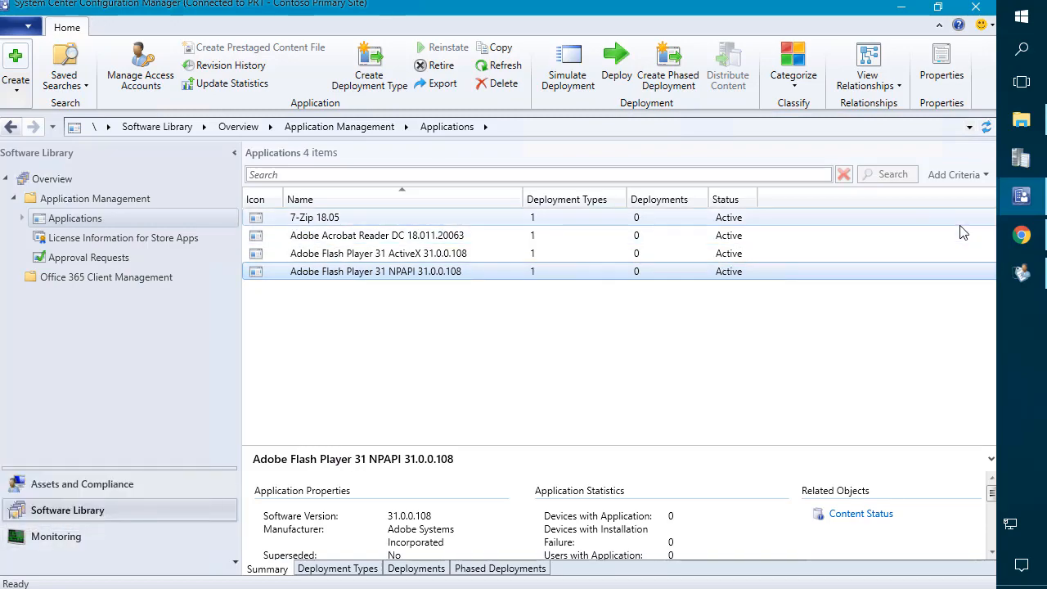
{"action": "mouse_move", "coordinate": [1011, 208]}
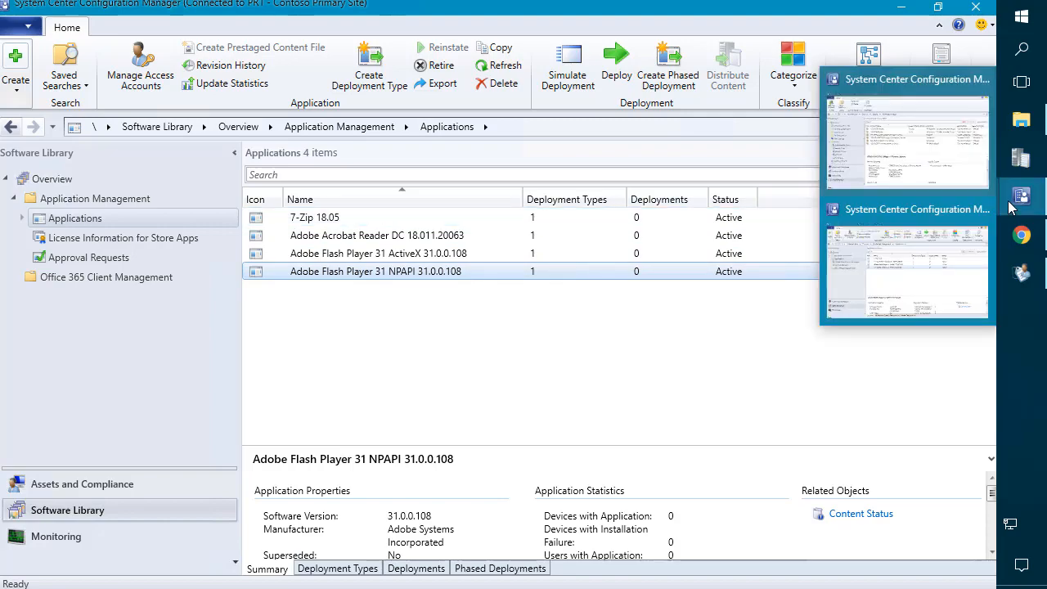
Step: Bring RBA Viewer forward and scroll its permission tree back to the top
{"action": "left_click", "coordinate": [1022, 274]}
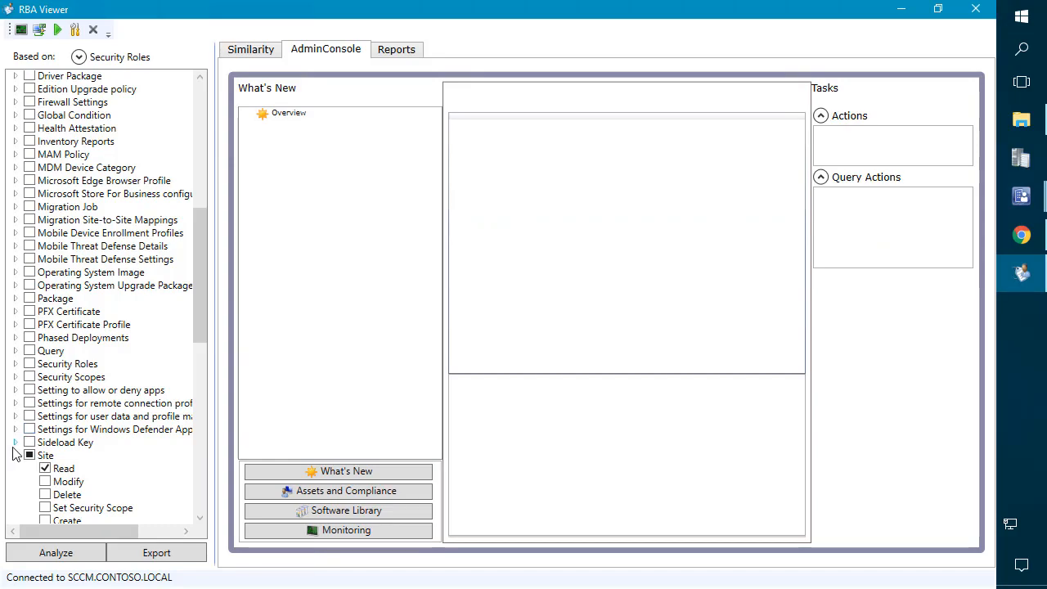
{"action": "left_click_drag", "start_coordinate": [200, 255], "coordinate": [196, 100]}
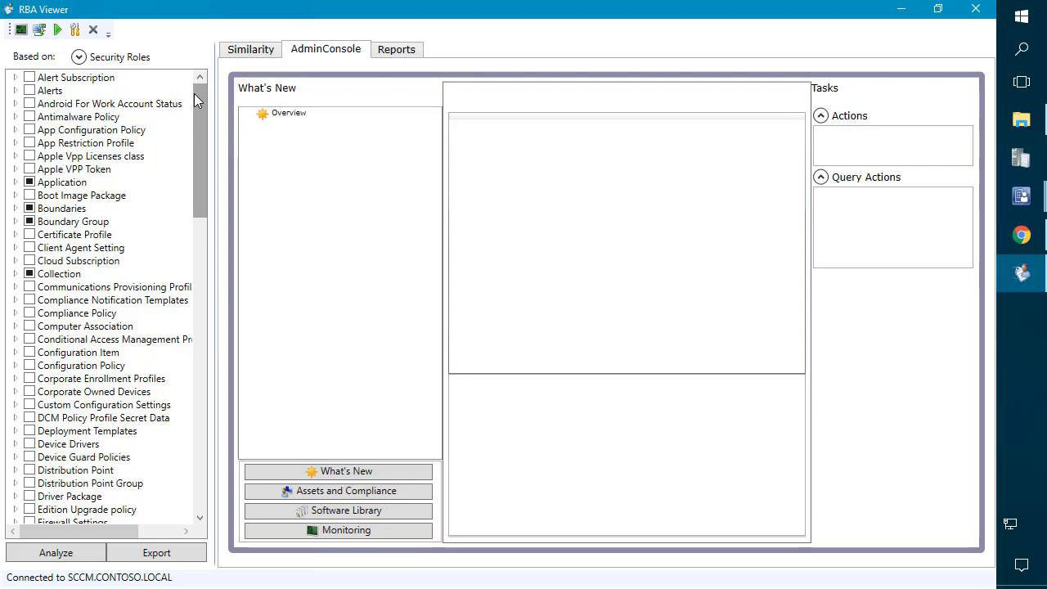
Step: Switch to the original console's Administrative Users list and select the SCCM_Server_Admins group
{"action": "left_click", "coordinate": [1021, 196]}
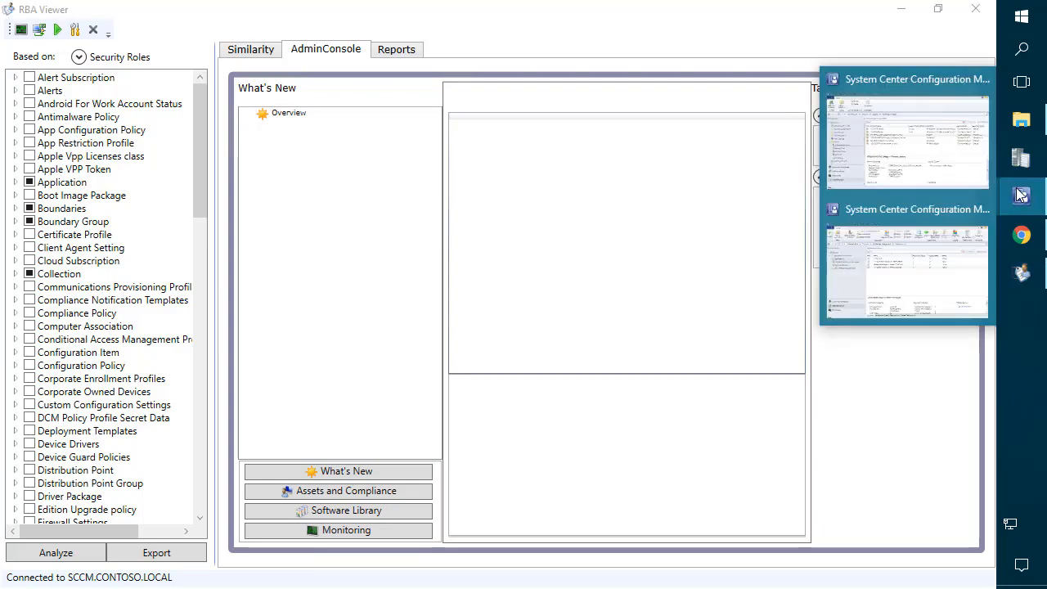
{"action": "left_click", "coordinate": [903, 152]}
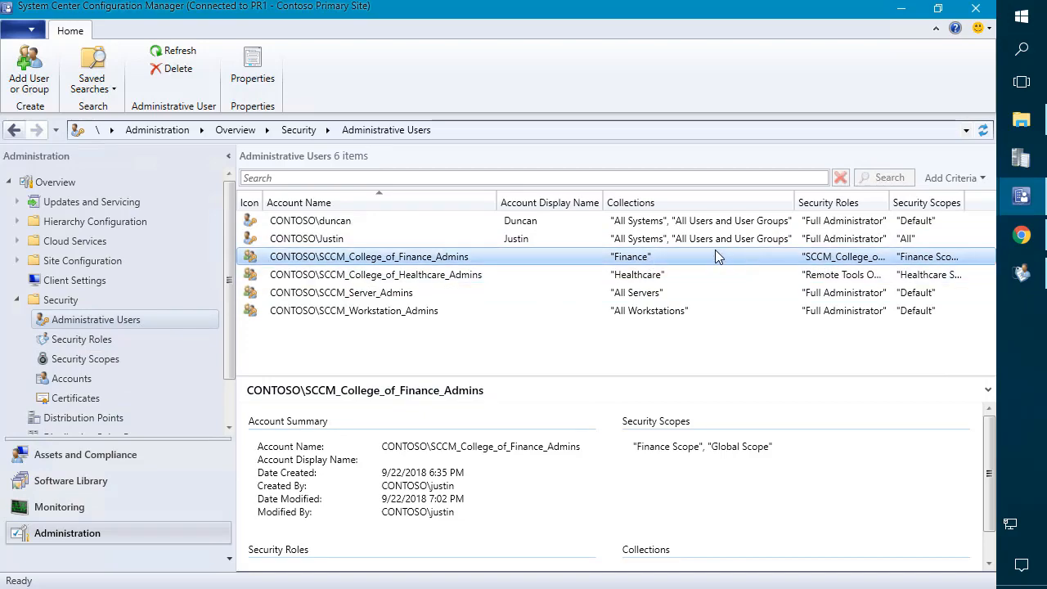
{"action": "left_click", "coordinate": [647, 326]}
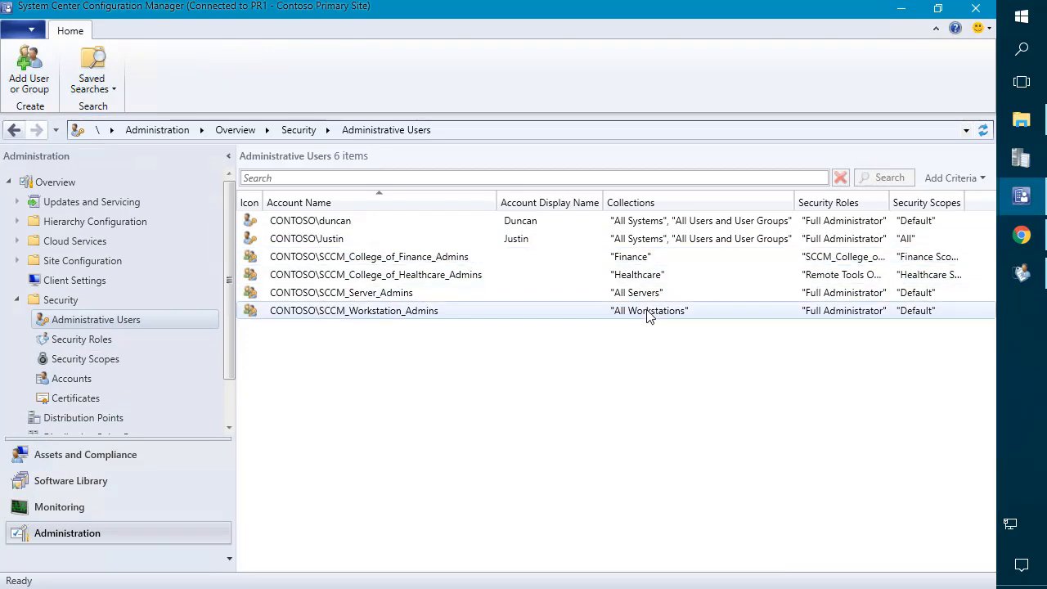
{"action": "left_click", "coordinate": [647, 316]}
{"action": "left_click", "coordinate": [650, 296]}
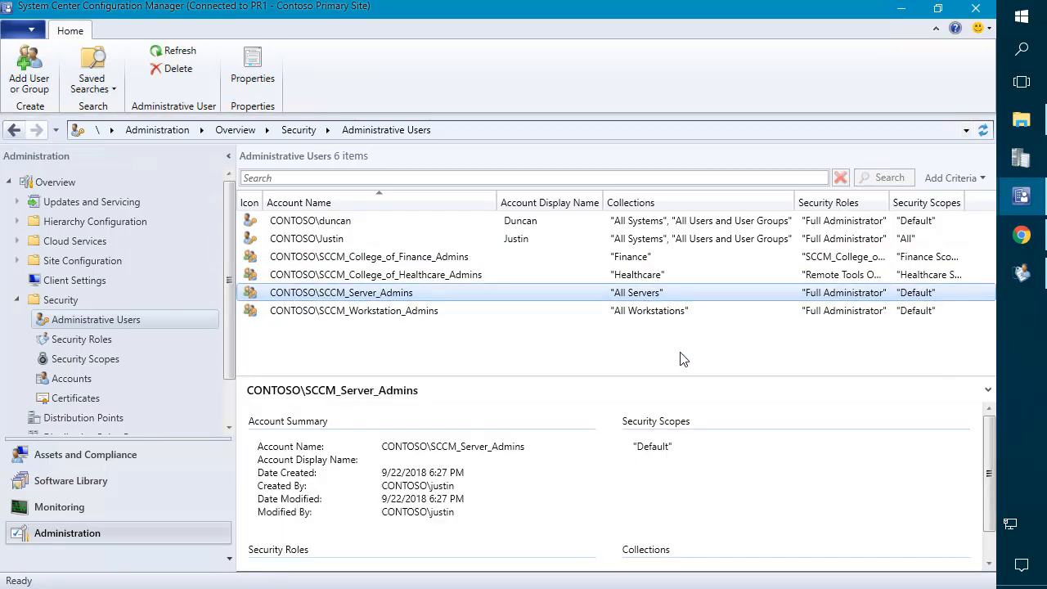